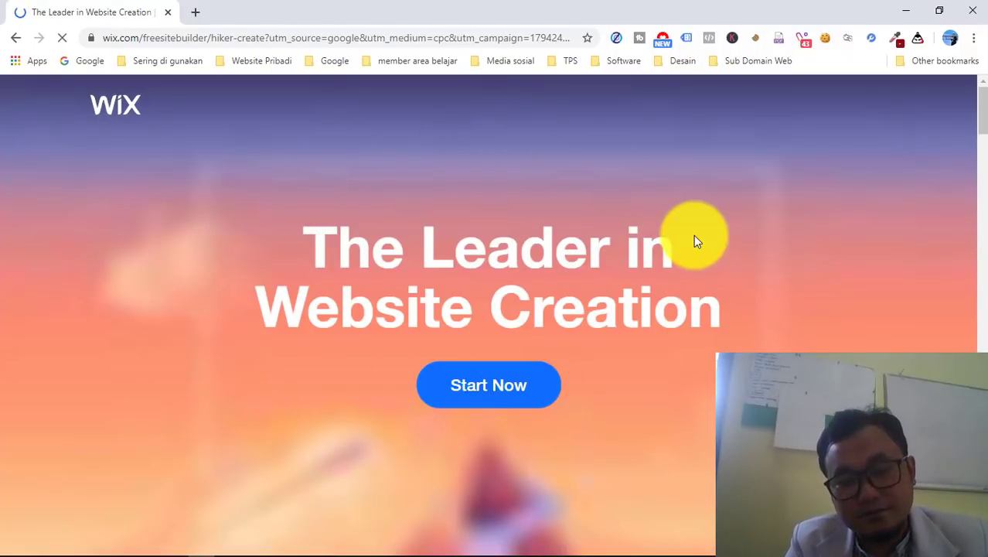
- Start a Wix website and log in with Continue with Google, choosing the Google account
{"action": "scroll", "coordinate": [694, 235], "scroll_direction": "down", "scroll_amount": 2}
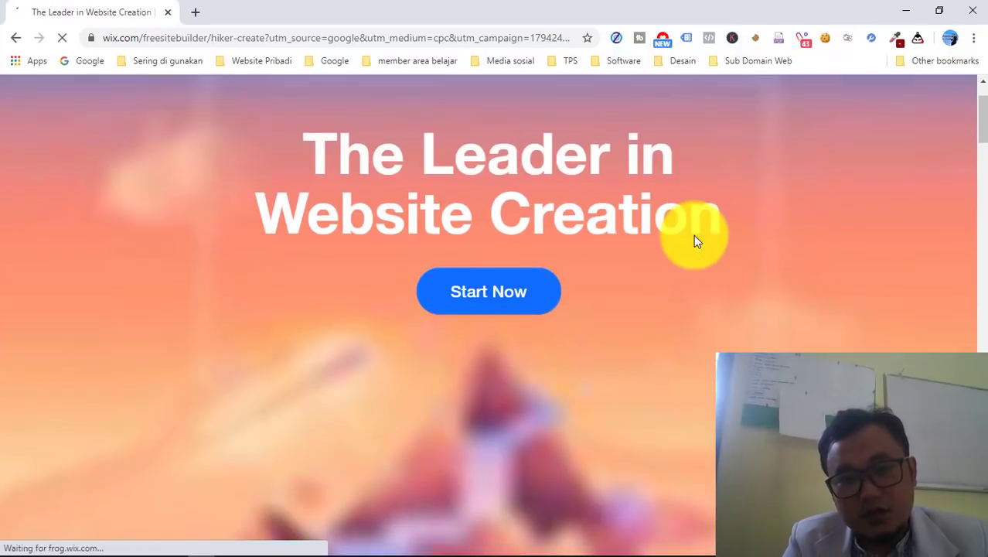
{"action": "scroll", "coordinate": [693, 235], "scroll_direction": "up", "scroll_amount": 1}
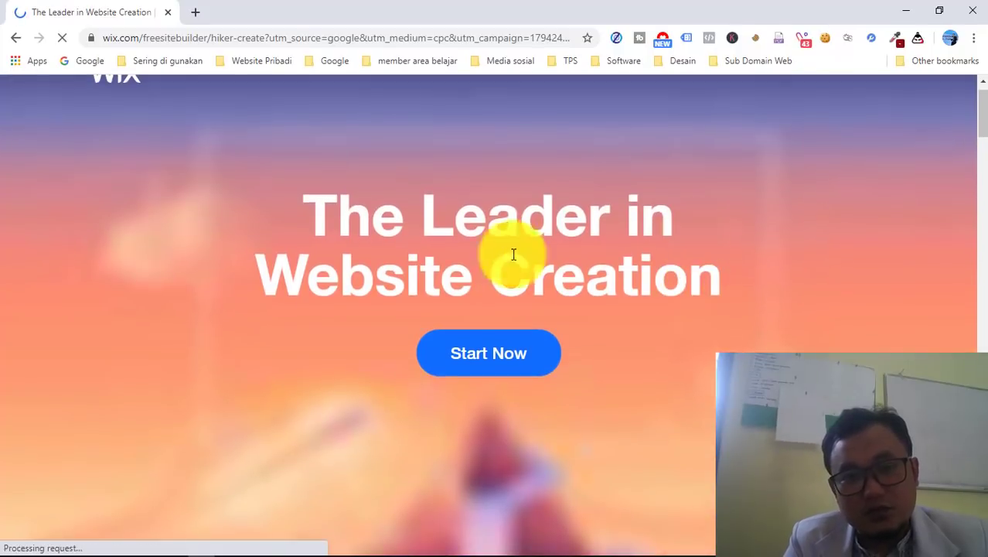
{"action": "left_click", "coordinate": [478, 359]}
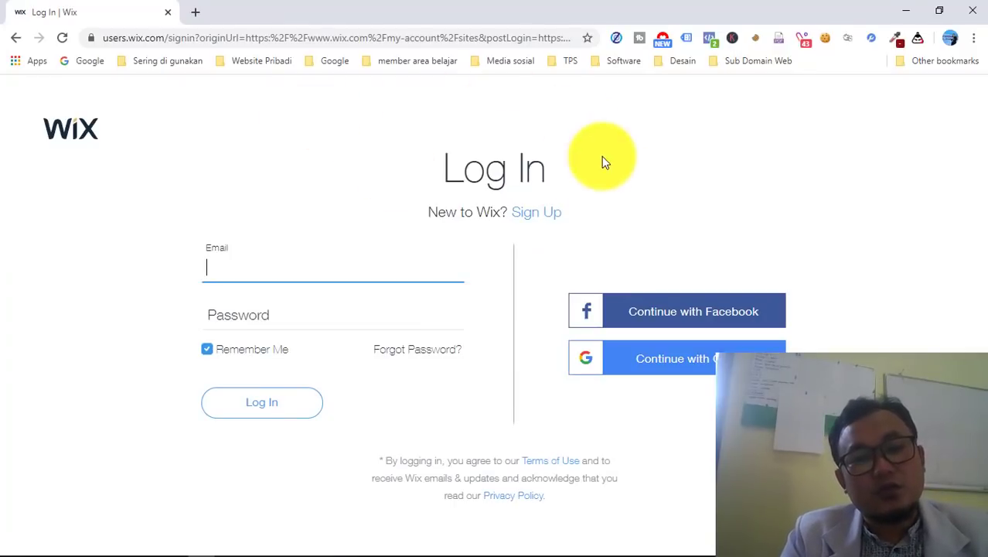
{"action": "left_click", "coordinate": [212, 265]}
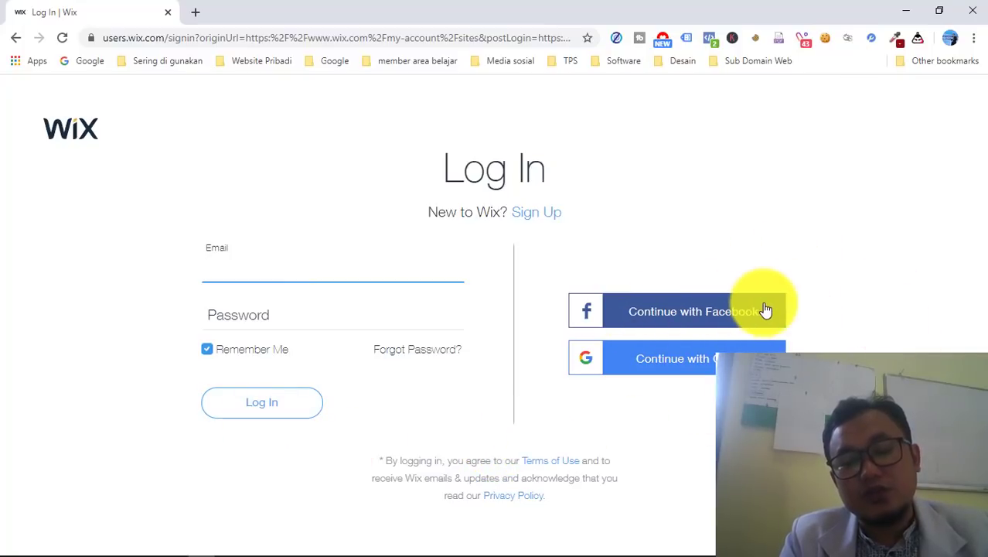
{"action": "left_click", "coordinate": [680, 368]}
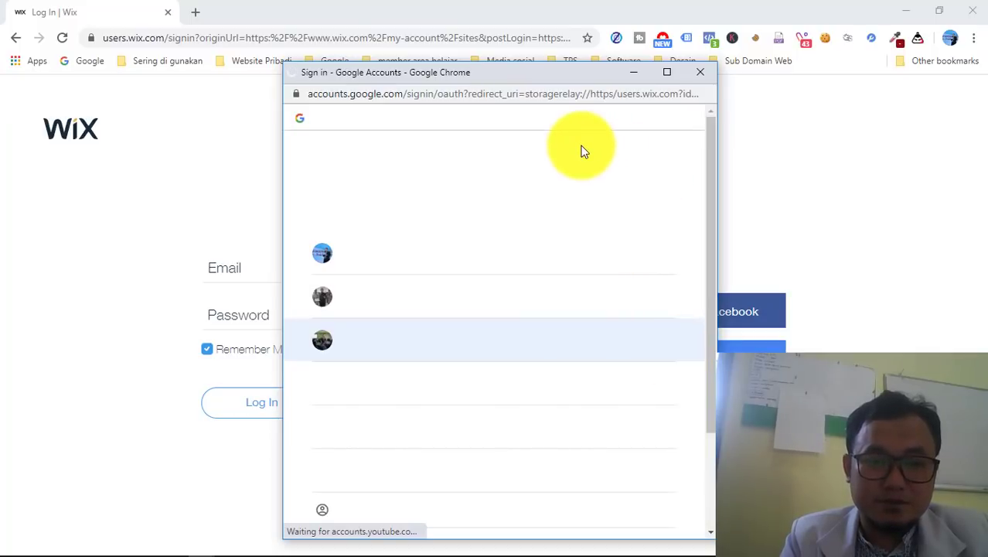
{"action": "left_click", "coordinate": [423, 255]}
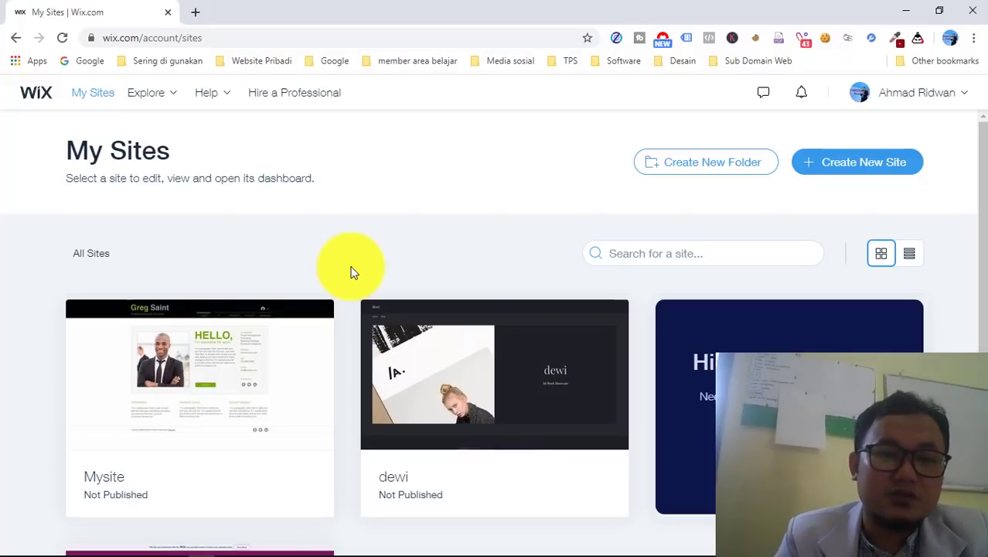
- From My Sites, create a new site and choose Portfolio & CV as the website type
{"action": "scroll", "coordinate": [351, 271], "scroll_direction": "down", "scroll_amount": 2}
{"action": "scroll", "coordinate": [350, 270], "scroll_direction": "up", "scroll_amount": 2}
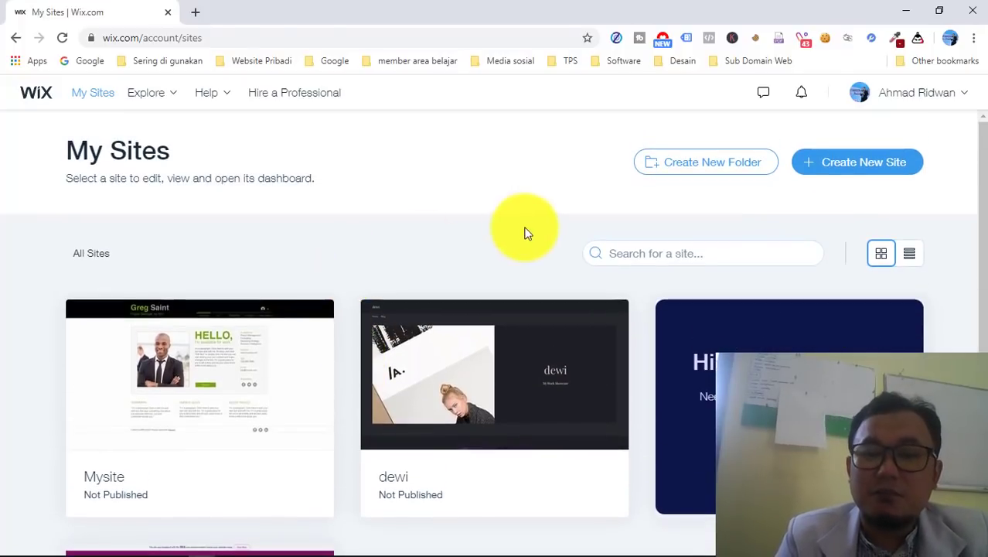
{"action": "scroll", "coordinate": [530, 375], "scroll_direction": "down", "scroll_amount": 3}
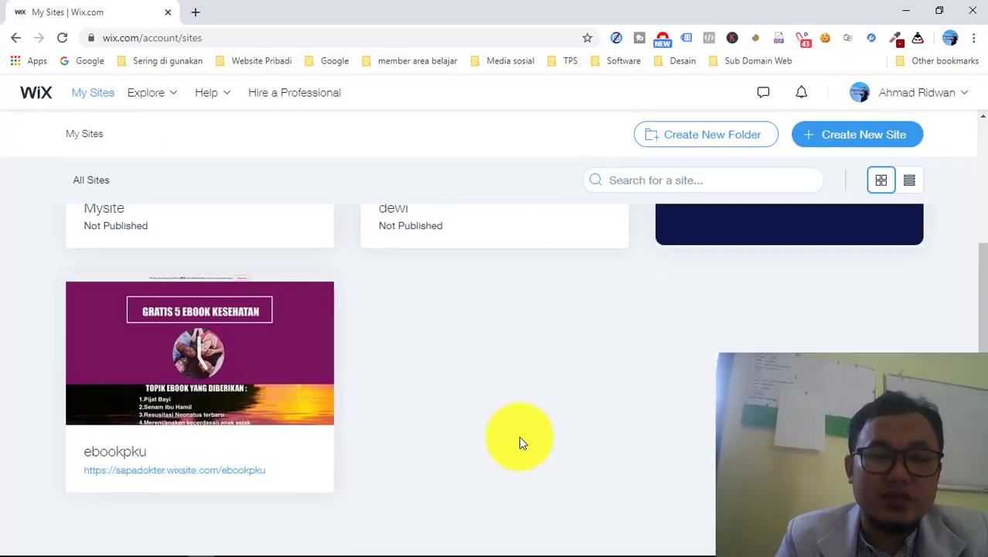
{"action": "scroll", "coordinate": [519, 441], "scroll_direction": "up", "scroll_amount": 5}
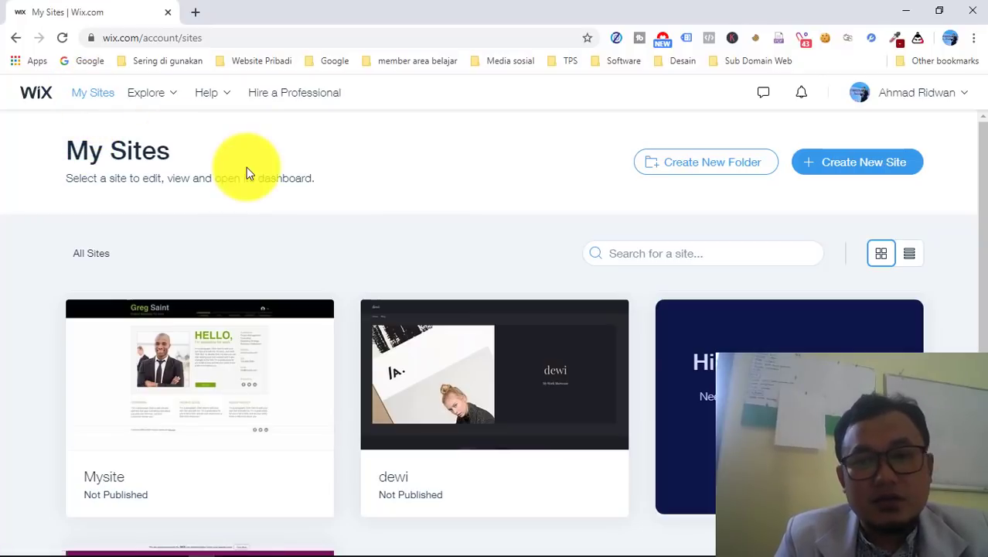
{"action": "left_click", "coordinate": [843, 170]}
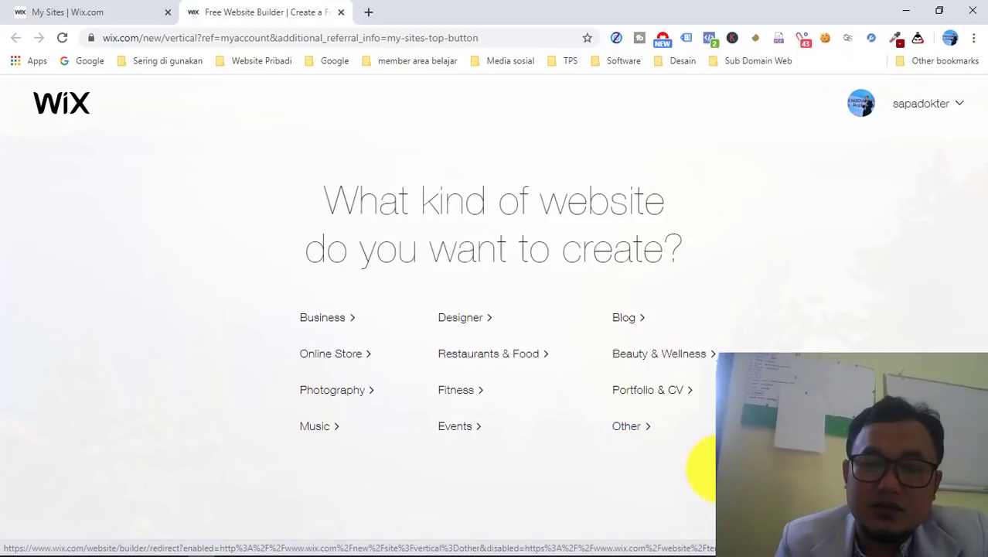
{"action": "left_click", "coordinate": [685, 394]}
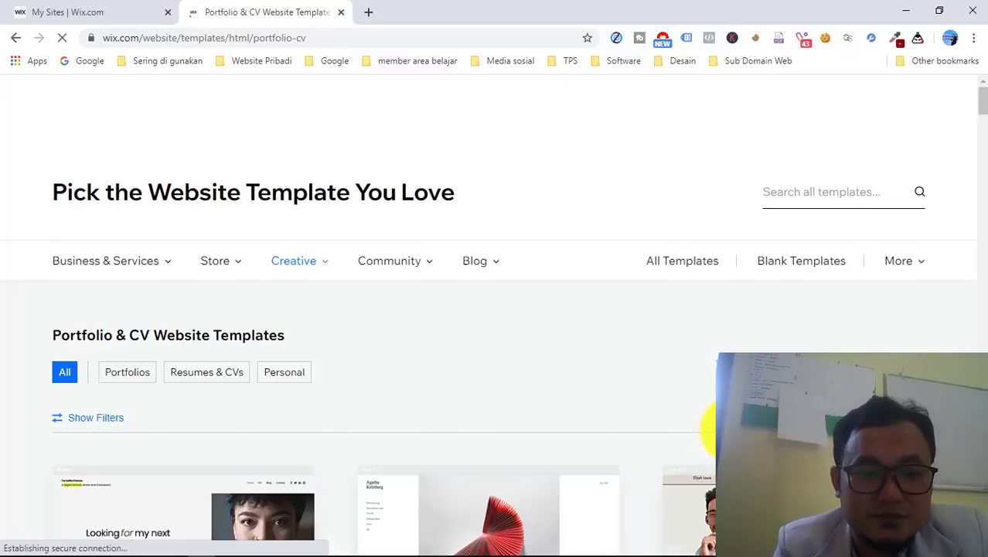
- Browse the personal templates to Business CV and open its preview, reloading after the timeout
{"action": "scroll", "coordinate": [708, 431], "scroll_direction": "down", "scroll_amount": 1}
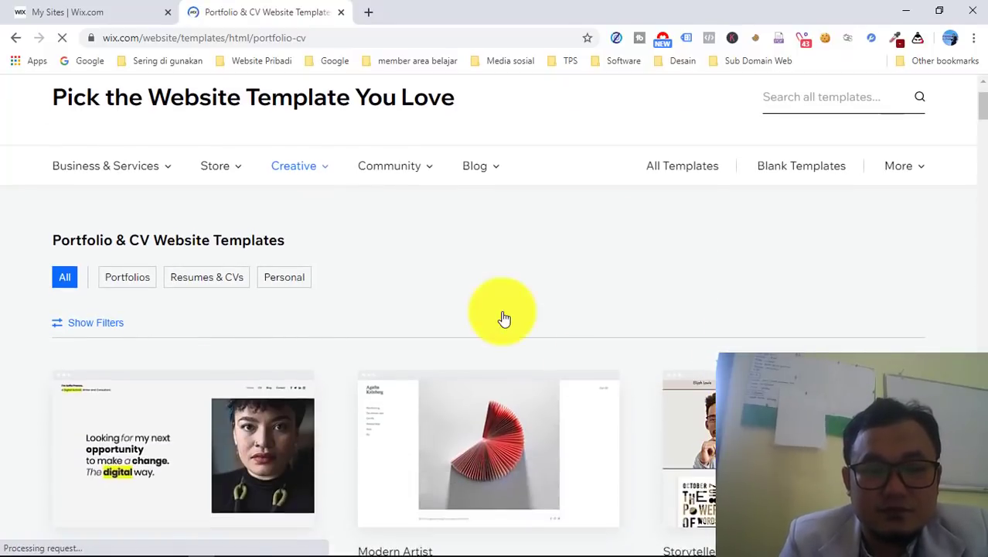
{"action": "mouse_move", "coordinate": [474, 164]}
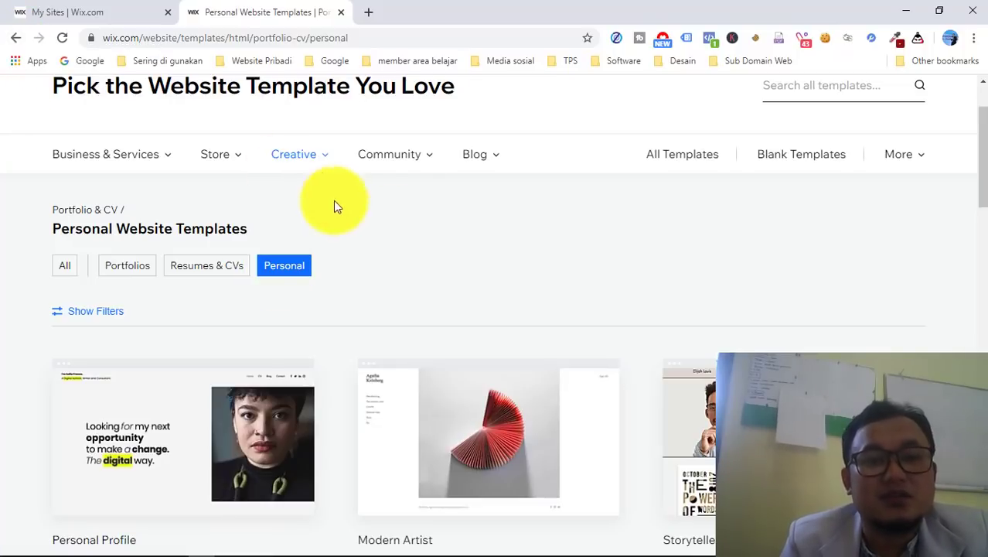
{"action": "scroll", "coordinate": [422, 280], "scroll_direction": "down", "scroll_amount": 2}
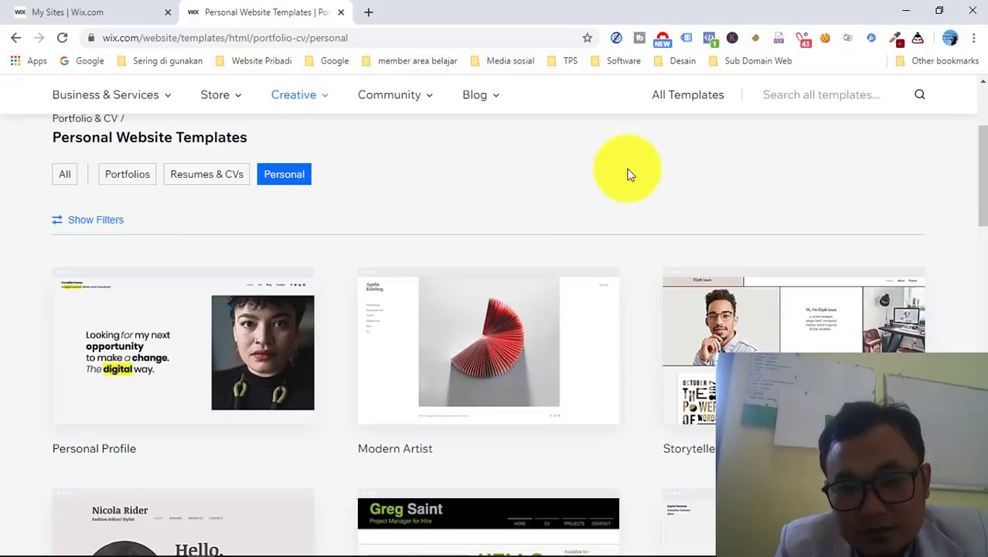
{"action": "scroll", "coordinate": [628, 174], "scroll_direction": "down", "scroll_amount": 1}
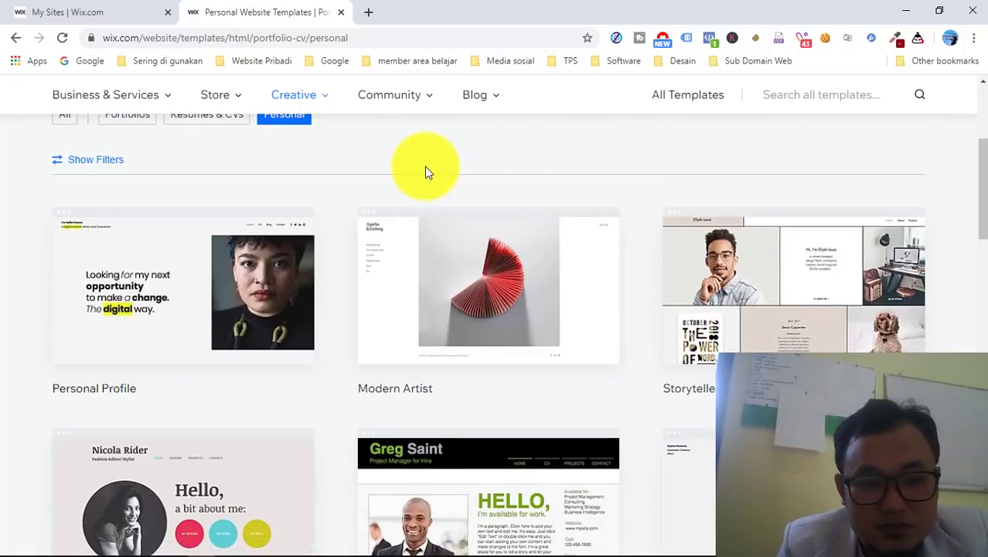
{"action": "scroll", "coordinate": [426, 167], "scroll_direction": "down", "scroll_amount": 2}
{"action": "scroll", "coordinate": [388, 236], "scroll_direction": "down", "scroll_amount": 1}
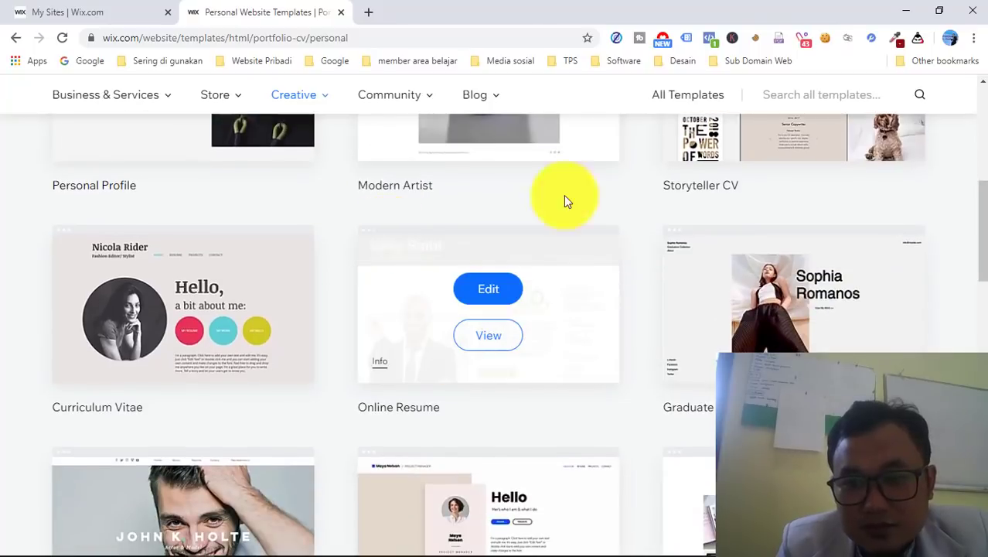
{"action": "scroll", "coordinate": [630, 201], "scroll_direction": "down", "scroll_amount": 1}
{"action": "scroll", "coordinate": [629, 201], "scroll_direction": "down", "scroll_amount": 3}
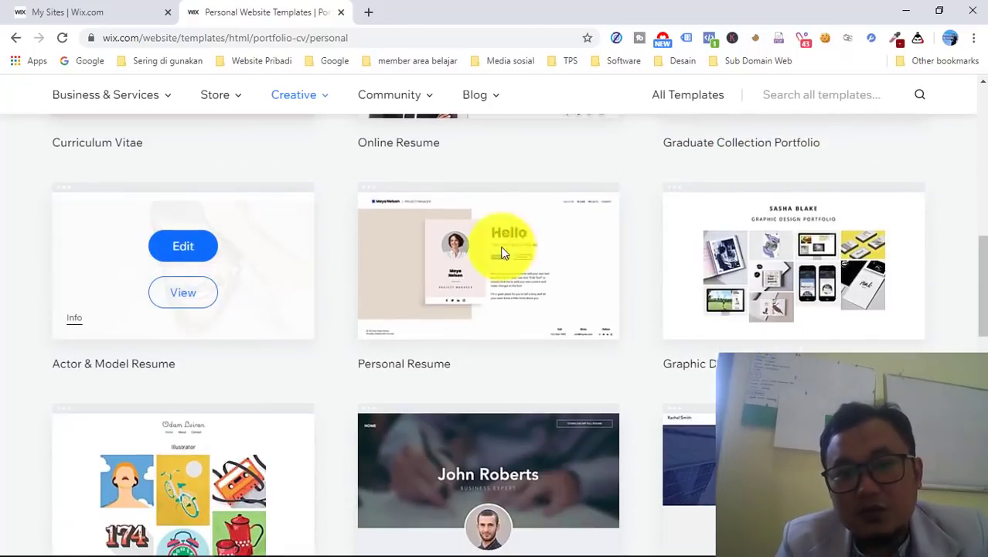
{"action": "scroll", "coordinate": [630, 204], "scroll_direction": "down", "scroll_amount": 2}
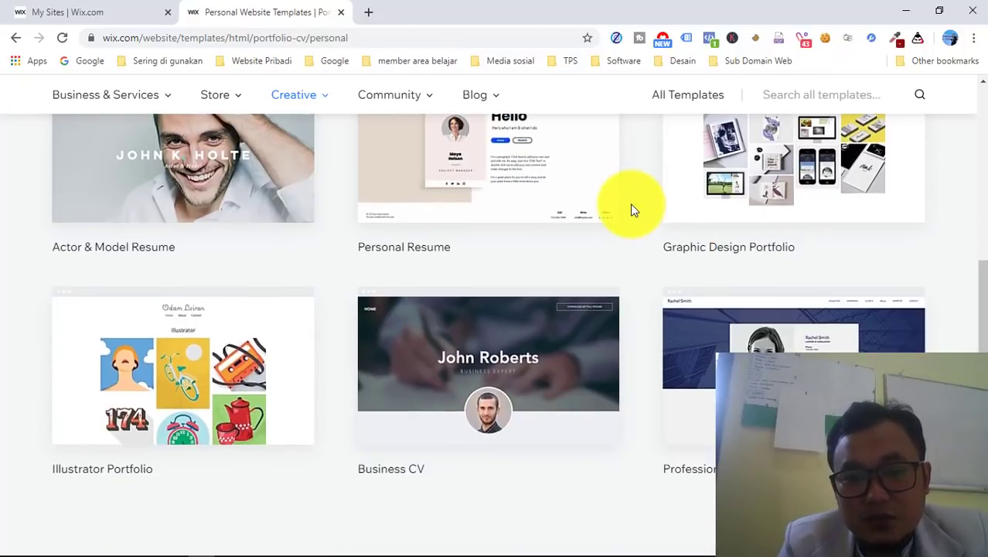
{"action": "scroll", "coordinate": [621, 371], "scroll_direction": "down", "scroll_amount": 1}
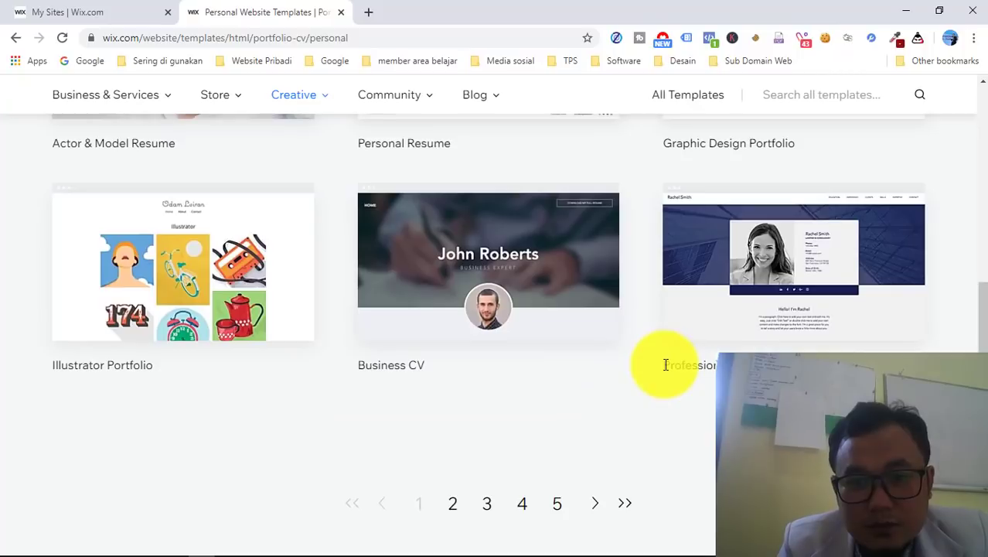
{"action": "mouse_move", "coordinate": [530, 265]}
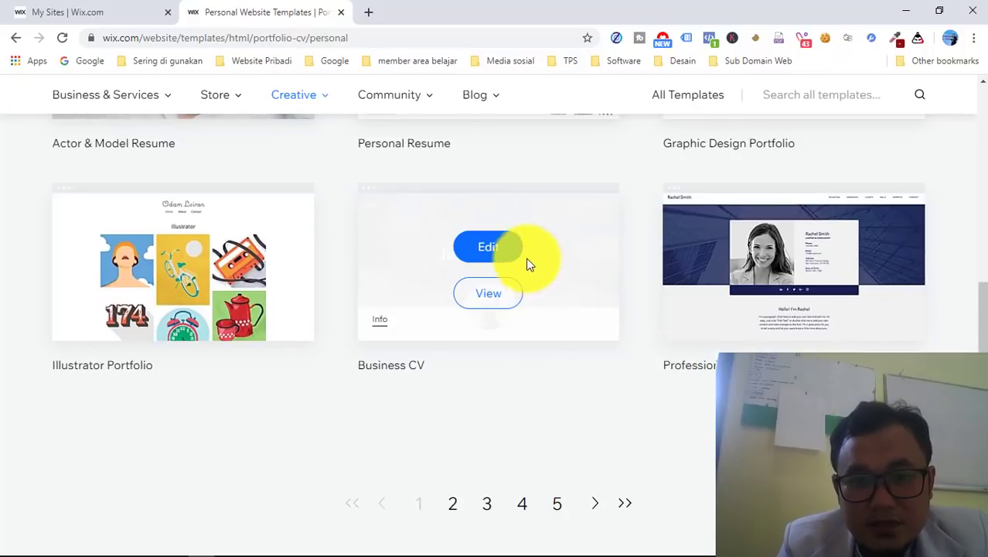
{"action": "left_click", "coordinate": [480, 298]}
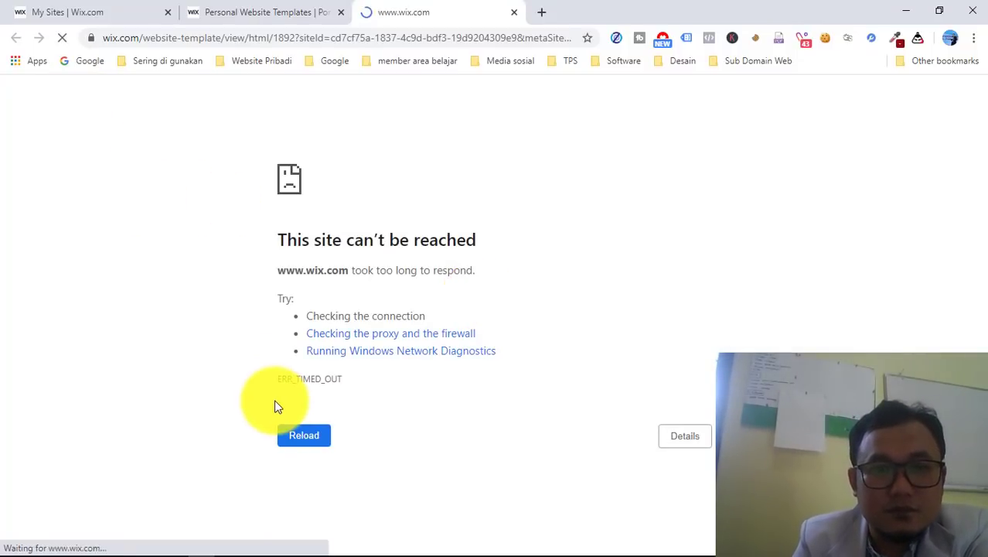
{"action": "left_click", "coordinate": [300, 430]}
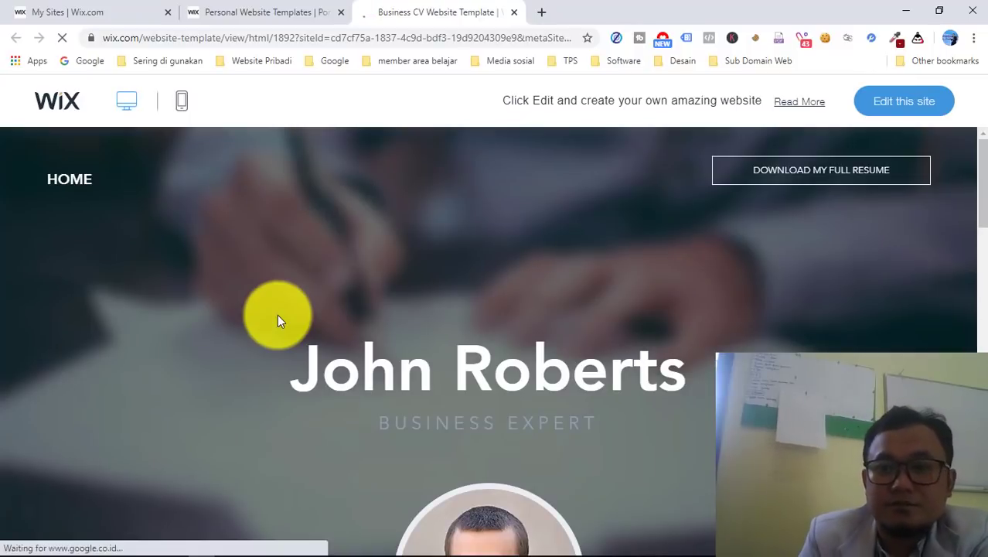
- Scroll through the whole Business CV template preview from header to footer
{"action": "scroll", "coordinate": [277, 314], "scroll_direction": "down", "scroll_amount": 3}
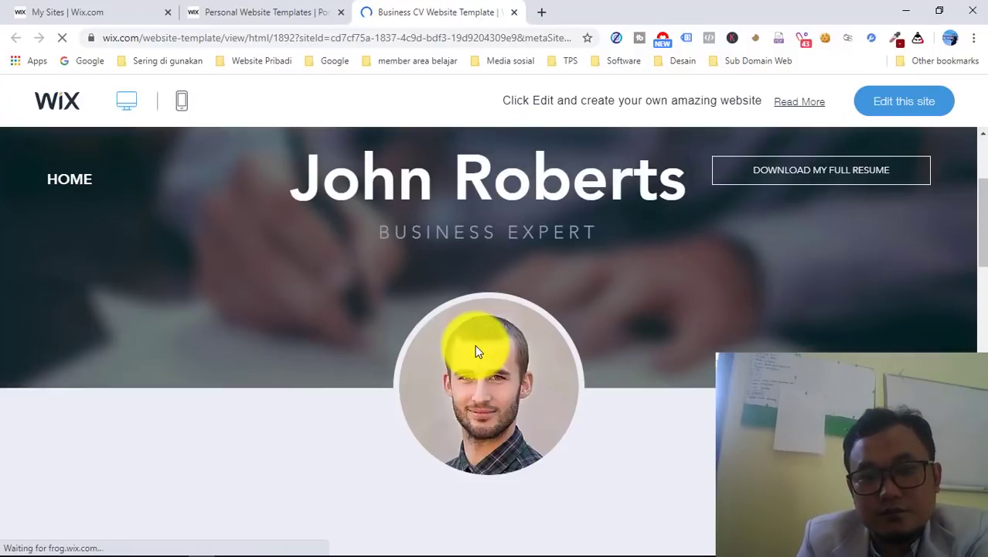
{"action": "scroll", "coordinate": [477, 350], "scroll_direction": "down", "scroll_amount": 3}
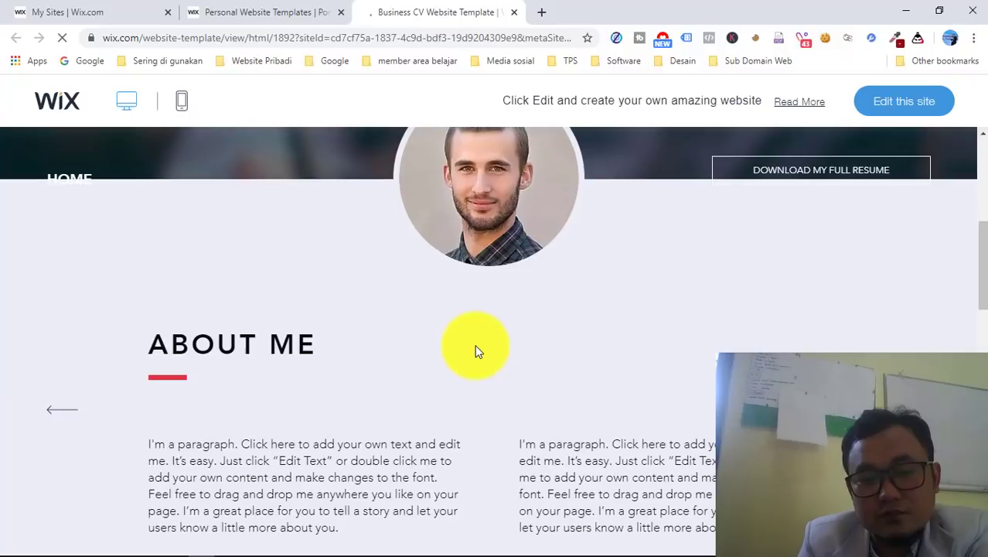
{"action": "scroll", "coordinate": [476, 351], "scroll_direction": "up", "scroll_amount": 1}
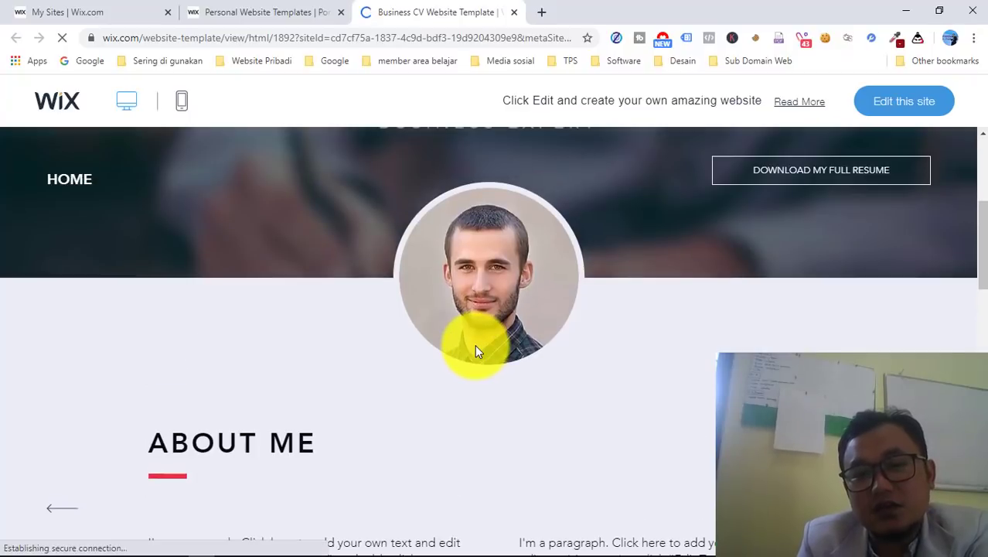
{"action": "scroll", "coordinate": [971, 251], "scroll_direction": "up", "scroll_amount": 2}
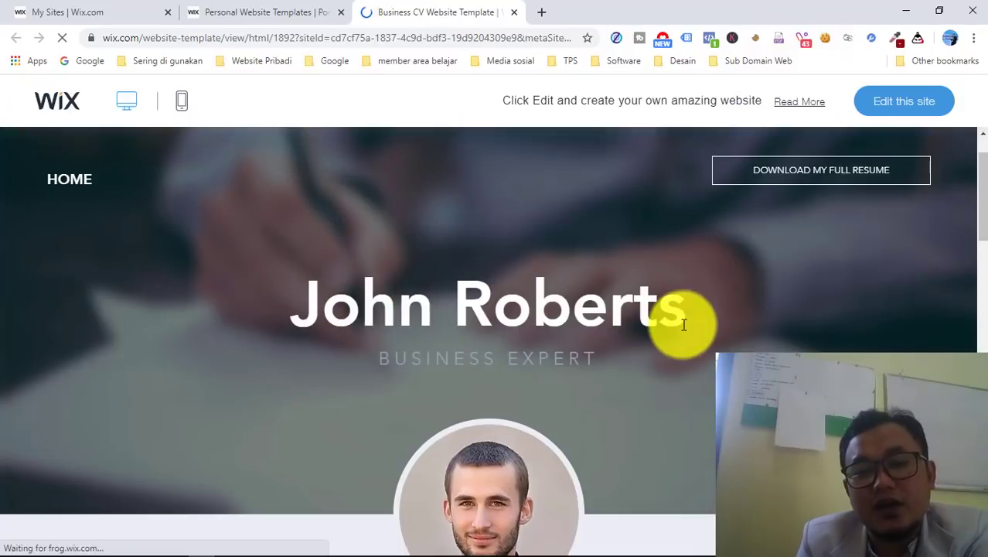
{"action": "scroll", "coordinate": [629, 336], "scroll_direction": "down", "scroll_amount": 1}
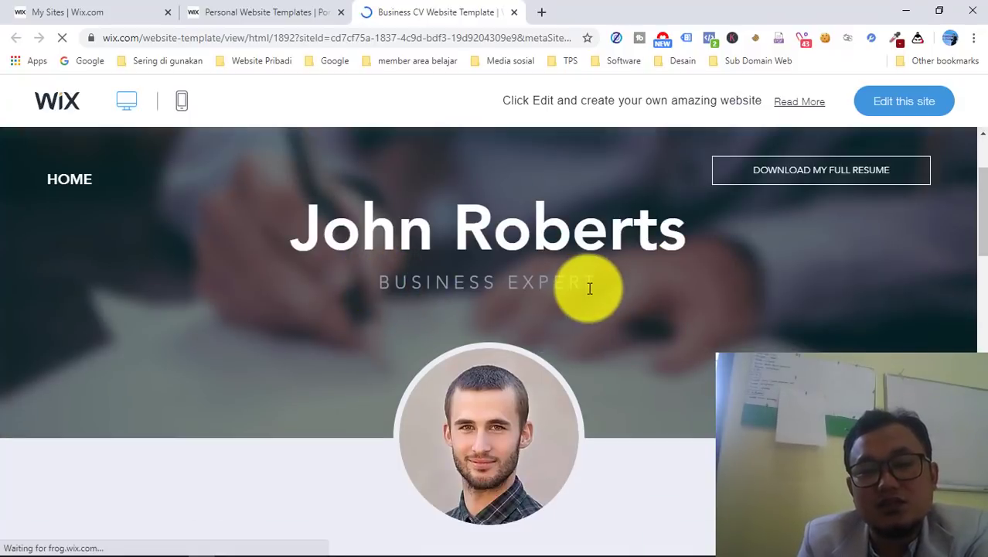
{"action": "scroll", "coordinate": [589, 289], "scroll_direction": "down", "scroll_amount": 1}
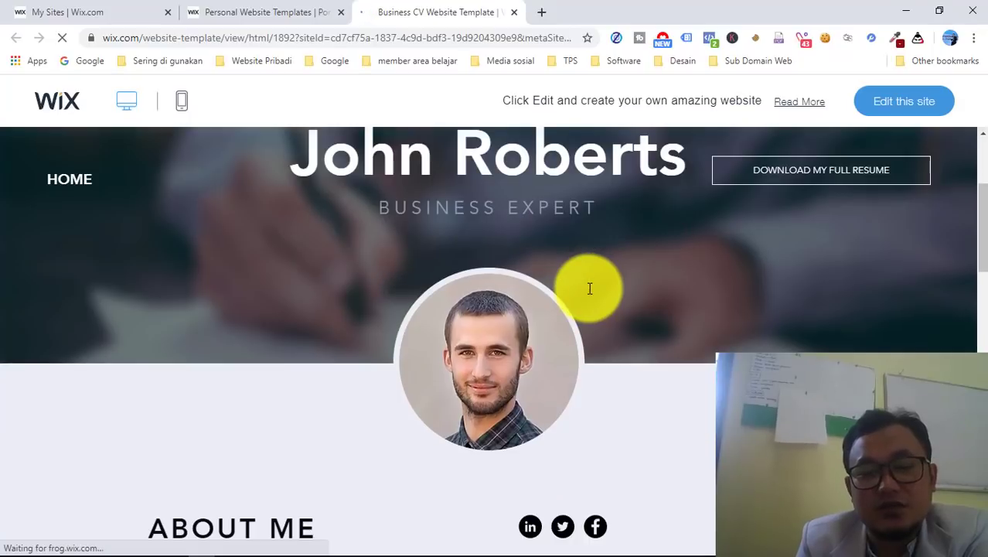
{"action": "scroll", "coordinate": [590, 288], "scroll_direction": "down", "scroll_amount": 3}
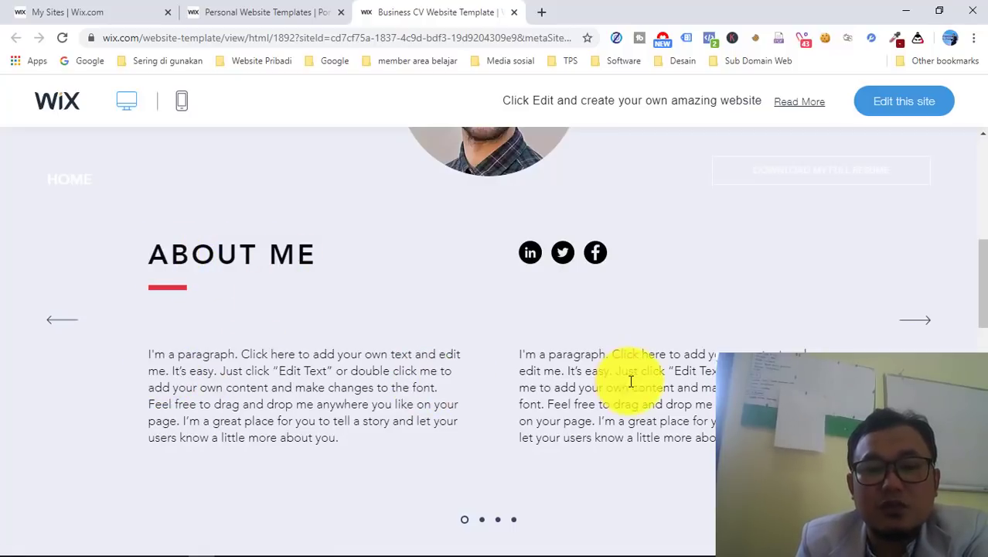
{"action": "scroll", "coordinate": [710, 433], "scroll_direction": "down", "scroll_amount": 1}
{"action": "scroll", "coordinate": [710, 434], "scroll_direction": "down", "scroll_amount": 1}
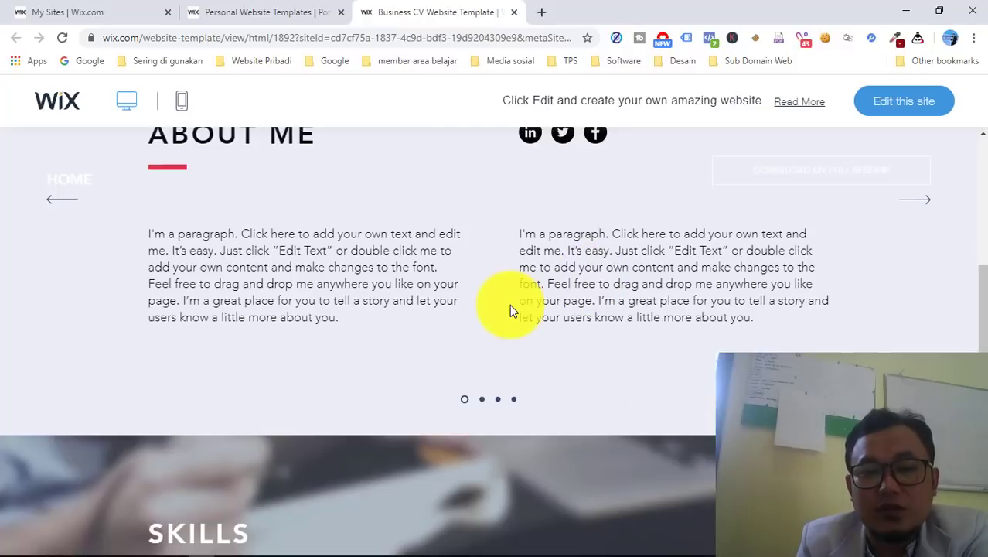
{"action": "scroll", "coordinate": [510, 307], "scroll_direction": "down", "scroll_amount": 5}
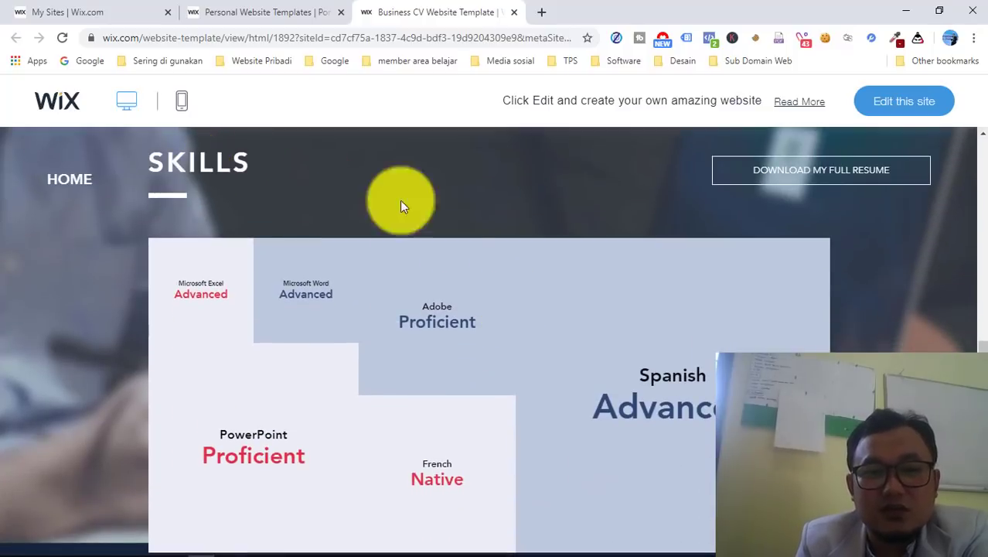
{"action": "scroll", "coordinate": [215, 364], "scroll_direction": "down", "scroll_amount": 5}
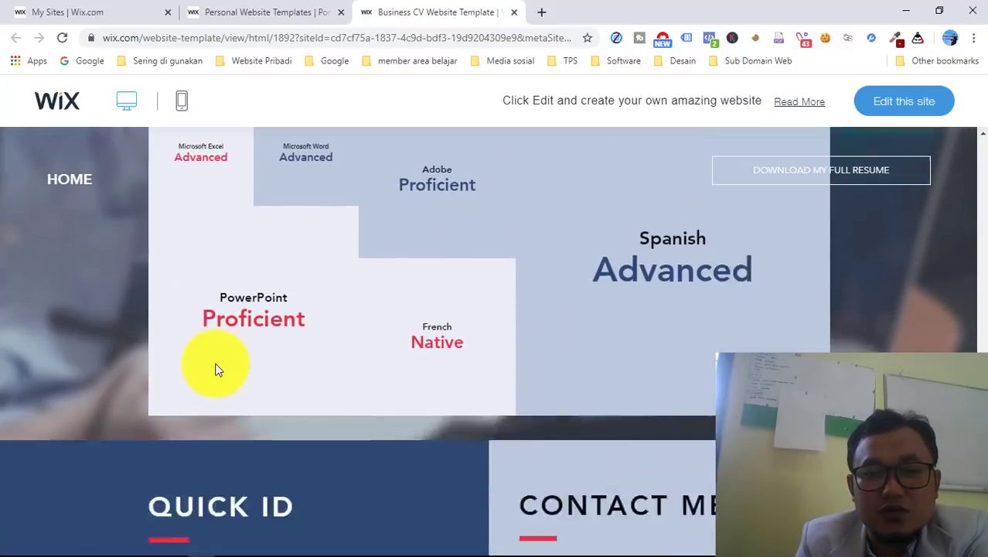
{"action": "scroll", "coordinate": [654, 302], "scroll_direction": "down", "scroll_amount": 1}
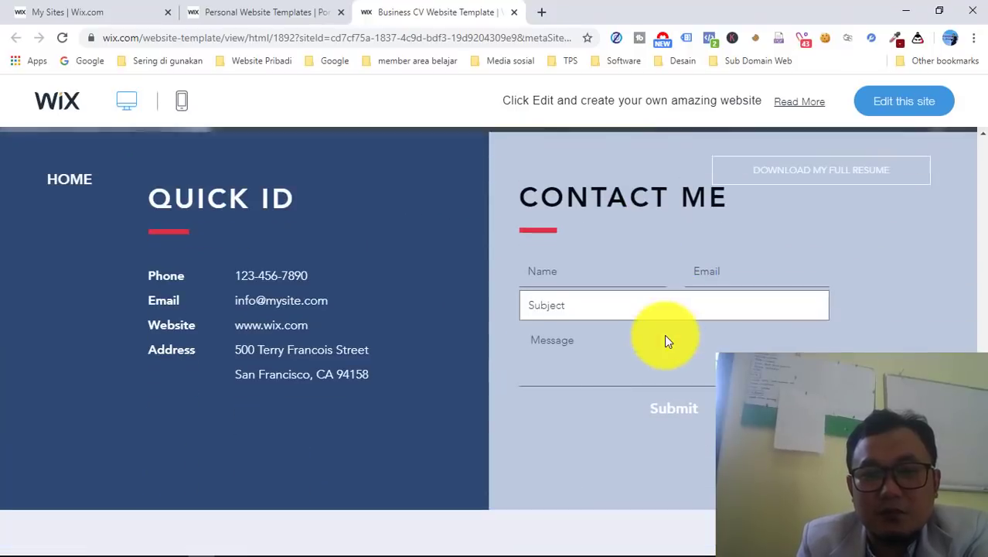
{"action": "scroll", "coordinate": [626, 338], "scroll_direction": "down", "scroll_amount": 1}
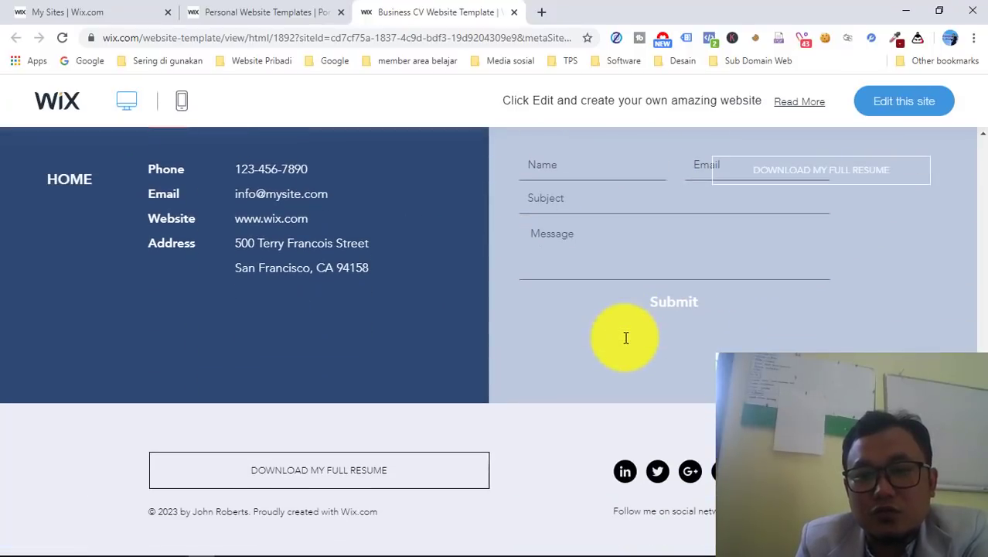
{"action": "right_click", "coordinate": [624, 337]}
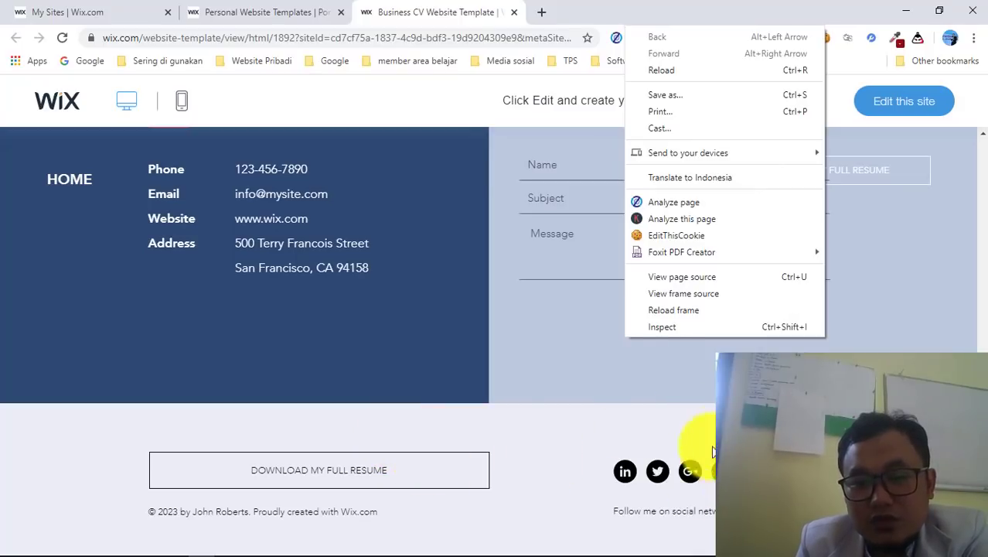
{"action": "left_click", "coordinate": [530, 395]}
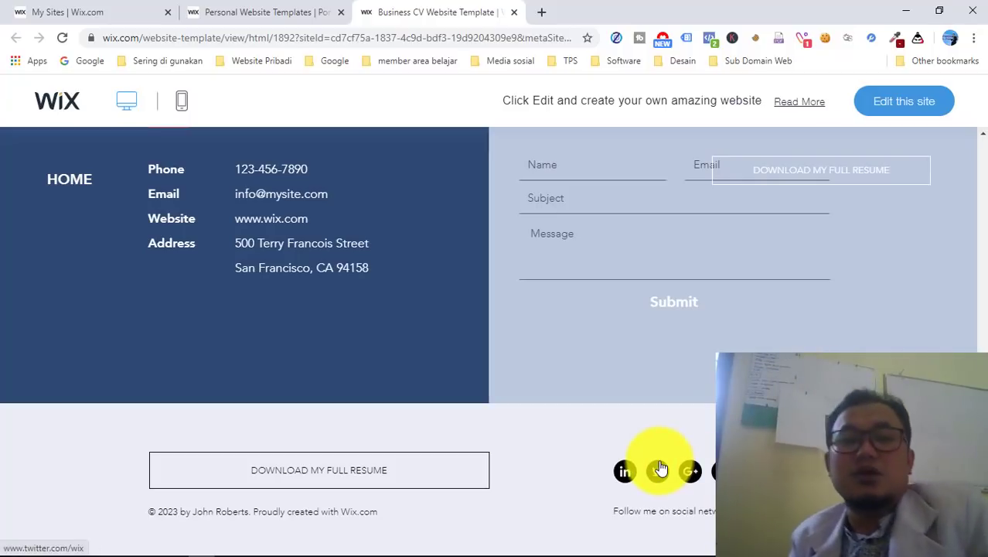
- Switch the Business CV preview to the mobile phone layout
{"action": "scroll", "coordinate": [401, 294], "scroll_direction": "up", "scroll_amount": 10}
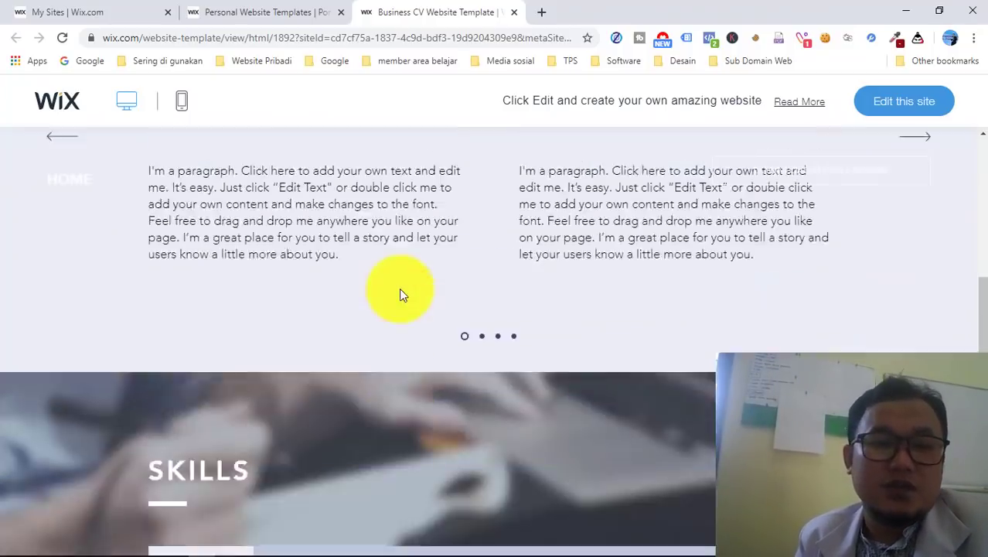
{"action": "scroll", "coordinate": [399, 288], "scroll_direction": "up", "scroll_amount": 5}
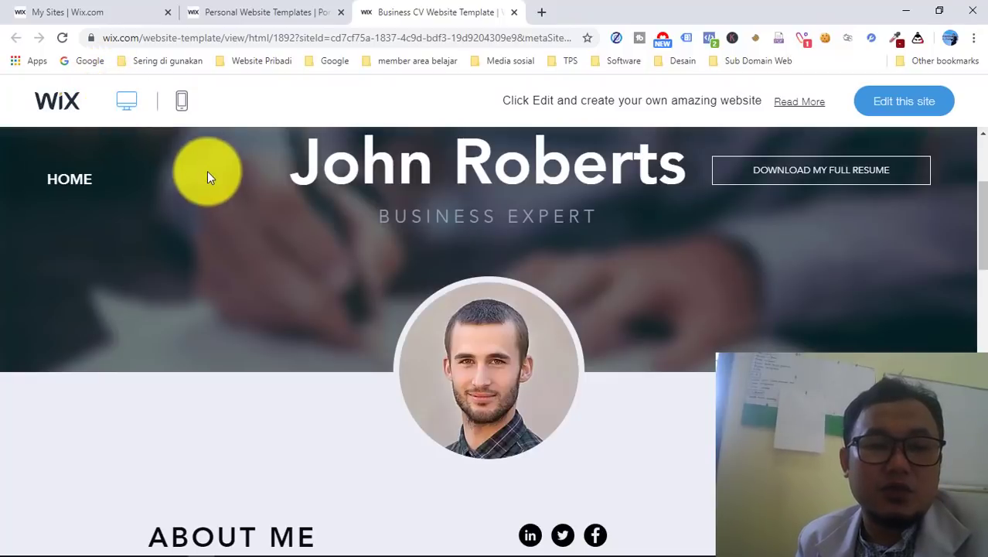
{"action": "left_click", "coordinate": [180, 109]}
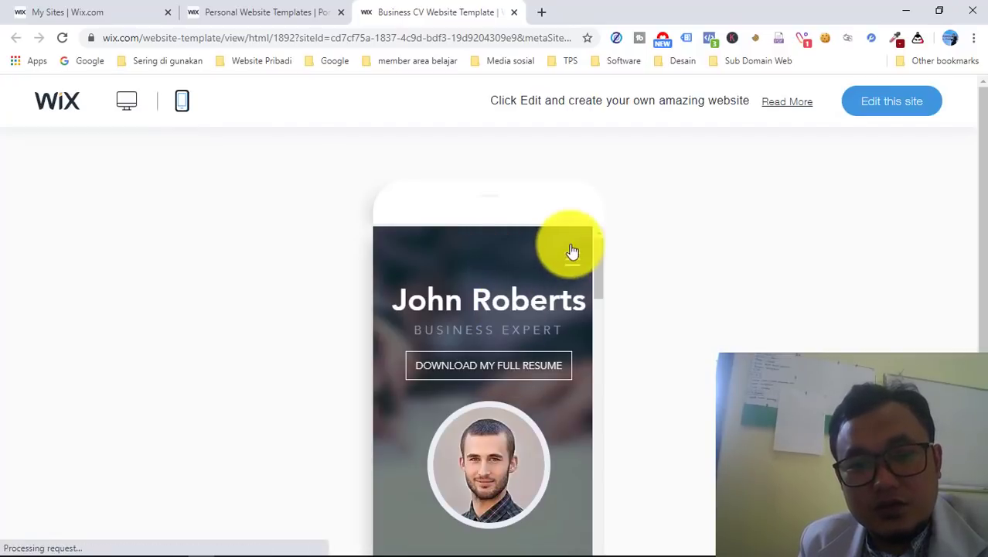
- Scroll the phone-frame preview of Business CV from the top down to the footer
{"action": "scroll", "coordinate": [574, 255], "scroll_direction": "down", "scroll_amount": 2}
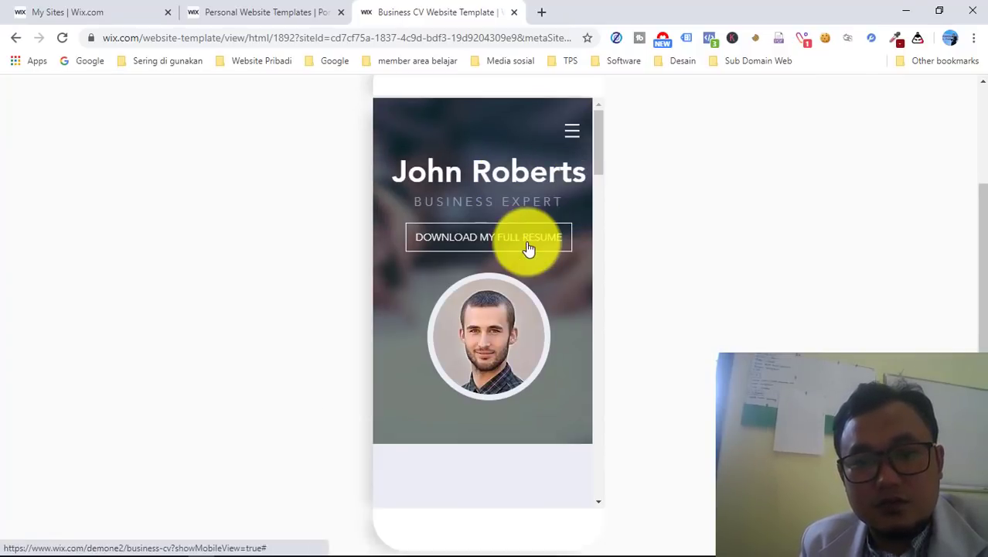
{"action": "scroll", "coordinate": [530, 247], "scroll_direction": "down", "scroll_amount": 5}
{"action": "scroll", "coordinate": [530, 247], "scroll_direction": "down", "scroll_amount": 8}
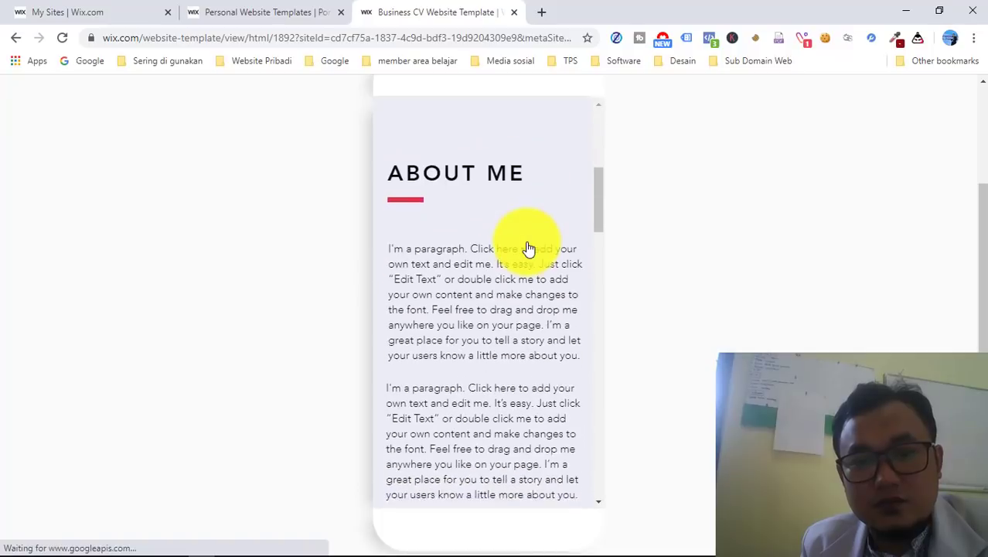
{"action": "scroll", "coordinate": [529, 249], "scroll_direction": "down", "scroll_amount": 5}
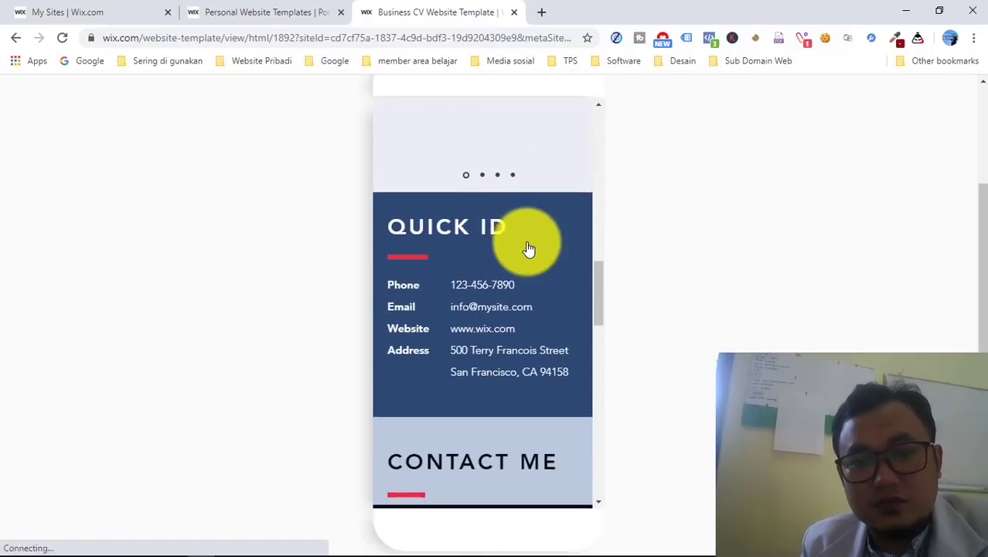
{"action": "scroll", "coordinate": [529, 249], "scroll_direction": "down", "scroll_amount": 2}
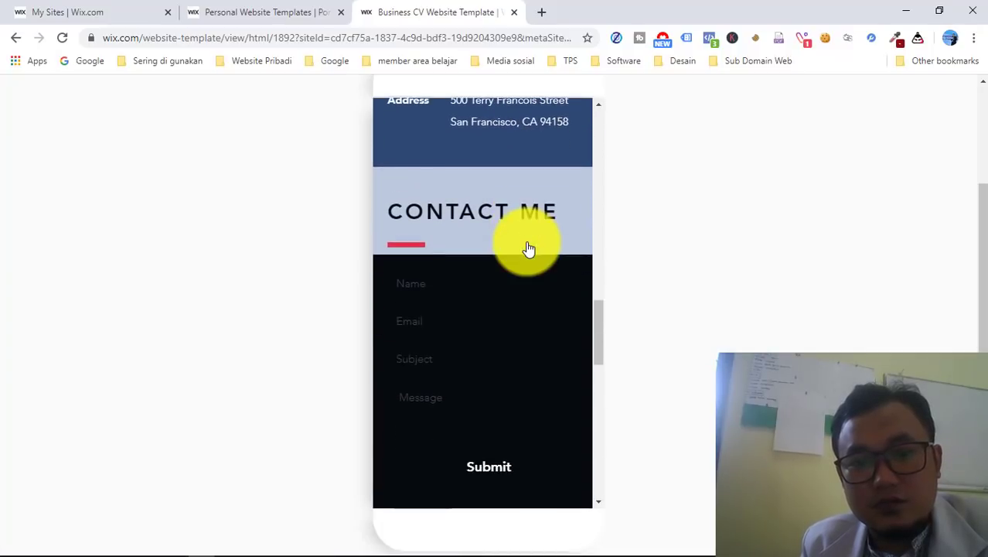
{"action": "scroll", "coordinate": [505, 247], "scroll_direction": "down", "scroll_amount": 3}
{"action": "scroll", "coordinate": [502, 258], "scroll_direction": "down", "scroll_amount": 6}
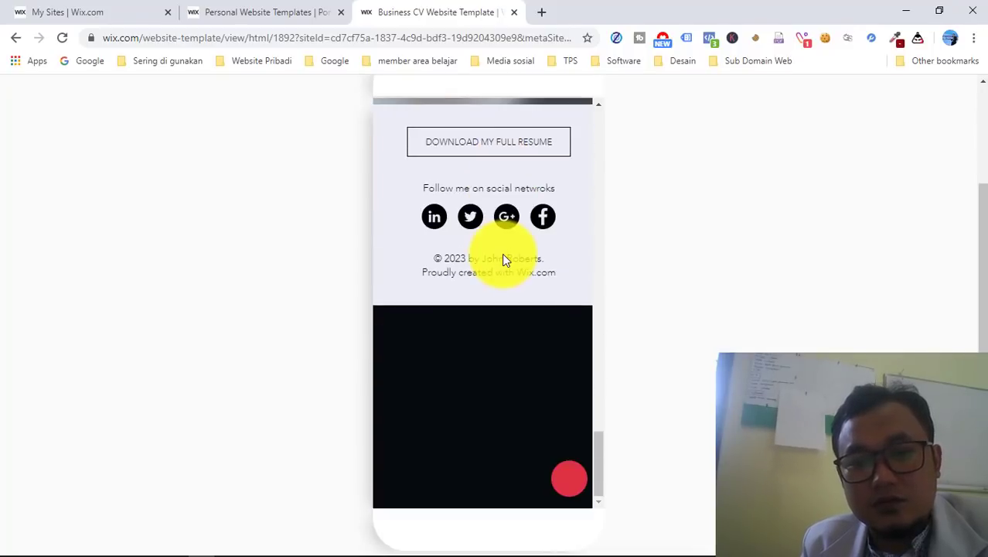
{"action": "scroll", "coordinate": [503, 259], "scroll_direction": "up", "scroll_amount": 8}
{"action": "scroll", "coordinate": [502, 252], "scroll_direction": "up", "scroll_amount": 10}
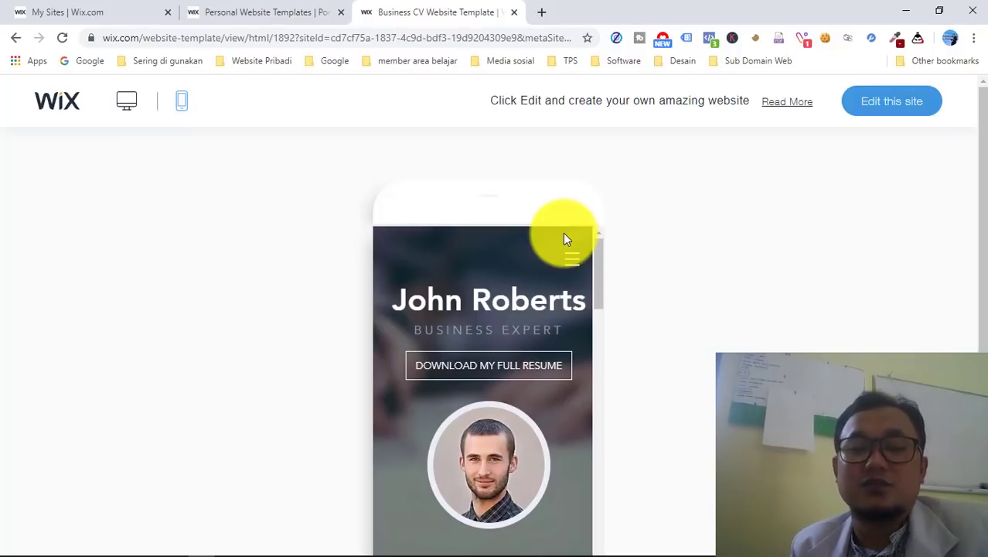
{"action": "scroll", "coordinate": [562, 232], "scroll_direction": "down", "scroll_amount": 5}
{"action": "scroll", "coordinate": [563, 233], "scroll_direction": "up", "scroll_amount": 2}
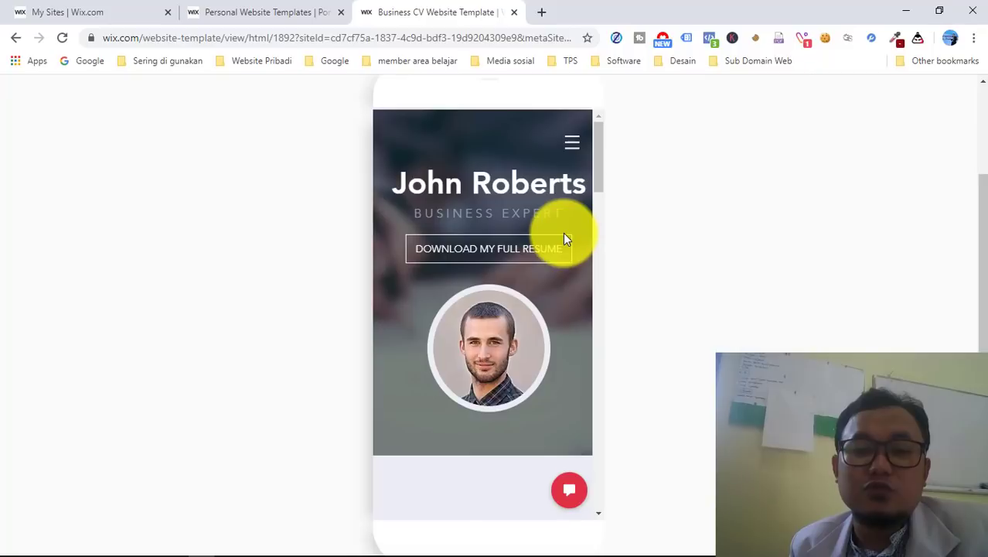
{"action": "scroll", "coordinate": [553, 295], "scroll_direction": "down", "scroll_amount": 2}
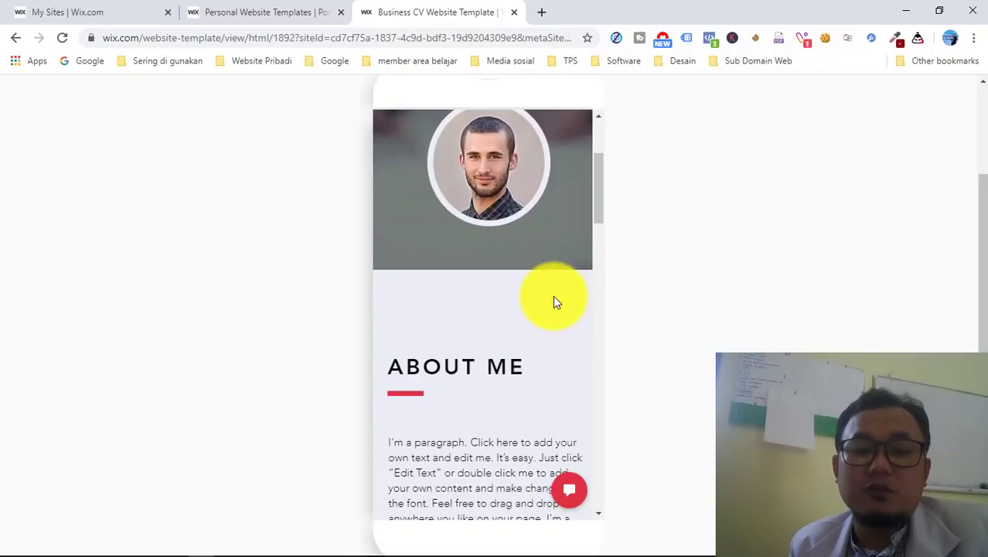
{"action": "scroll", "coordinate": [553, 296], "scroll_direction": "down", "scroll_amount": 10}
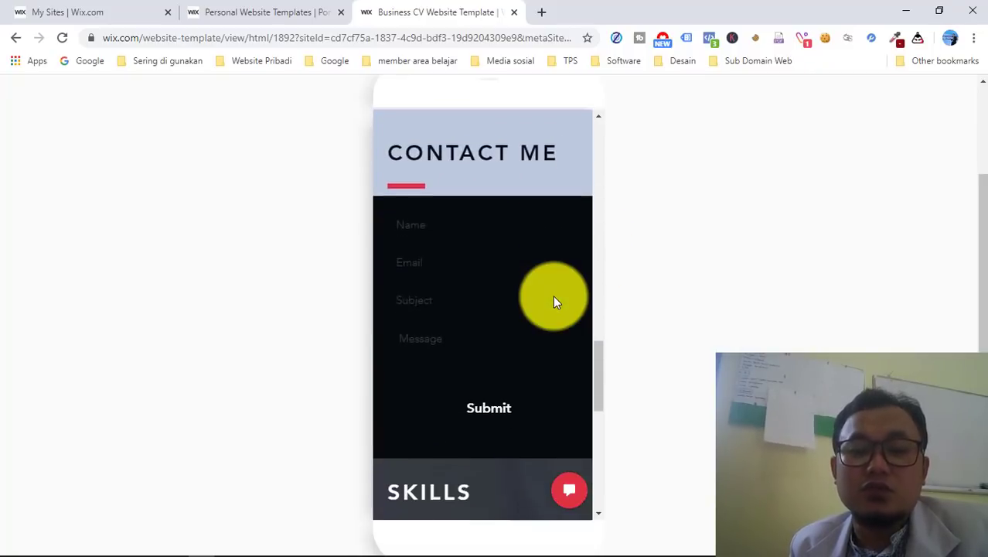
{"action": "scroll", "coordinate": [553, 295], "scroll_direction": "down", "scroll_amount": 5}
- Scroll back up and return the preview to the desktop layout
{"action": "scroll", "coordinate": [553, 296], "scroll_direction": "up", "scroll_amount": 6}
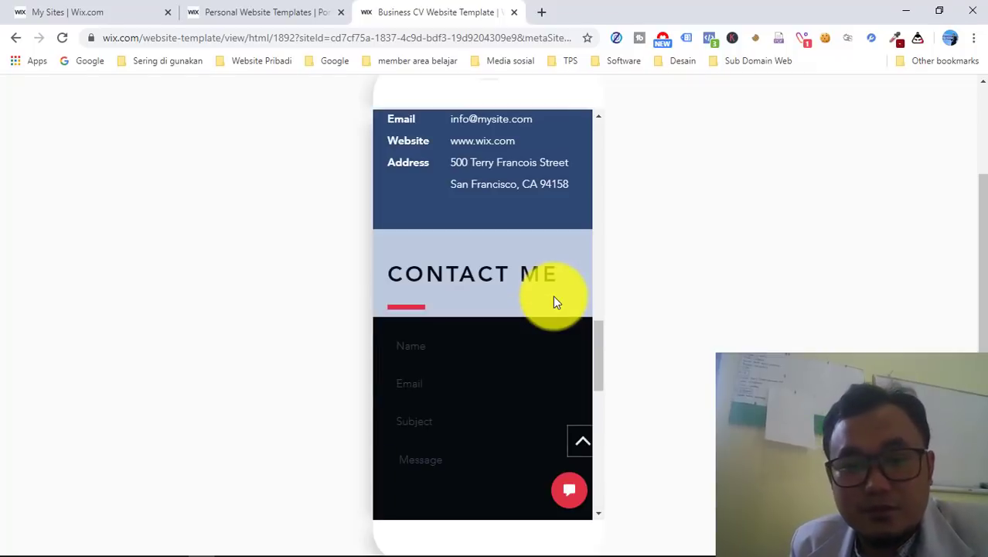
{"action": "scroll", "coordinate": [553, 296], "scroll_direction": "up", "scroll_amount": 10}
{"action": "left_click", "coordinate": [128, 105]}
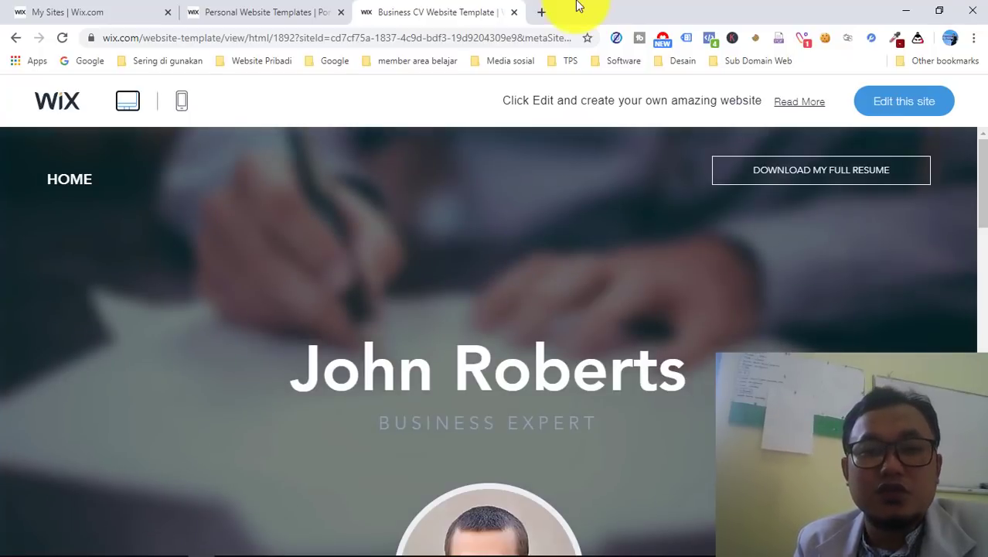
- Search Google for 'youtobe' in a new tab and open the official YouTube site
{"action": "left_click", "coordinate": [544, 13]}
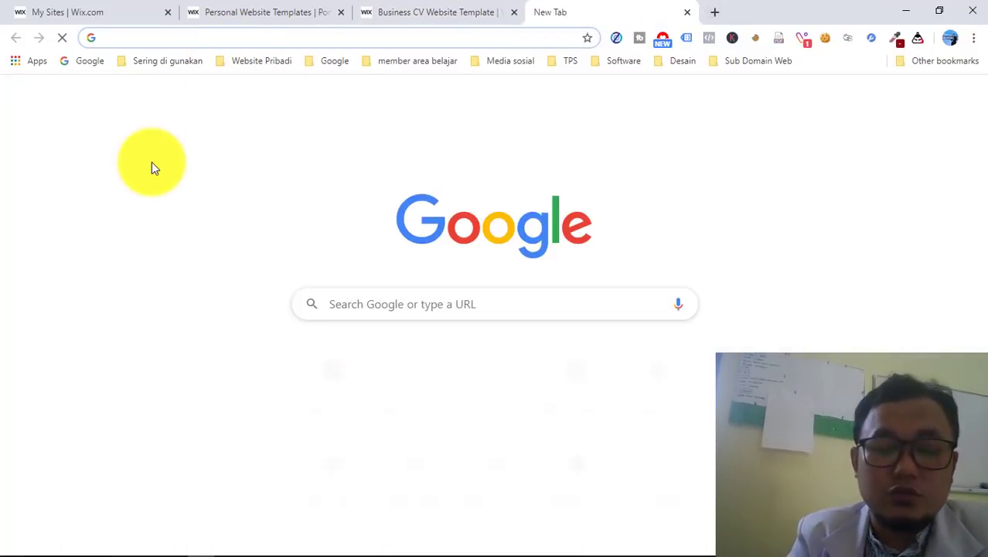
{"action": "type", "text": "youtobe"}
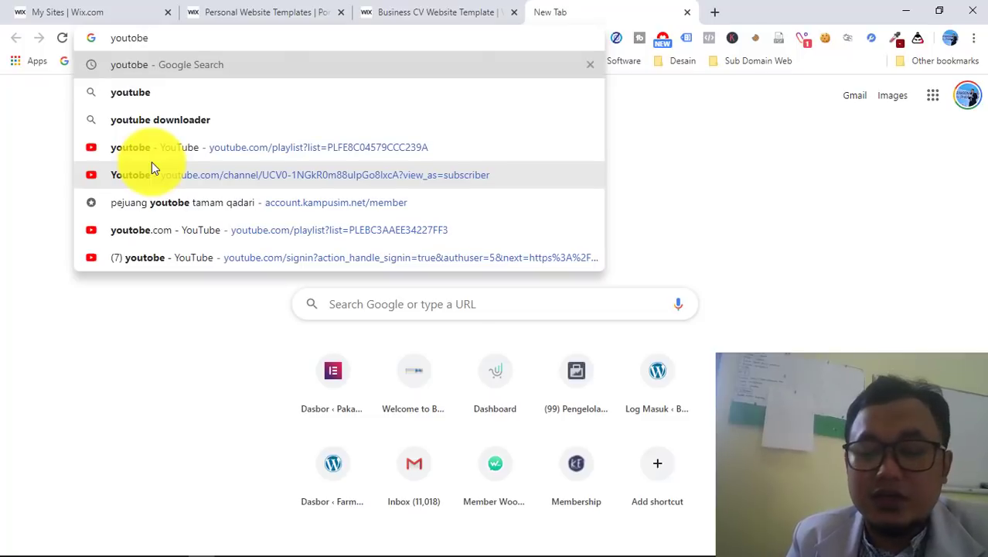
{"action": "key", "text": "Return"}
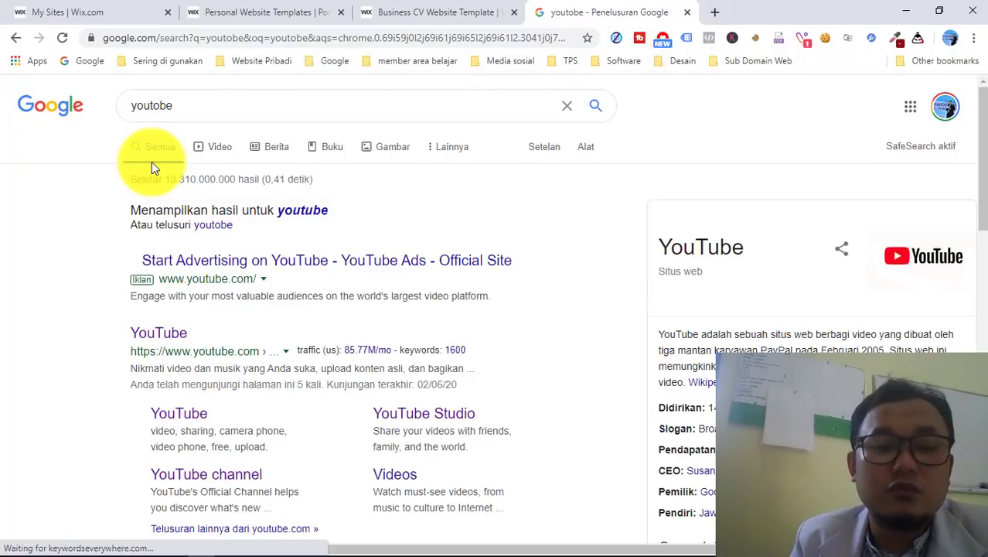
{"action": "left_click", "coordinate": [172, 338]}
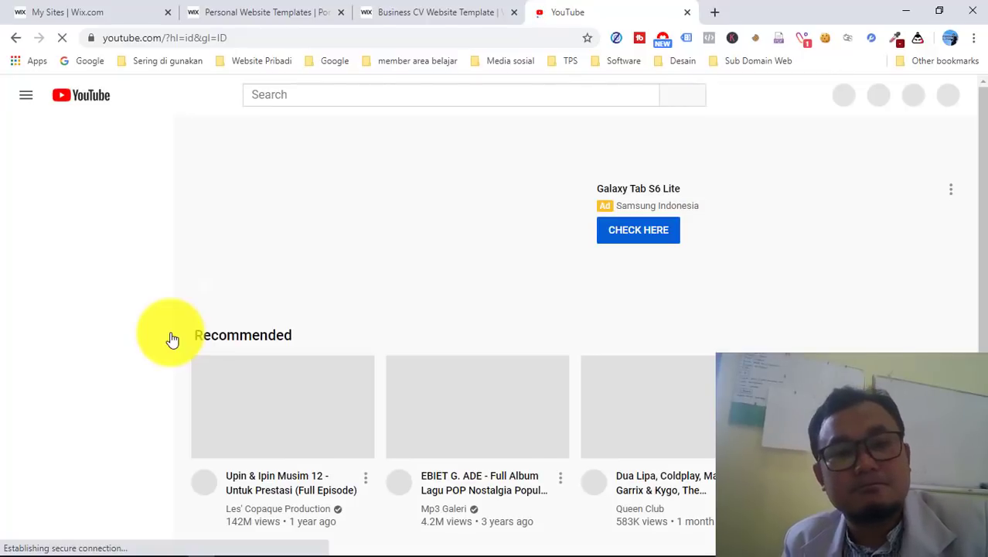
- Search YouTube for 'cara menggunakan wix website' using the suggestion list
{"action": "left_click", "coordinate": [283, 95]}
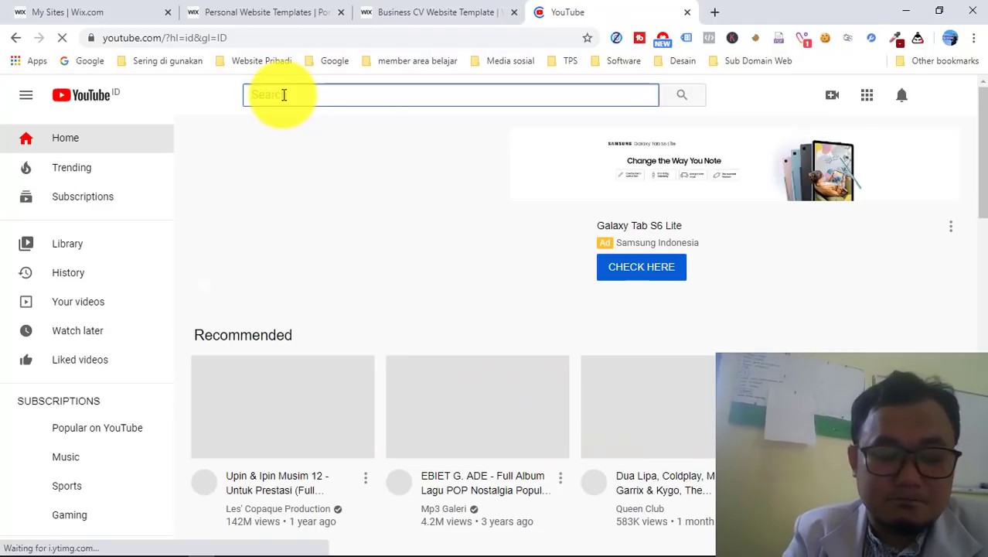
{"action": "type", "text": "cara "}
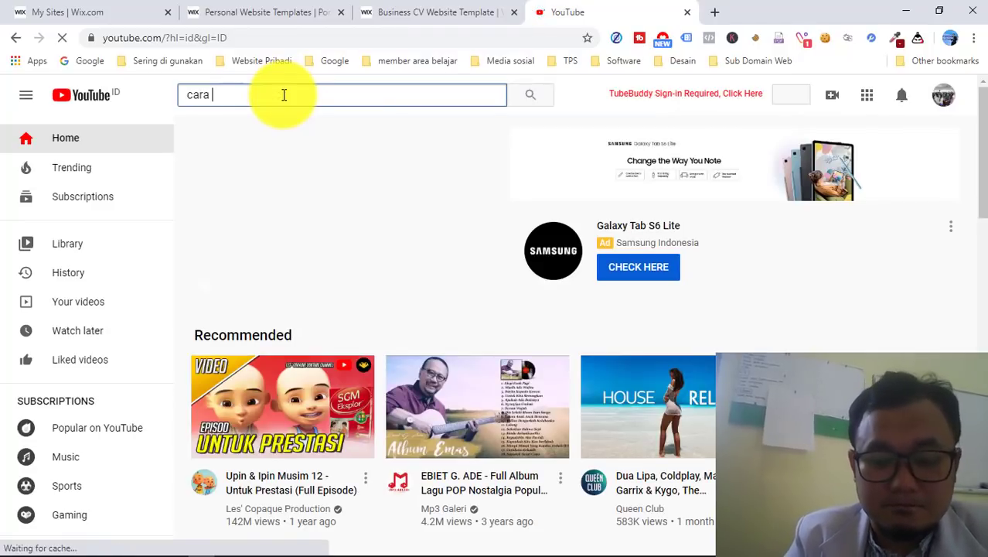
{"action": "type", "text": "menggunakan"}
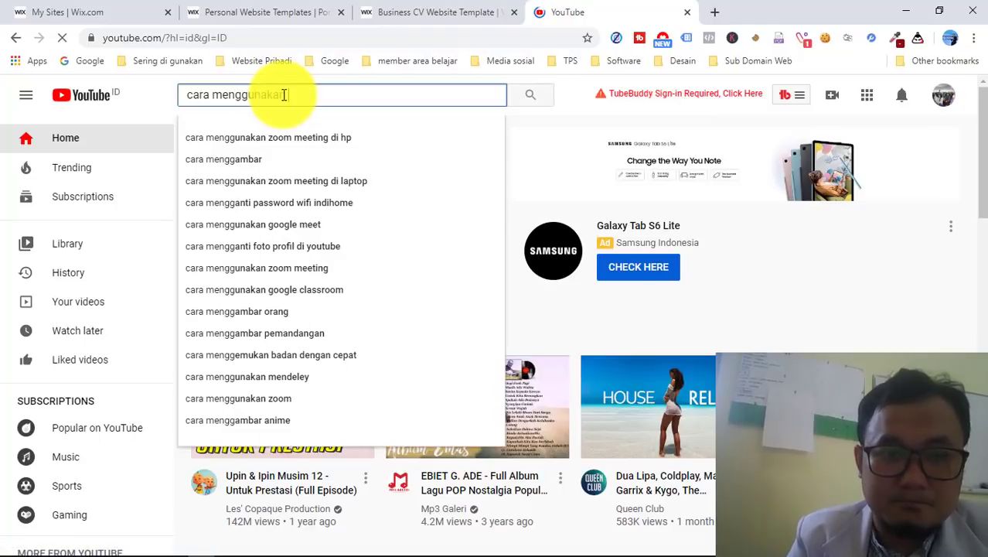
{"action": "type", "text": " wix"}
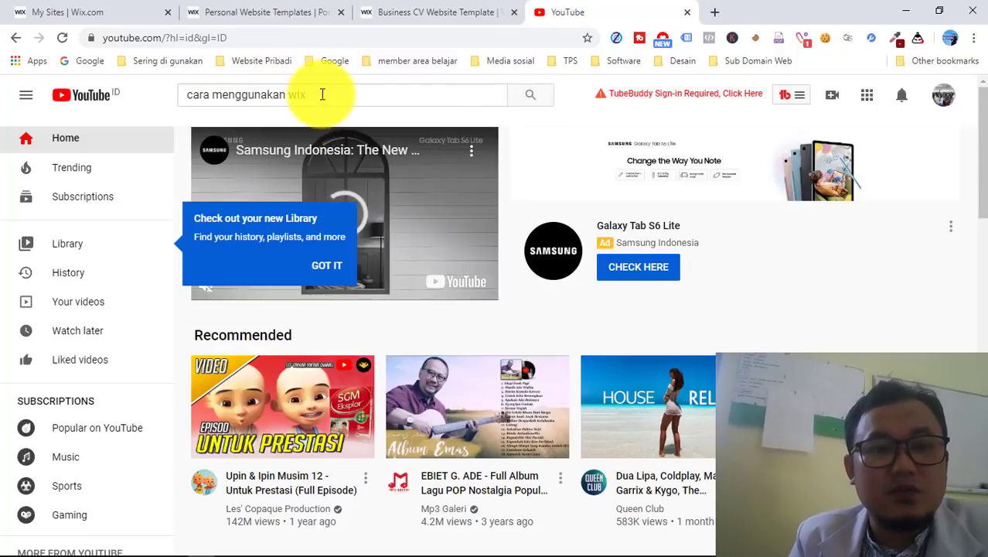
{"action": "left_click", "coordinate": [322, 94]}
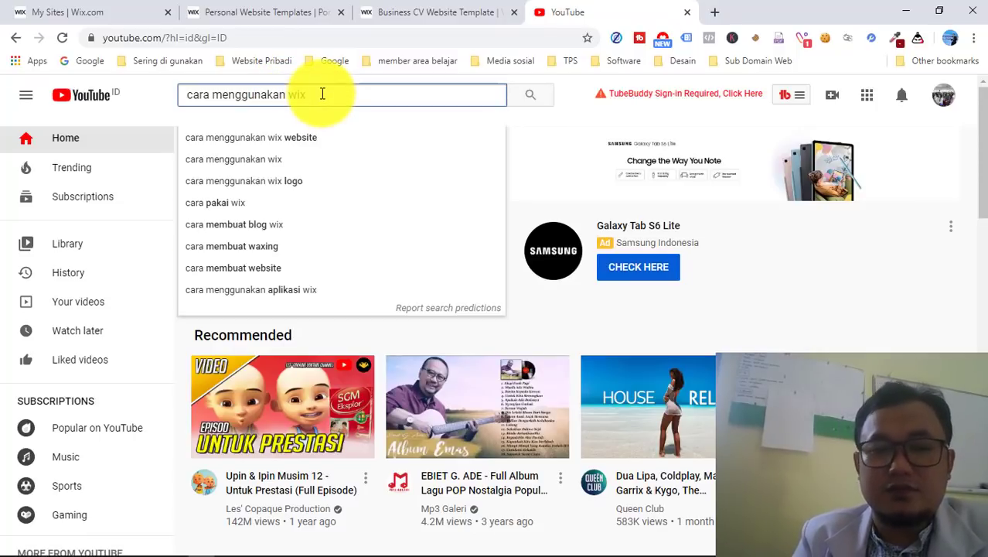
{"action": "left_click", "coordinate": [296, 144]}
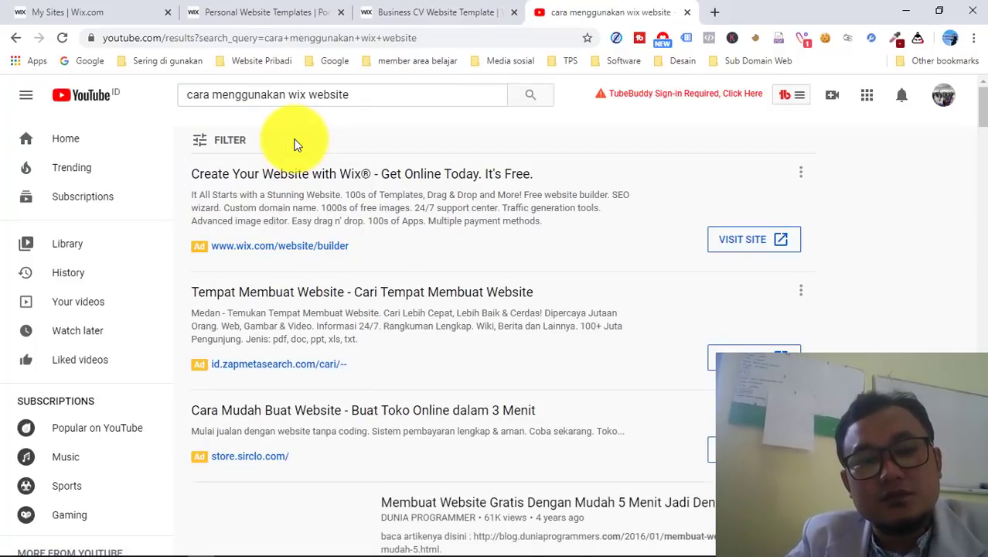
- Scroll down through the Wix tutorial video results and back up
{"action": "scroll", "coordinate": [701, 416], "scroll_direction": "down", "scroll_amount": 4}
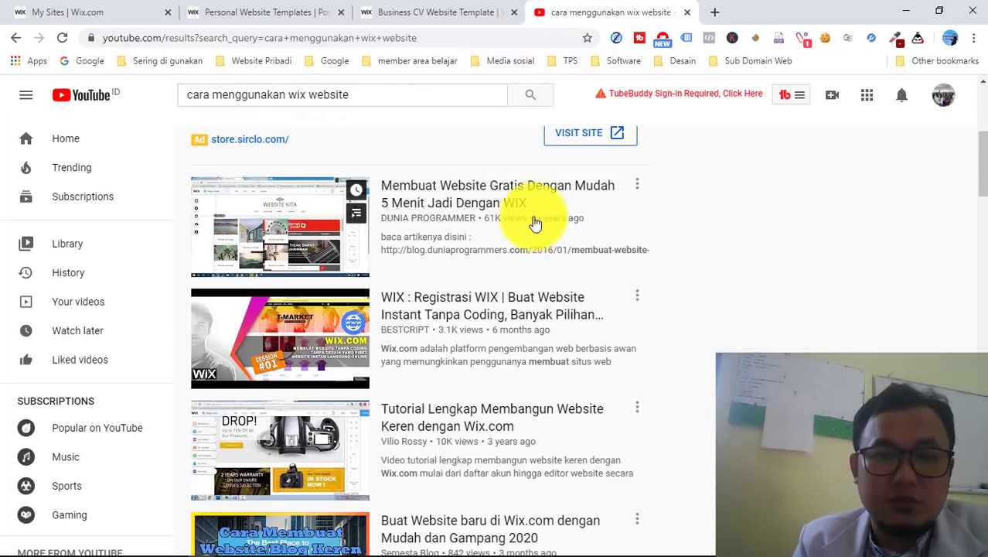
{"action": "scroll", "coordinate": [300, 311], "scroll_direction": "down", "scroll_amount": 1}
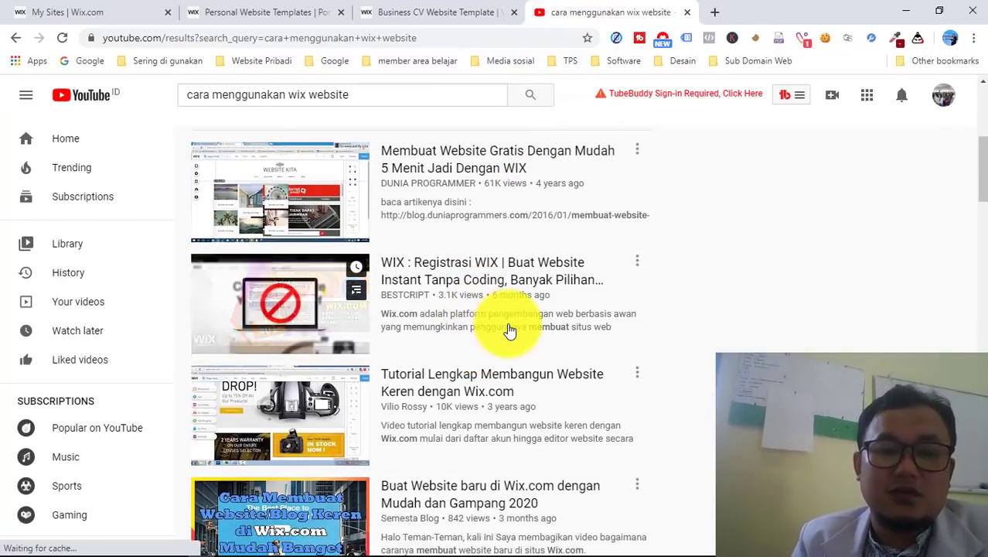
{"action": "scroll", "coordinate": [507, 331], "scroll_direction": "down", "scroll_amount": 1}
{"action": "scroll", "coordinate": [512, 333], "scroll_direction": "down", "scroll_amount": 1}
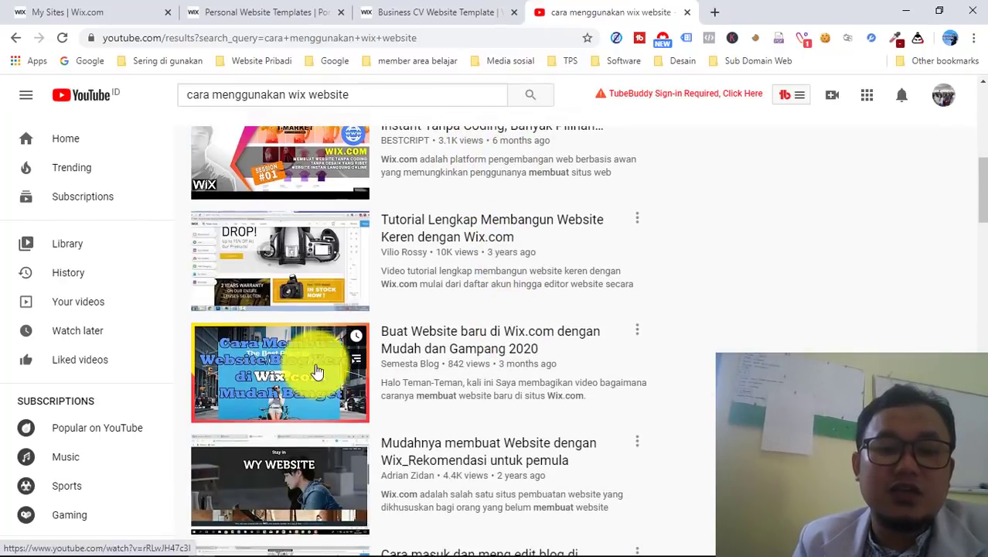
{"action": "scroll", "coordinate": [530, 396], "scroll_direction": "down", "scroll_amount": 1}
{"action": "scroll", "coordinate": [448, 430], "scroll_direction": "down", "scroll_amount": 1}
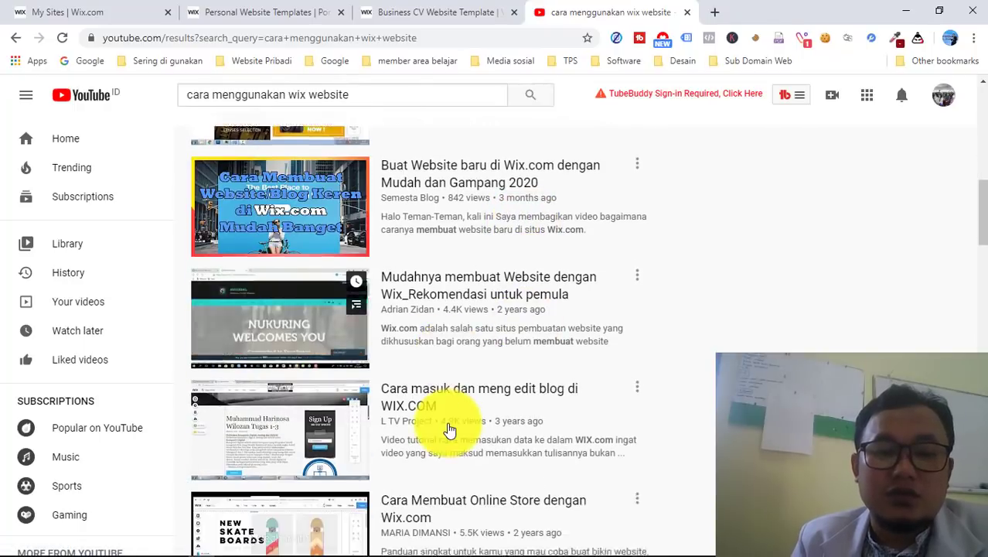
{"action": "scroll", "coordinate": [294, 380], "scroll_direction": "down", "scroll_amount": 1}
{"action": "scroll", "coordinate": [455, 392], "scroll_direction": "down", "scroll_amount": 1}
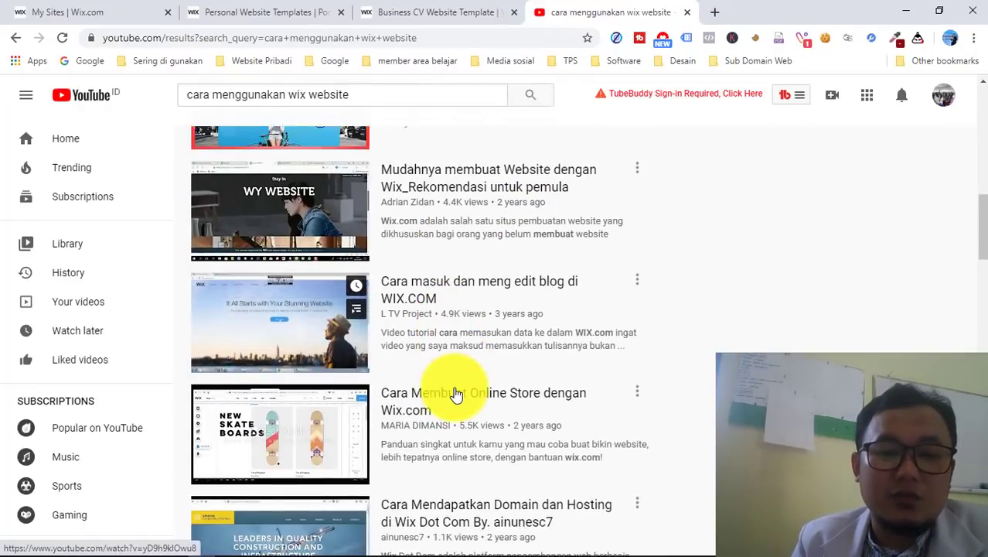
{"action": "scroll", "coordinate": [473, 412], "scroll_direction": "down", "scroll_amount": 1}
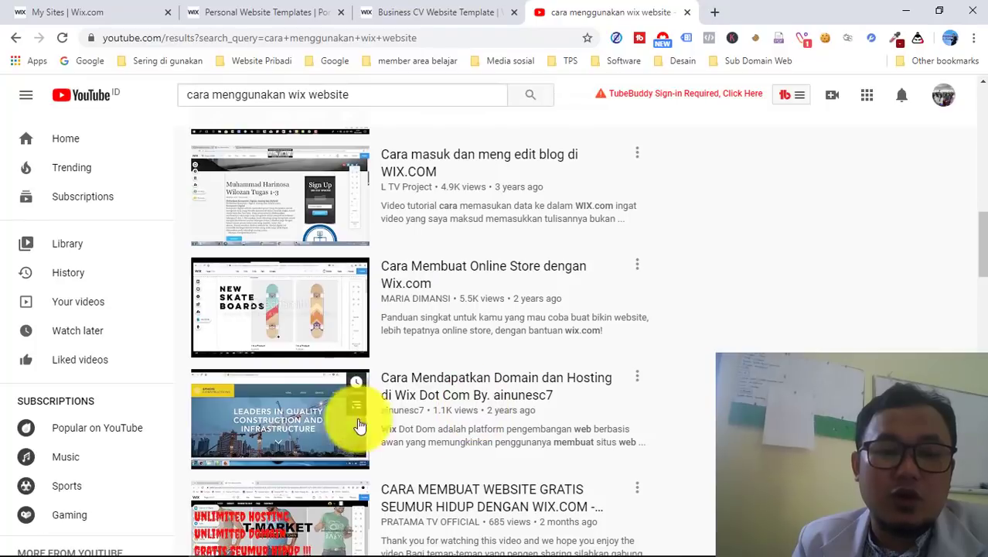
{"action": "scroll", "coordinate": [502, 424], "scroll_direction": "down", "scroll_amount": 3}
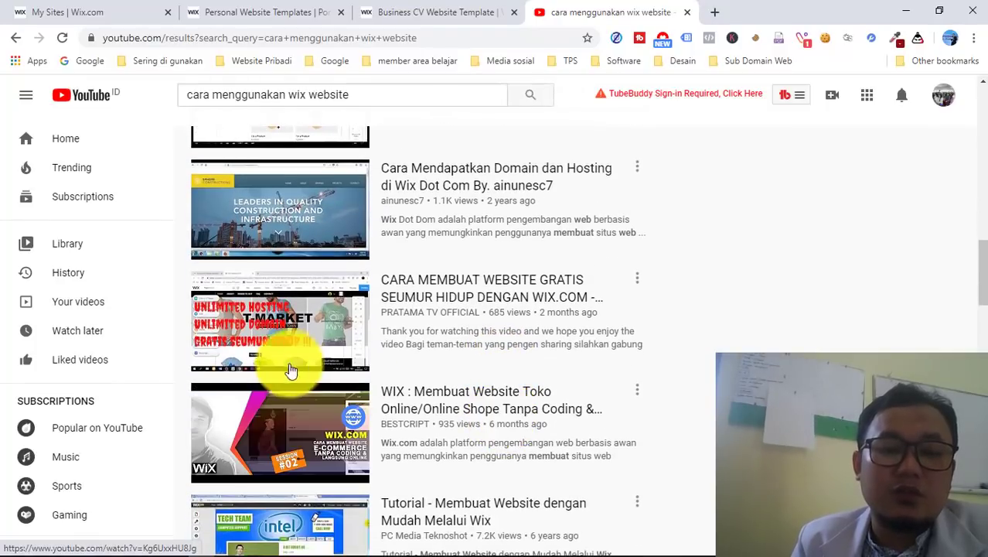
{"action": "scroll", "coordinate": [485, 442], "scroll_direction": "down", "scroll_amount": 2}
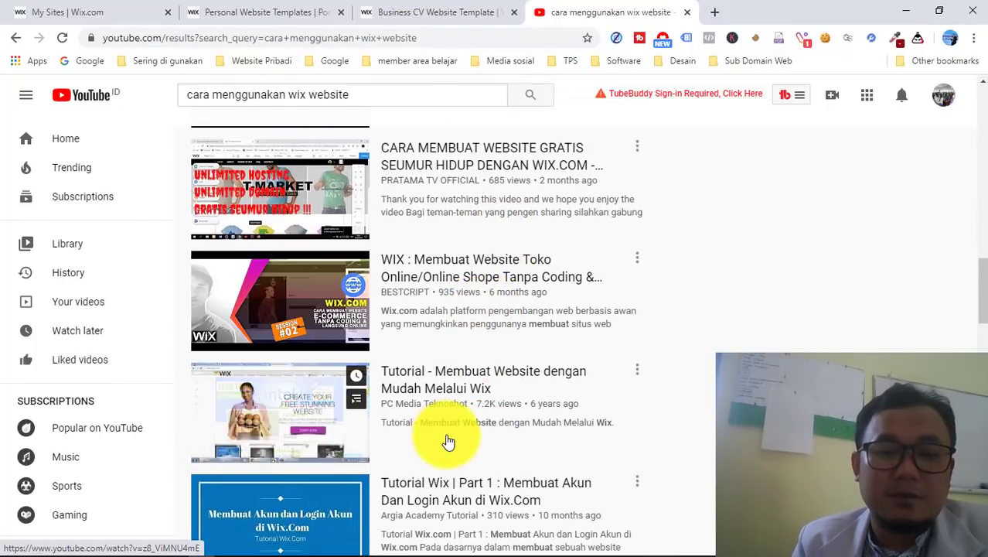
{"action": "scroll", "coordinate": [386, 430], "scroll_direction": "down", "scroll_amount": 2}
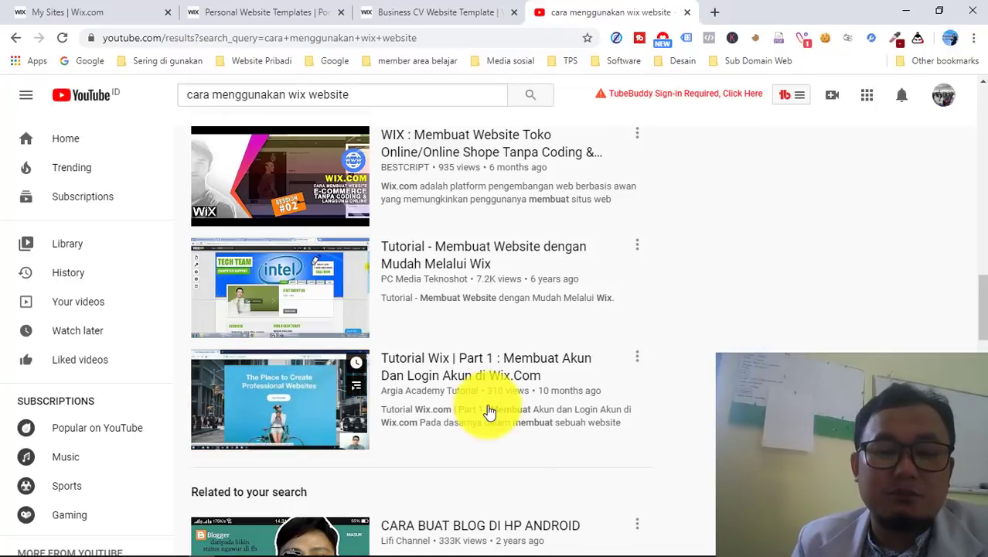
{"action": "scroll", "coordinate": [489, 411], "scroll_direction": "down", "scroll_amount": 2}
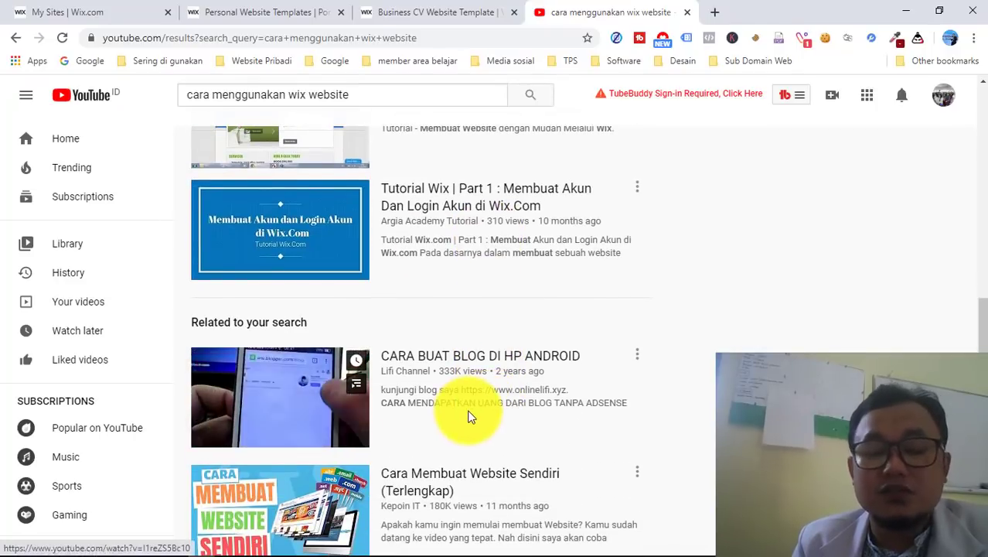
{"action": "scroll", "coordinate": [470, 412], "scroll_direction": "down", "scroll_amount": 1}
{"action": "scroll", "coordinate": [503, 405], "scroll_direction": "down", "scroll_amount": 2}
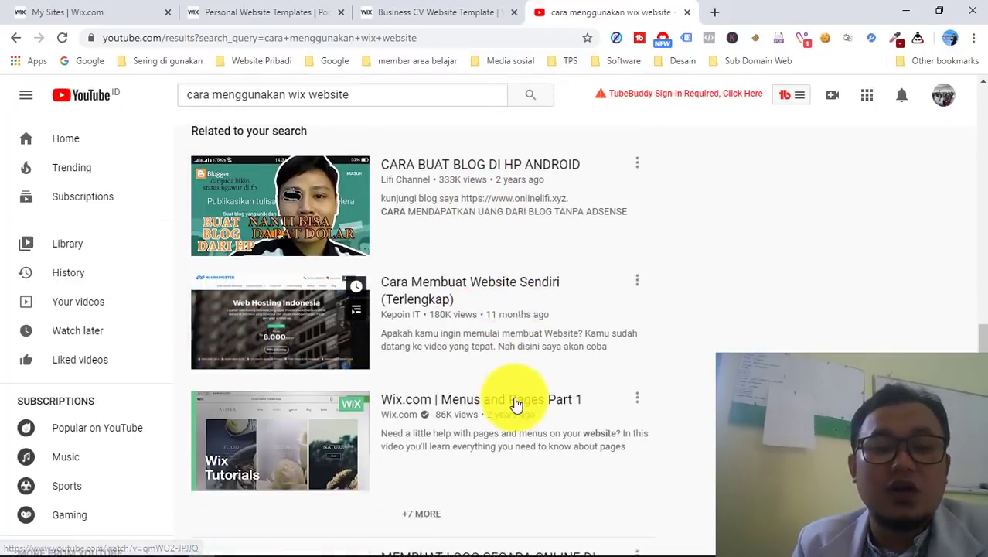
{"action": "scroll", "coordinate": [495, 408], "scroll_direction": "down", "scroll_amount": 1}
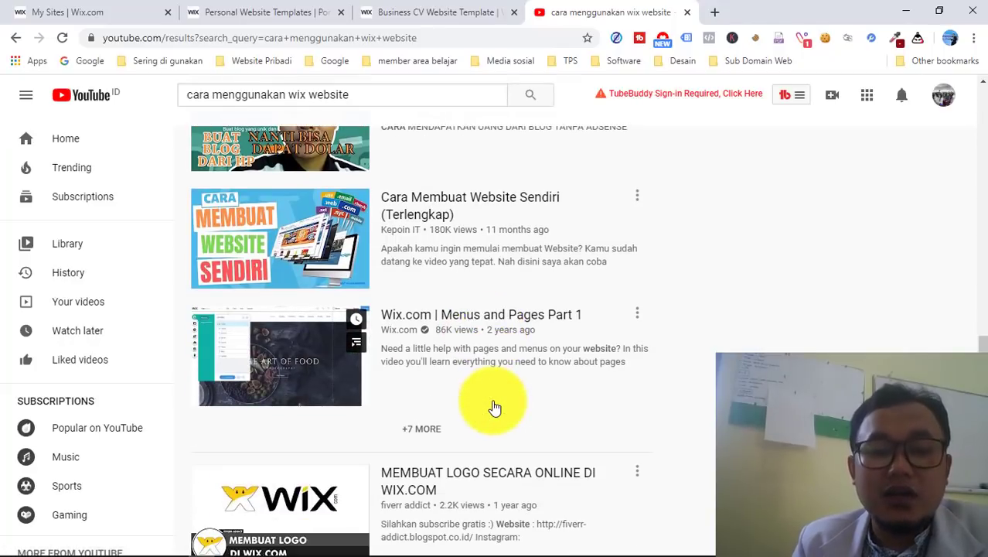
{"action": "scroll", "coordinate": [495, 408], "scroll_direction": "down", "scroll_amount": 1}
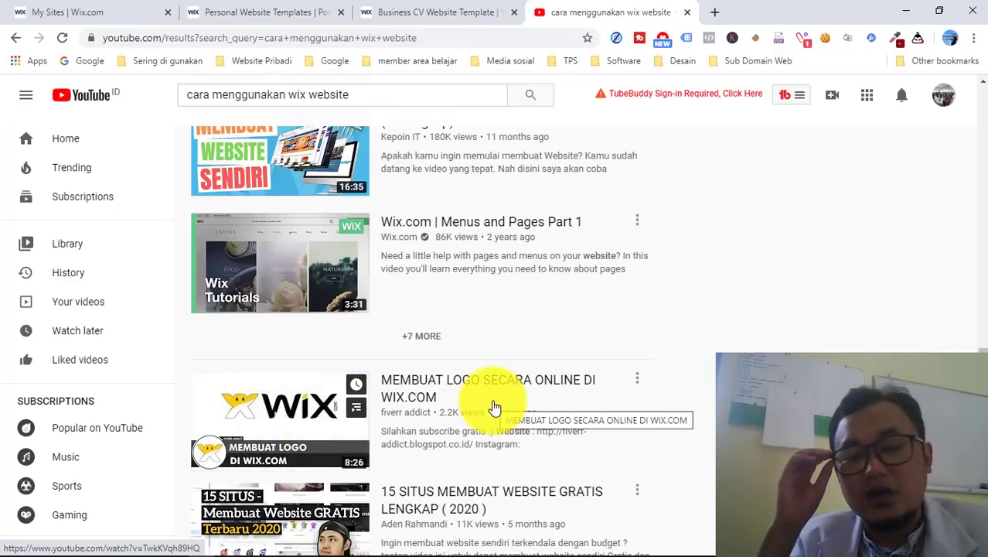
{"action": "scroll", "coordinate": [495, 407], "scroll_direction": "down", "scroll_amount": 3}
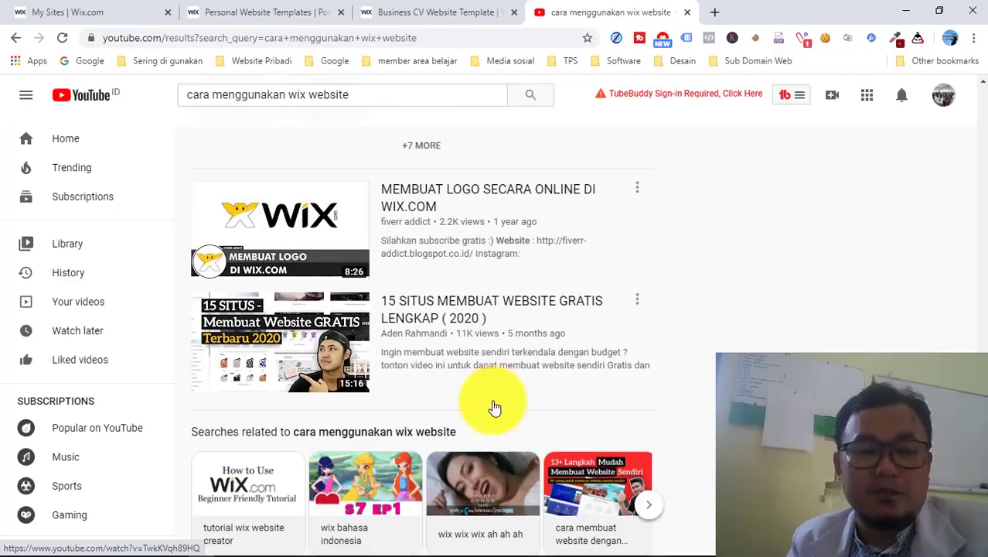
{"action": "scroll", "coordinate": [495, 408], "scroll_direction": "up", "scroll_amount": 15}
{"action": "scroll", "coordinate": [495, 407], "scroll_direction": "down", "scroll_amount": 10}
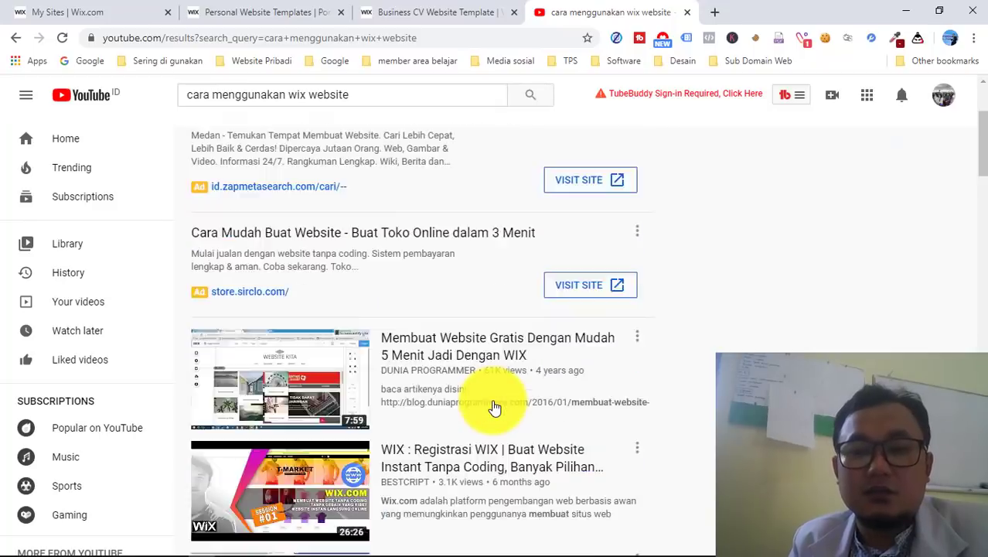
{"action": "scroll", "coordinate": [494, 408], "scroll_direction": "up", "scroll_amount": 3}
{"action": "scroll", "coordinate": [495, 408], "scroll_direction": "up", "scroll_amount": 1}
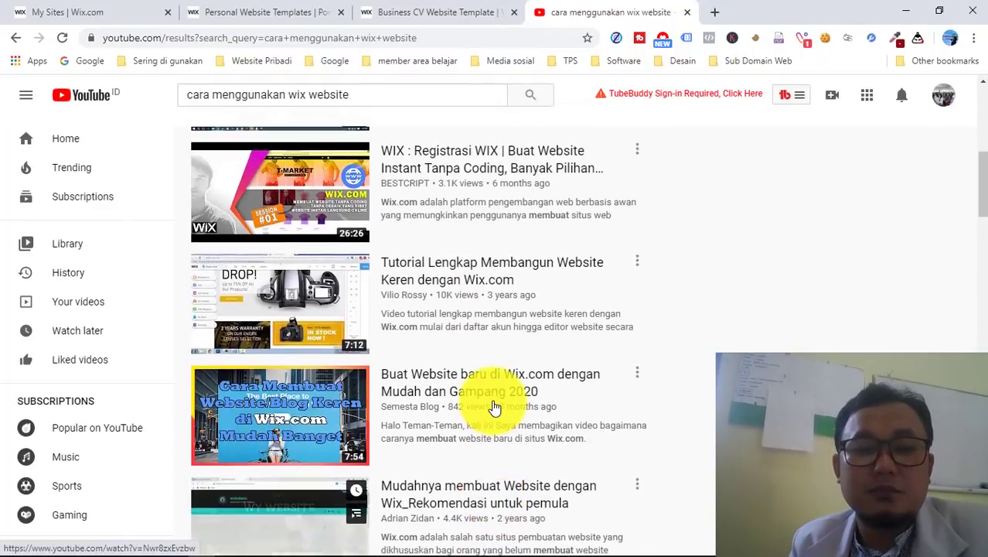
{"action": "scroll", "coordinate": [495, 408], "scroll_direction": "up", "scroll_amount": 1}
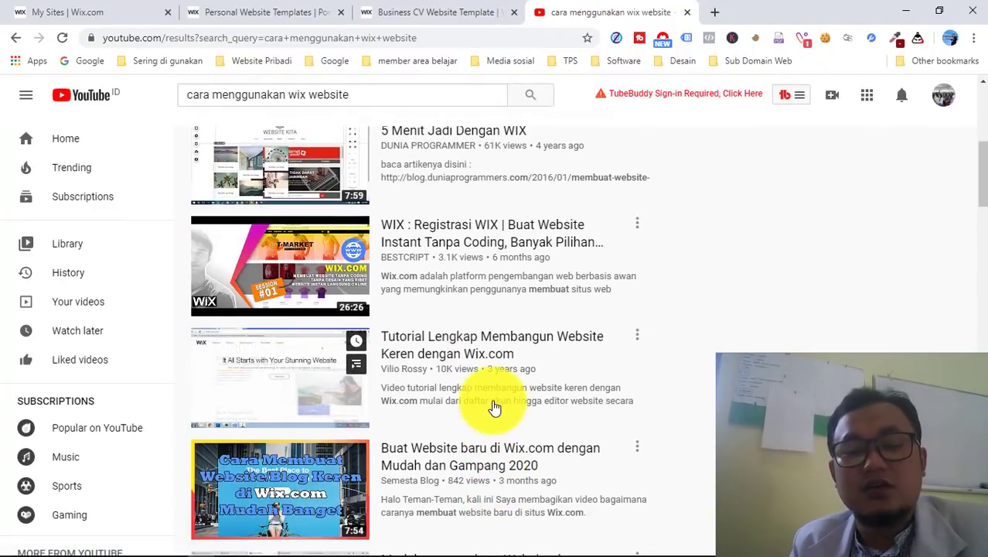
{"action": "scroll", "coordinate": [607, 280], "scroll_direction": "up", "scroll_amount": 1}
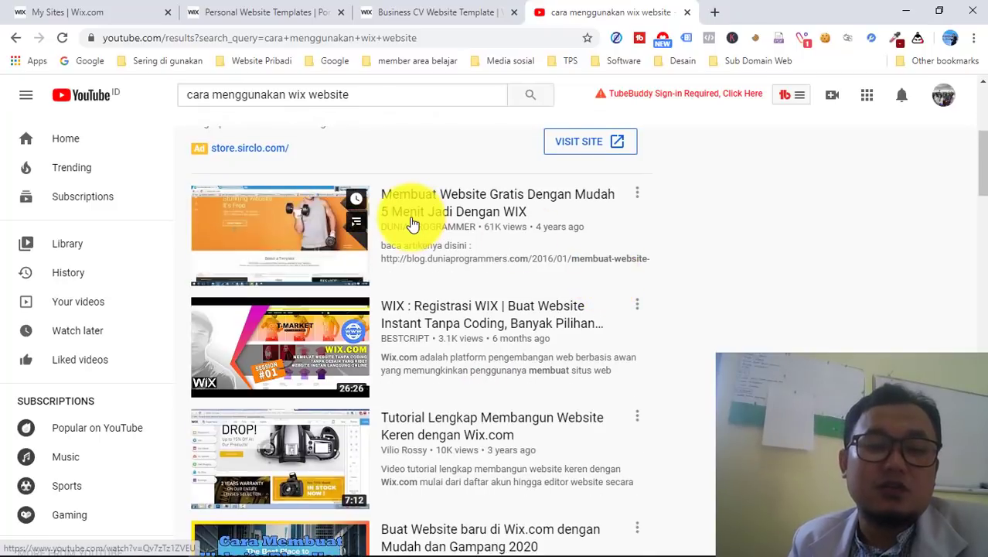
{"action": "mouse_move", "coordinate": [309, 259]}
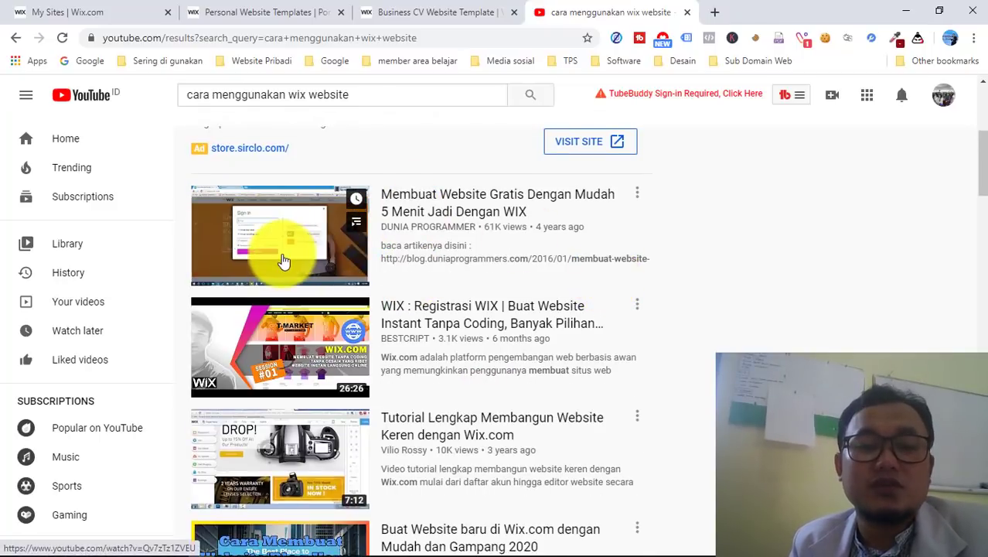
- Back on the Business CV template tab, open it with Edit this site and scroll its HOME page
{"action": "left_click", "coordinate": [442, 16]}
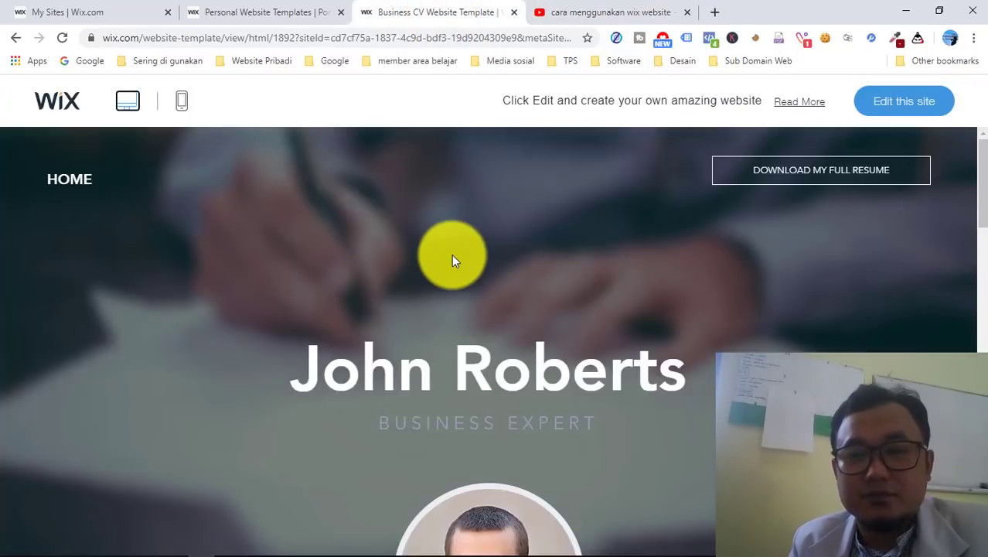
{"action": "left_click", "coordinate": [899, 109]}
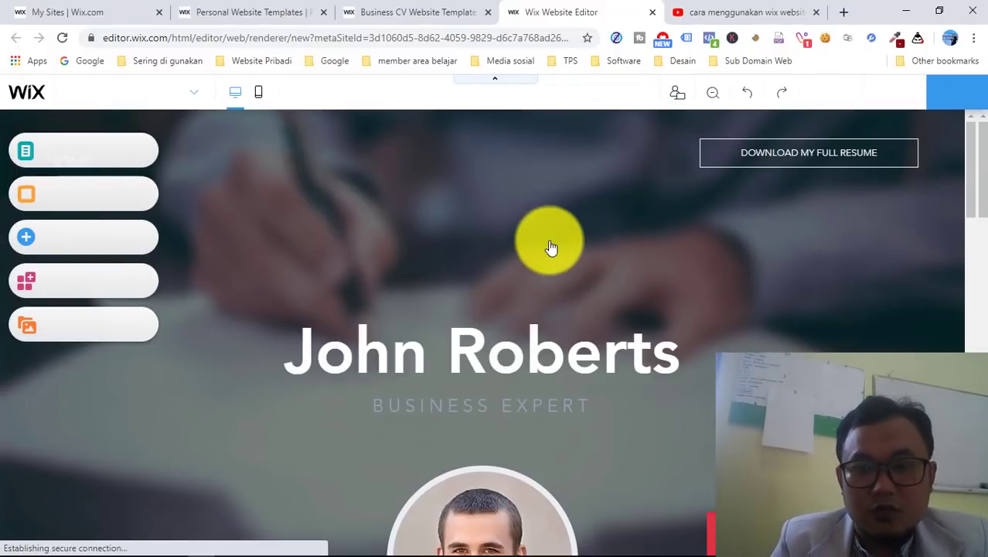
{"action": "scroll", "coordinate": [552, 248], "scroll_direction": "down", "scroll_amount": 3}
{"action": "scroll", "coordinate": [551, 247], "scroll_direction": "down", "scroll_amount": 3}
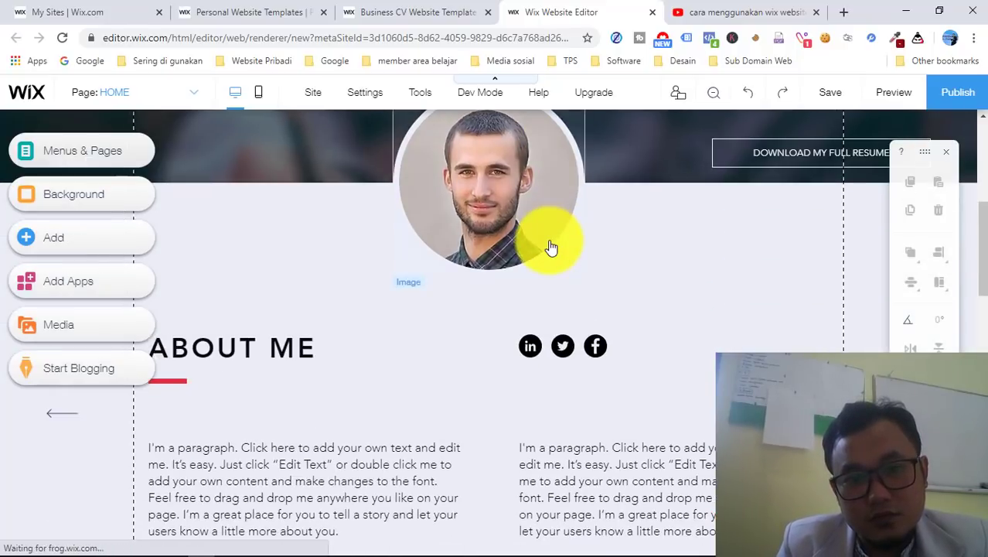
{"action": "scroll", "coordinate": [551, 248], "scroll_direction": "up", "scroll_amount": 3}
{"action": "scroll", "coordinate": [551, 247], "scroll_direction": "down", "scroll_amount": 2}
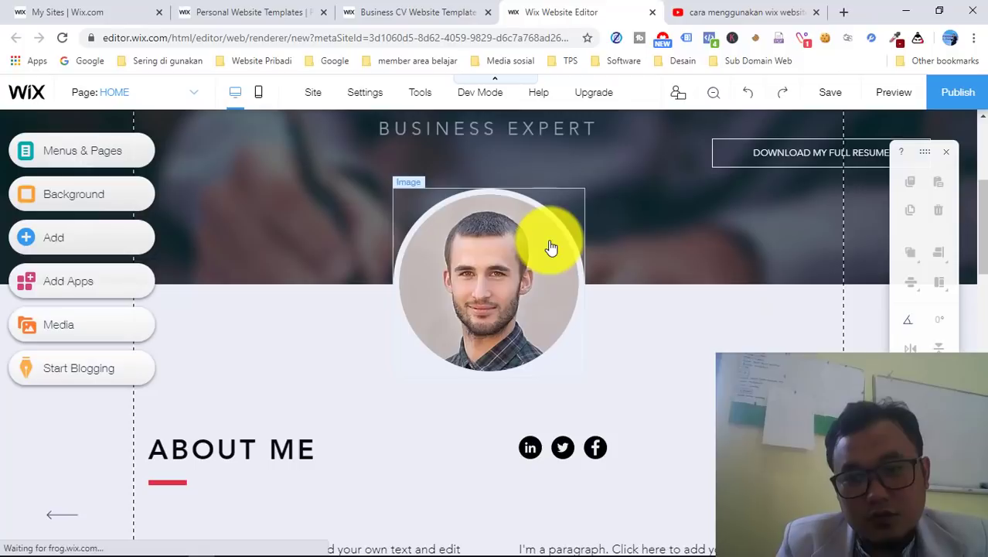
{"action": "scroll", "coordinate": [572, 248], "scroll_direction": "up", "scroll_amount": 4}
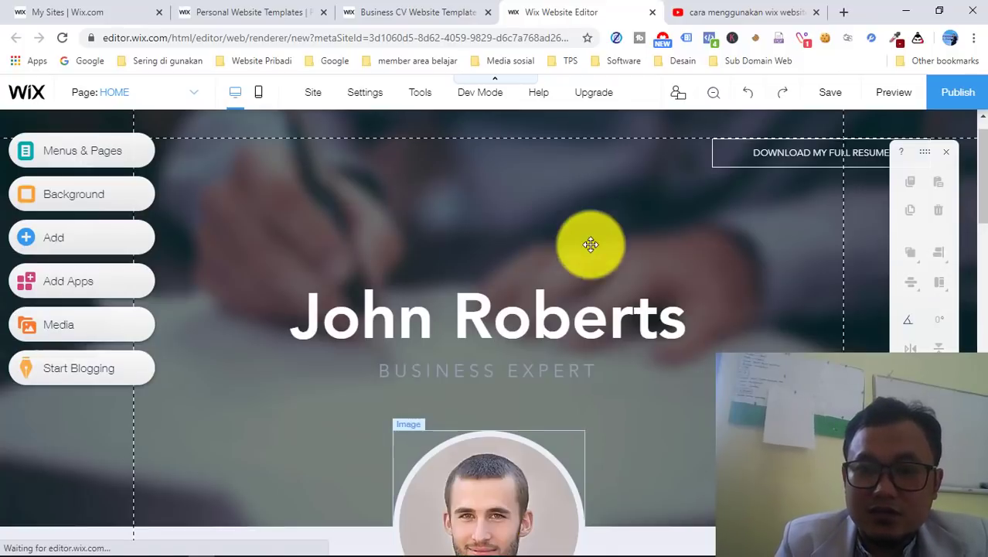
{"action": "scroll", "coordinate": [595, 249], "scroll_direction": "down", "scroll_amount": 2}
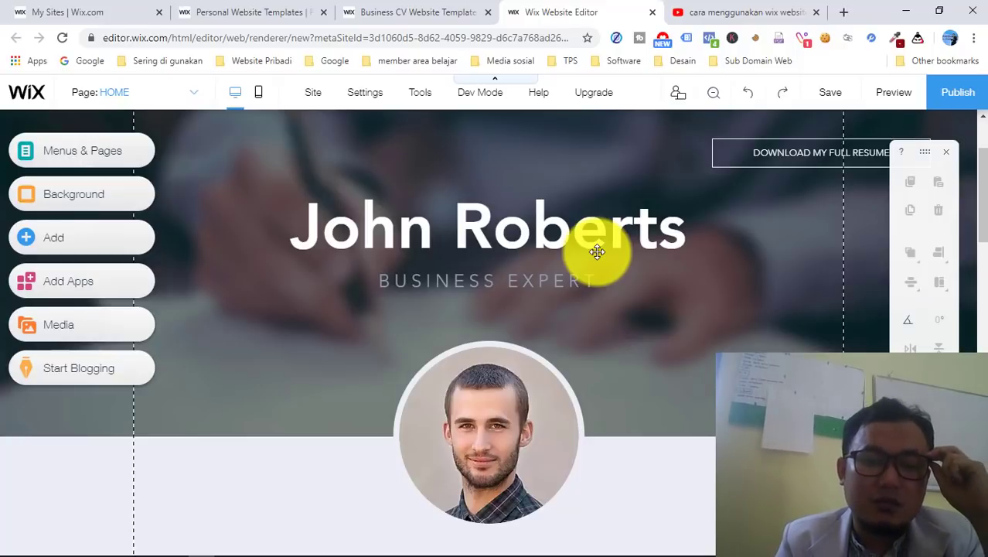
{"action": "scroll", "coordinate": [599, 359], "scroll_direction": "down", "scroll_amount": 4}
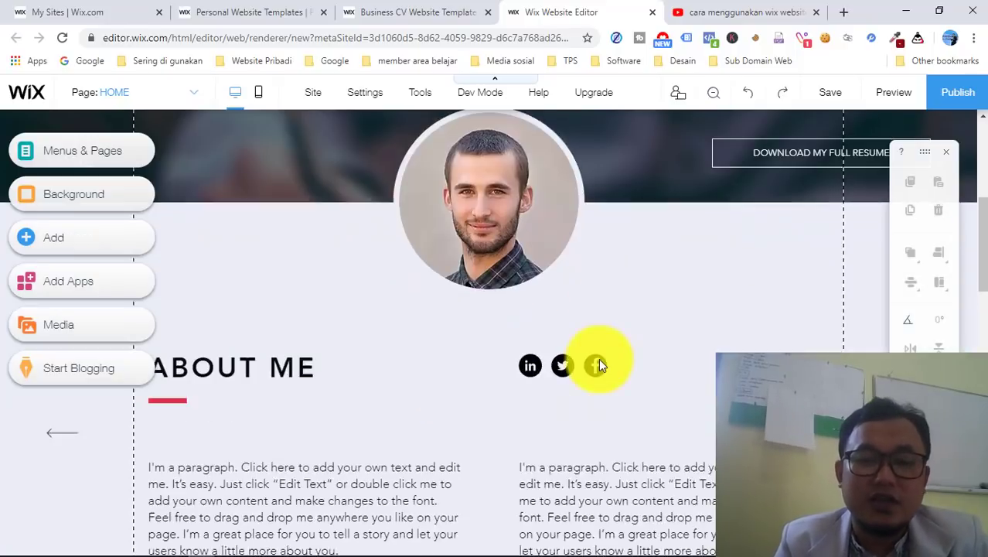
{"action": "scroll", "coordinate": [600, 361], "scroll_direction": "up", "scroll_amount": 6}
{"action": "scroll", "coordinate": [599, 358], "scroll_direction": "down", "scroll_amount": 1}
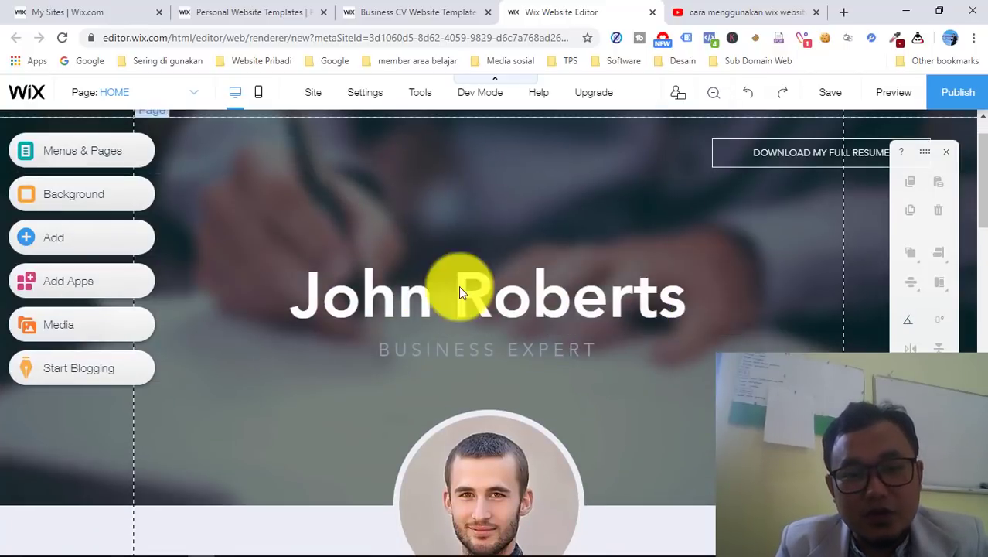
- Replace the template's name heading with the site owner's full name
{"action": "left_click", "coordinate": [414, 296]}
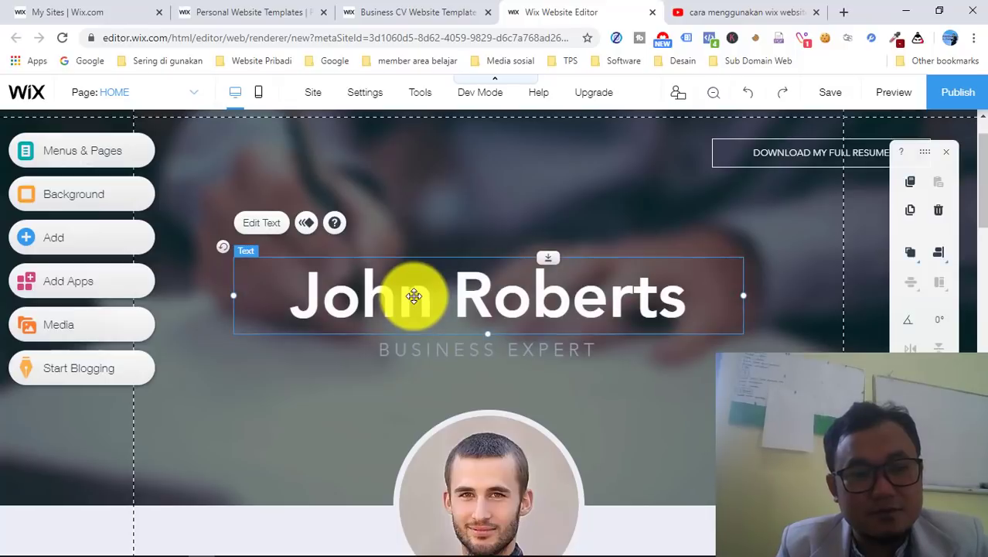
{"action": "left_click", "coordinate": [263, 224]}
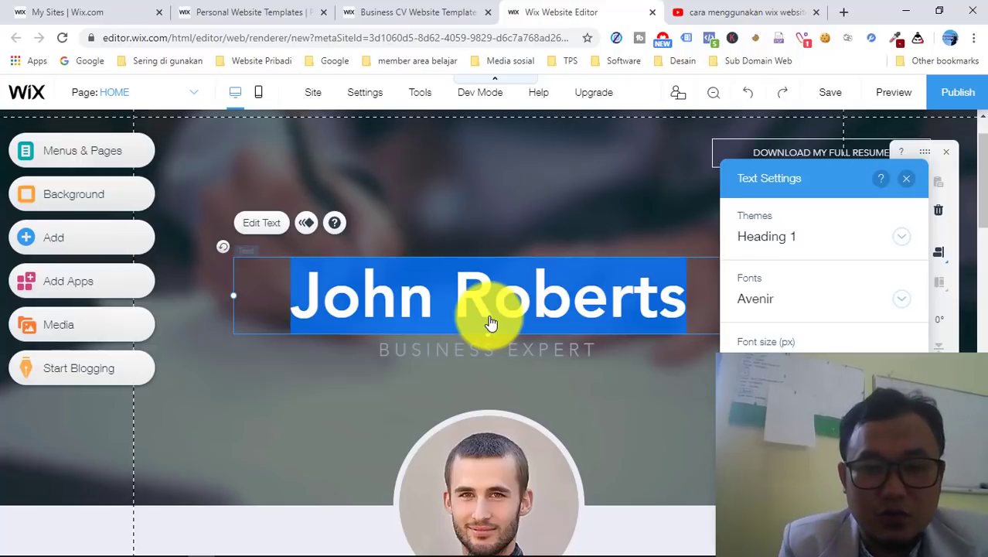
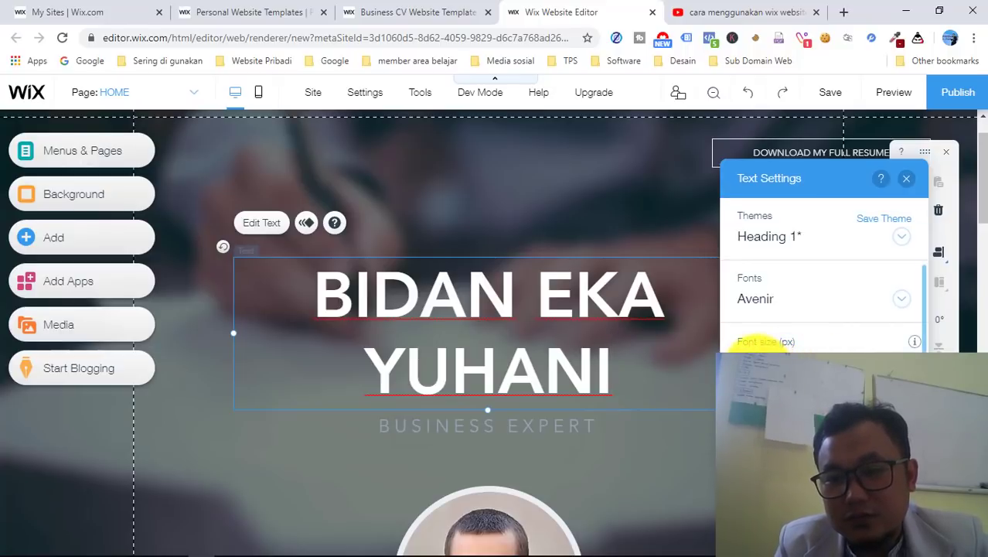
{"action": "left_click", "coordinate": [610, 230]}
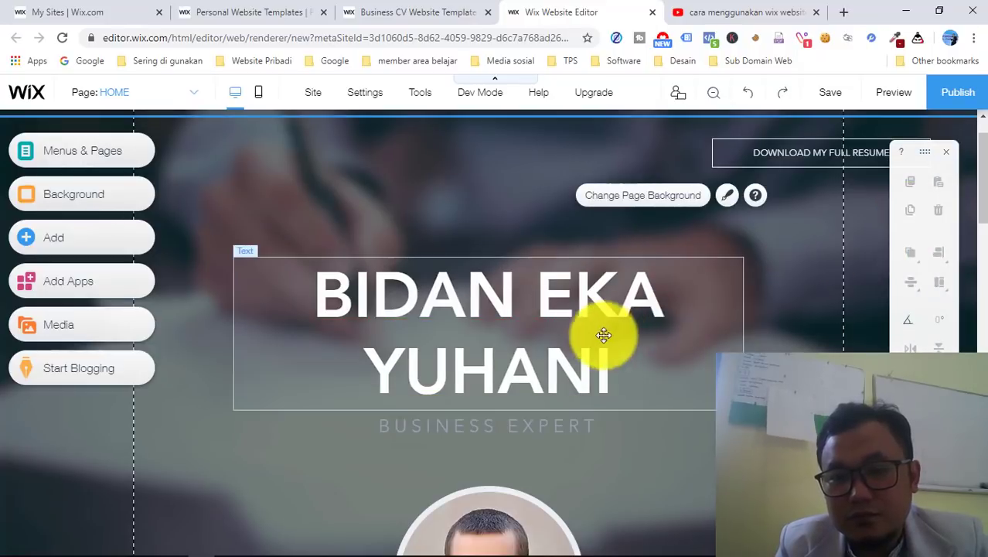
- Select the BUSINESS EXPERT subtitle and open it for text editing
{"action": "scroll", "coordinate": [623, 355], "scroll_direction": "down", "scroll_amount": 2}
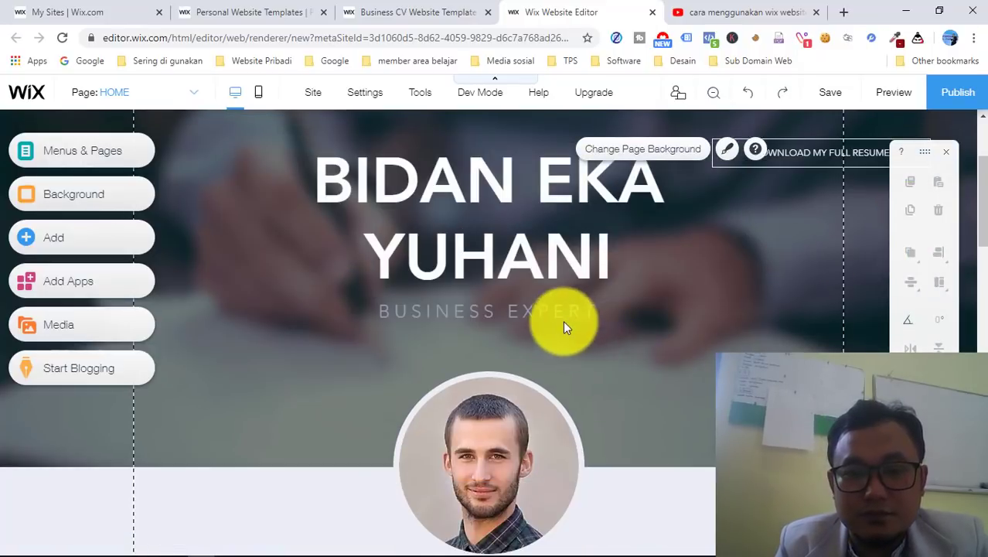
{"action": "left_click", "coordinate": [558, 309]}
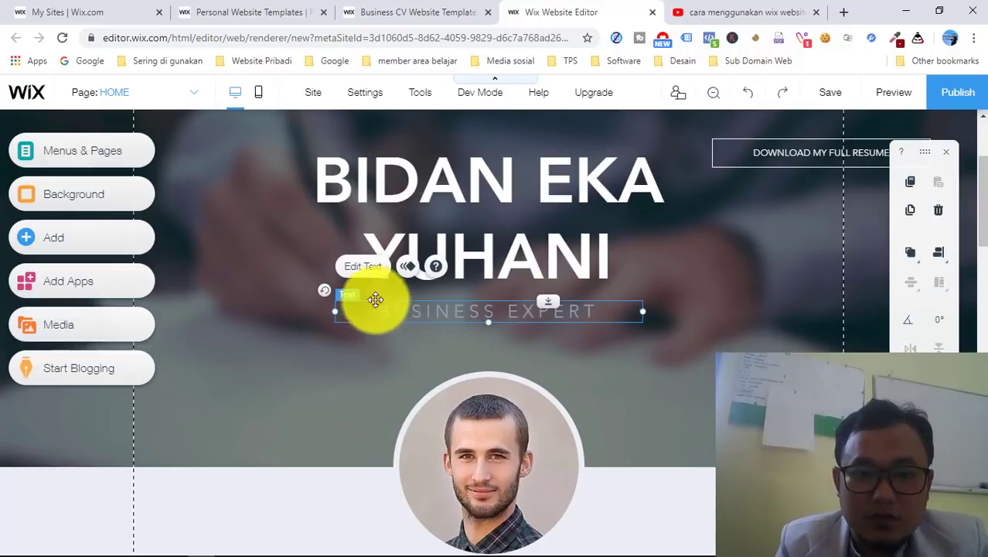
{"action": "left_click", "coordinate": [358, 266]}
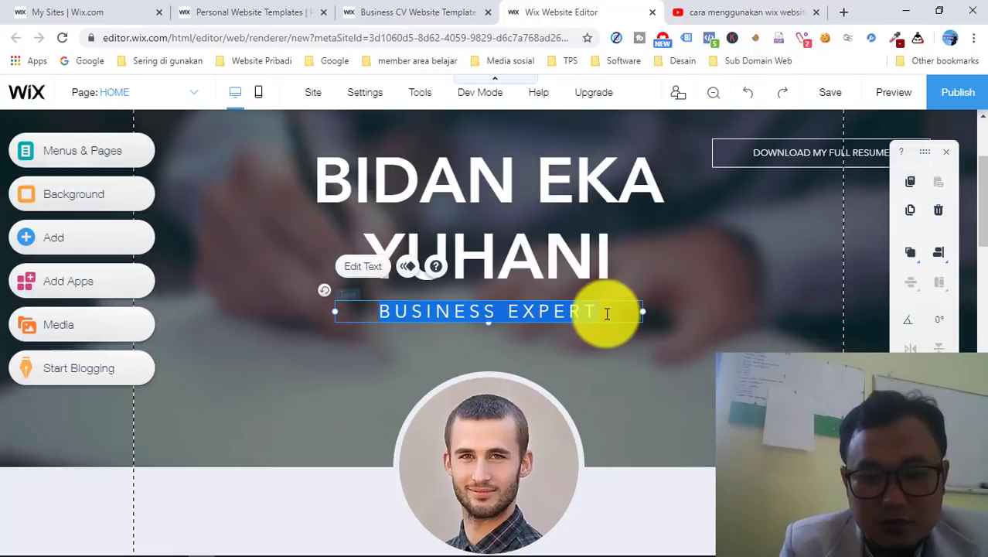
- Type 'BABY MASSAGE& AKUPRESSUR' as the new subtitle text
{"action": "type", "text": "BAB"}
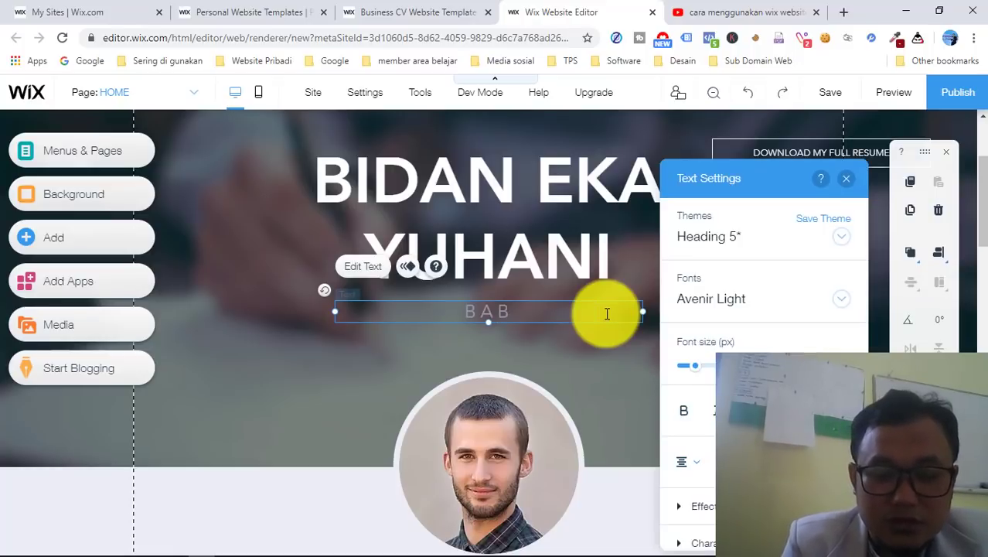
{"action": "type", "text": "T"}
{"action": "key", "text": "BackSpace"}
{"action": "type", "text": "Y"}
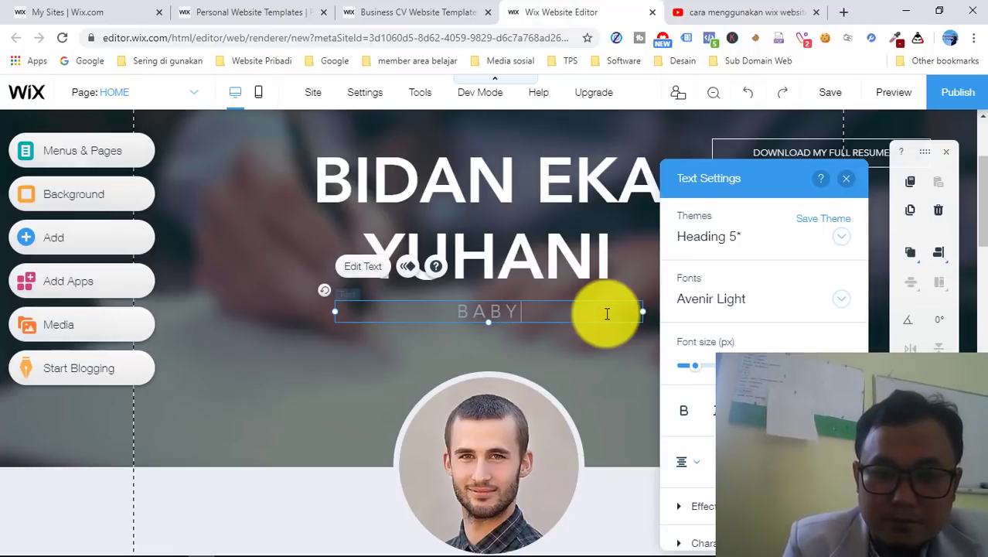
{"action": "type", "text": " MASSAGE"}
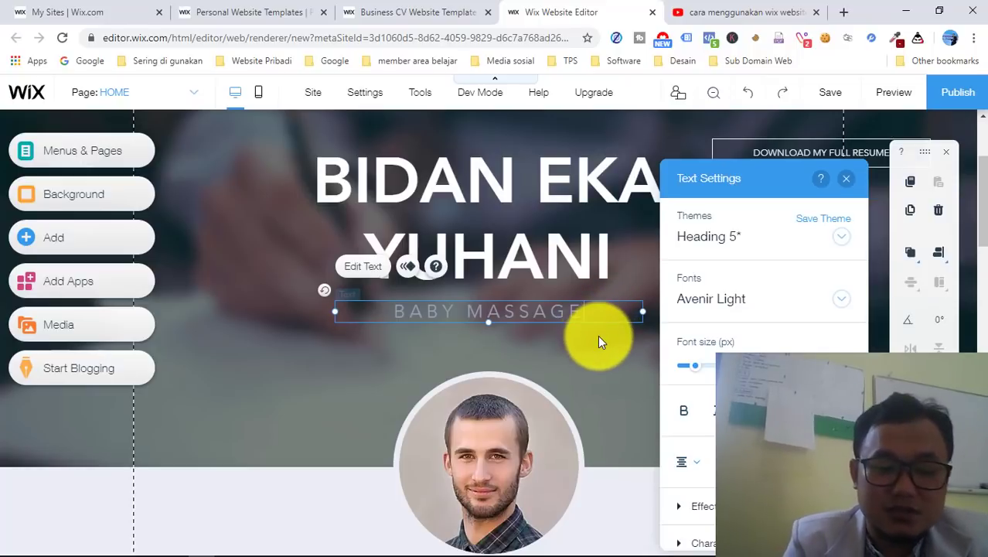
{"action": "type", "text": "& "}
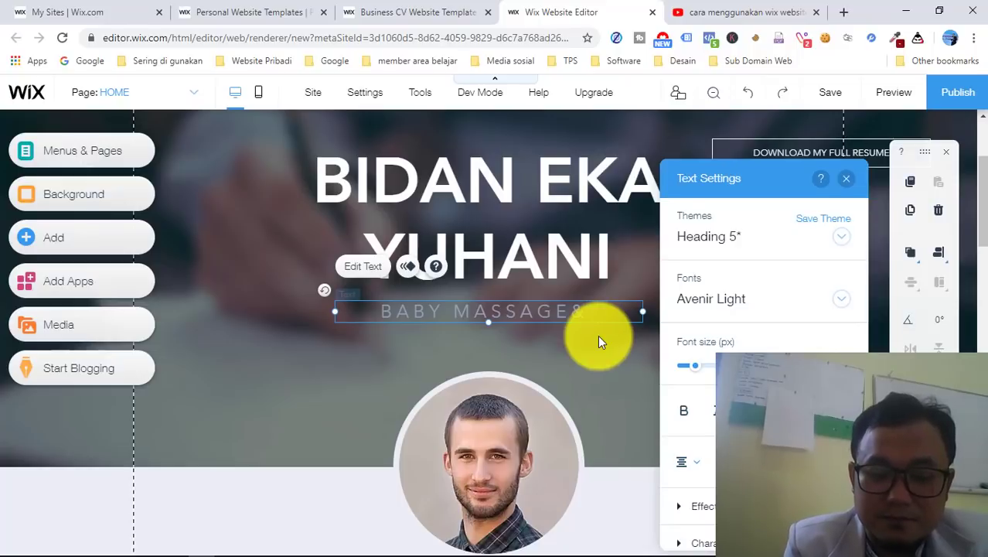
{"action": "type", "text": "AKUPRES"}
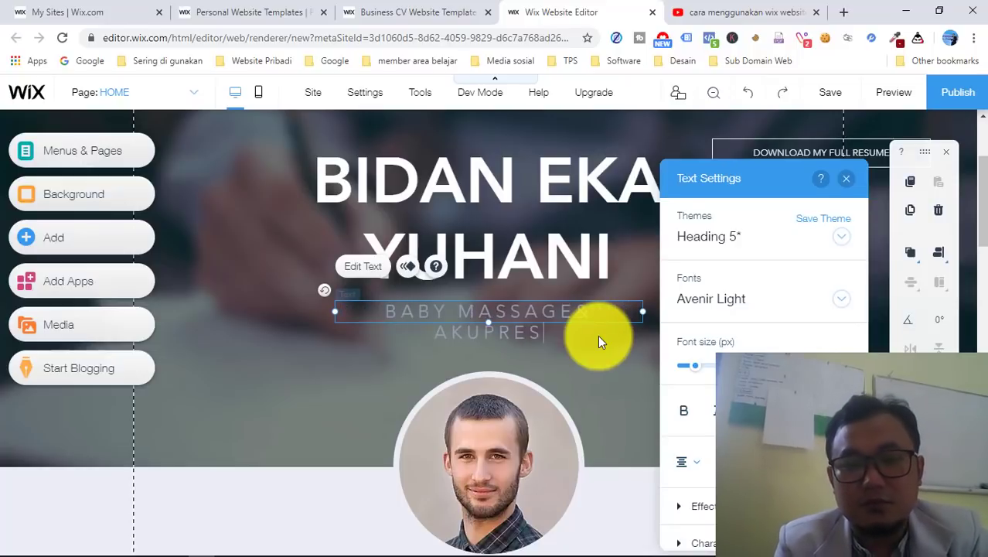
{"action": "type", "text": "SUR"}
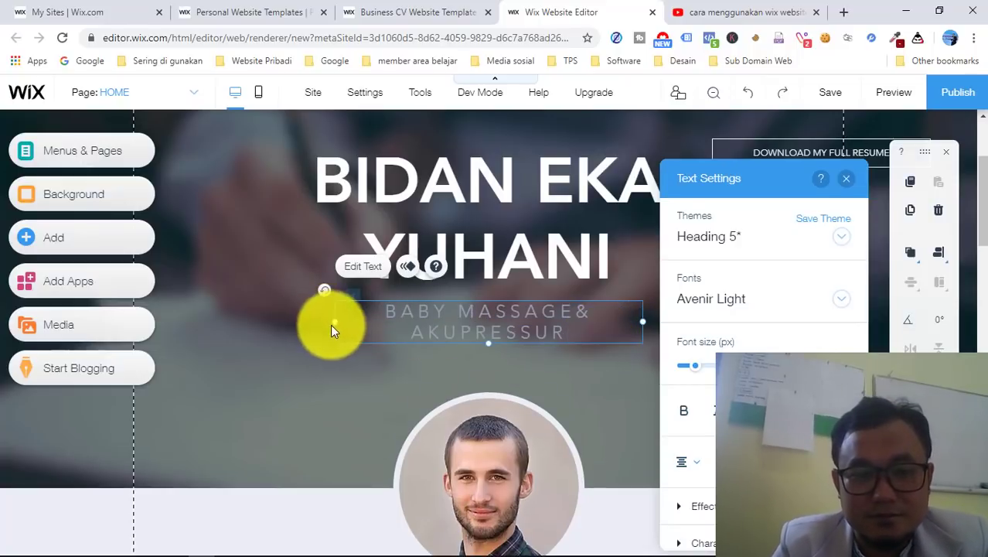
- Widen the subtitle box so the text fits on a single line
{"action": "left_click_drag", "start_coordinate": [334, 323], "coordinate": [279, 322]}
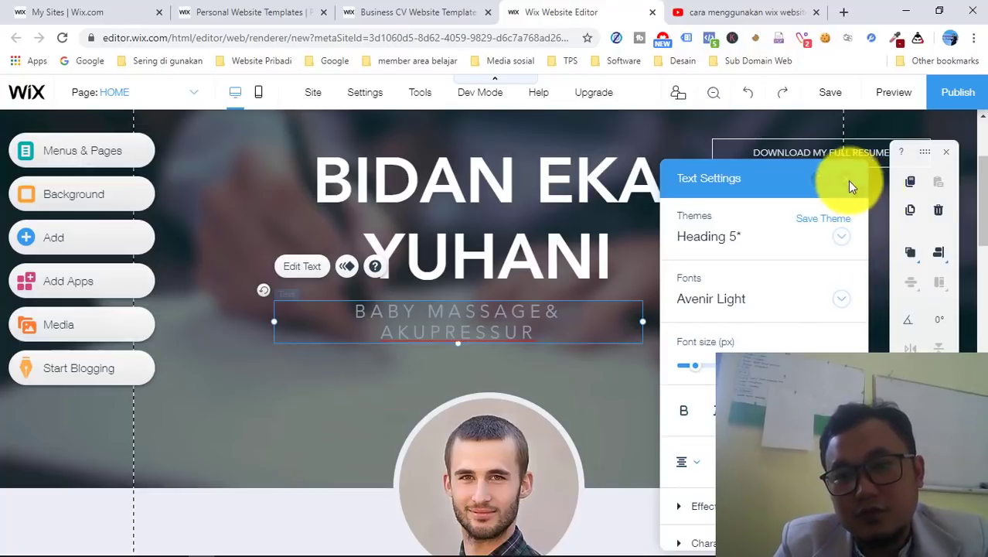
{"action": "left_click", "coordinate": [846, 179]}
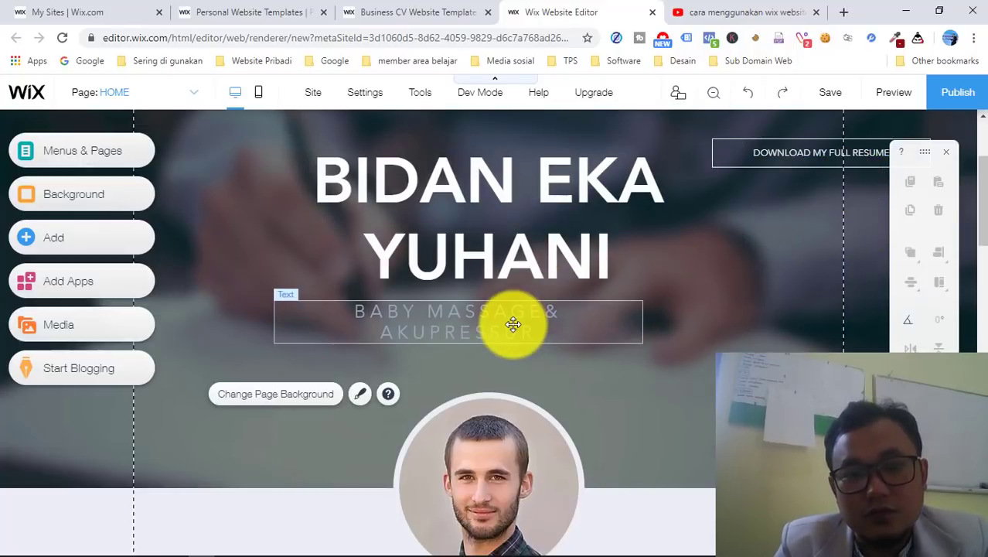
{"action": "left_click", "coordinate": [512, 323]}
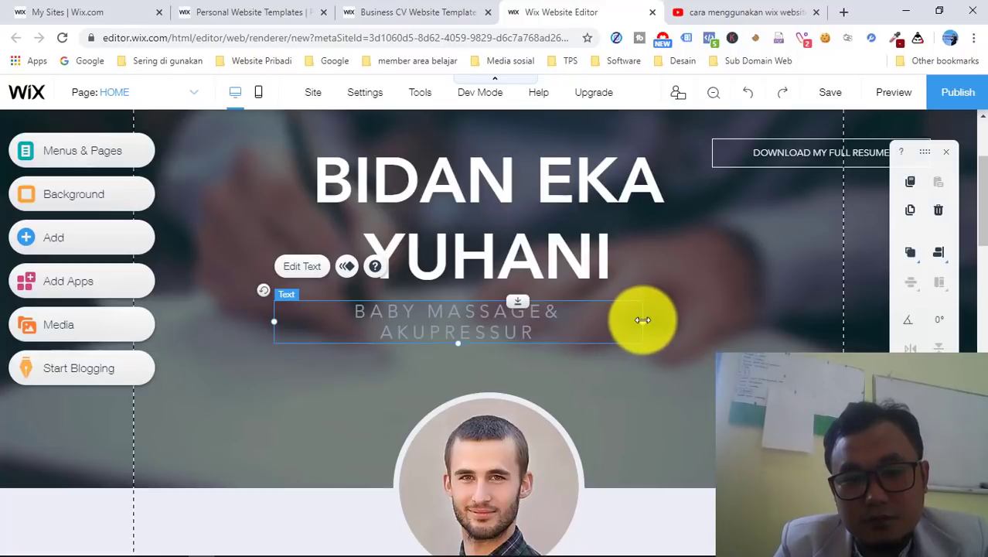
{"action": "left_click_drag", "start_coordinate": [689, 321], "coordinate": [690, 323]}
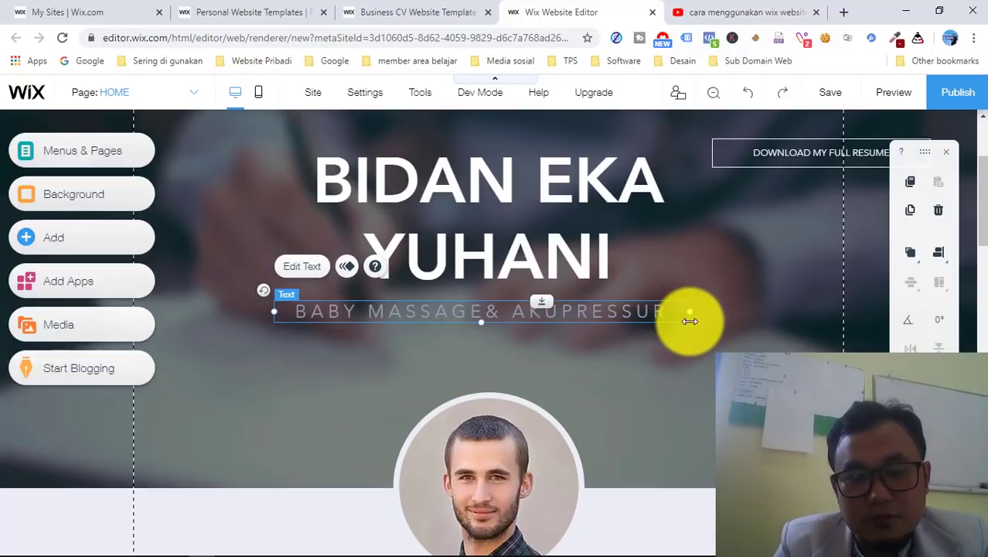
{"action": "left_click", "coordinate": [705, 372]}
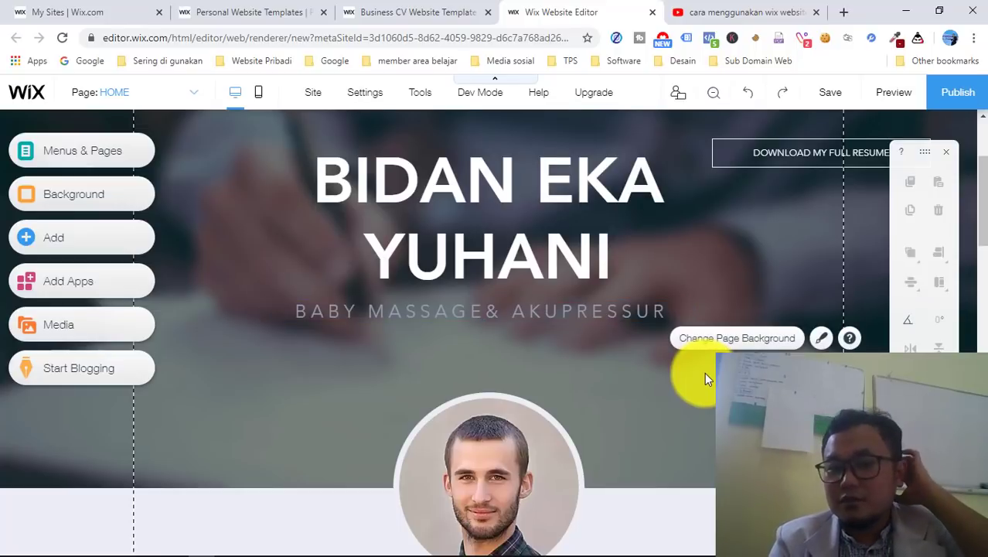
- Select the round profile photo and choose to upload a replacement image from the computer
{"action": "scroll", "coordinate": [705, 372], "scroll_direction": "down", "scroll_amount": 2}
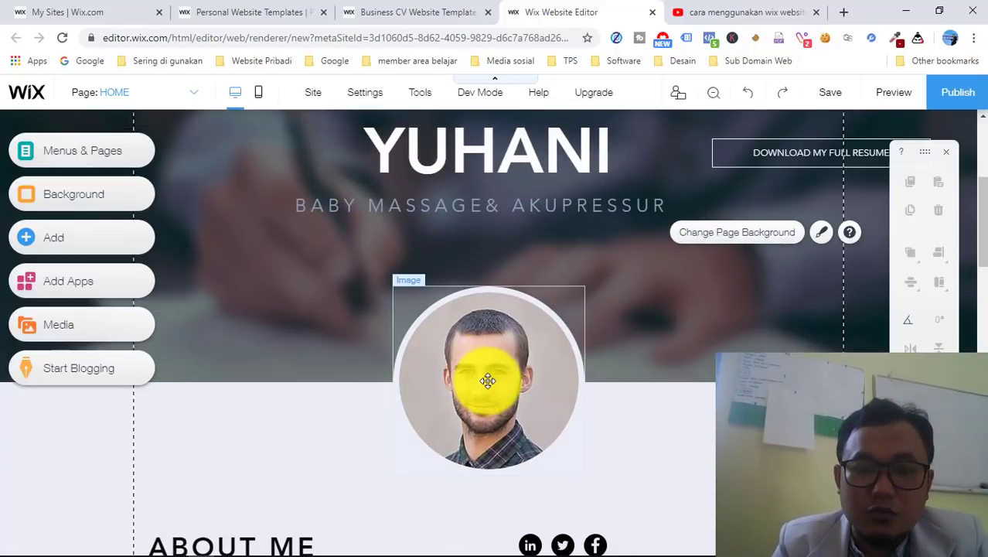
{"action": "left_click", "coordinate": [487, 380]}
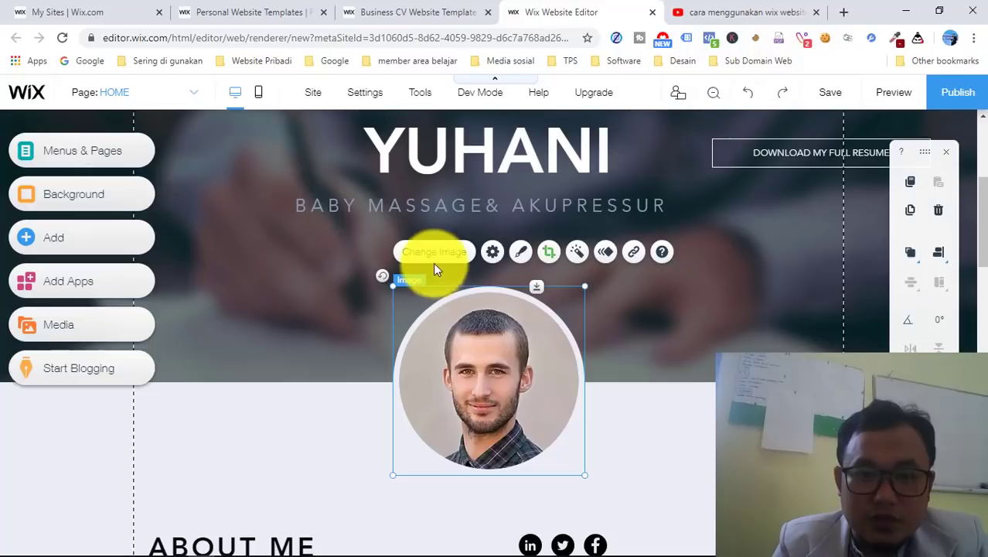
{"action": "left_click", "coordinate": [435, 259]}
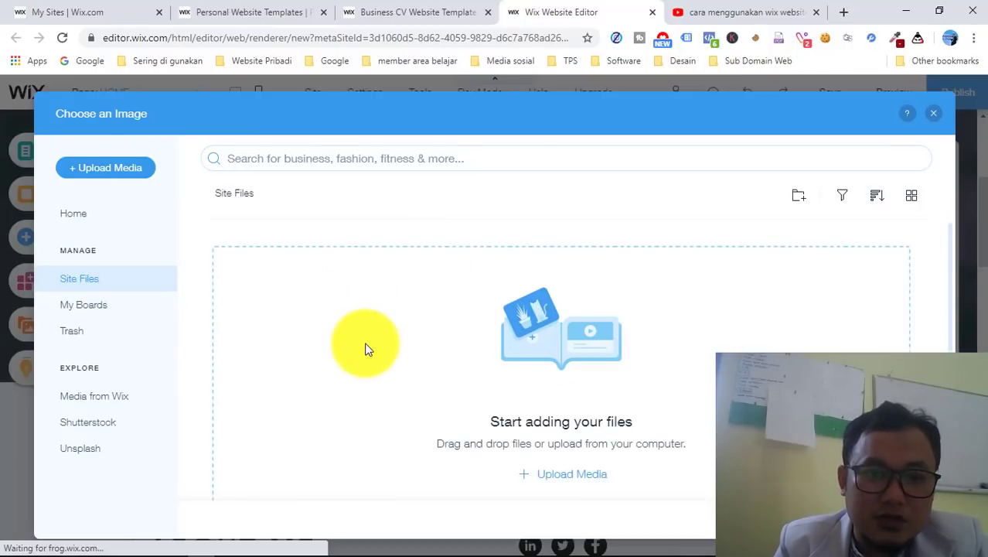
{"action": "left_click", "coordinate": [96, 175]}
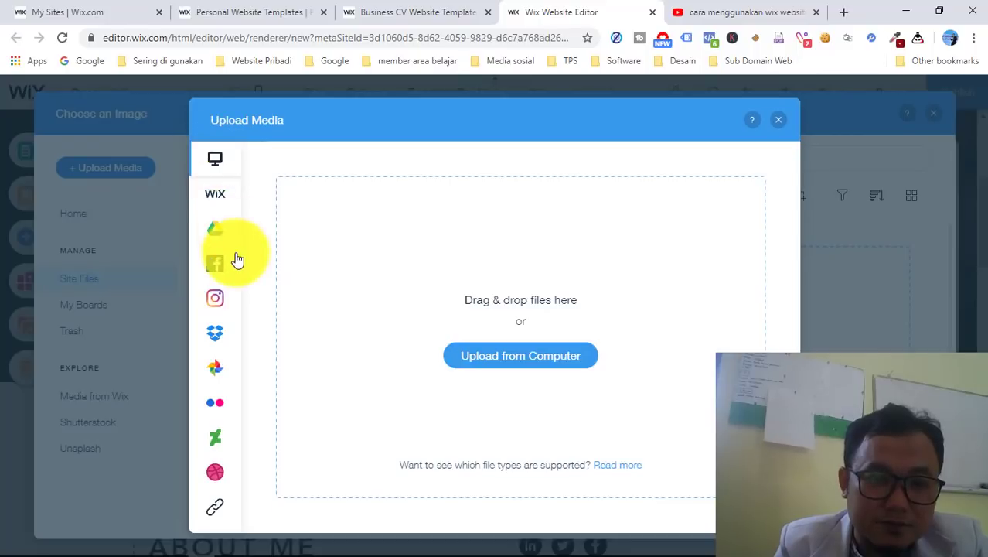
{"action": "mouse_move", "coordinate": [239, 367]}
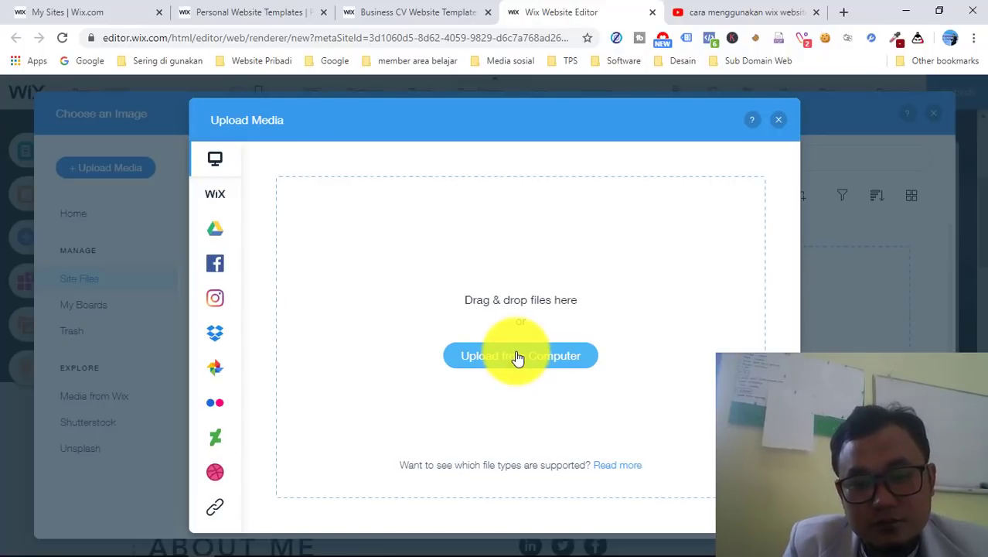
{"action": "left_click", "coordinate": [517, 358]}
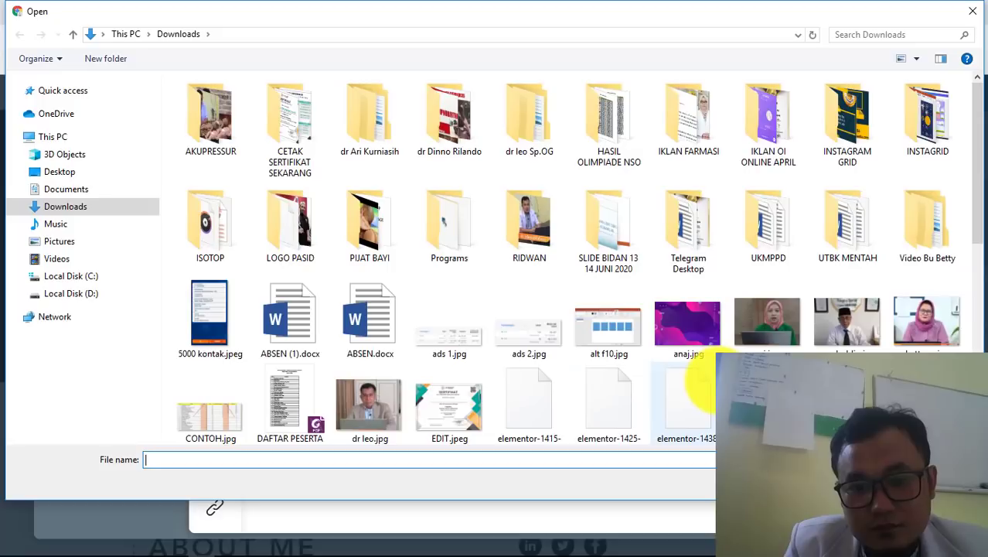
- Upload Screenshot_1.jpg from the Downloads folder into the site files
{"action": "scroll", "coordinate": [706, 385], "scroll_direction": "down", "scroll_amount": 5}
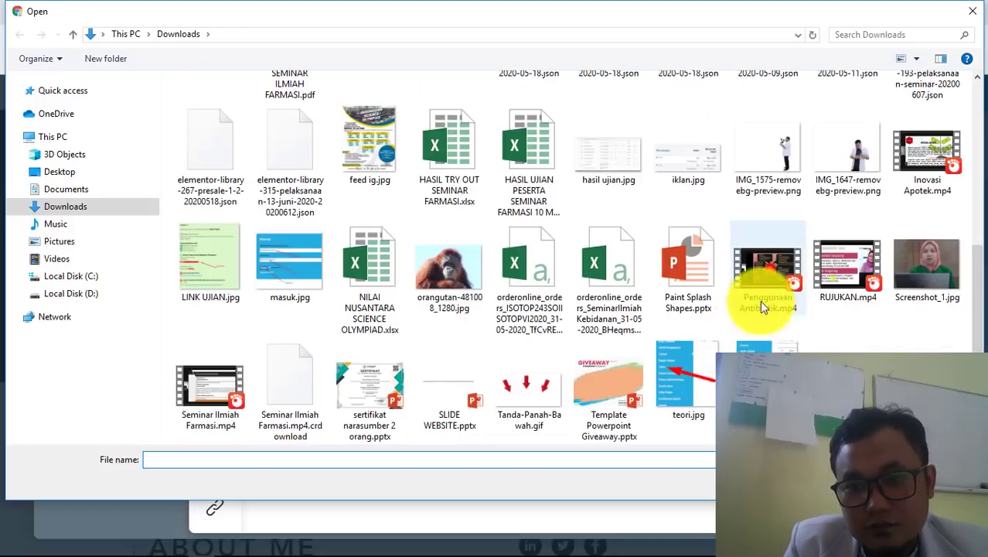
{"action": "scroll", "coordinate": [826, 289], "scroll_direction": "down", "scroll_amount": 3}
{"action": "scroll", "coordinate": [826, 292], "scroll_direction": "up", "scroll_amount": 5}
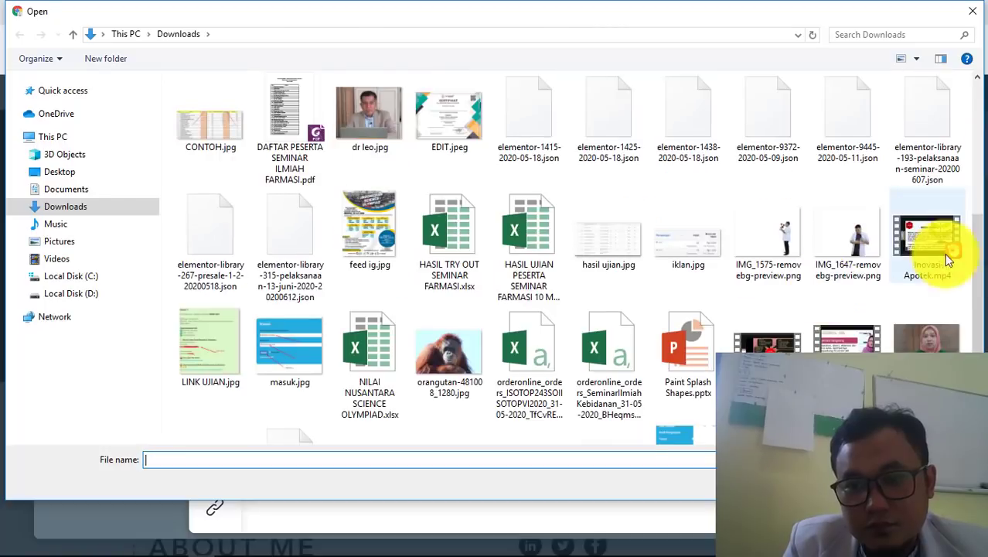
{"action": "double_click", "coordinate": [924, 343]}
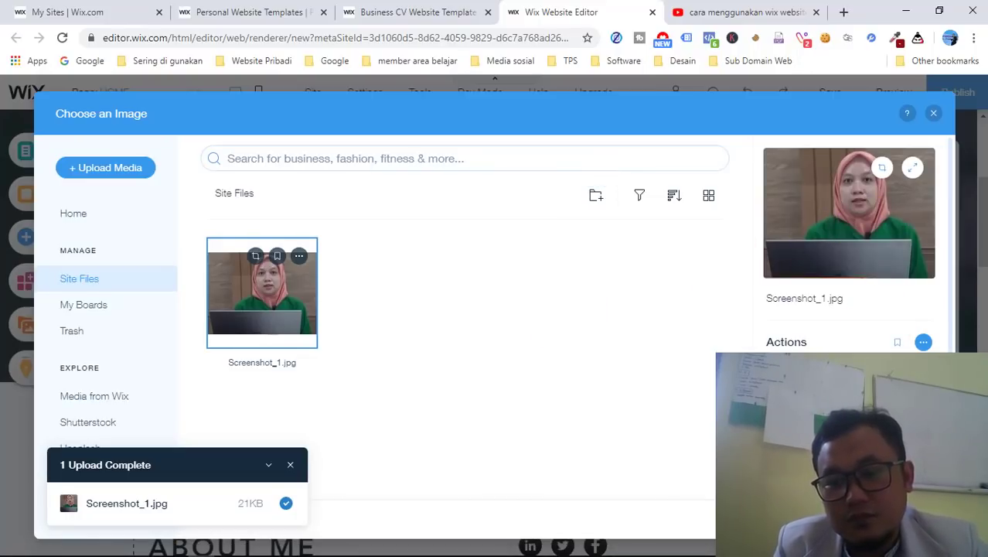
- Apply Screenshot_1.jpg to the round profile photo, then select the ABOUT ME heading
{"action": "left_click", "coordinate": [893, 519]}
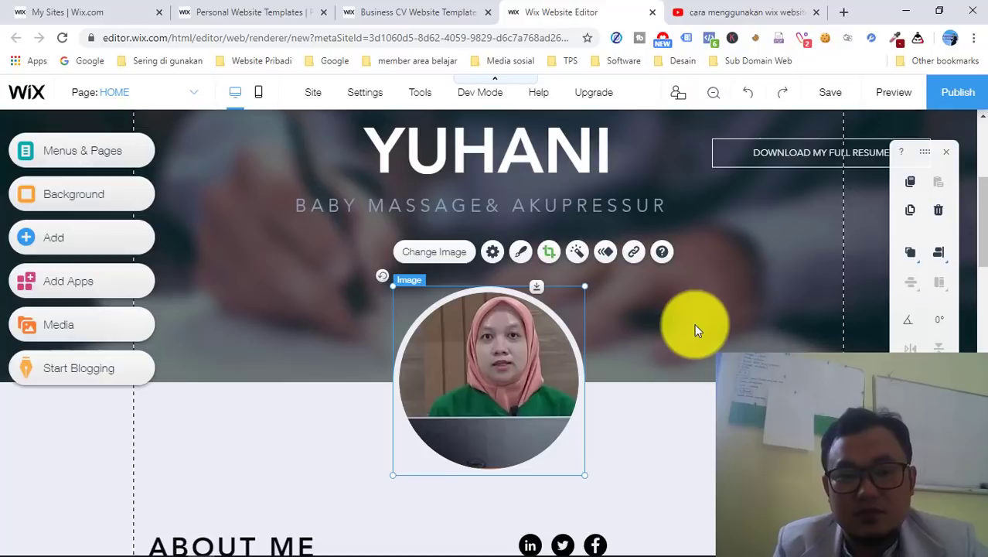
{"action": "scroll", "coordinate": [694, 325], "scroll_direction": "down", "scroll_amount": 3}
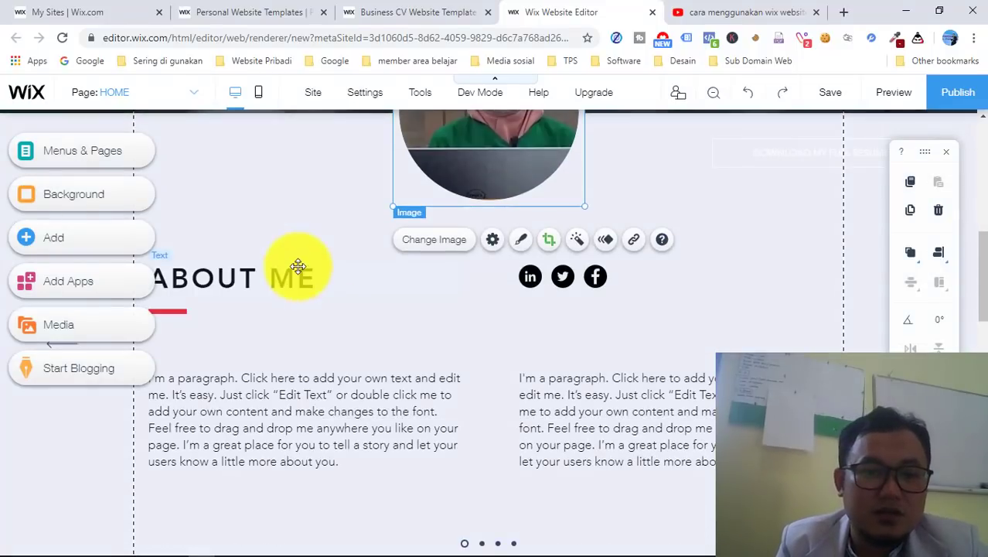
{"action": "left_click", "coordinate": [304, 282]}
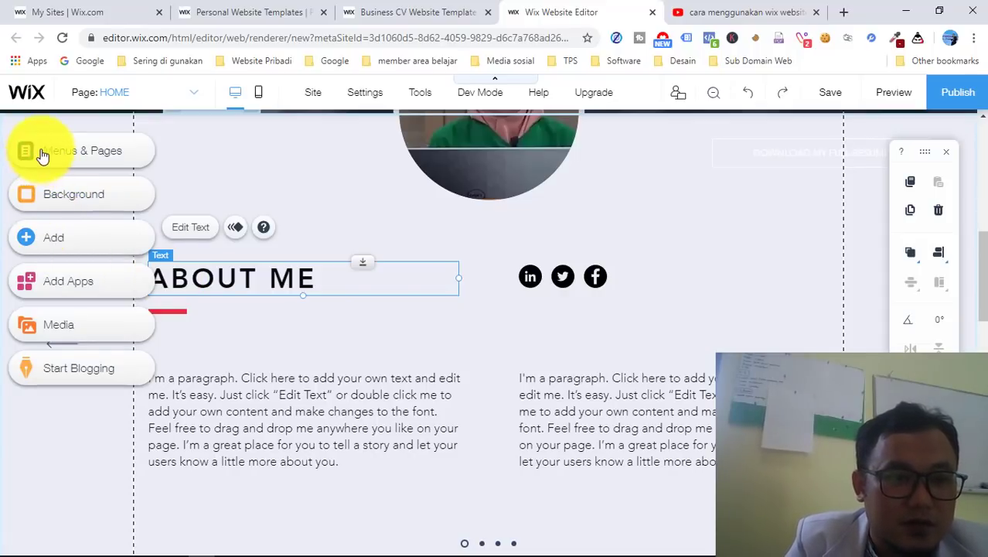
- Browse the Add panel's image and button elements, then close the panel
{"action": "left_click", "coordinate": [29, 243]}
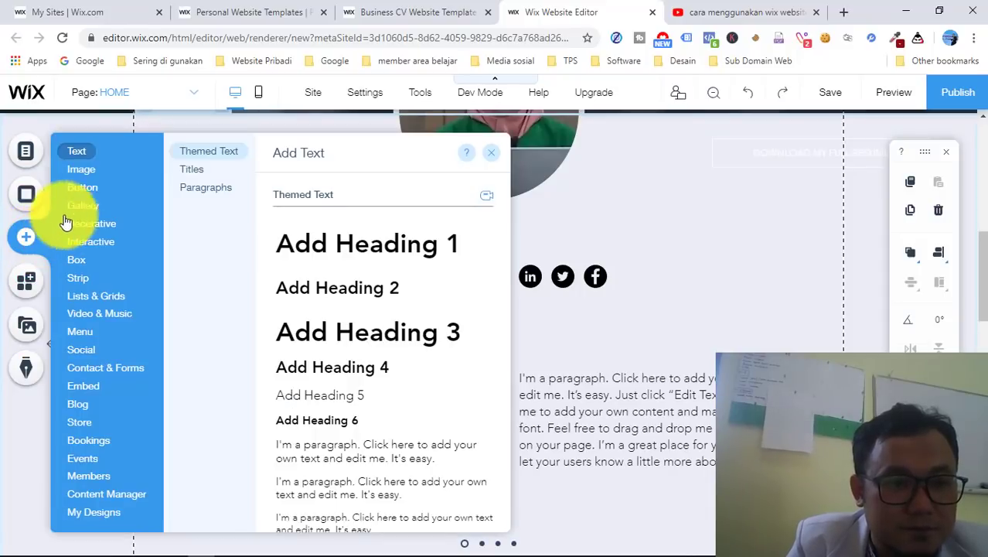
{"action": "left_click", "coordinate": [81, 170]}
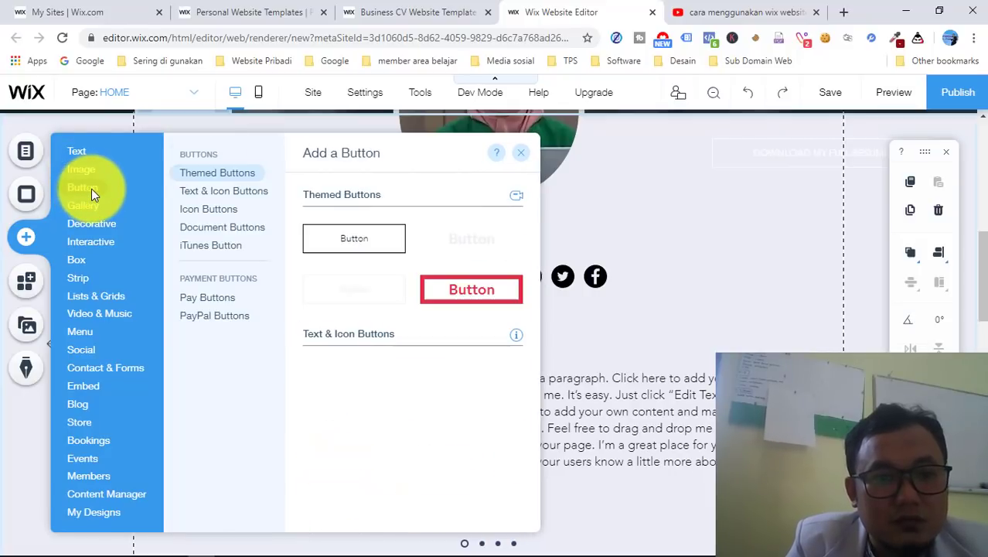
{"action": "left_click", "coordinate": [91, 189]}
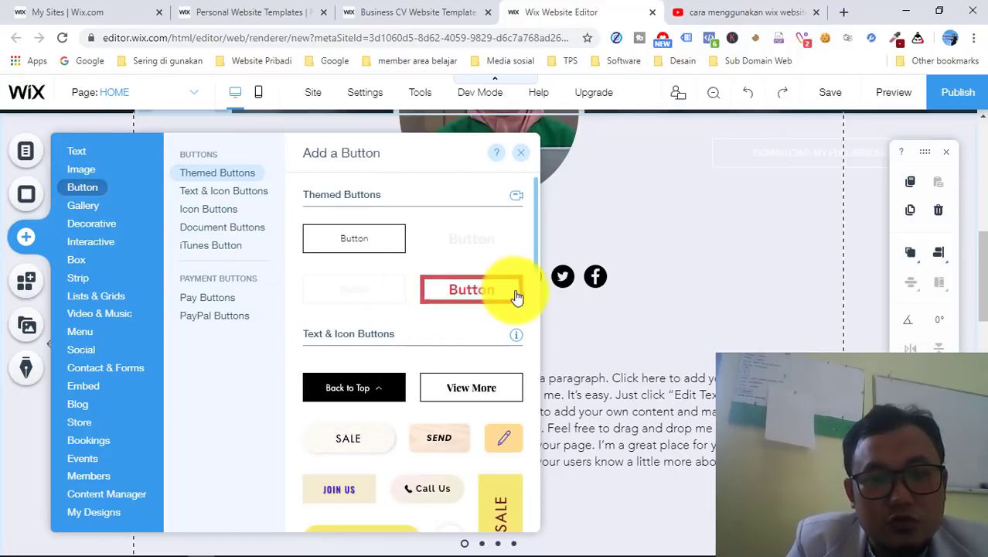
{"action": "scroll", "coordinate": [462, 418], "scroll_direction": "down", "scroll_amount": 6}
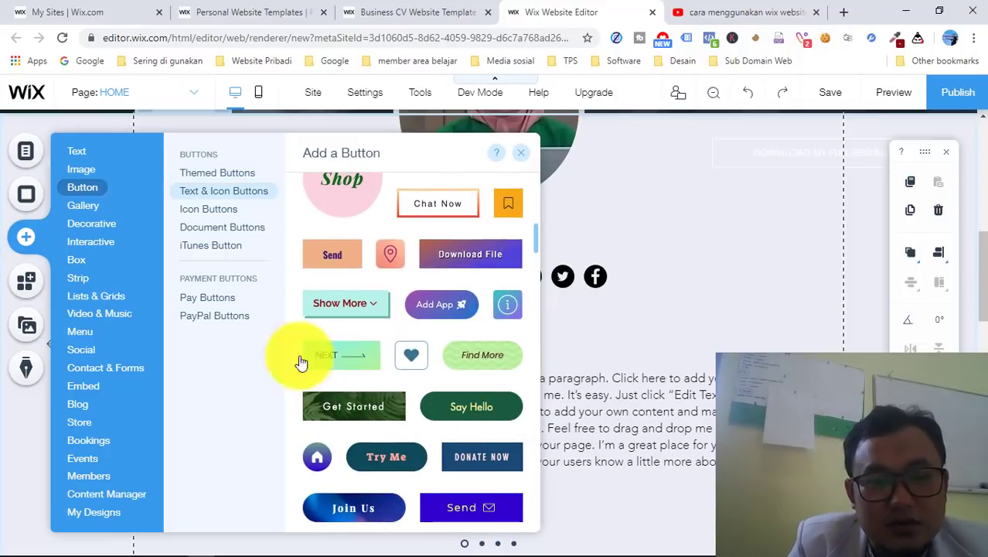
{"action": "left_click", "coordinate": [689, 197]}
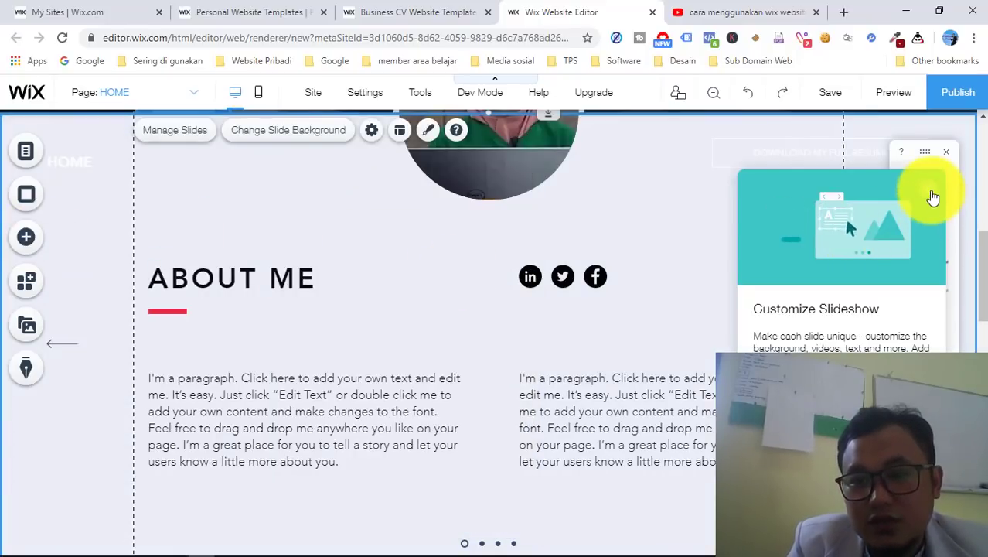
- Dismiss the slideshow tip and select the ABOUT ME heading
{"action": "left_click", "coordinate": [933, 198]}
{"action": "scroll", "coordinate": [711, 278], "scroll_direction": "up", "scroll_amount": 2}
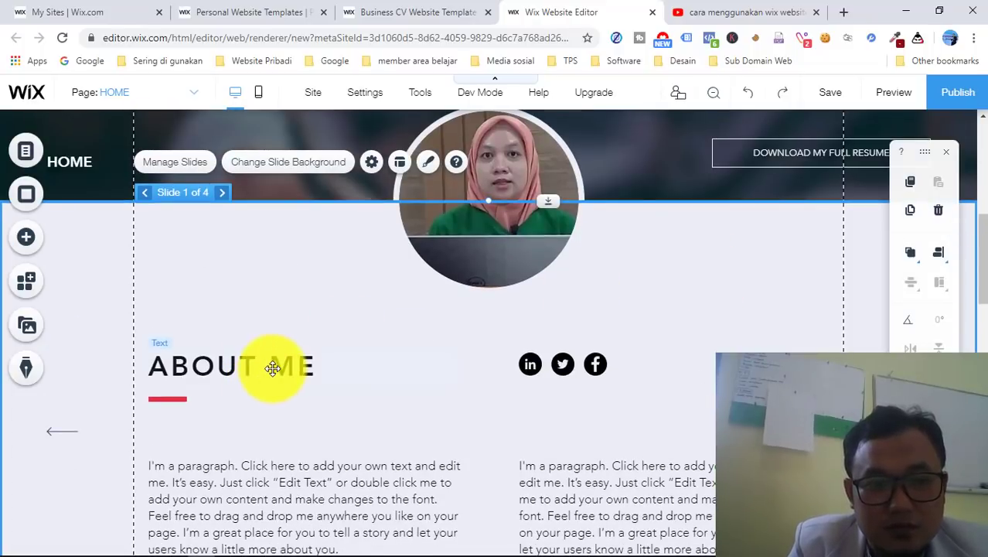
{"action": "left_click", "coordinate": [272, 368]}
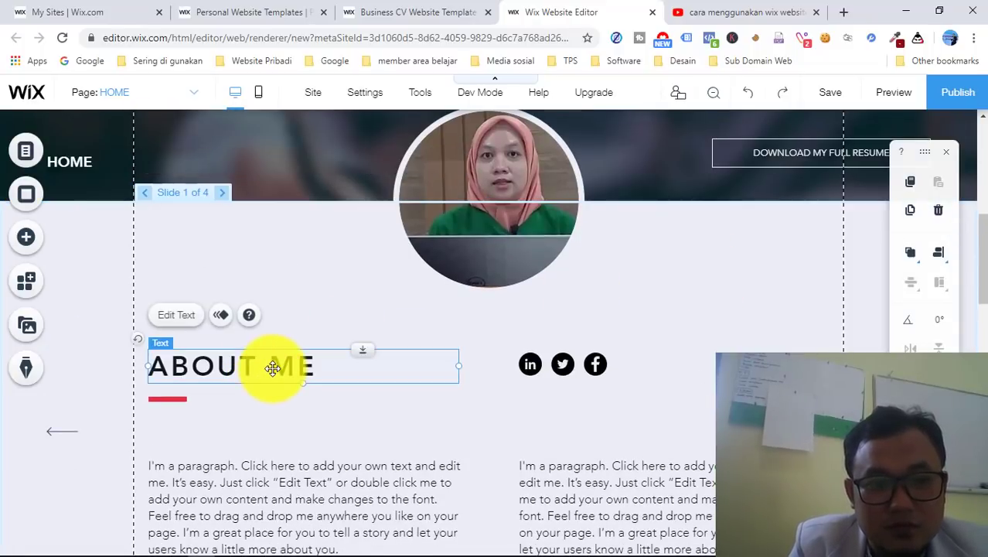
{"action": "left_click", "coordinate": [350, 385]}
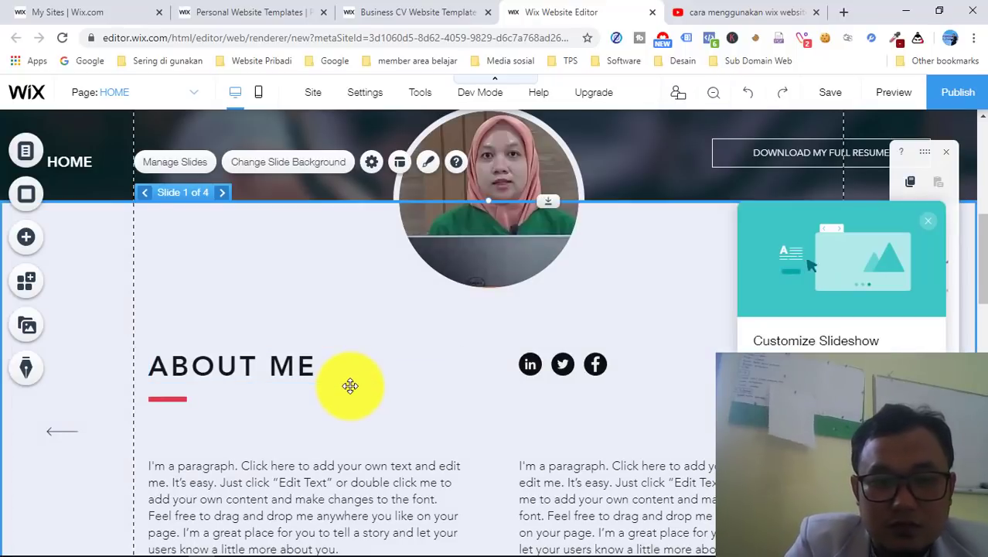
{"action": "left_click", "coordinate": [304, 367]}
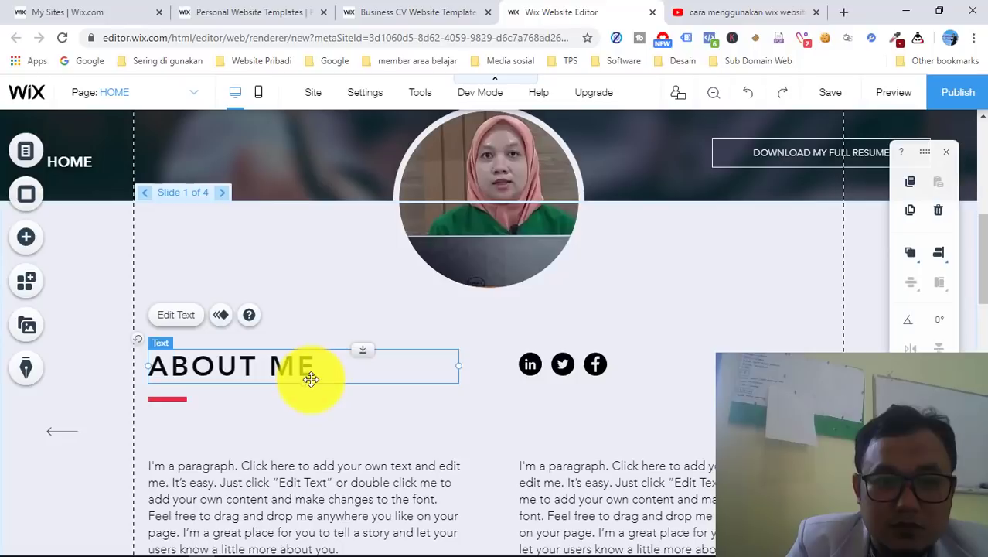
- Delete the ABOUT ME heading from the about section
{"action": "key", "text": "Delete"}
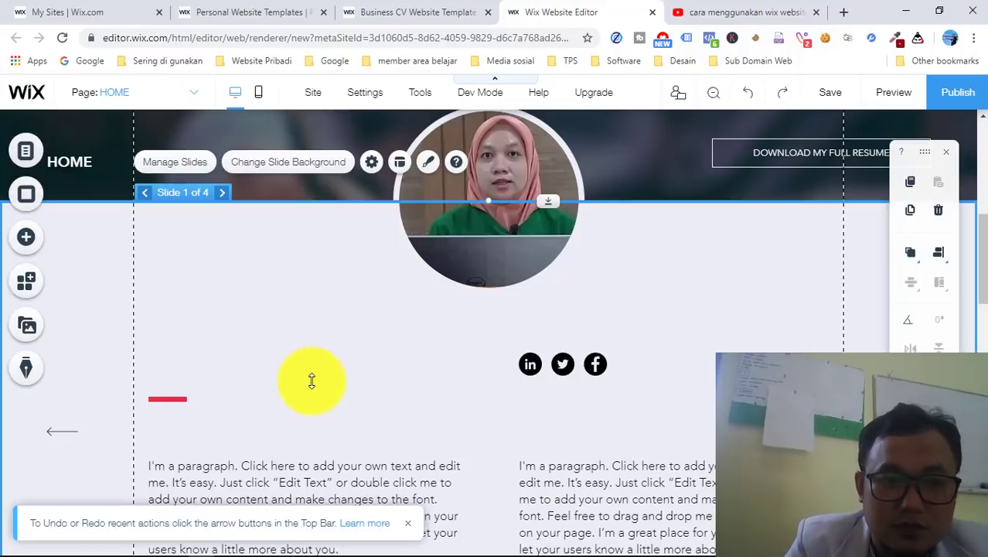
{"action": "scroll", "coordinate": [312, 380], "scroll_direction": "down", "scroll_amount": 1}
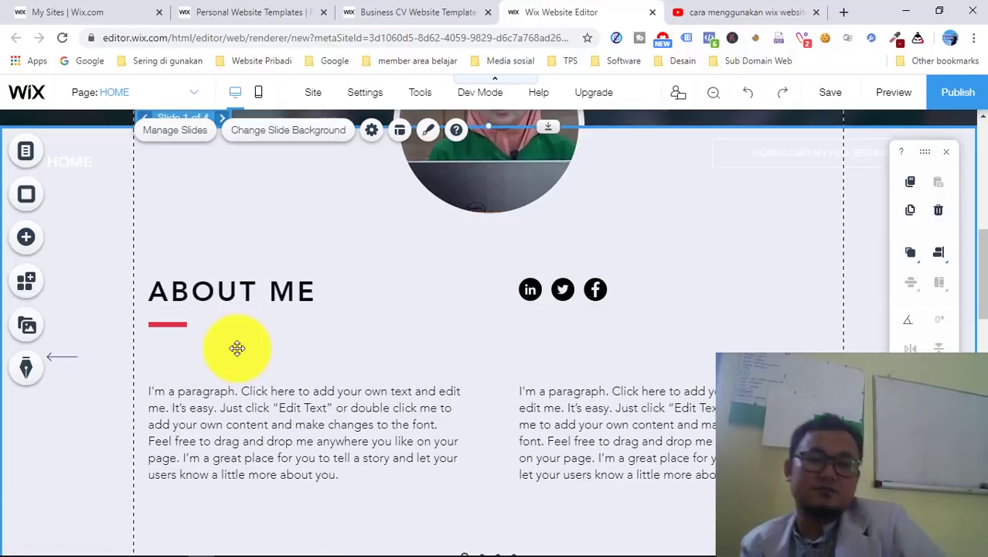
{"action": "scroll", "coordinate": [342, 408], "scroll_direction": "down", "scroll_amount": 5}
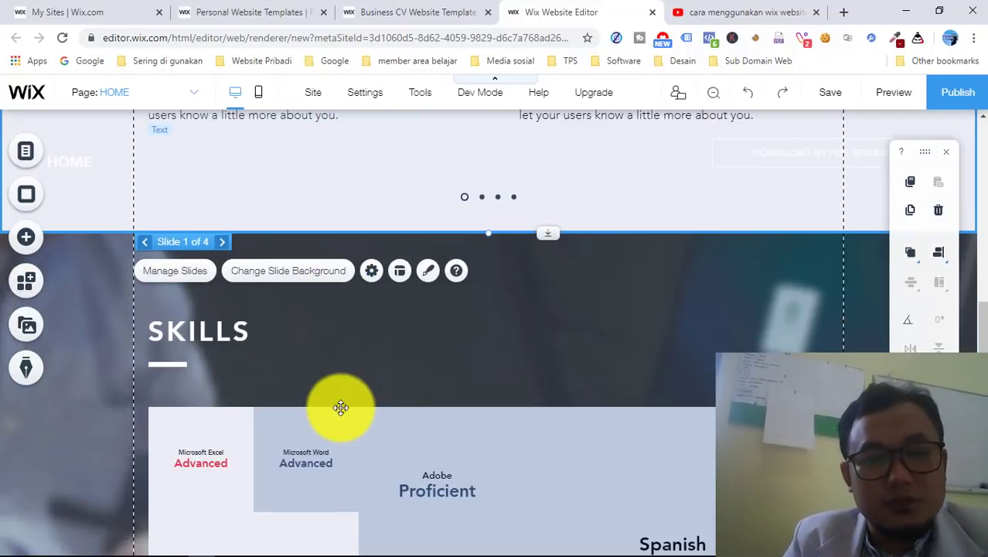
- Scroll to the SKILLS section and select its strip
{"action": "scroll", "coordinate": [336, 395], "scroll_direction": "up", "scroll_amount": 2}
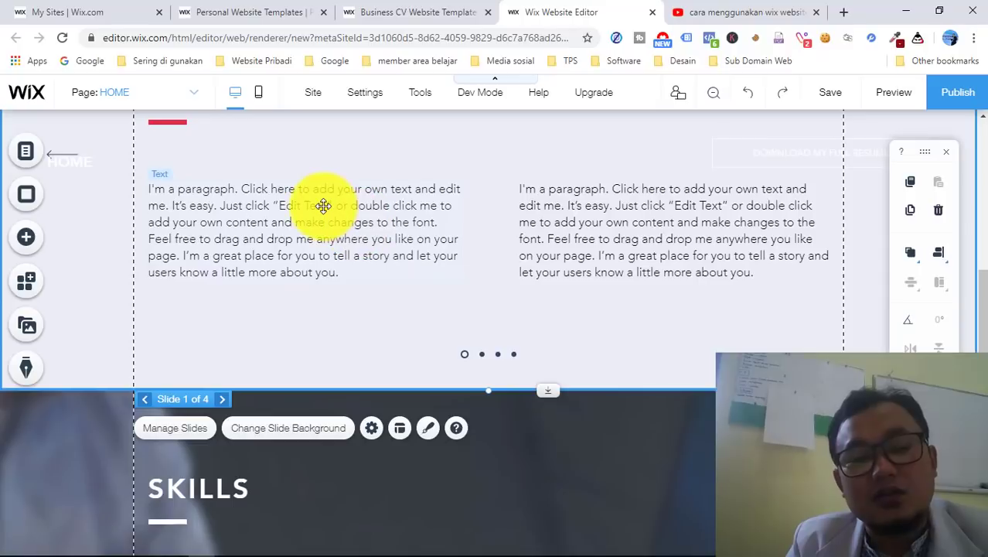
{"action": "scroll", "coordinate": [323, 206], "scroll_direction": "up", "scroll_amount": 1}
{"action": "scroll", "coordinate": [324, 206], "scroll_direction": "up", "scroll_amount": 3}
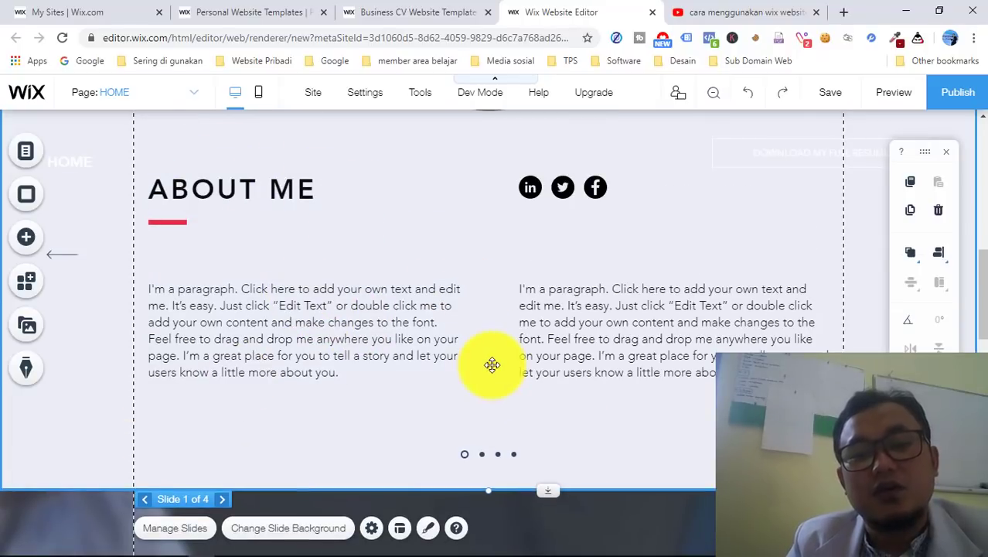
{"action": "scroll", "coordinate": [622, 353], "scroll_direction": "down", "scroll_amount": 4}
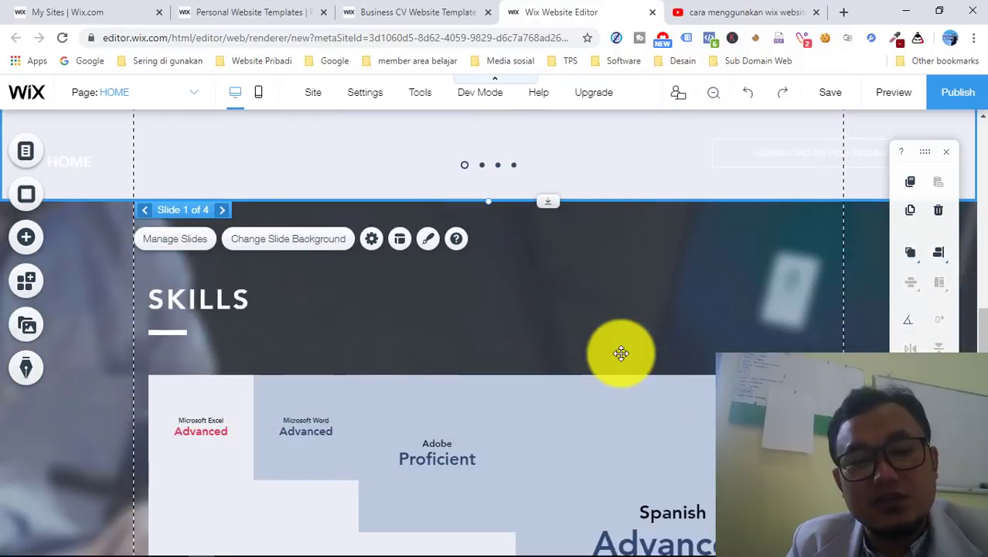
{"action": "scroll", "coordinate": [621, 353], "scroll_direction": "down", "scroll_amount": 2}
{"action": "scroll", "coordinate": [480, 315], "scroll_direction": "up", "scroll_amount": 1}
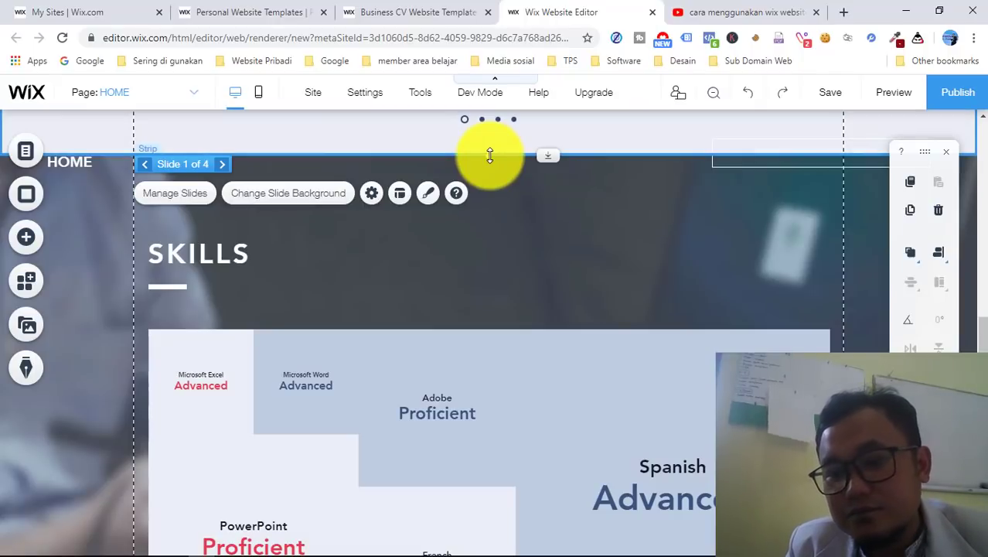
{"action": "left_click", "coordinate": [489, 156]}
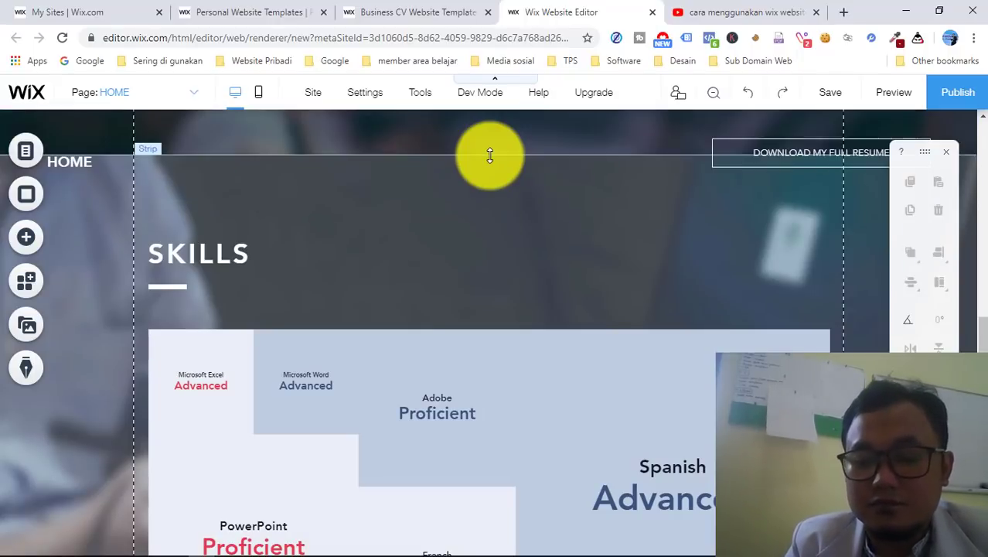
{"action": "left_click", "coordinate": [418, 328]}
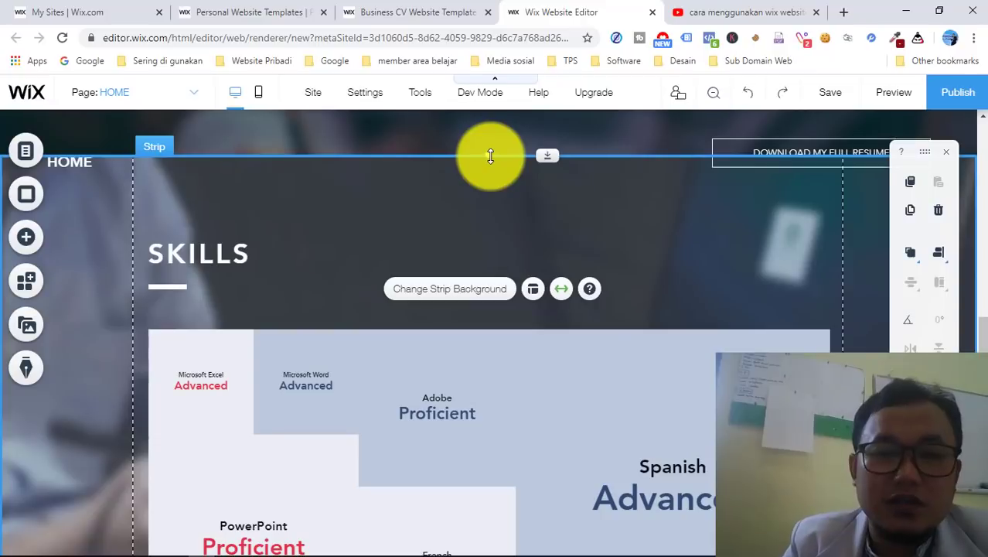
- Browse the Add panel's Interactive, Button, Box and Gallery categories
{"action": "left_click", "coordinate": [490, 155]}
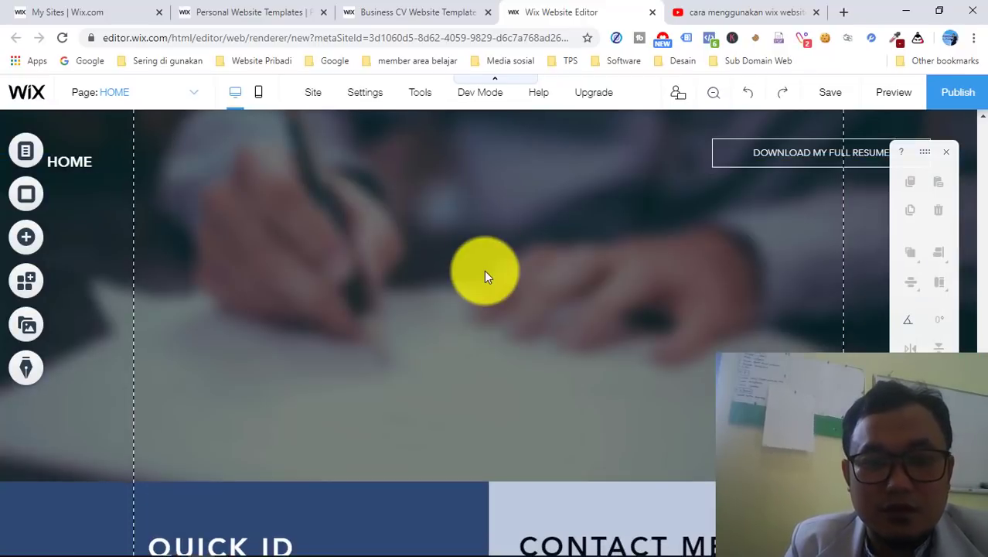
{"action": "left_click", "coordinate": [25, 237]}
{"action": "left_click", "coordinate": [92, 240]}
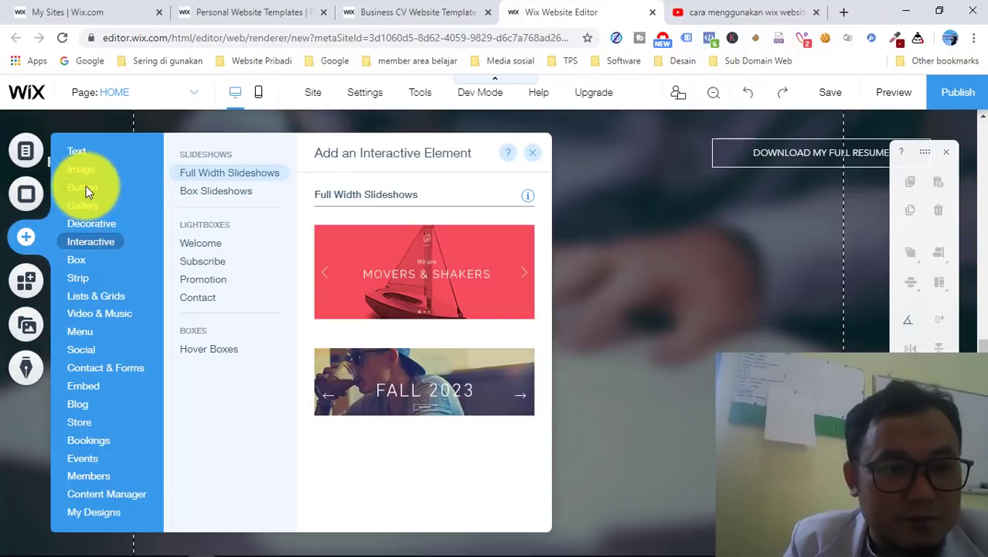
{"action": "left_click", "coordinate": [86, 186]}
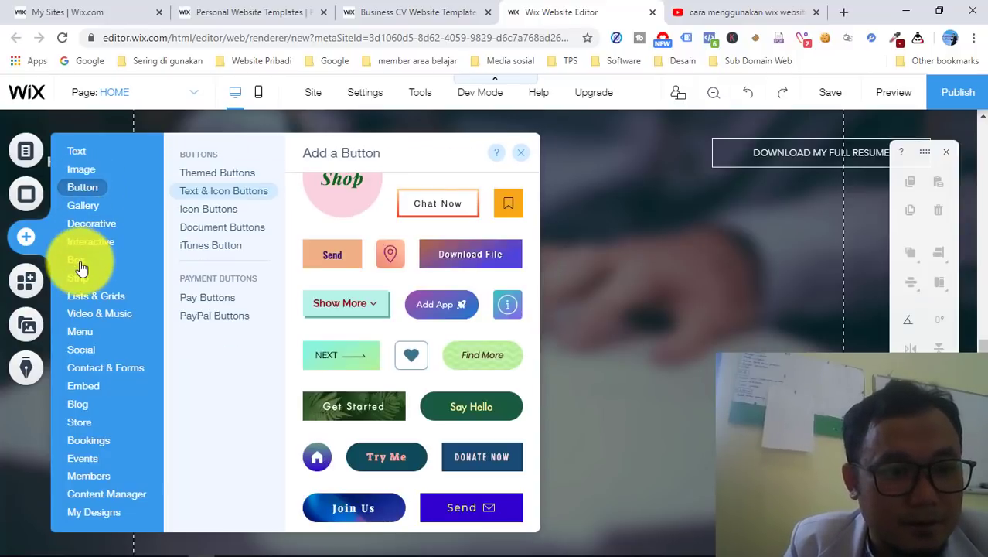
{"action": "left_click", "coordinate": [78, 260]}
{"action": "left_click", "coordinate": [80, 198]}
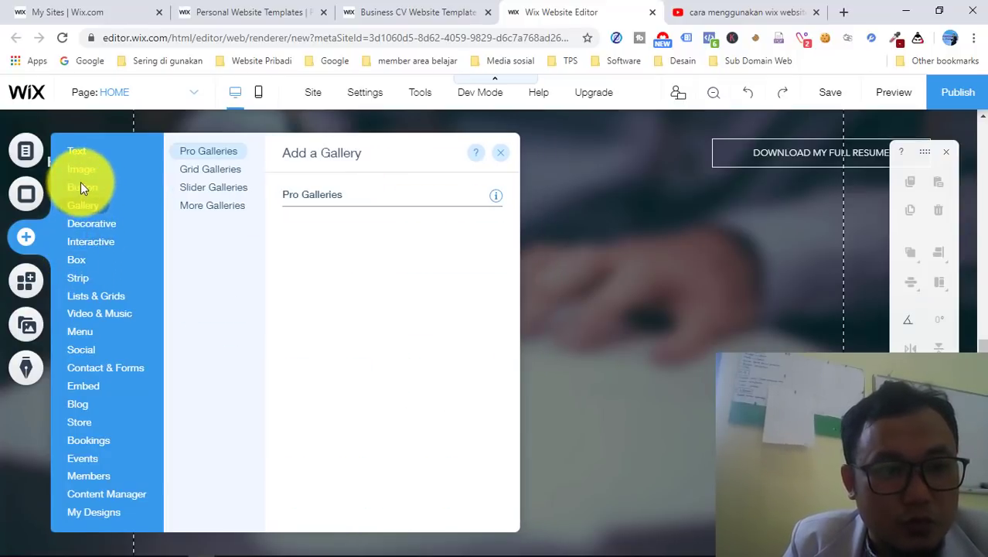
- Return to Button and look through the Text & Icon button designs
{"action": "left_click", "coordinate": [81, 186]}
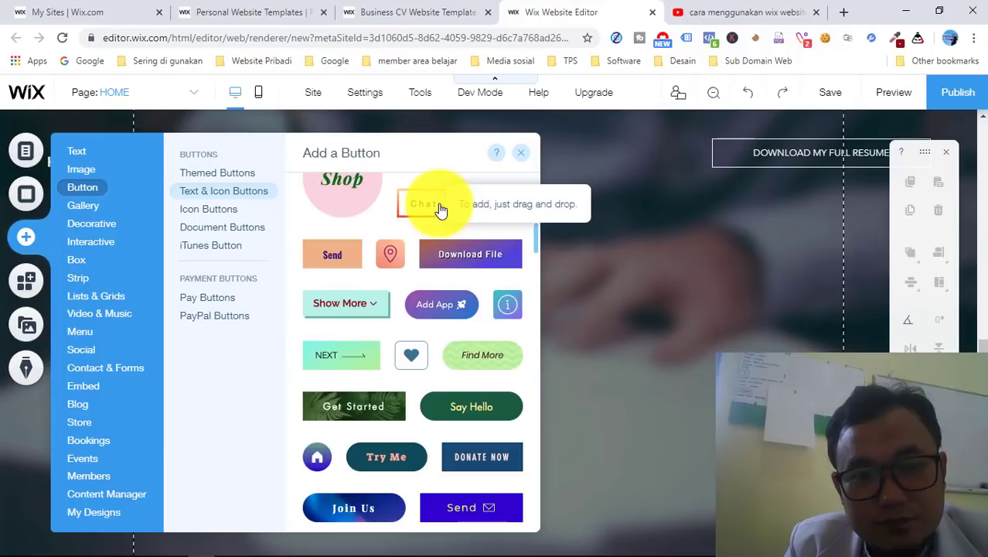
{"action": "scroll", "coordinate": [435, 338], "scroll_direction": "down", "scroll_amount": 4}
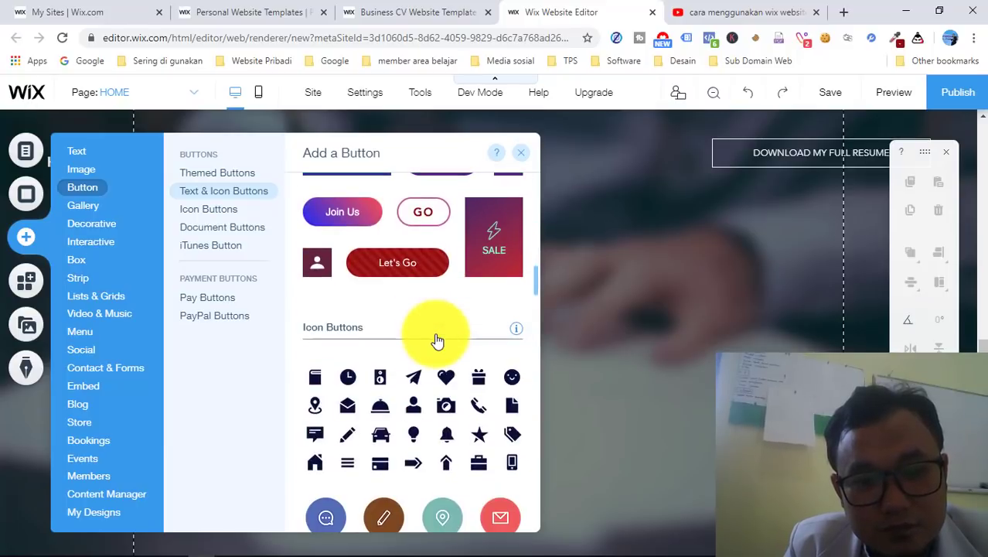
{"action": "scroll", "coordinate": [437, 341], "scroll_direction": "down", "scroll_amount": 5}
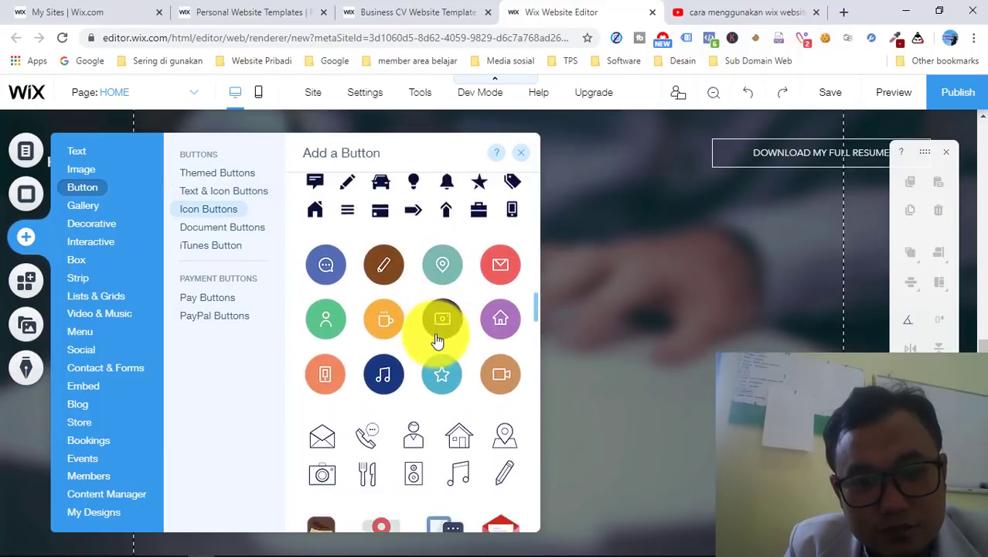
{"action": "scroll", "coordinate": [437, 340], "scroll_direction": "down", "scroll_amount": 4}
{"action": "scroll", "coordinate": [437, 340], "scroll_direction": "up", "scroll_amount": 6}
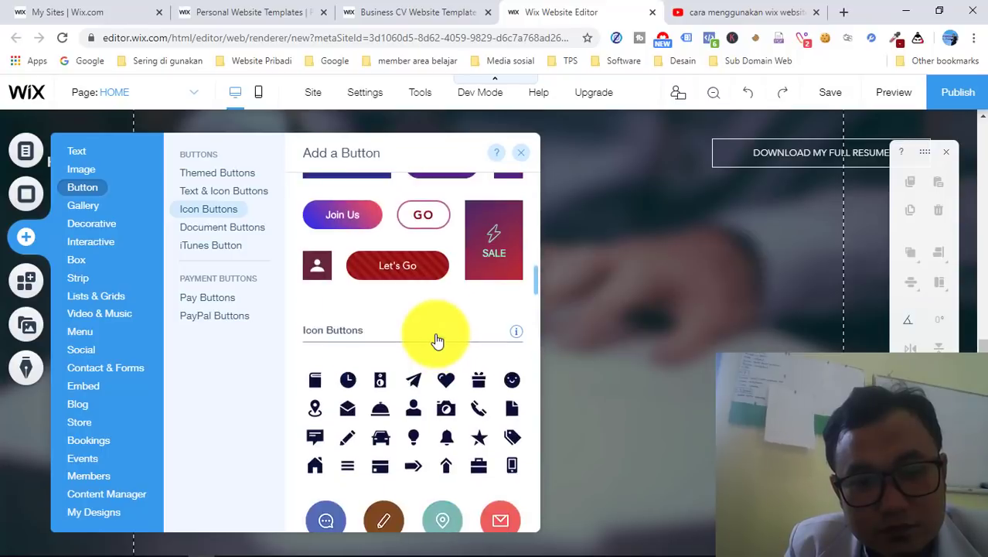
{"action": "scroll", "coordinate": [437, 340], "scroll_direction": "up", "scroll_amount": 4}
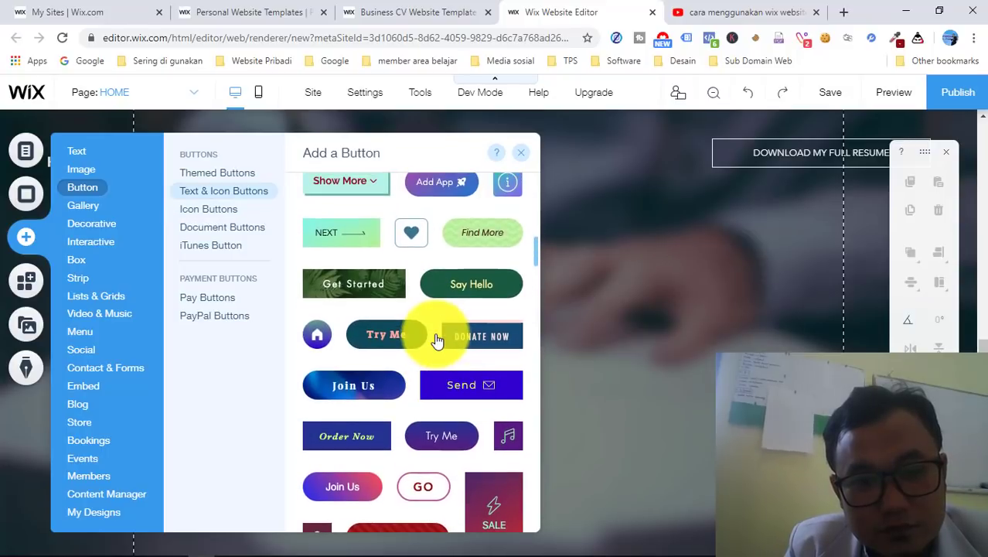
{"action": "scroll", "coordinate": [437, 340], "scroll_direction": "up", "scroll_amount": 4}
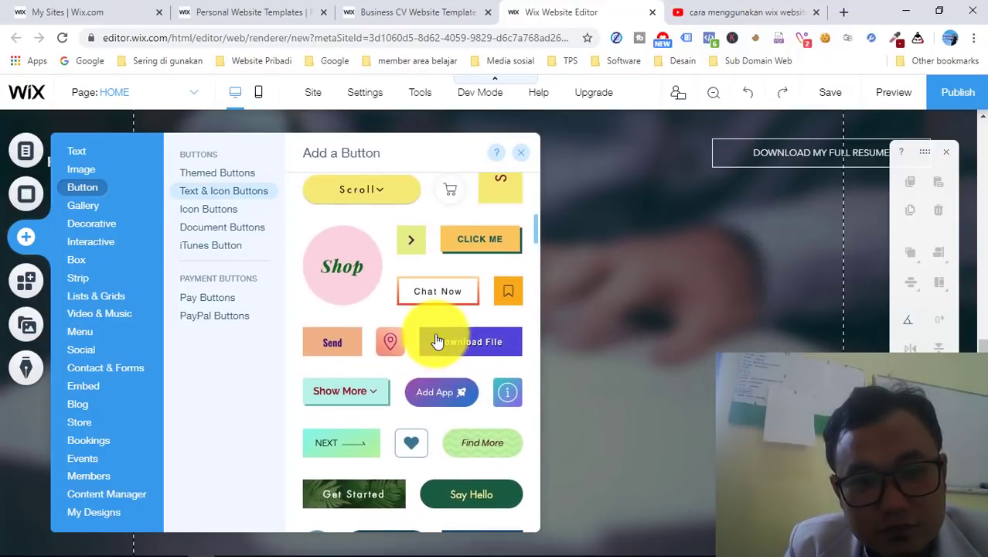
- Add the Chat Now button to the page and enlarge it
{"action": "left_click", "coordinate": [435, 300]}
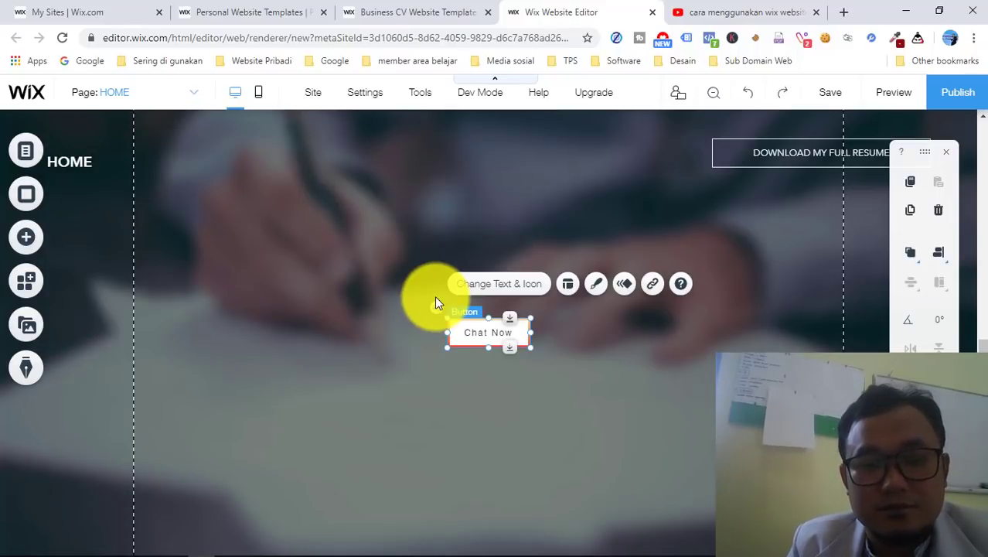
{"action": "key", "text": "shift+Down"}
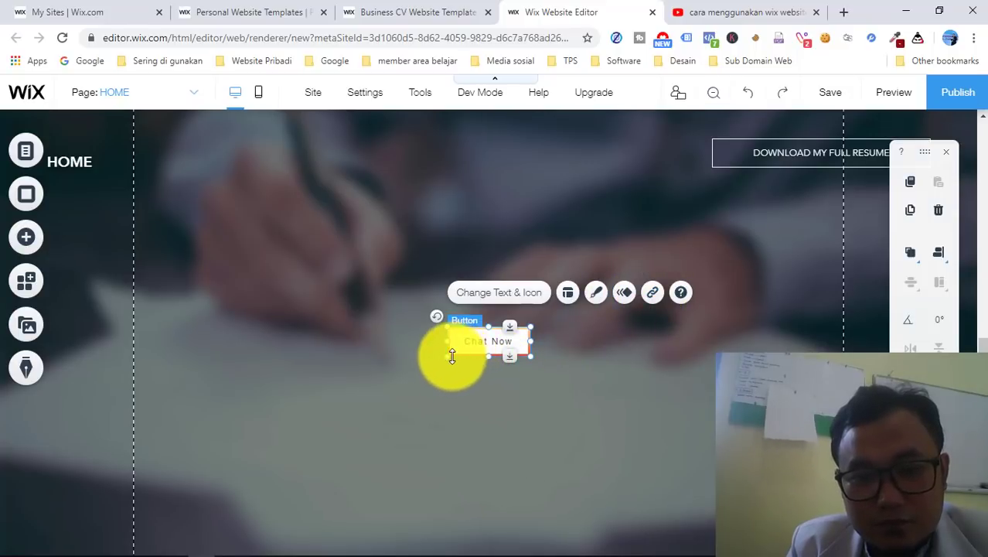
{"action": "left_click_drag", "start_coordinate": [447, 355], "coordinate": [385, 382]}
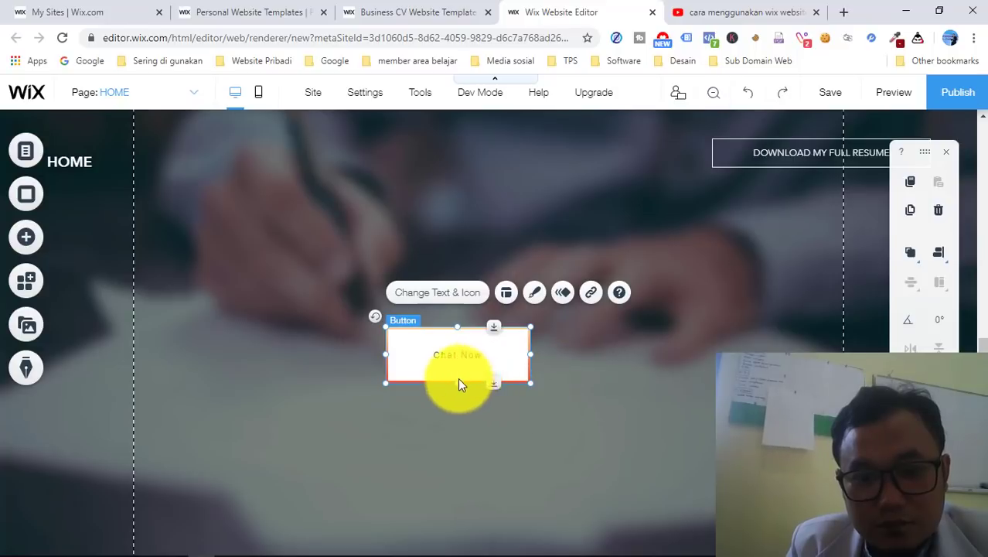
{"action": "left_click", "coordinate": [449, 387]}
- Move the Chat Now button up to sit just below the profile photo
{"action": "left_click_drag", "start_coordinate": [495, 355], "coordinate": [569, 300]}
{"action": "key", "text": "shift+Down"}
{"action": "key", "text": "shift+Down"}
{"action": "key", "text": "shift+Down"}
{"action": "key", "text": "shift+Down"}
{"action": "key", "text": "shift+Down"}
{"action": "key", "text": "shift+Down"}
{"action": "key", "text": "shift+Down"}
{"action": "key", "text": "shift+Down"}
{"action": "key", "text": "shift+Down"}
{"action": "key", "text": "shift+Down"}
{"action": "key", "text": "shift+Down"}
{"action": "key", "text": "shift+Down"}
{"action": "key", "text": "shift+Down"}
{"action": "key", "text": "shift+Down"}
{"action": "key", "text": "shift+Down"}
{"action": "key", "text": "shift+Down"}
{"action": "key", "text": "shift+Down"}
{"action": "key", "text": "shift+Down"}
{"action": "key", "text": "shift+Down"}
{"action": "key", "text": "shift+Down"}
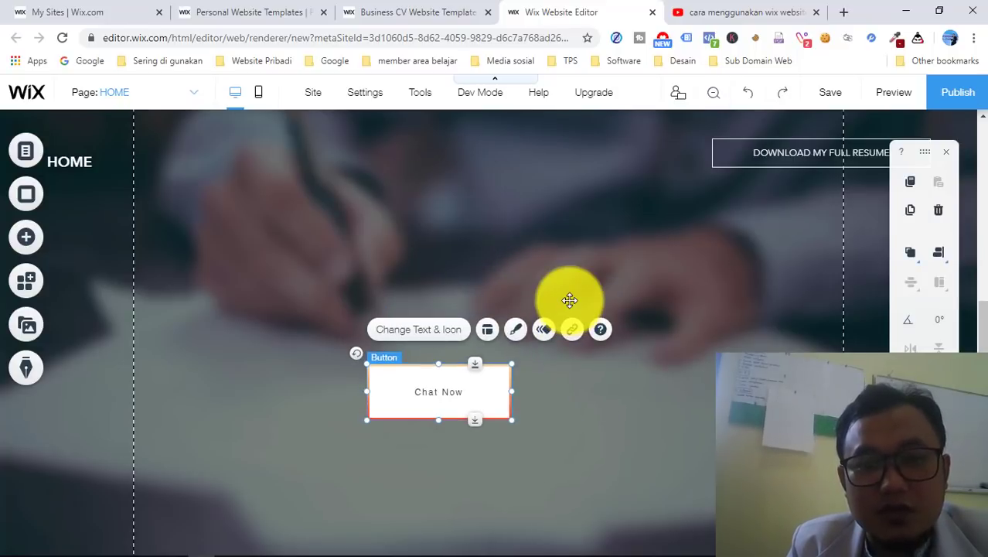
{"action": "left_click_drag", "start_coordinate": [465, 448], "coordinate": [448, 228]}
{"action": "key", "text": "ctrl+z"}
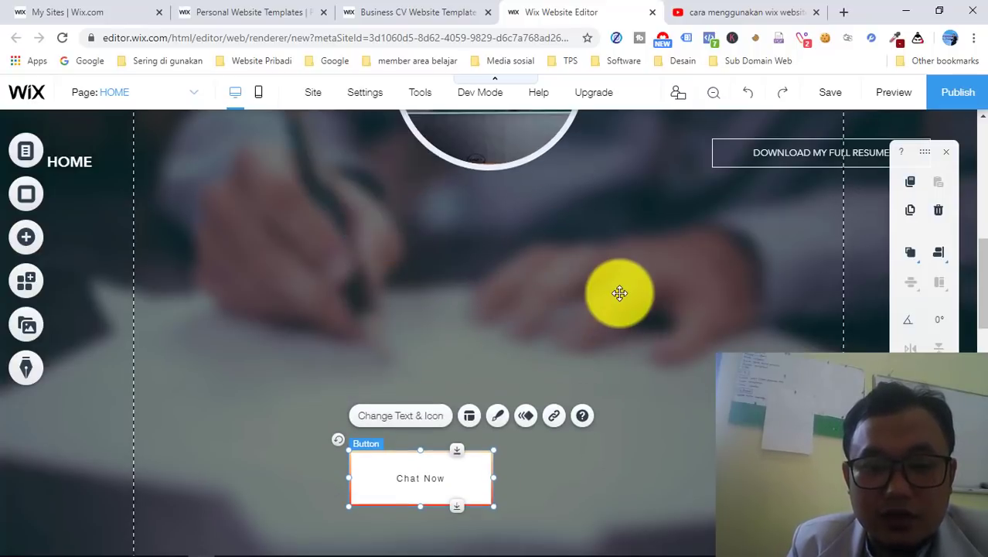
{"action": "key", "text": "ctrl+y"}
{"action": "left_click_drag", "start_coordinate": [554, 251], "coordinate": [532, 273]}
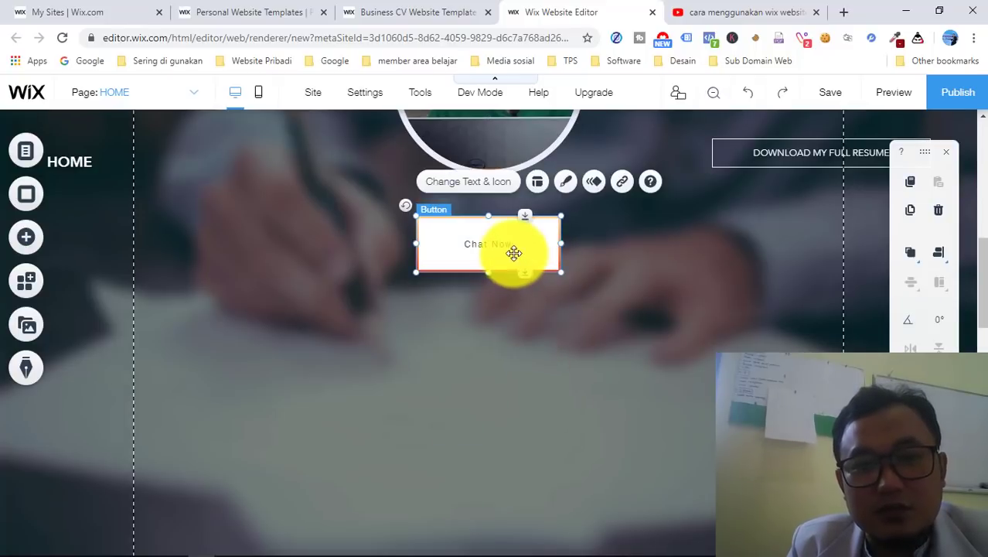
- Change the Chat Now button's label to 'Whatsapp Saya' and begin adding a link
{"action": "left_click", "coordinate": [473, 182]}
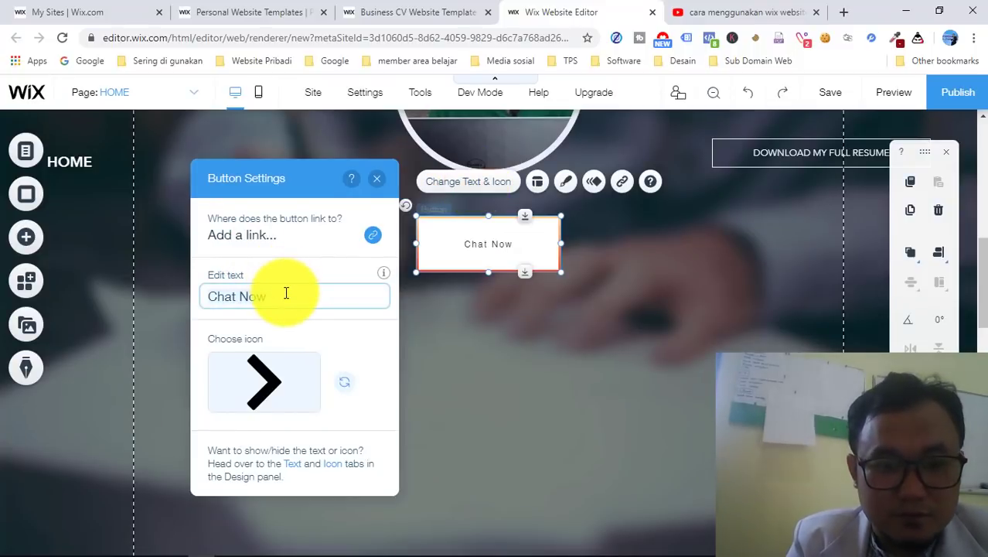
{"action": "key", "text": "BackSpace"}
{"action": "key", "text": "BackSpace"}
{"action": "key", "text": "BackSpace"}
{"action": "key", "text": "BackSpace"}
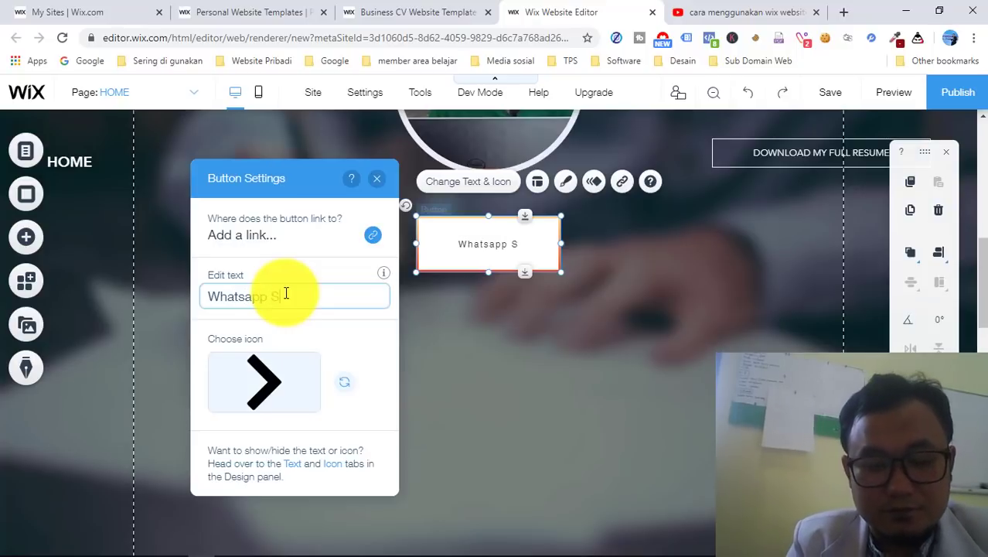
{"action": "type", "text": "ya"}
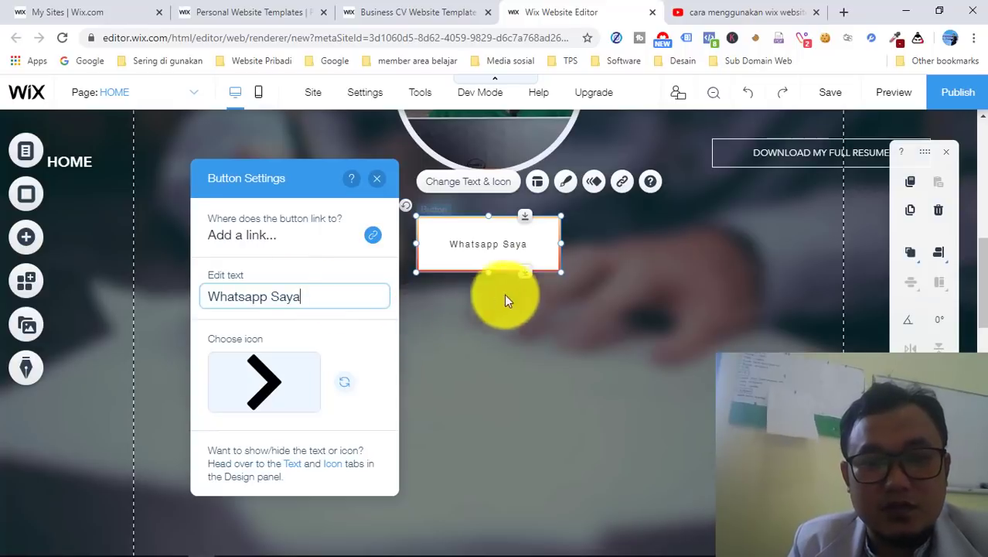
{"action": "left_click", "coordinate": [372, 241]}
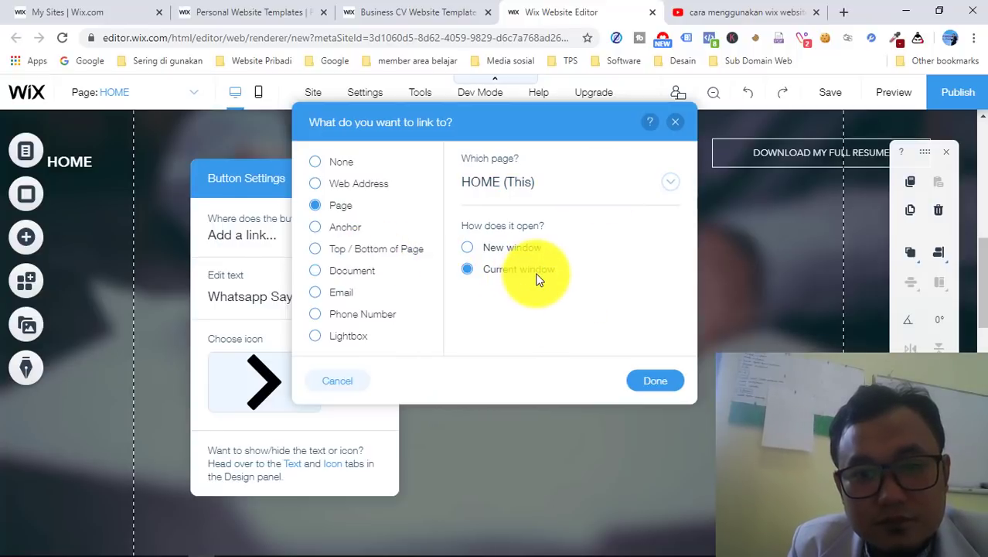
- Link the Whatsapp Saya button to a phone number instead of a page
{"action": "left_click", "coordinate": [645, 381]}
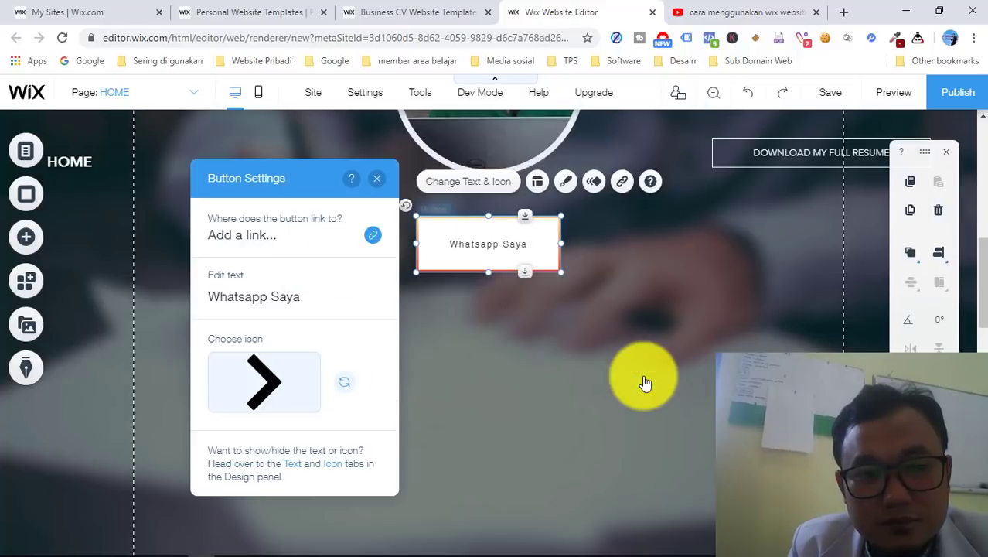
{"action": "left_click", "coordinate": [621, 183]}
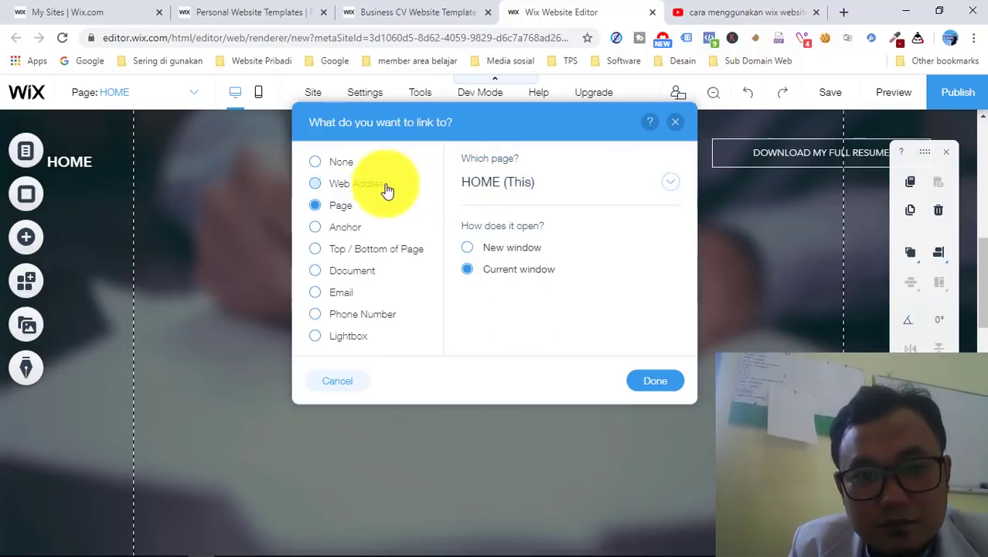
{"action": "left_click", "coordinate": [345, 168]}
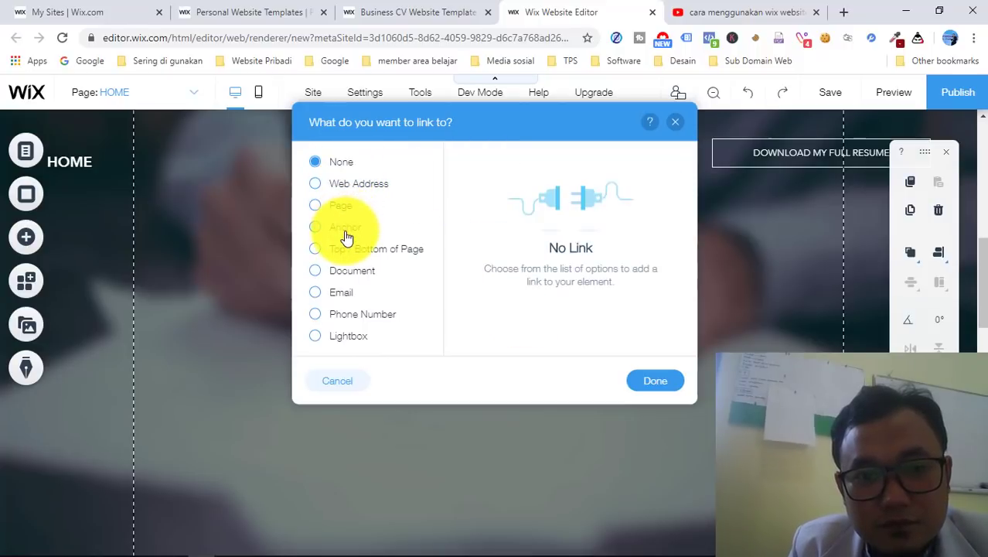
{"action": "left_click", "coordinate": [353, 314]}
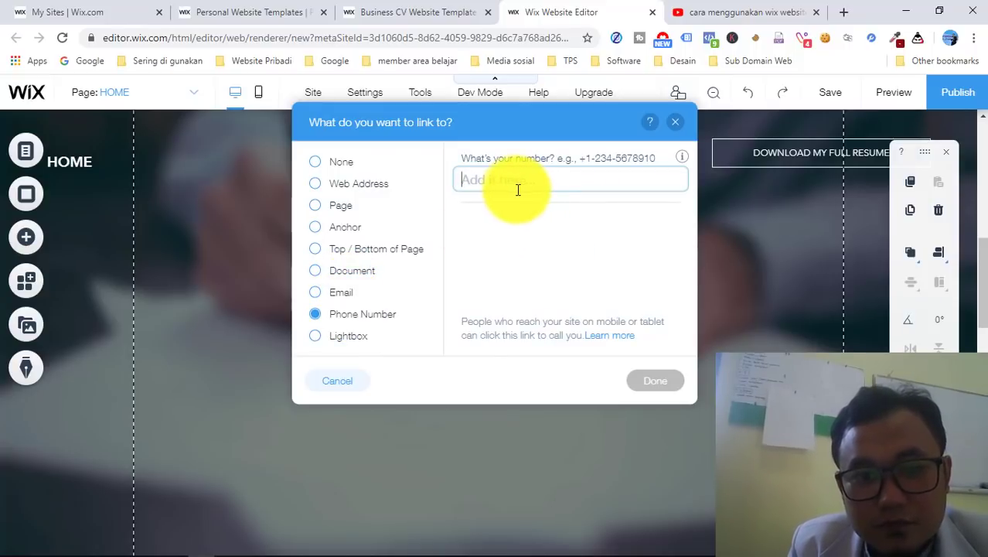
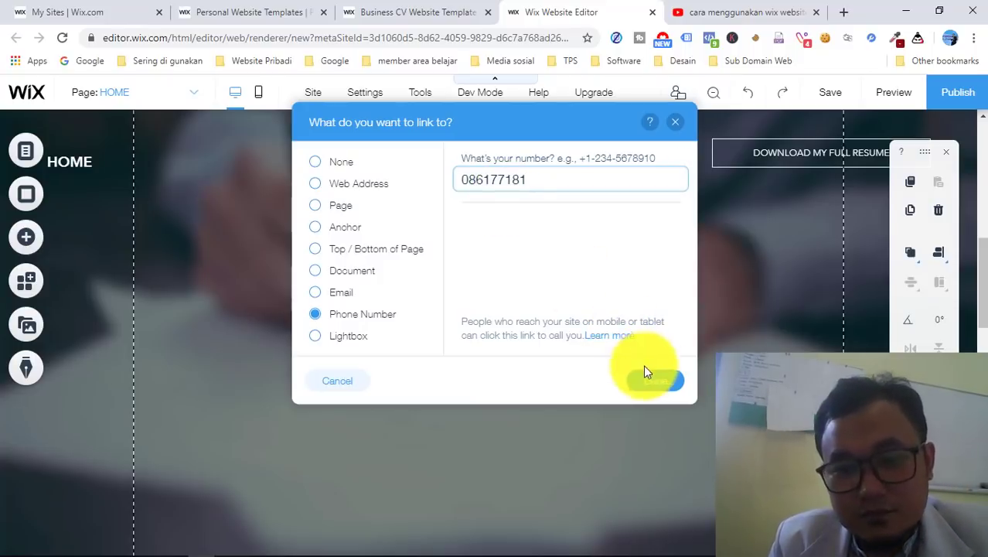
{"action": "left_click", "coordinate": [662, 385]}
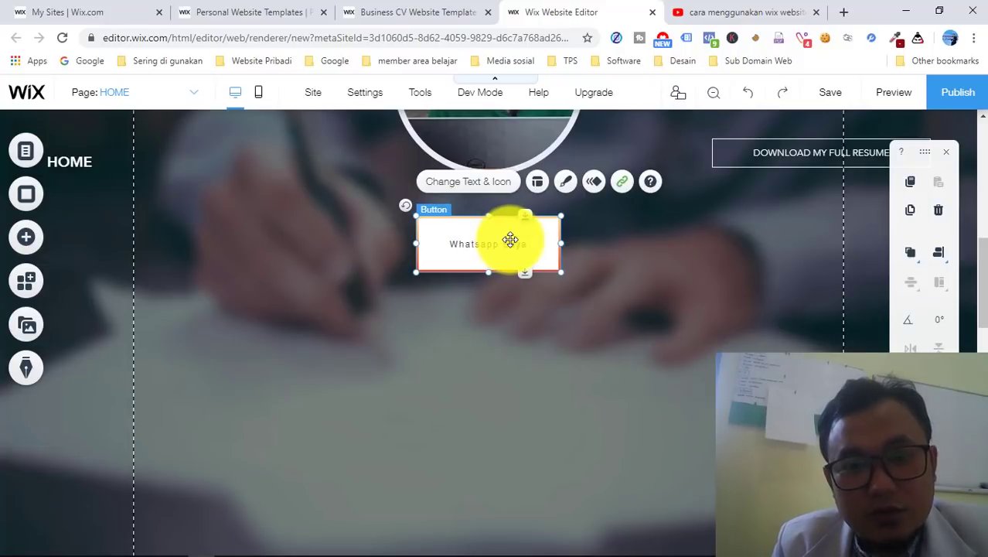
- Edit the button label from 'Whatsapp Saya' to 'Kontak Saya' and close its settings
{"action": "left_click", "coordinate": [468, 182]}
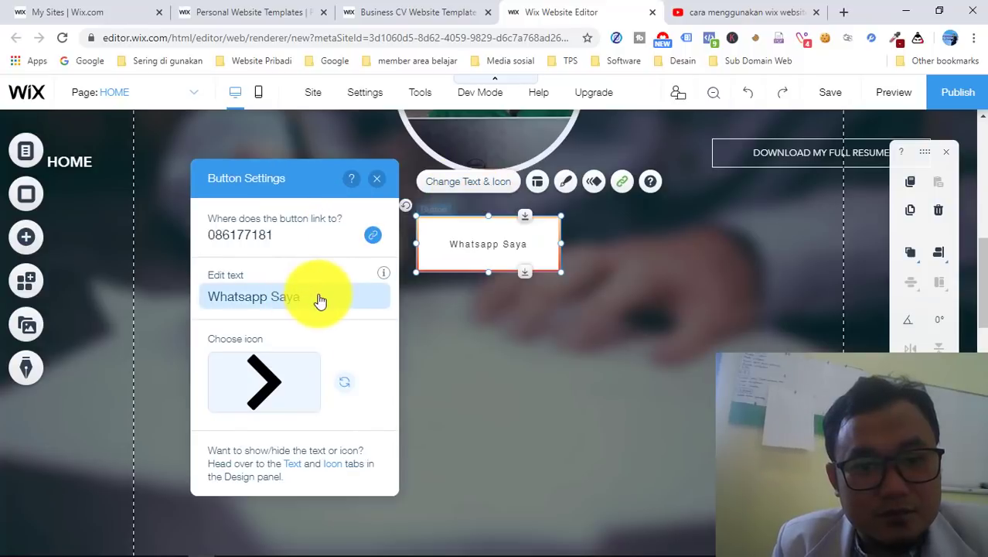
{"action": "left_click", "coordinate": [264, 297]}
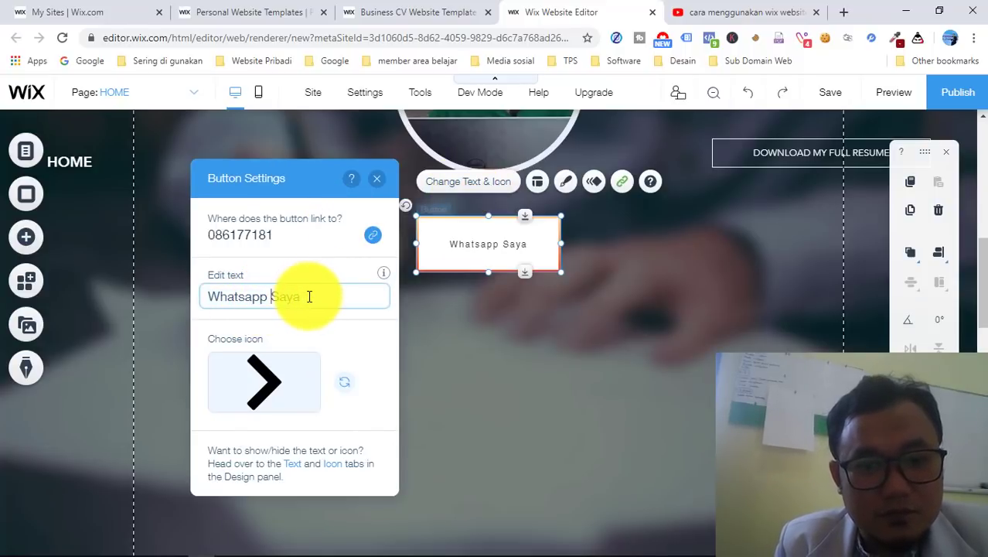
{"action": "key", "text": "BackSpace"}
{"action": "key", "text": "BackSpace"}
{"action": "key", "text": "BackSpace"}
{"action": "key", "text": "BackSpace"}
{"action": "key", "text": "BackSpace"}
{"action": "key", "text": "BackSpace"}
{"action": "key", "text": "BackSpace"}
{"action": "key", "text": "BackSpace"}
{"action": "key", "text": "BackSpace"}
{"action": "key", "text": "BackSpace"}
{"action": "key", "text": "BackSpace"}
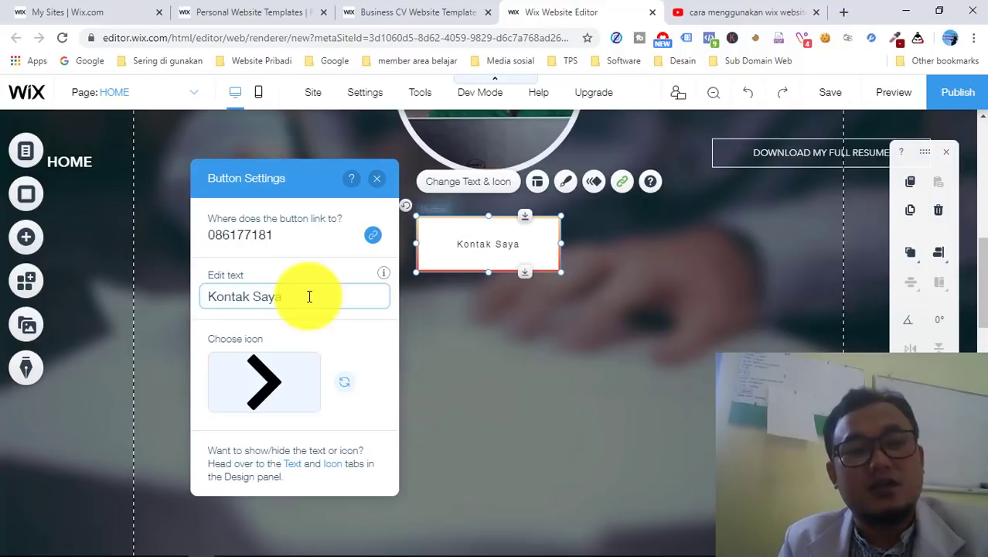
{"action": "left_click", "coordinate": [496, 373]}
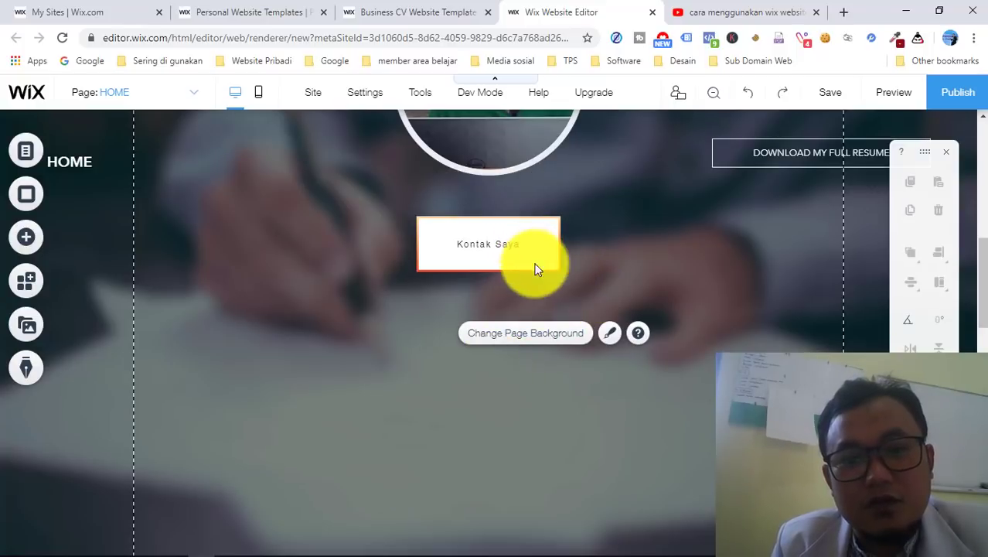
{"action": "left_click", "coordinate": [530, 304]}
{"action": "left_click", "coordinate": [419, 374]}
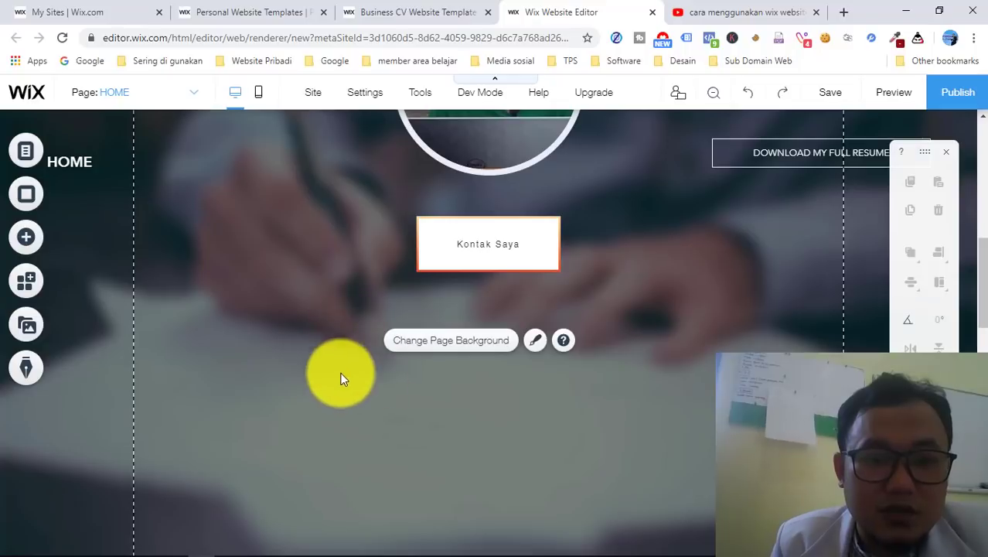
- Add a dark blue container box, widen it, and place it below the Kontak Saya button
{"action": "left_click", "coordinate": [27, 246]}
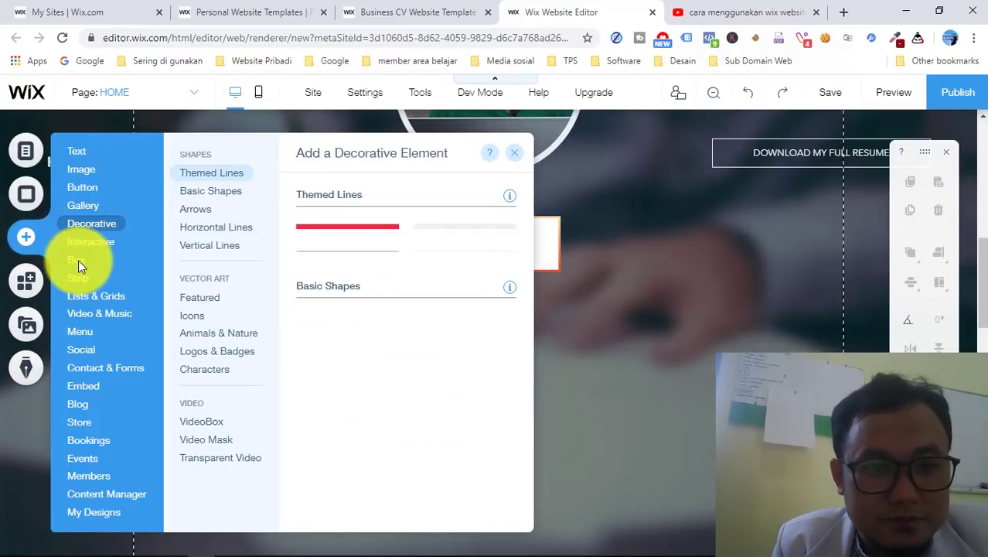
{"action": "mouse_move", "coordinate": [78, 259]}
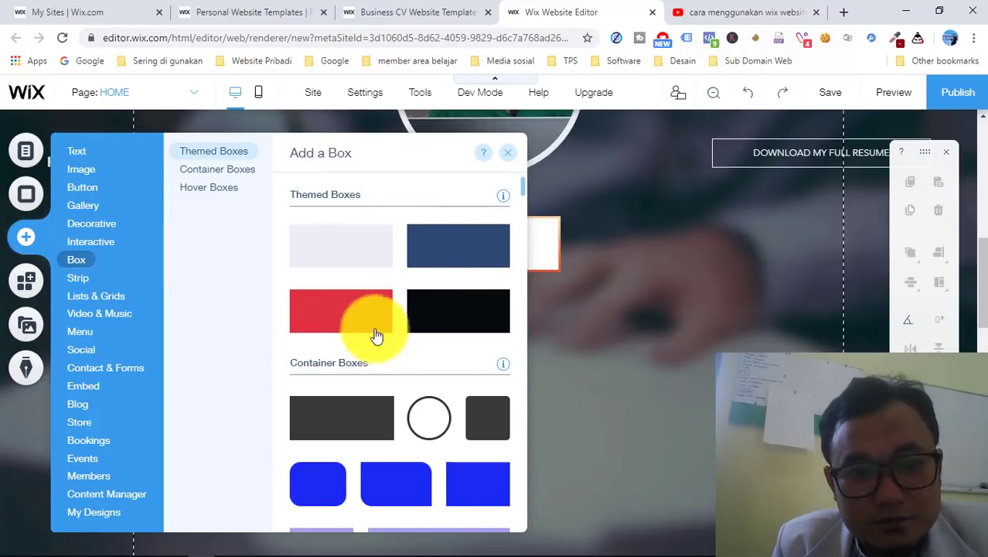
{"action": "left_click", "coordinate": [460, 254]}
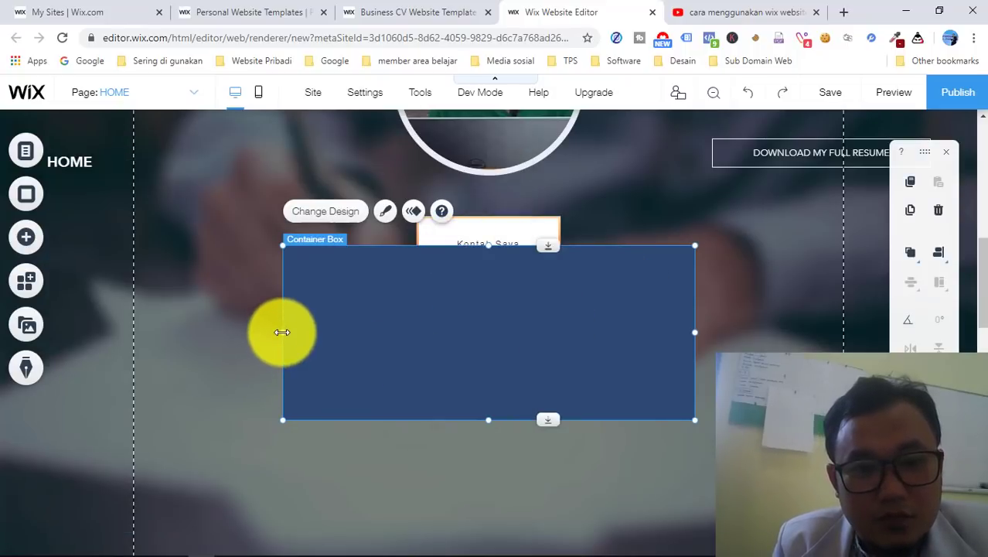
{"action": "left_click_drag", "start_coordinate": [282, 338], "coordinate": [186, 333]}
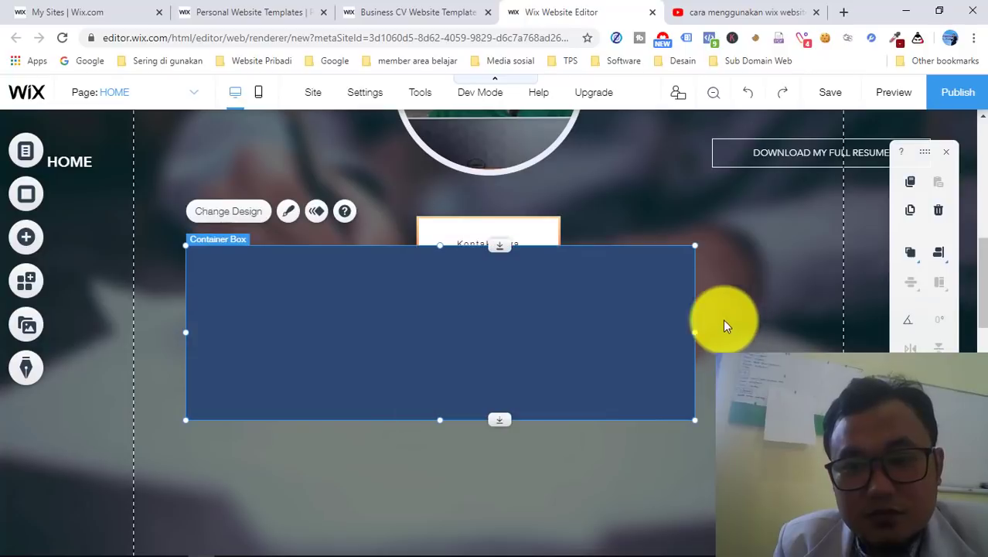
{"action": "left_click_drag", "start_coordinate": [695, 332], "coordinate": [828, 351]}
{"action": "left_click_drag", "start_coordinate": [545, 359], "coordinate": [541, 393]}
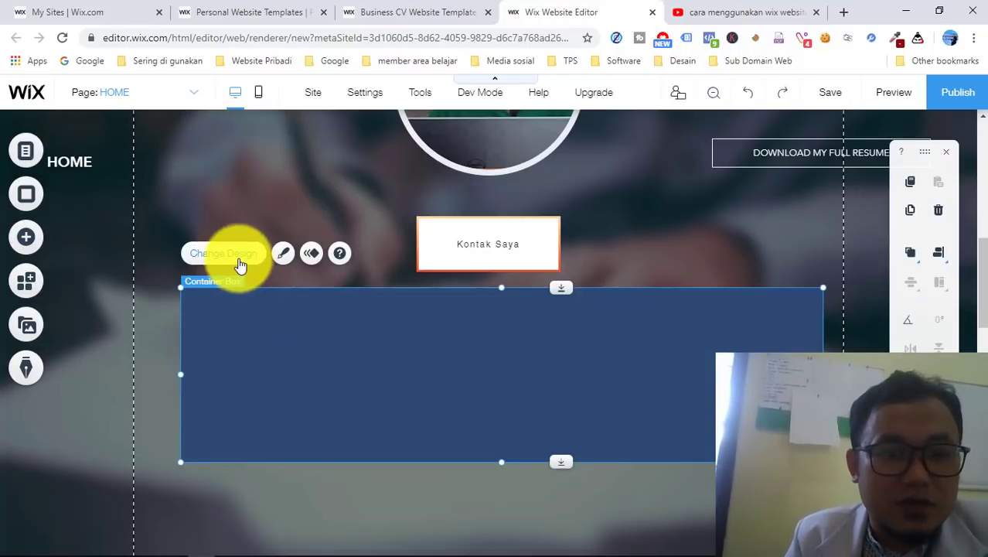
- Restyle the box with the purple-outlined rounded pill design
{"action": "left_click", "coordinate": [283, 255]}
{"action": "left_click", "coordinate": [283, 256]}
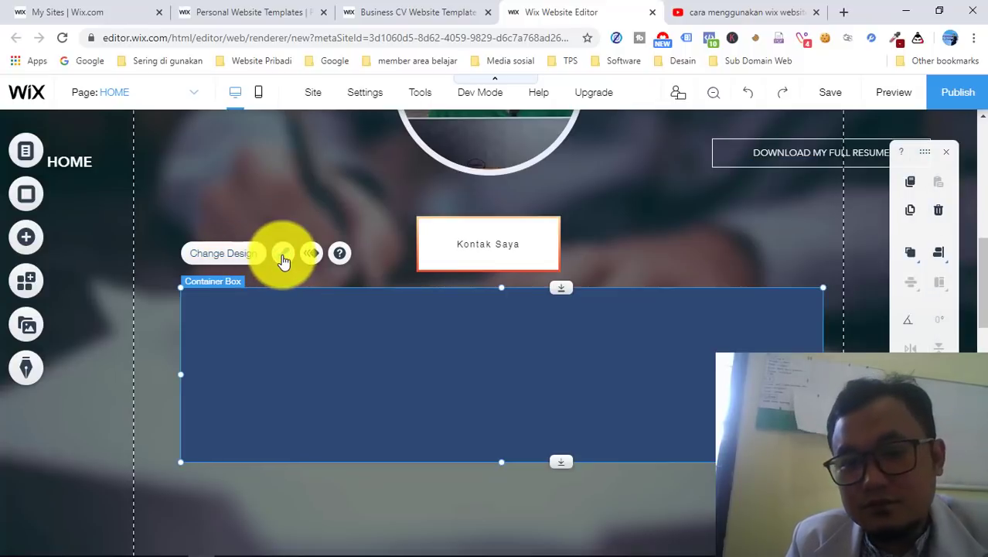
{"action": "left_click", "coordinate": [208, 260]}
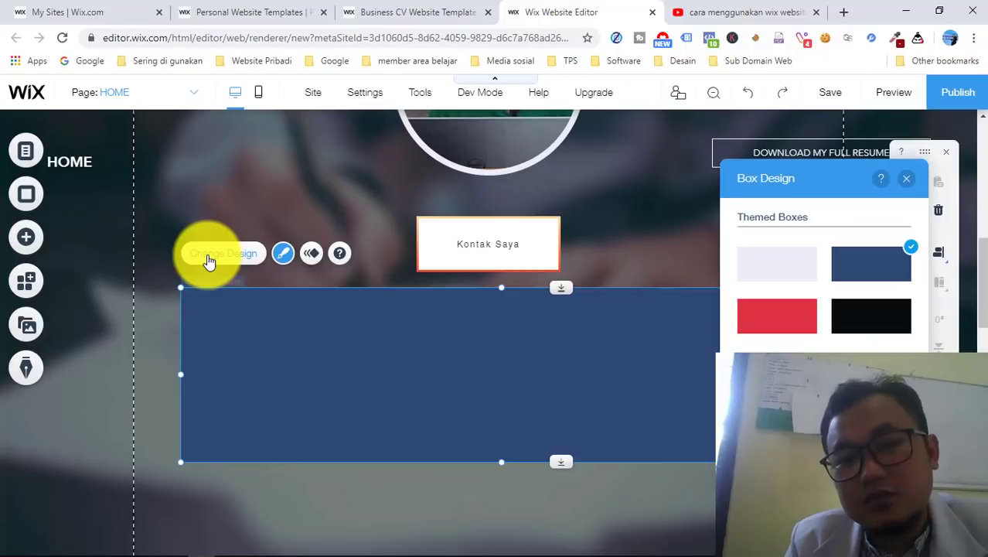
{"action": "scroll", "coordinate": [831, 340], "scroll_direction": "down", "scroll_amount": 3}
{"action": "scroll", "coordinate": [831, 344], "scroll_direction": "down", "scroll_amount": 2}
{"action": "left_click", "coordinate": [824, 354]}
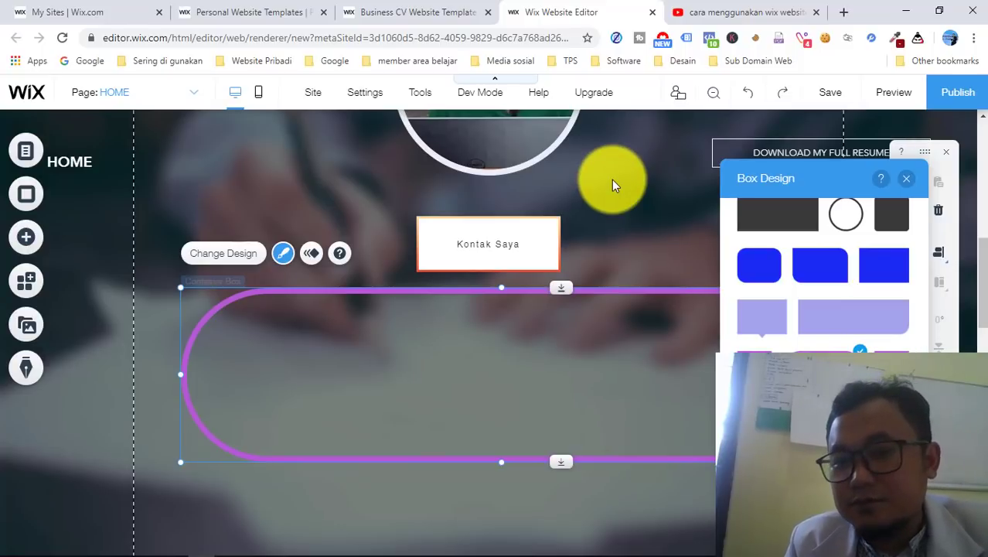
{"action": "left_click", "coordinate": [909, 183]}
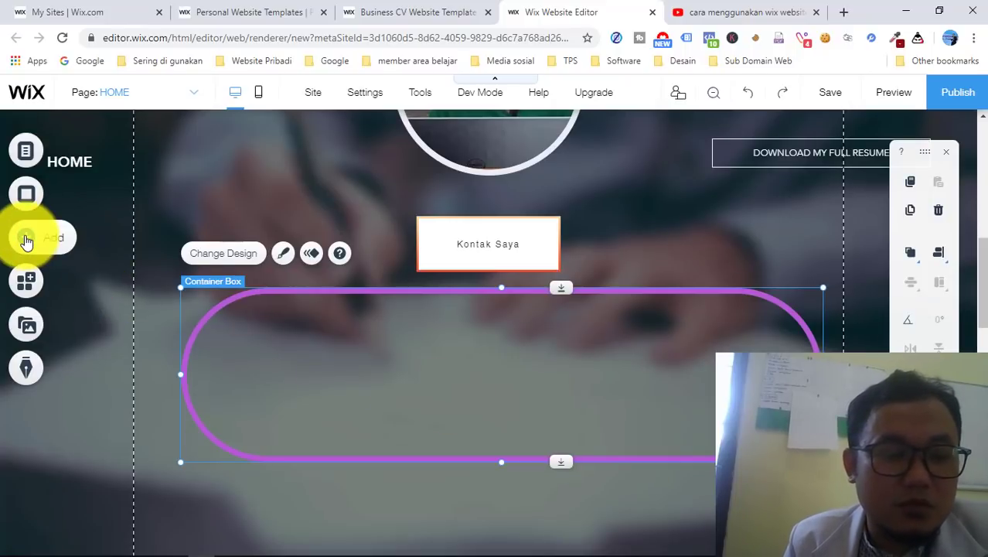
- Insert the first Pro Gallery layout onto the home page
{"action": "left_click", "coordinate": [26, 240]}
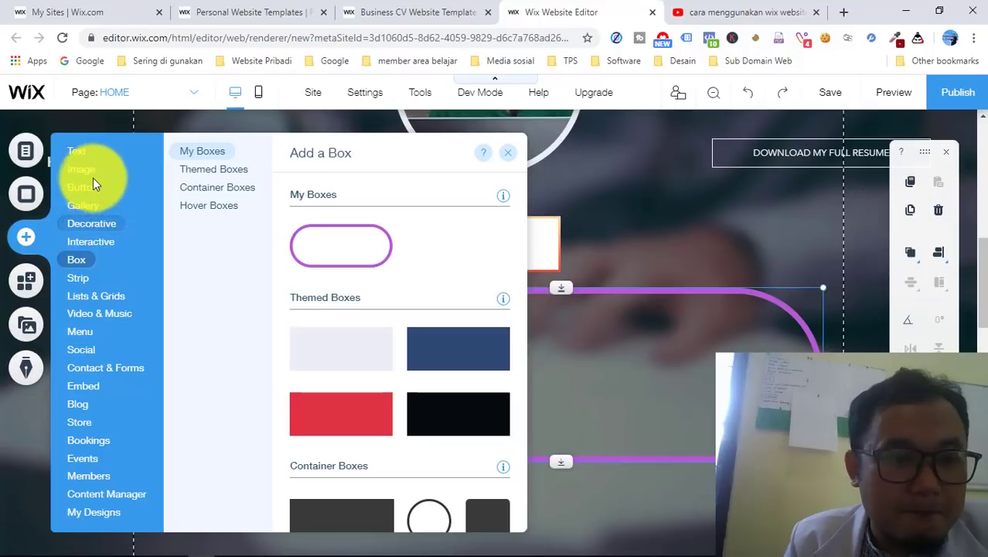
{"action": "mouse_move", "coordinate": [87, 207]}
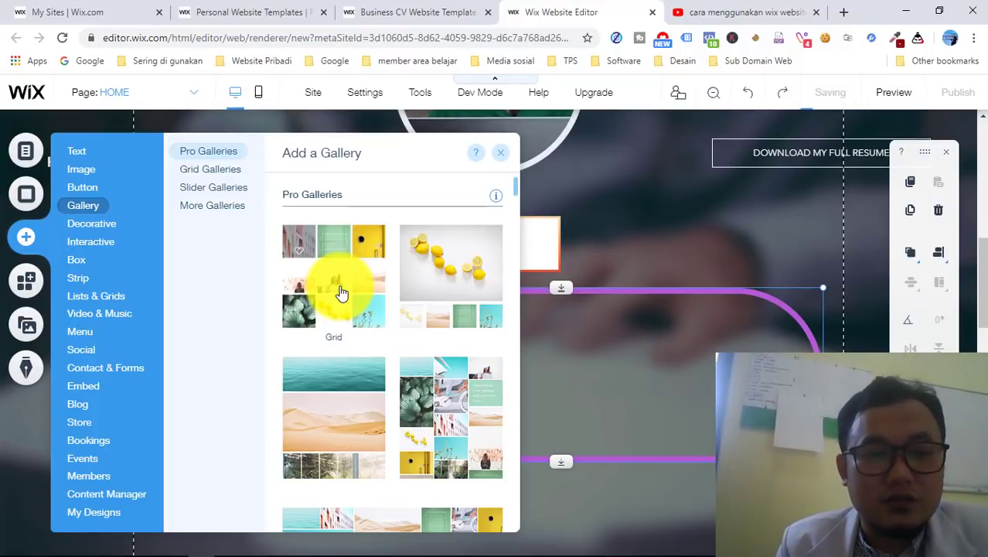
{"action": "scroll", "coordinate": [340, 293], "scroll_direction": "down", "scroll_amount": 1}
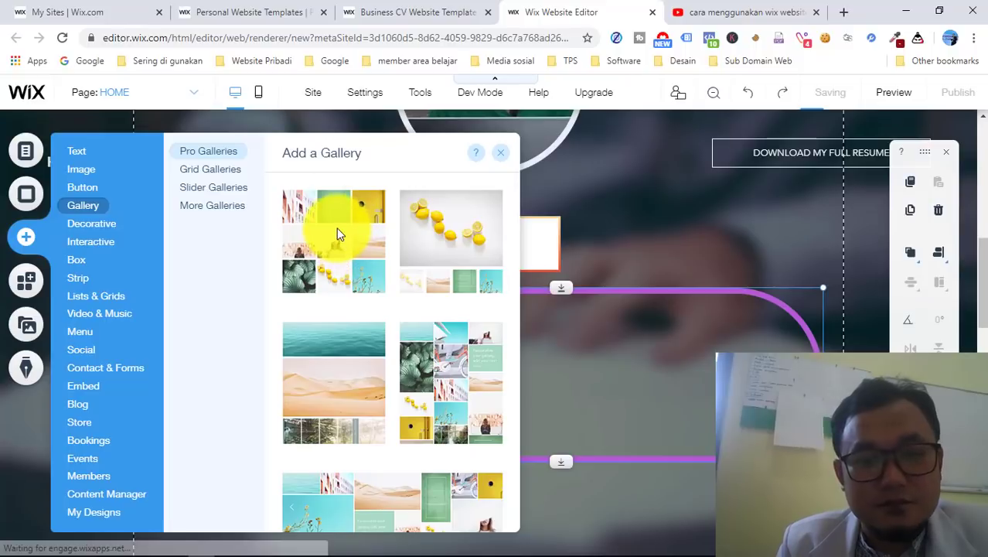
{"action": "left_click", "coordinate": [294, 207]}
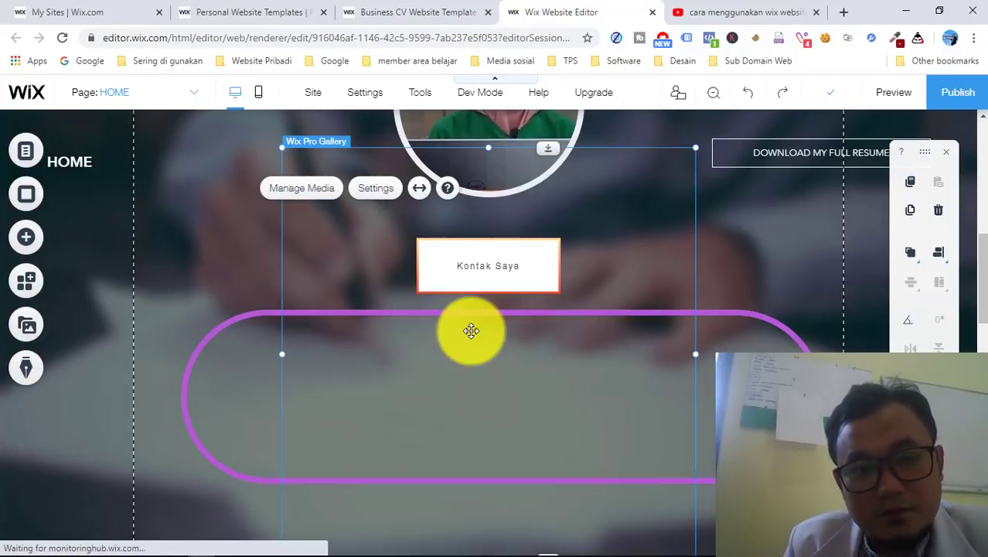
- Select the whole trial gallery and delete it from the page
{"action": "scroll", "coordinate": [471, 331], "scroll_direction": "down", "scroll_amount": 3}
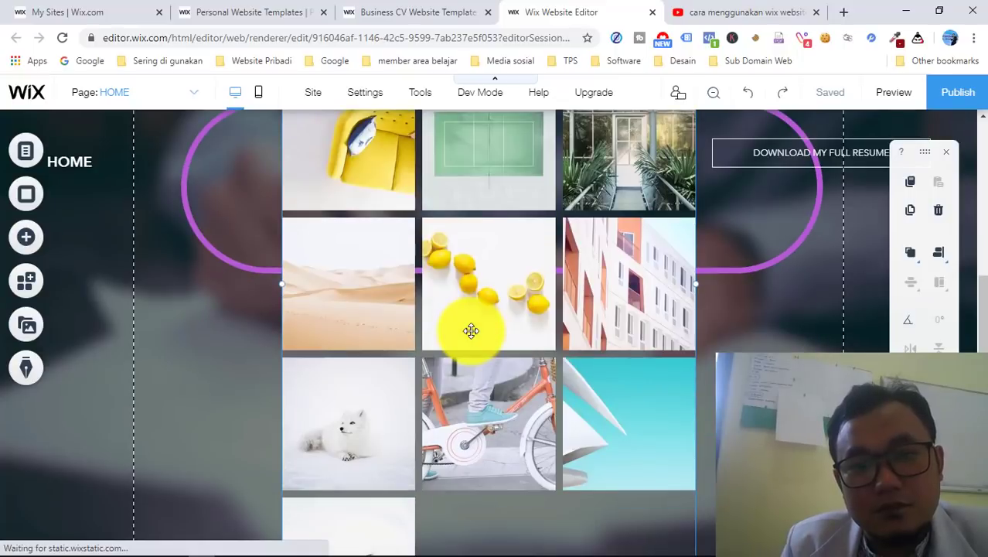
{"action": "scroll", "coordinate": [471, 331], "scroll_direction": "up", "scroll_amount": 2}
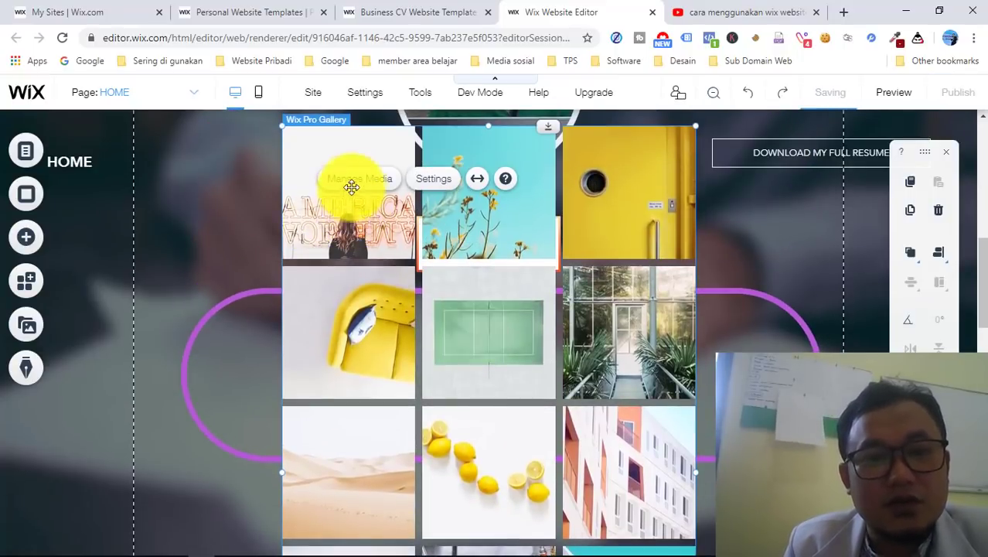
{"action": "left_click", "coordinate": [418, 187]}
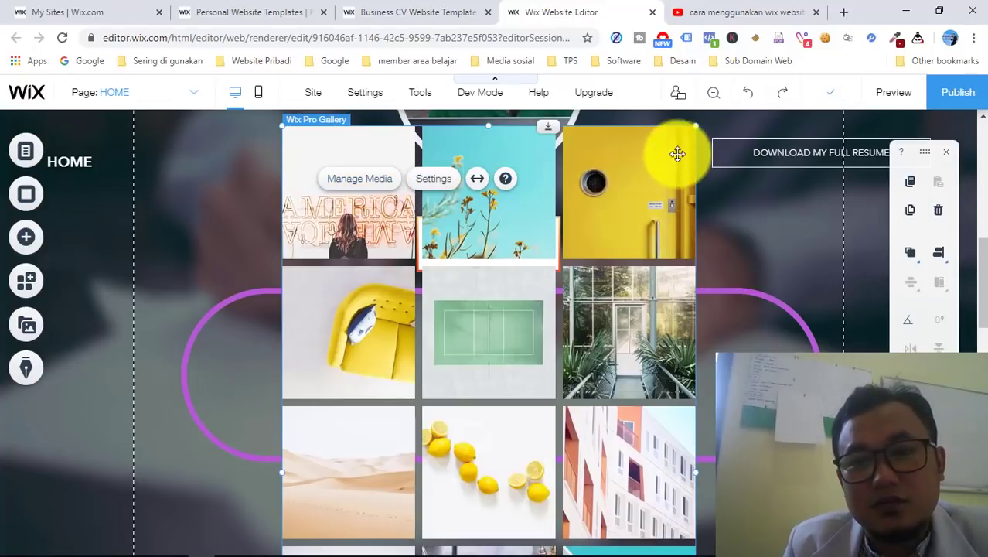
{"action": "left_click", "coordinate": [660, 129]}
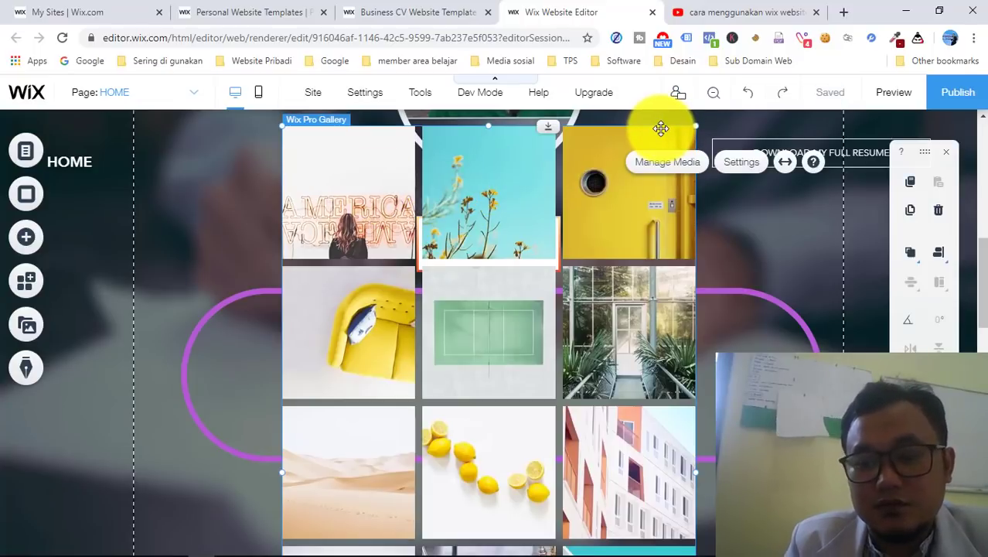
{"action": "key", "text": "Delete"}
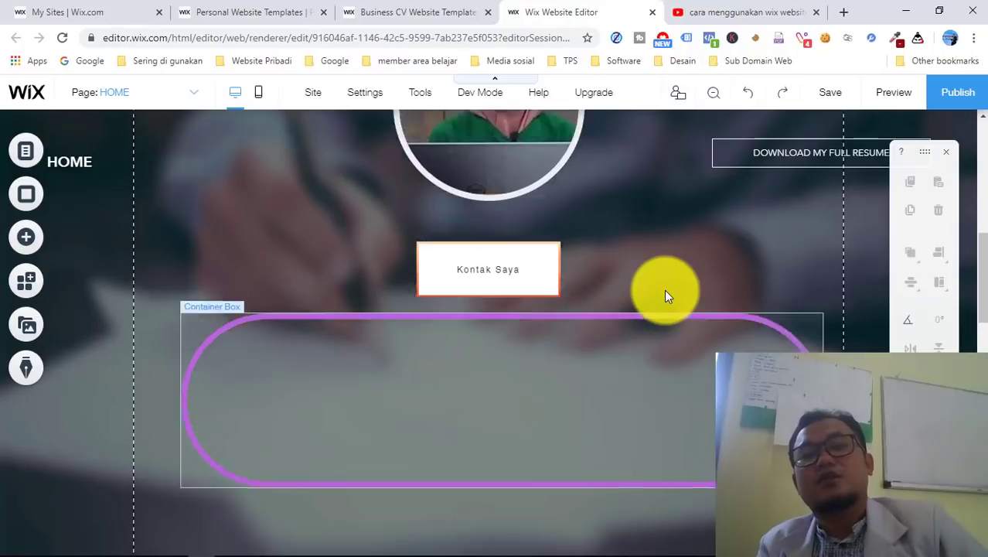
- Check the HOME page in the site menu, then open its Page Background panel
{"action": "scroll", "coordinate": [664, 290], "scroll_direction": "up", "scroll_amount": 3}
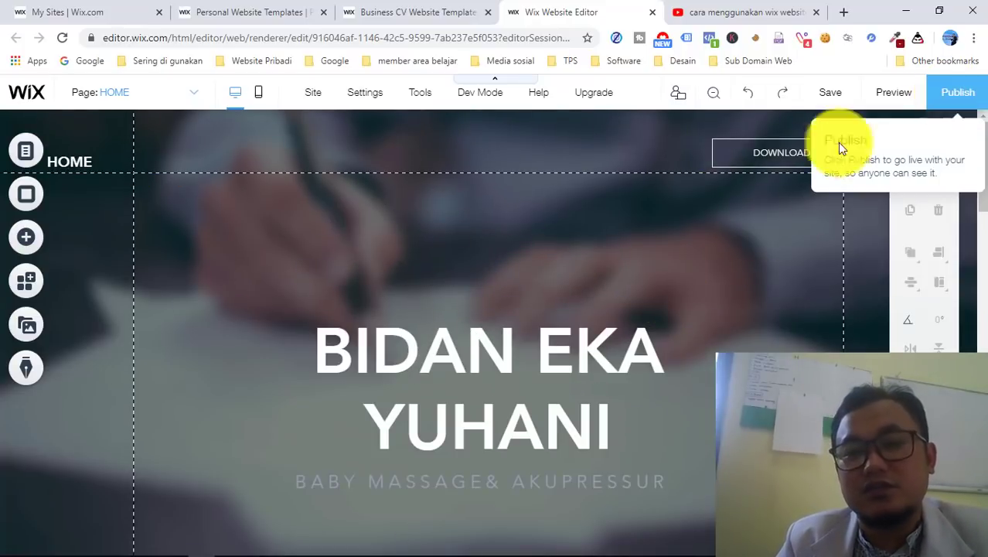
{"action": "scroll", "coordinate": [647, 323], "scroll_direction": "down", "scroll_amount": 4}
{"action": "scroll", "coordinate": [647, 323], "scroll_direction": "up", "scroll_amount": 4}
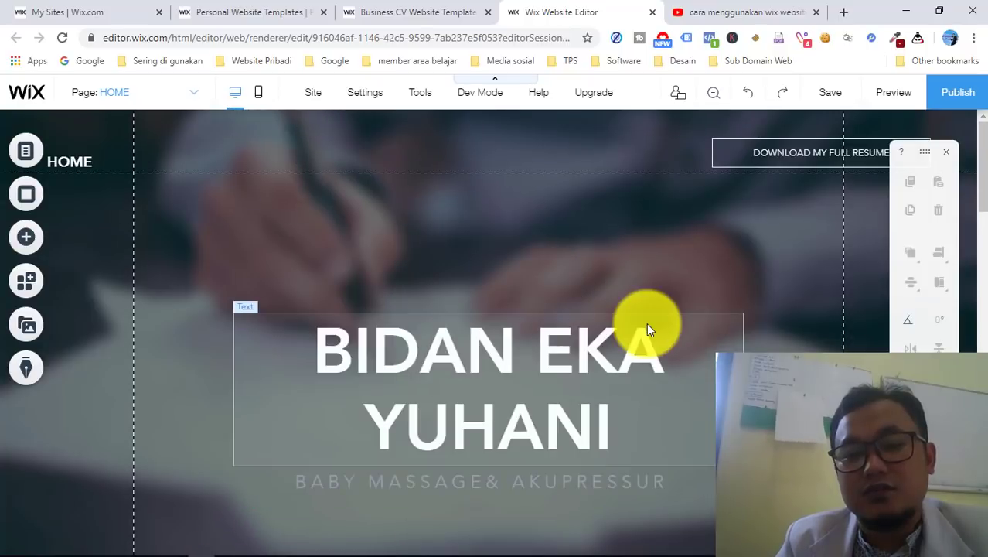
{"action": "scroll", "coordinate": [647, 322], "scroll_direction": "down", "scroll_amount": 2}
{"action": "scroll", "coordinate": [647, 322], "scroll_direction": "up", "scroll_amount": 2}
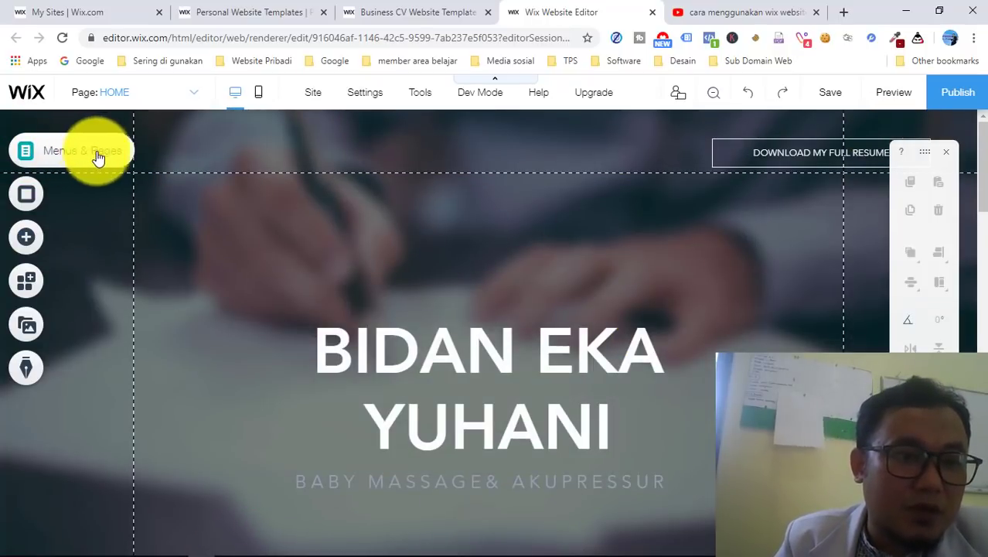
{"action": "left_click", "coordinate": [30, 154]}
{"action": "left_click", "coordinate": [31, 157]}
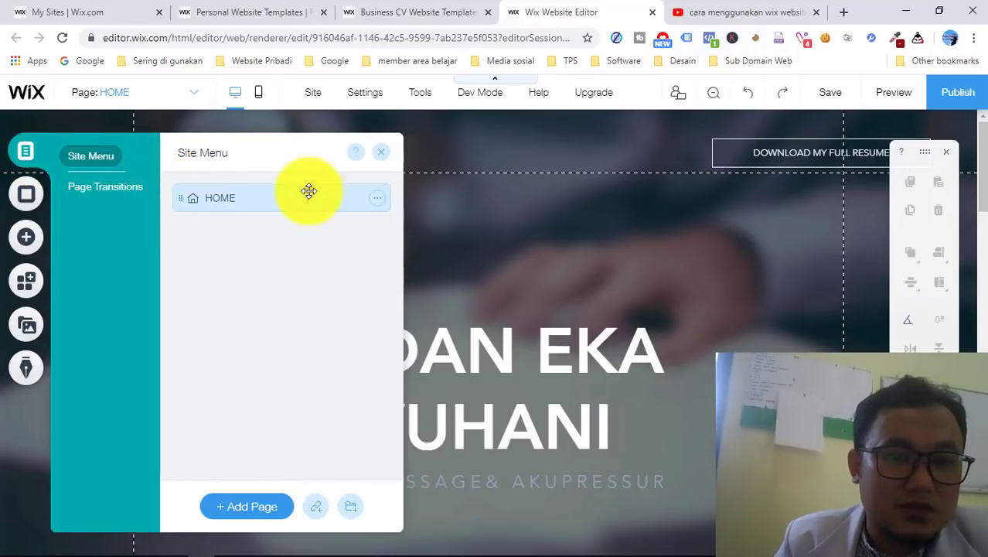
{"action": "left_click", "coordinate": [380, 157]}
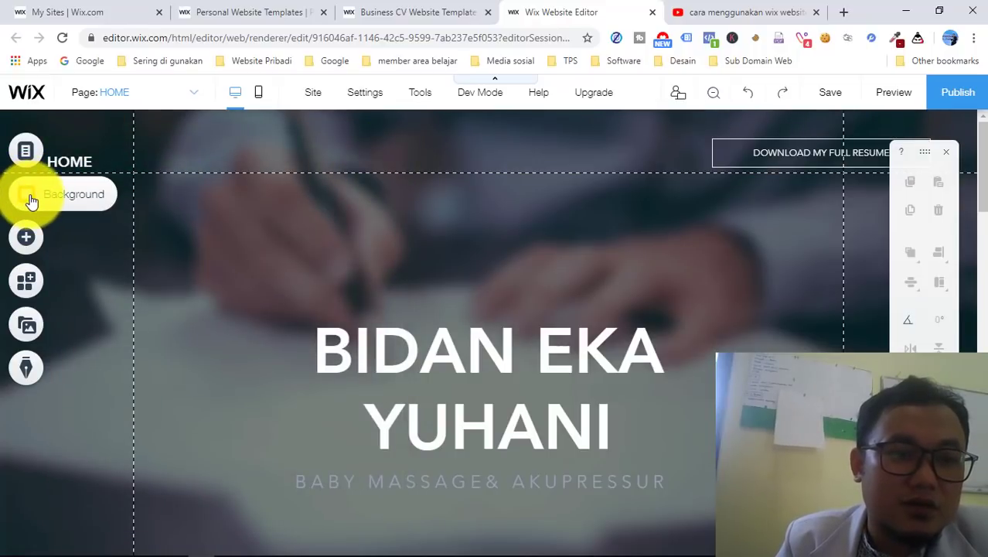
{"action": "left_click", "coordinate": [28, 200]}
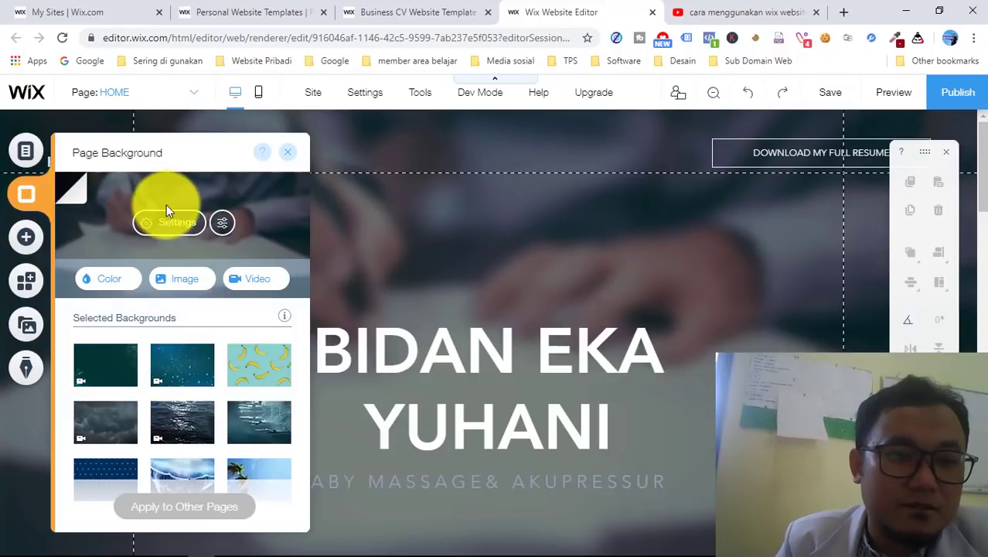
- Apply the Rain Clouds video as the HOME page background
{"action": "scroll", "coordinate": [227, 345], "scroll_direction": "down", "scroll_amount": 1}
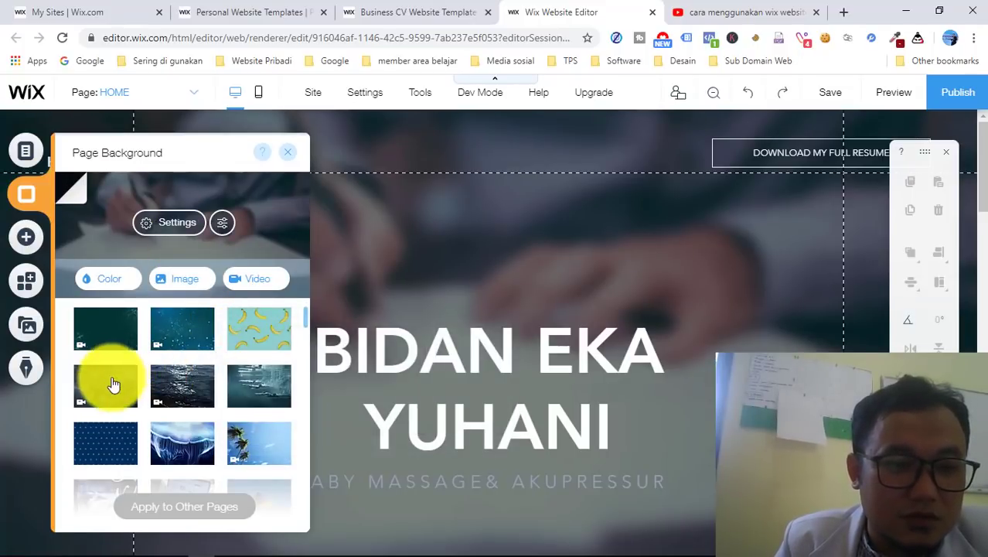
{"action": "left_click", "coordinate": [113, 389]}
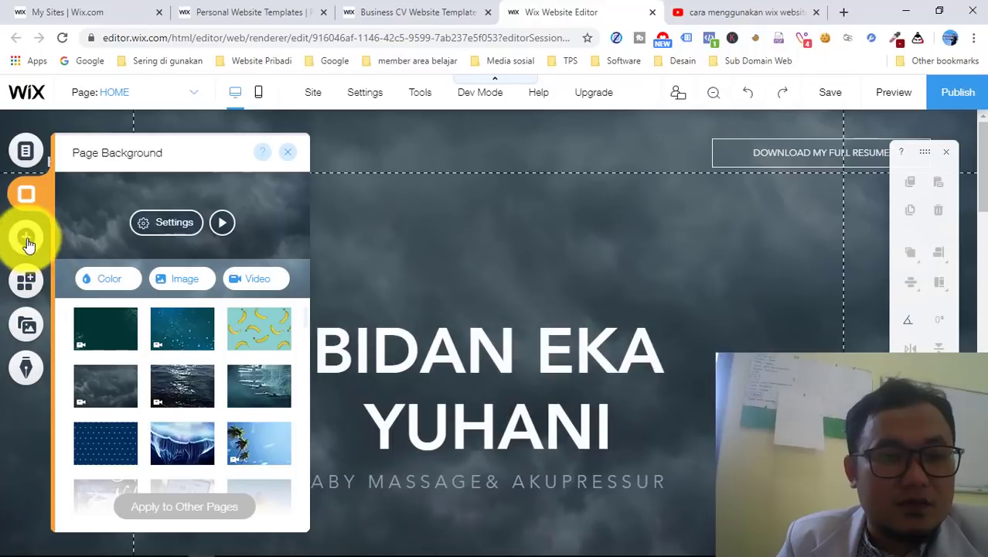
- Browse the Text, Image, Gallery, Video & Music, Social and Embed element categories without adding anything
{"action": "left_click", "coordinate": [26, 238]}
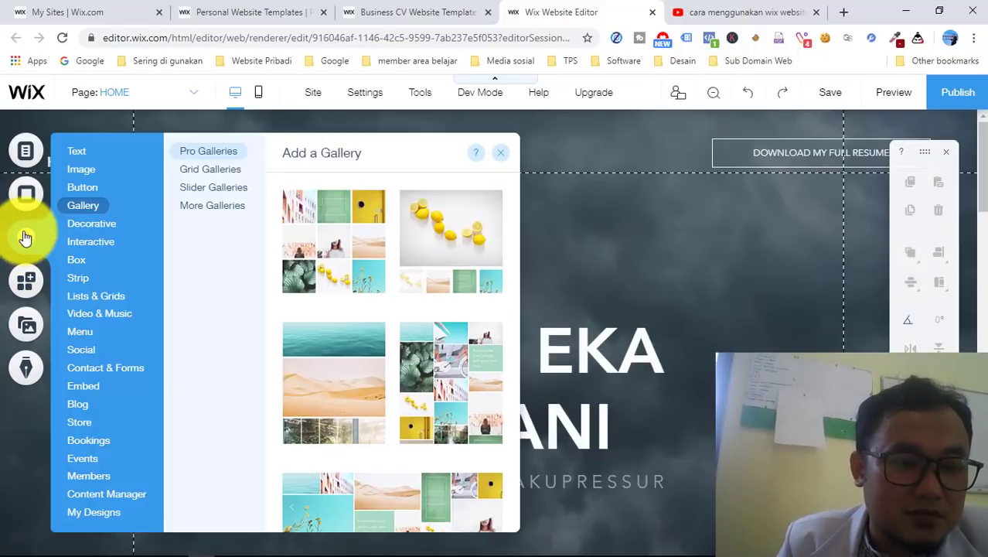
{"action": "left_click", "coordinate": [77, 152]}
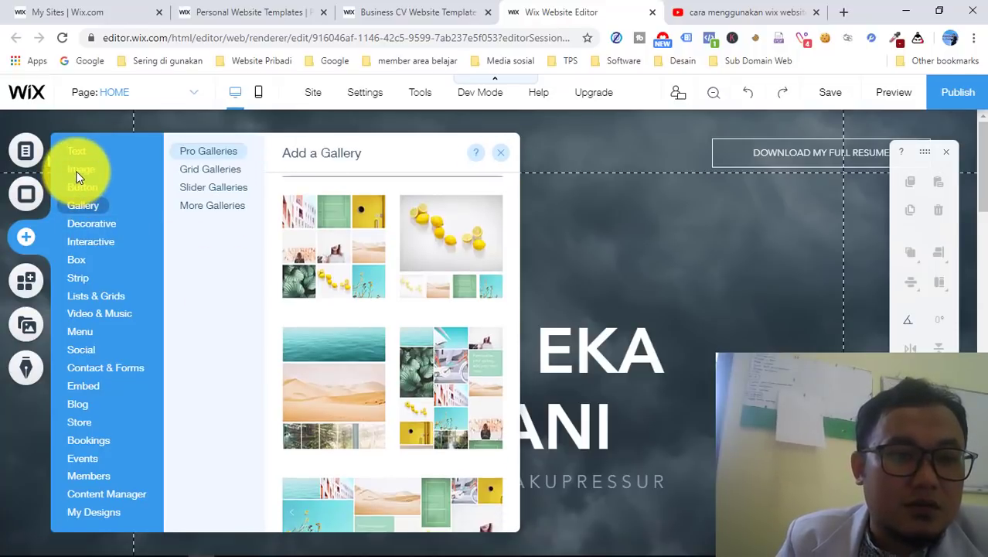
{"action": "left_click", "coordinate": [77, 171]}
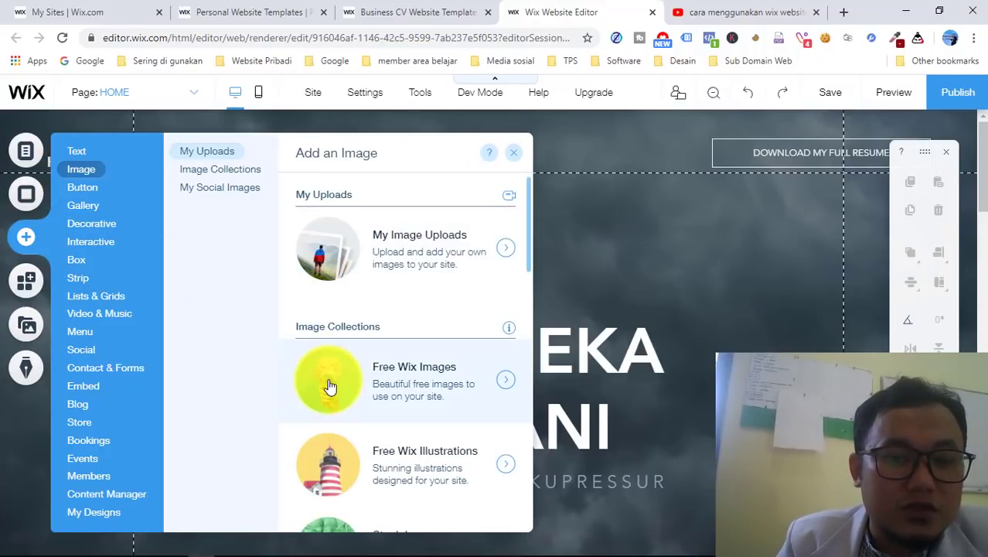
{"action": "scroll", "coordinate": [330, 387], "scroll_direction": "down", "scroll_amount": 8}
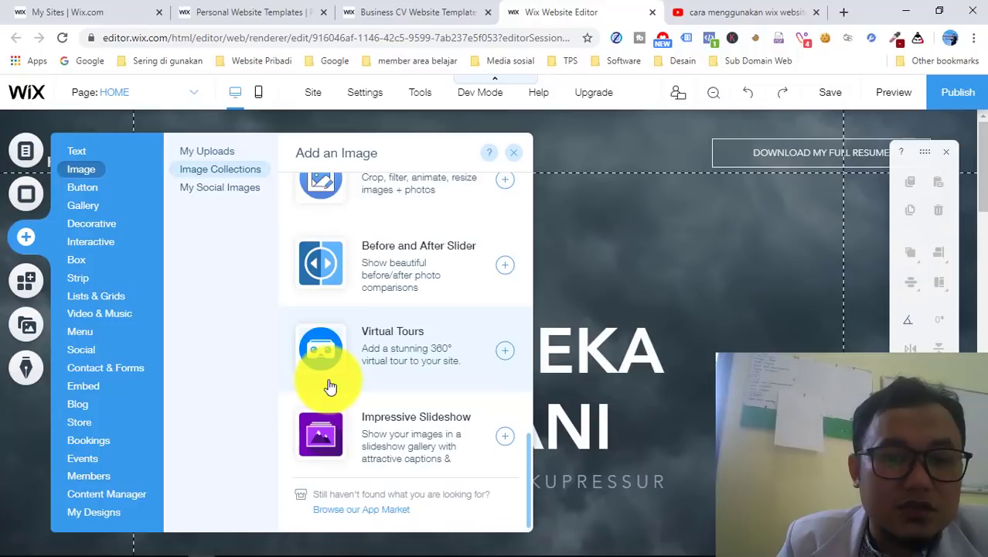
{"action": "left_click", "coordinate": [84, 202]}
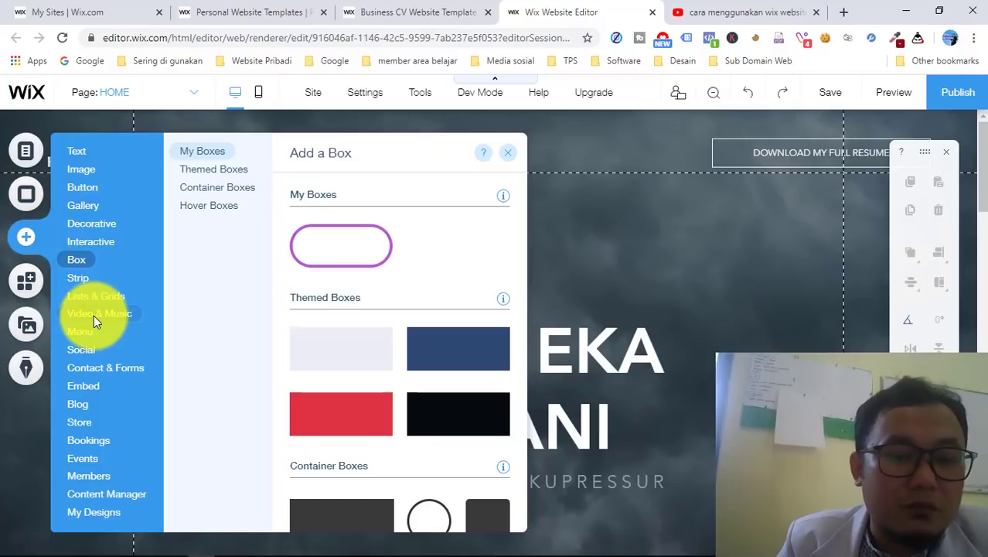
{"action": "mouse_move", "coordinate": [94, 315]}
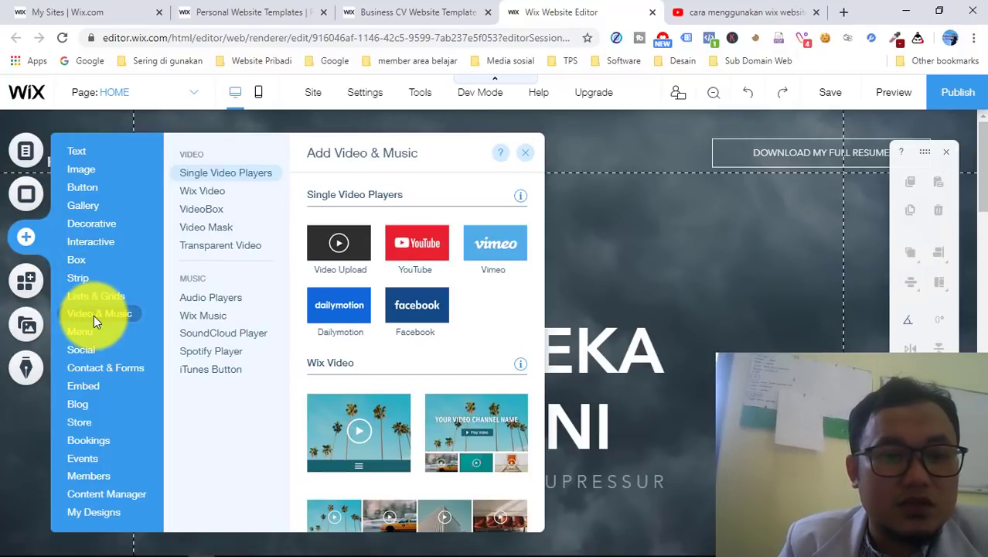
{"action": "left_click", "coordinate": [94, 314]}
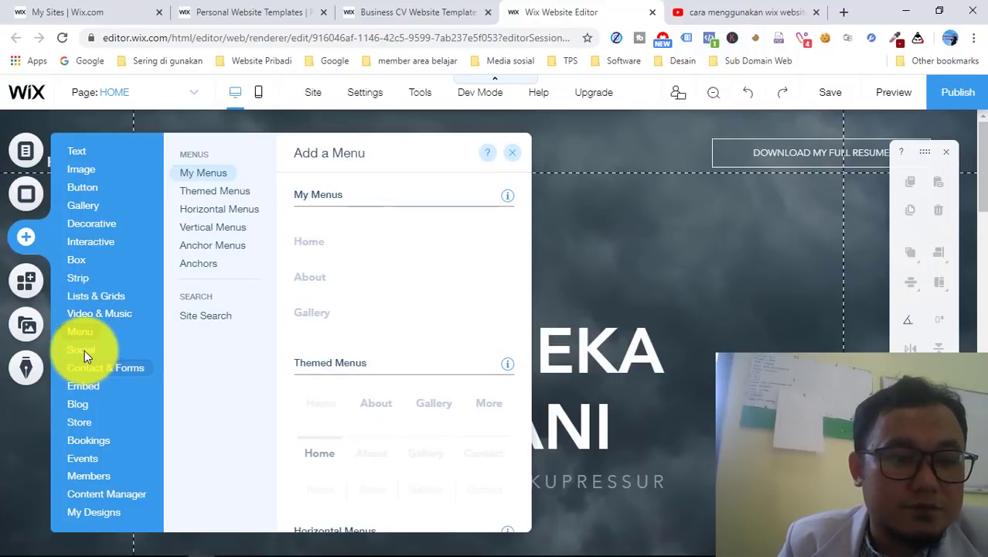
{"action": "mouse_move", "coordinate": [82, 356]}
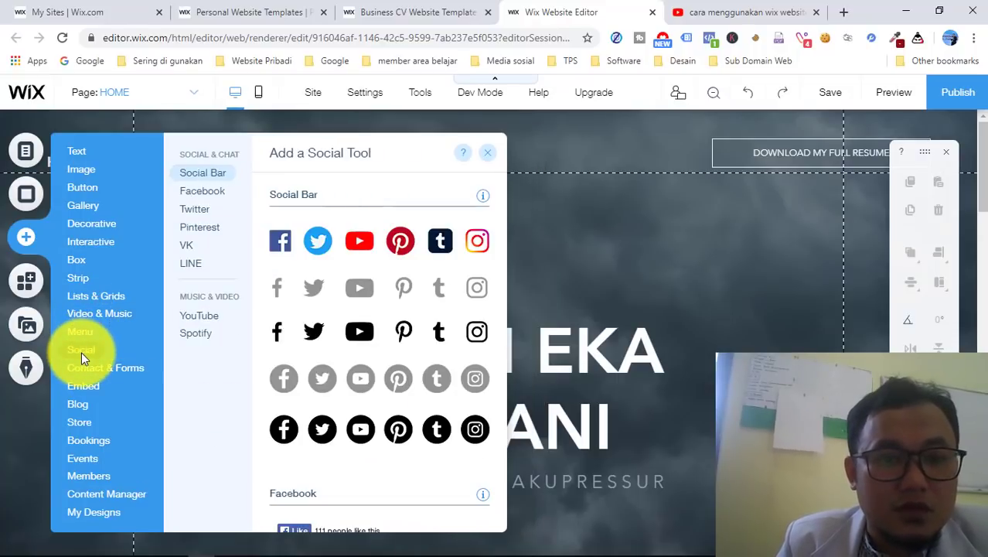
{"action": "left_click", "coordinate": [81, 352]}
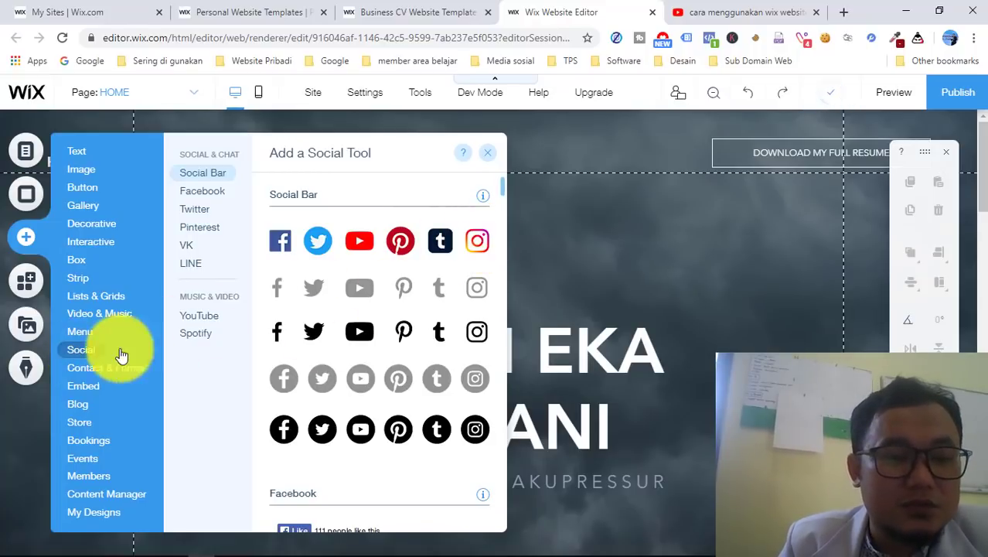
{"action": "left_click", "coordinate": [85, 390]}
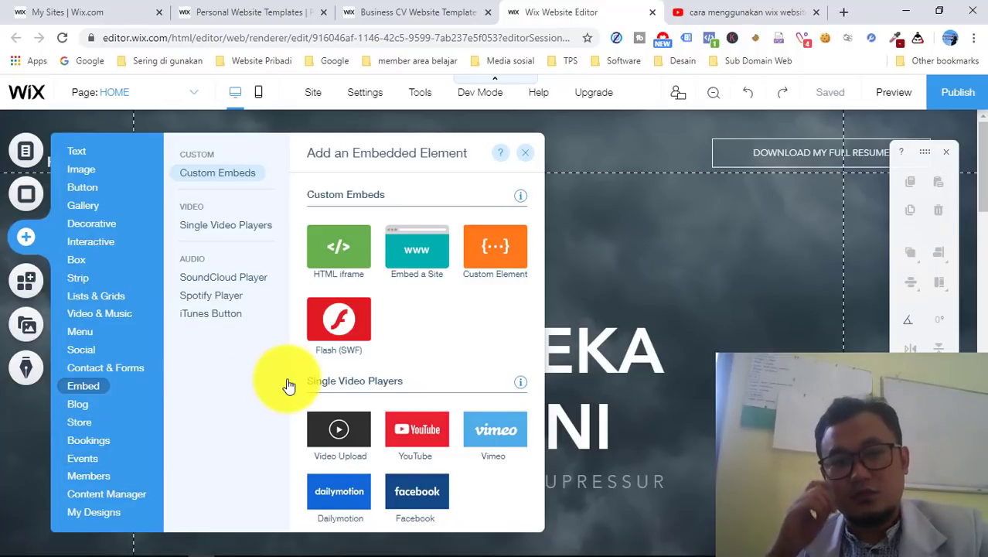
{"action": "left_click", "coordinate": [683, 223]}
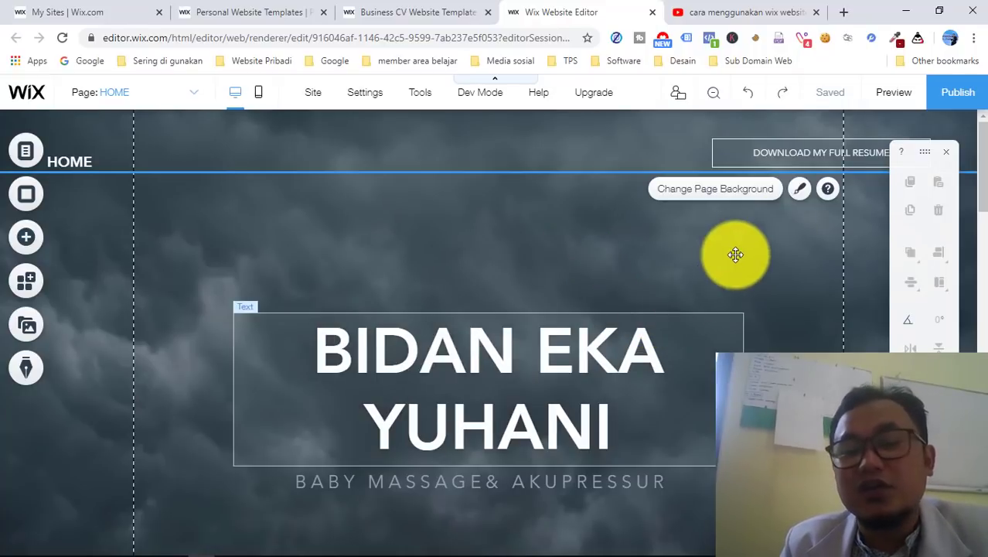
- Publish the CV site live to its free wixsite.com address
{"action": "left_click", "coordinate": [963, 102]}
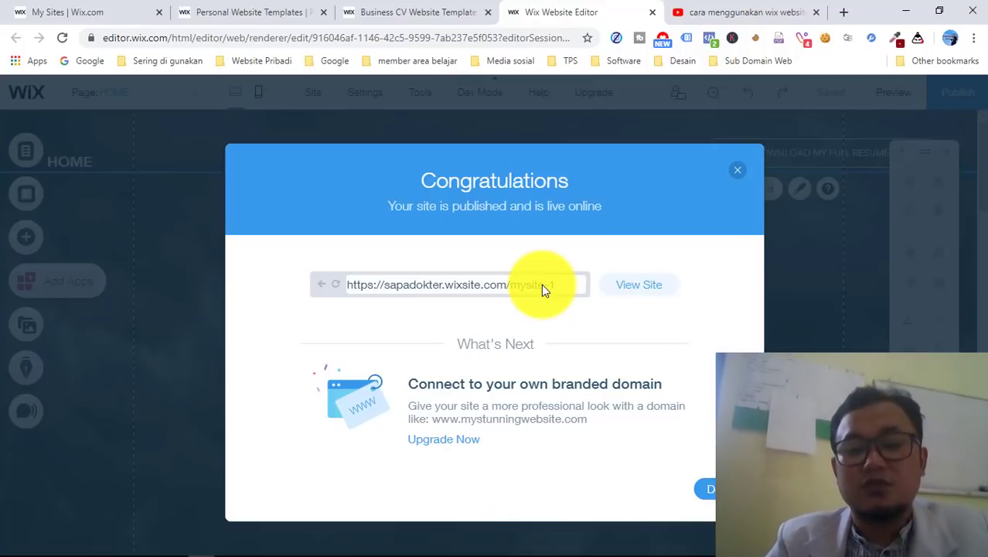
- Dismiss the publish confirmation, turn off the mobile reminder, and open the mobile editor
{"action": "left_click", "coordinate": [705, 489]}
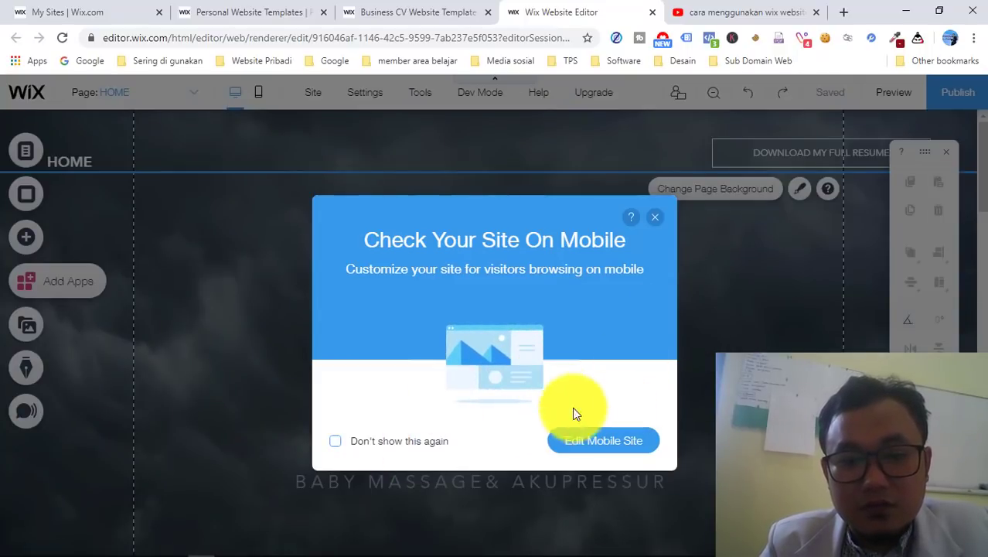
{"action": "left_click", "coordinate": [329, 444]}
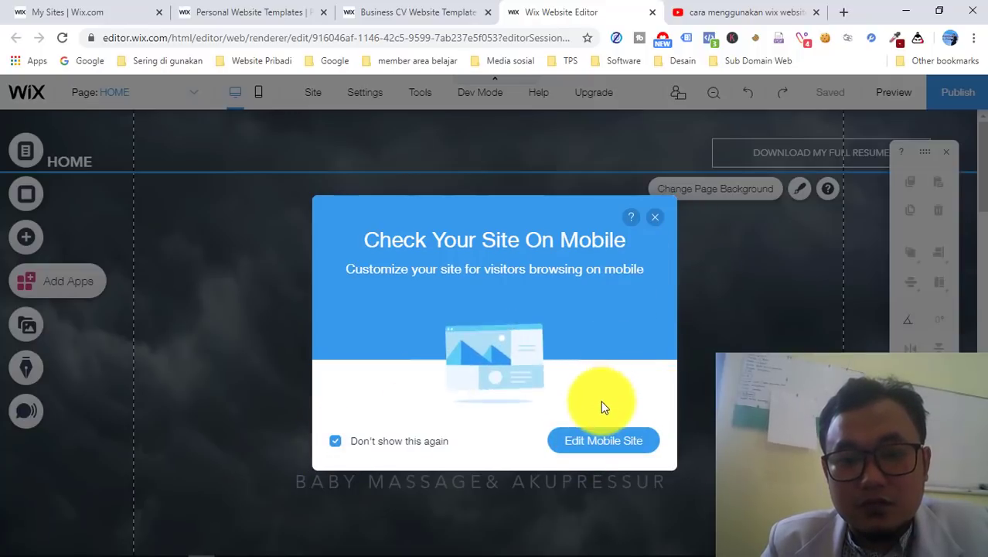
{"action": "left_click", "coordinate": [606, 441]}
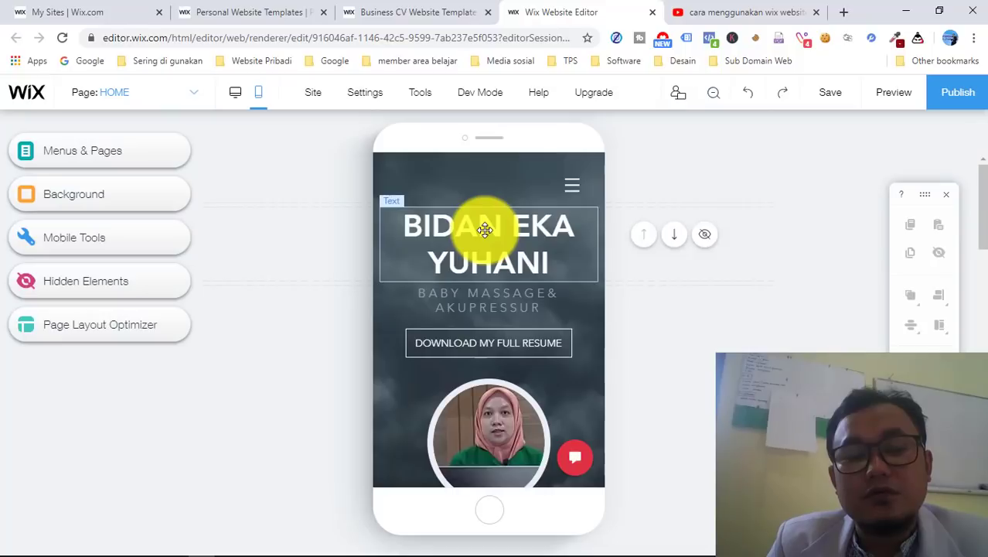
- Scroll the mobile page down to the contact section with the address and contact form
{"action": "scroll", "coordinate": [485, 230], "scroll_direction": "down", "scroll_amount": 5}
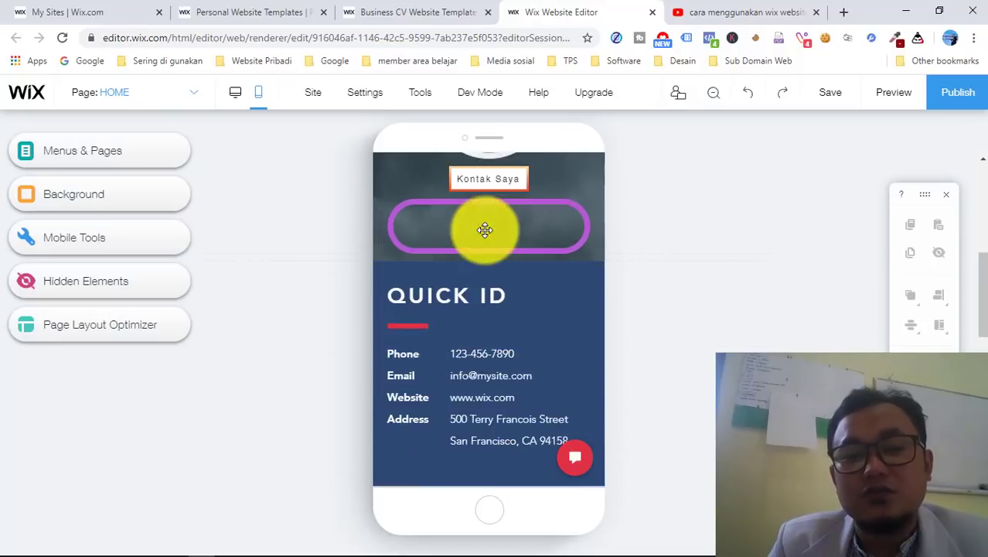
{"action": "scroll", "coordinate": [485, 230], "scroll_direction": "down", "scroll_amount": 4}
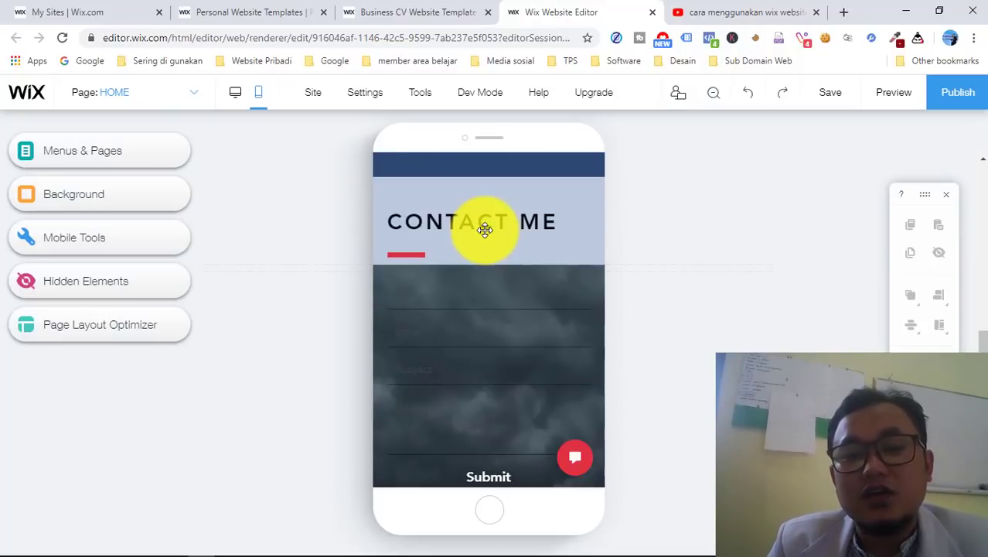
{"action": "scroll", "coordinate": [485, 229], "scroll_direction": "up", "scroll_amount": 9}
{"action": "scroll", "coordinate": [485, 230], "scroll_direction": "down", "scroll_amount": 2}
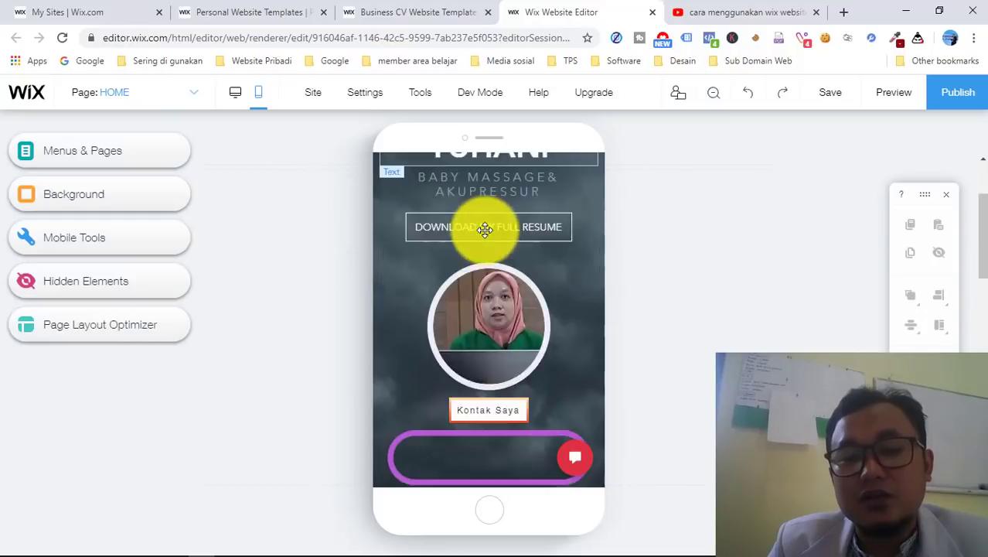
{"action": "scroll", "coordinate": [485, 230], "scroll_direction": "down", "scroll_amount": 5}
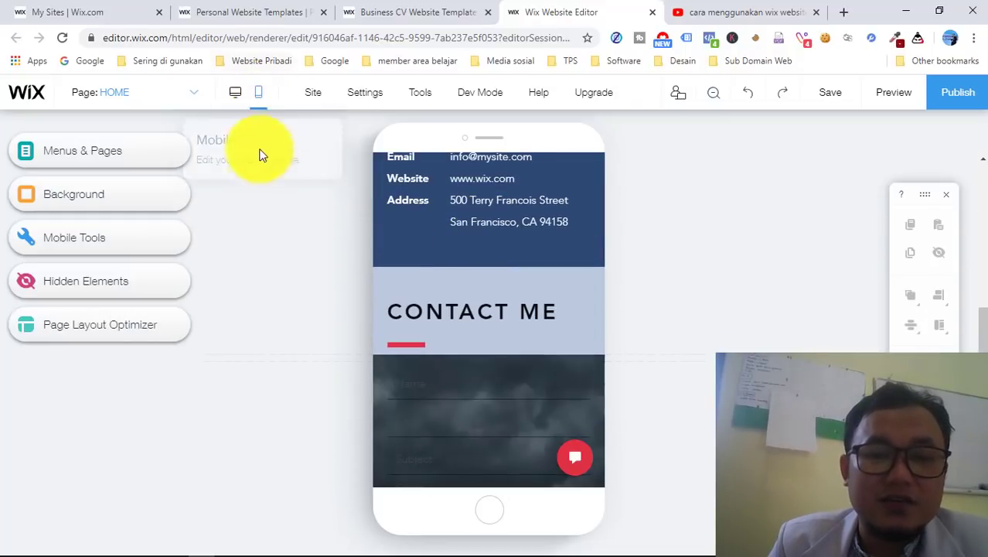
{"action": "left_click", "coordinate": [483, 232]}
{"action": "scroll", "coordinate": [481, 231], "scroll_direction": "down", "scroll_amount": 3}
{"action": "left_click", "coordinate": [506, 427]}
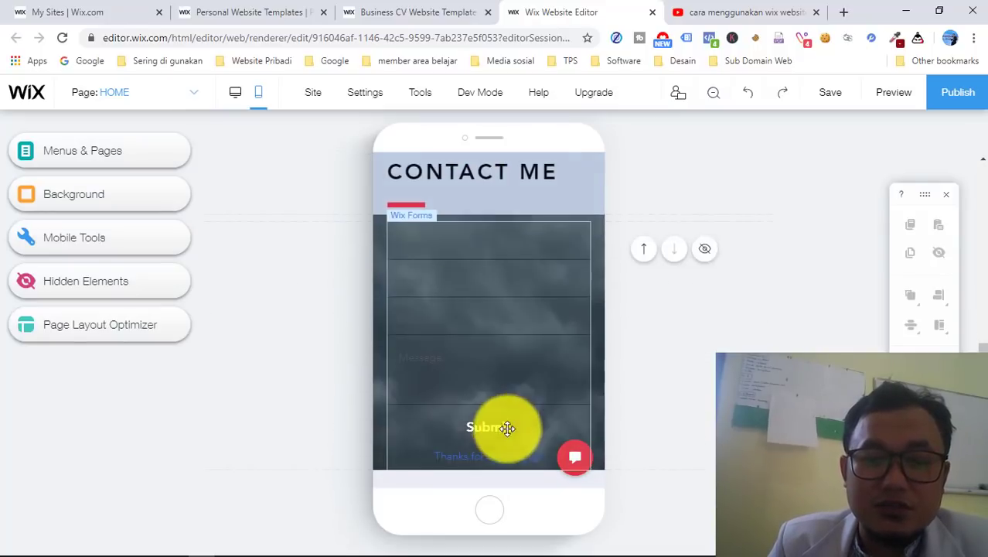
{"action": "left_click", "coordinate": [546, 147]}
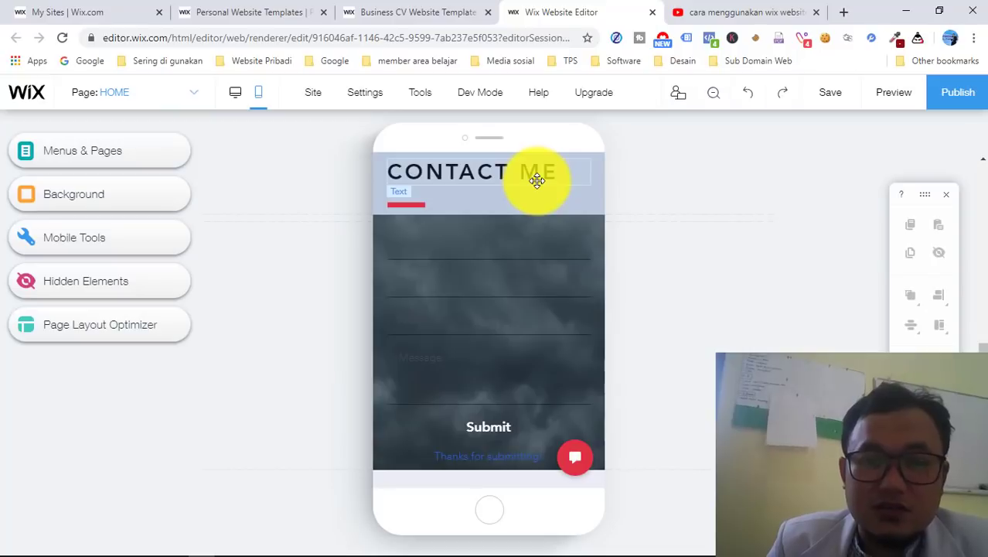
- Enlarge the CONTACT ME heading text to 38px
{"action": "right_click", "coordinate": [538, 180]}
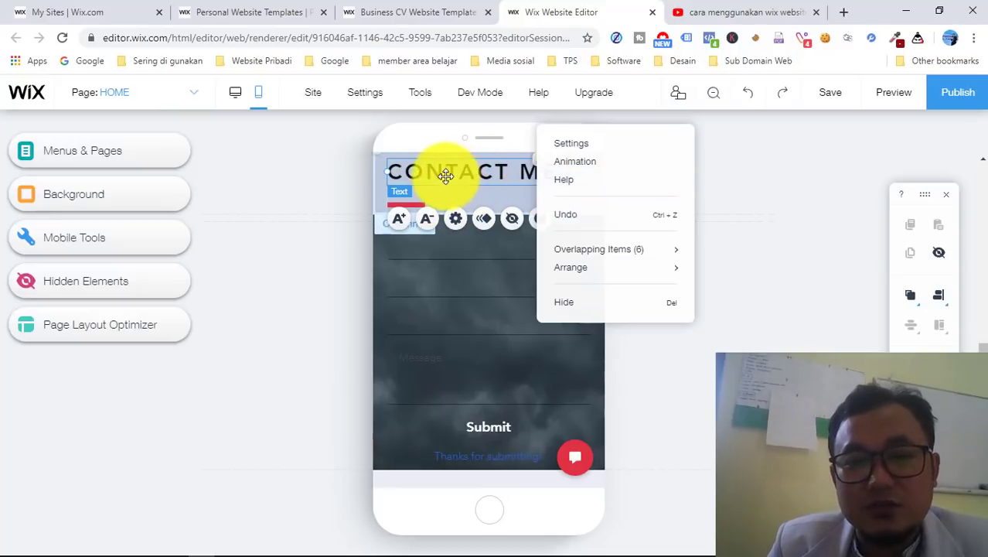
{"action": "left_click", "coordinate": [421, 179]}
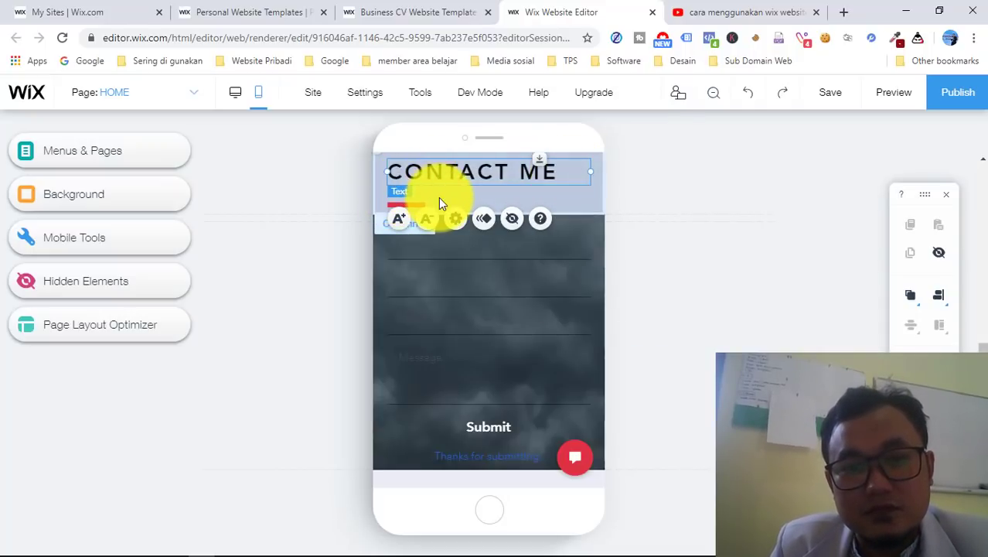
{"action": "left_click", "coordinate": [400, 219]}
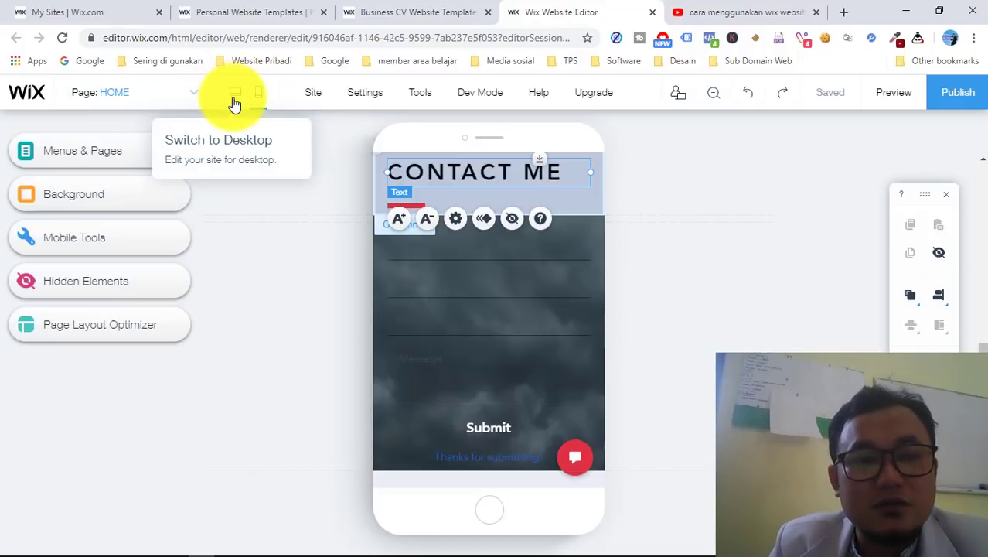
{"action": "key", "text": "Escape"}
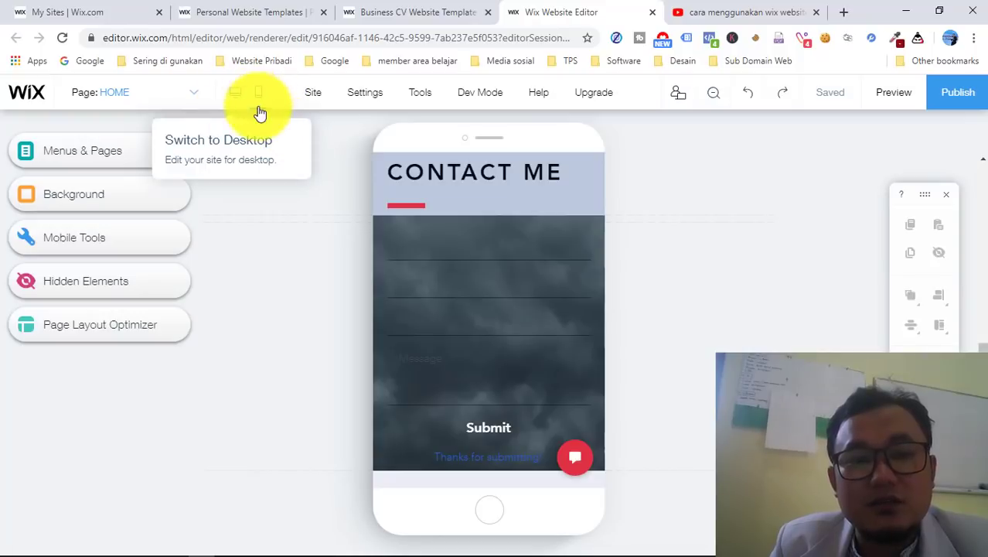
- Switch the editor back to the desktop layout and show the Website Pribadi bookmarks
{"action": "left_click", "coordinate": [259, 105]}
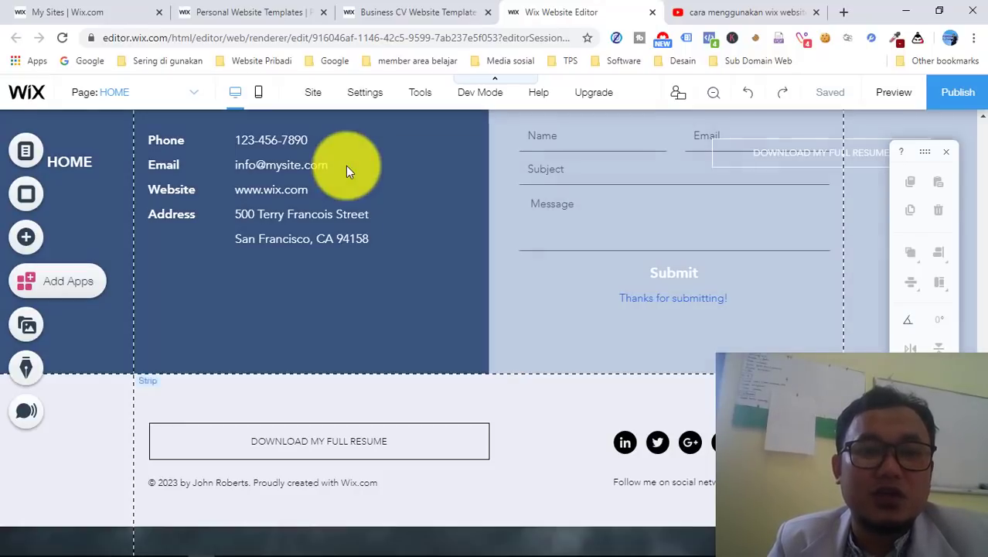
{"action": "left_click", "coordinate": [280, 62]}
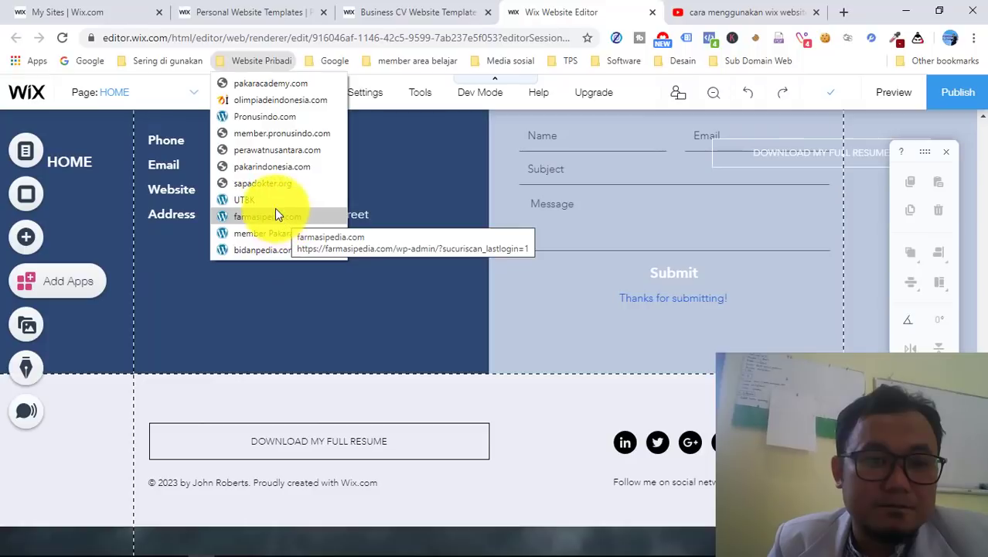
- Log in to the sapadokter.org WordPress admin and reach the Dasbor
{"action": "left_click", "coordinate": [266, 184]}
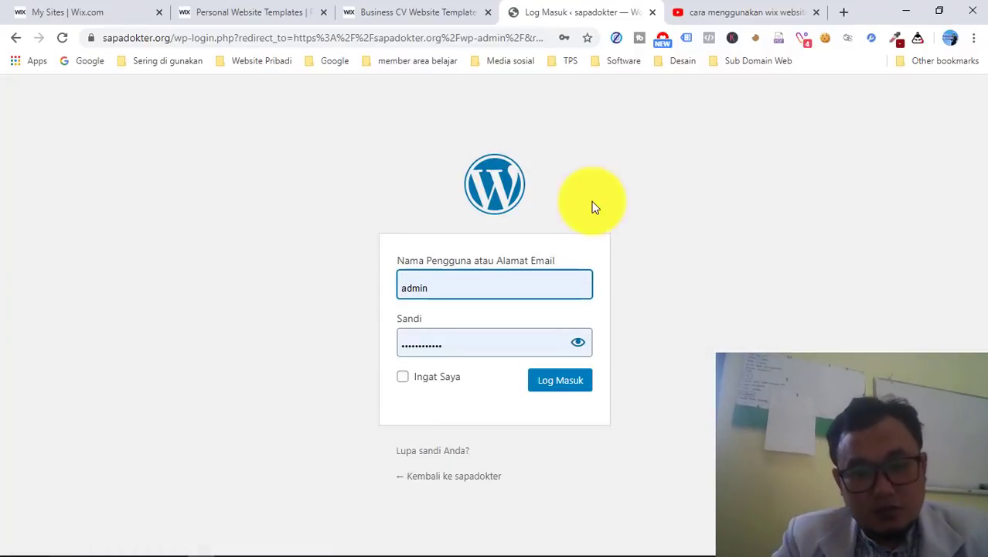
{"action": "left_click", "coordinate": [564, 383]}
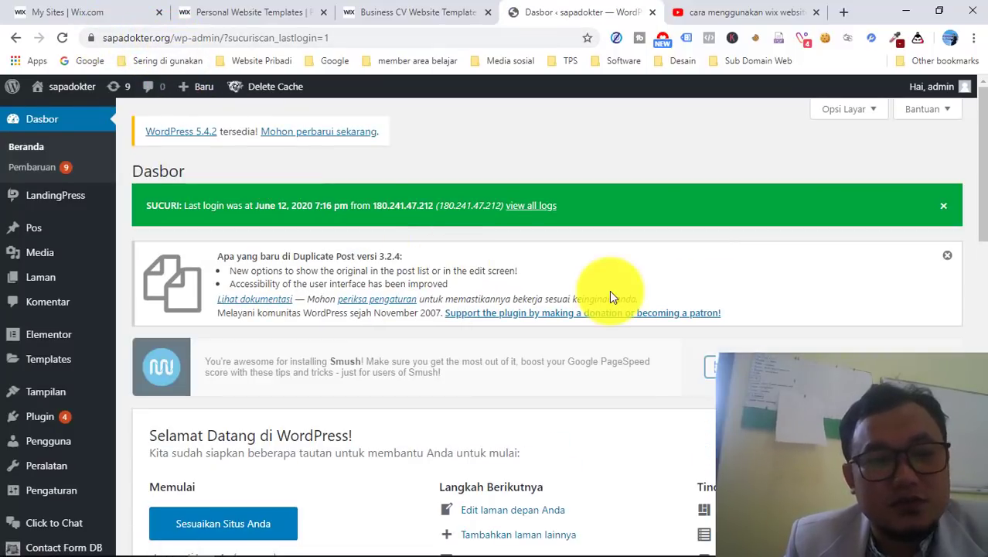
{"action": "mouse_move", "coordinate": [40, 282]}
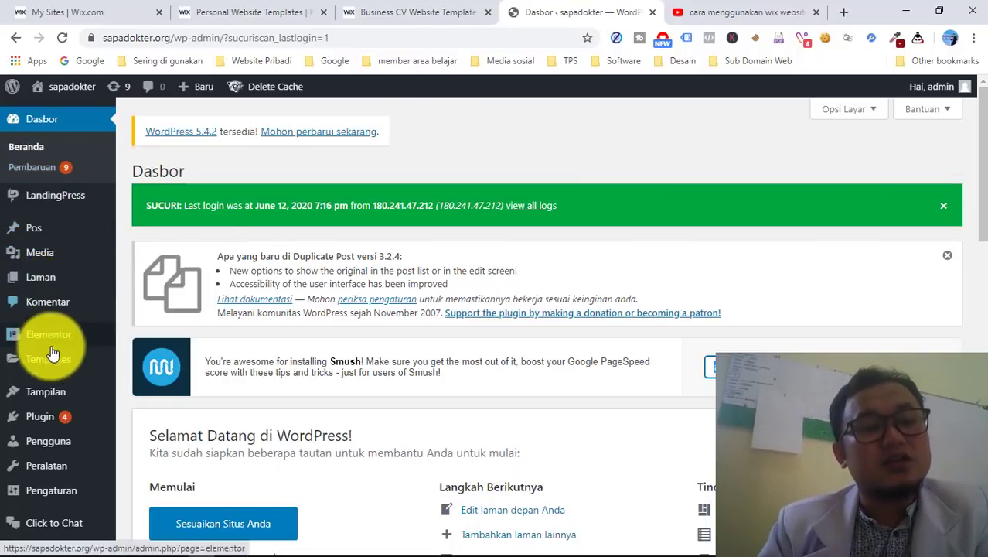
{"action": "mouse_move", "coordinate": [51, 289]}
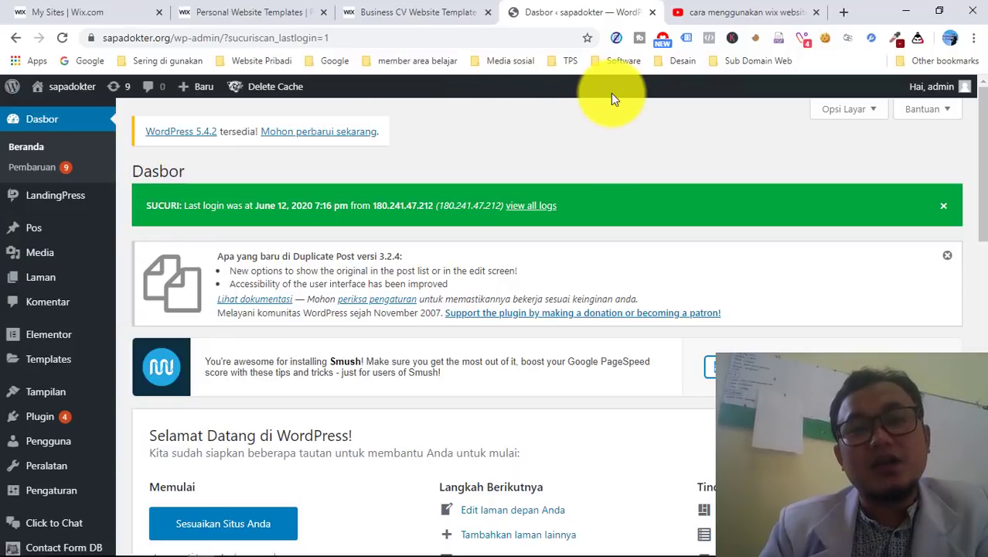
- Browse the Personal Website Templates grid, then return to SLIDE WEBSITE.pptx on slide 4 in PowerPoint
{"action": "left_click", "coordinate": [247, 14]}
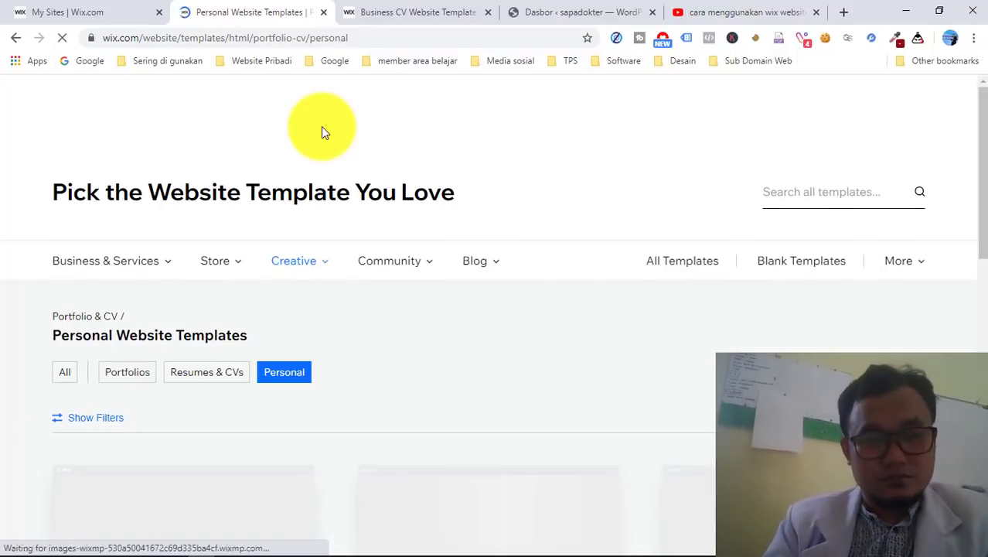
{"action": "scroll", "coordinate": [323, 132], "scroll_direction": "down", "scroll_amount": 6}
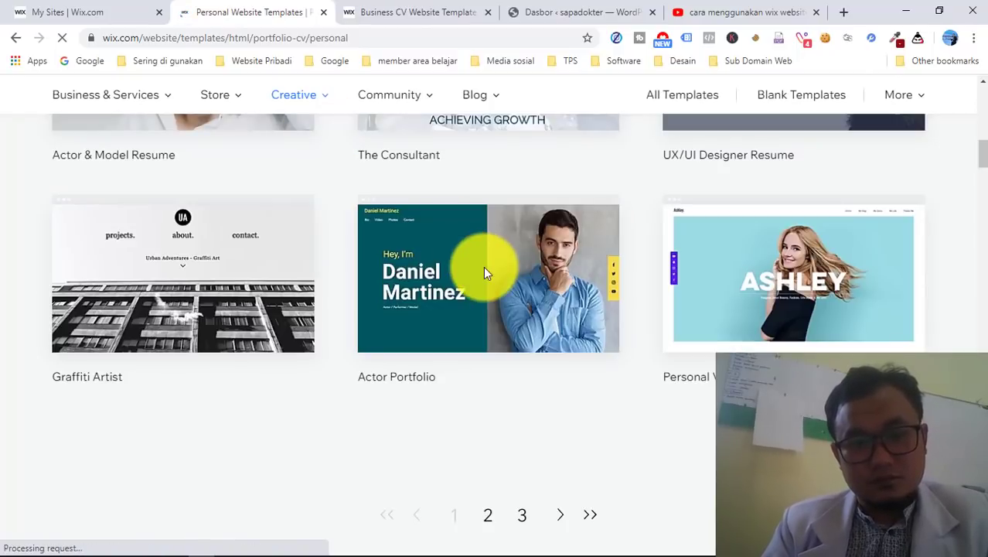
{"action": "scroll", "coordinate": [483, 266], "scroll_direction": "up", "scroll_amount": 10}
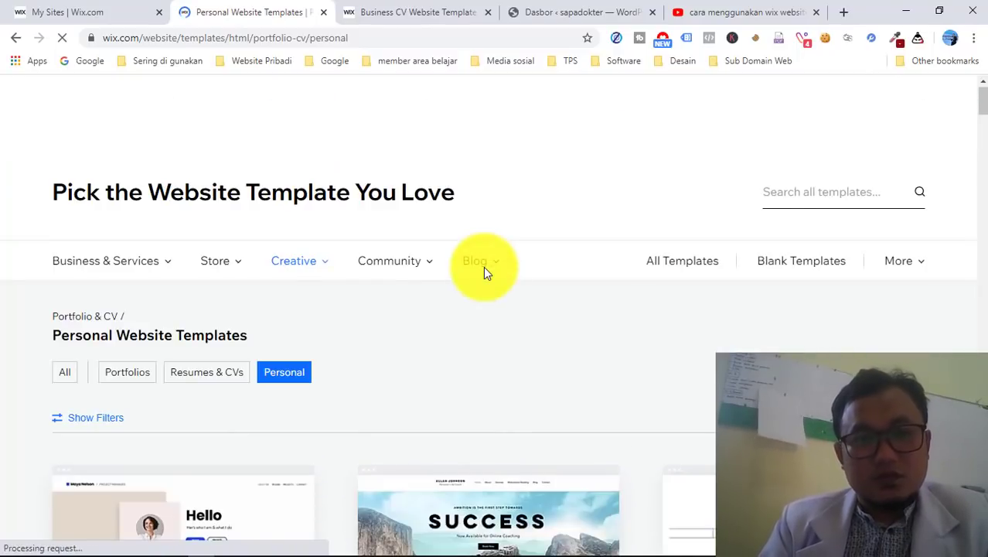
{"action": "scroll", "coordinate": [483, 266], "scroll_direction": "down", "scroll_amount": 1}
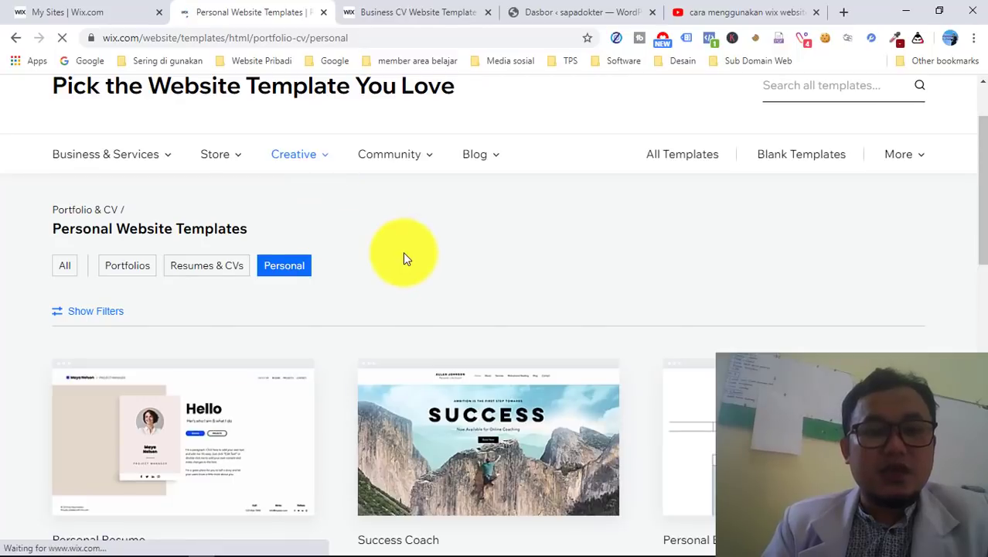
{"action": "scroll", "coordinate": [403, 258], "scroll_direction": "down", "scroll_amount": 2}
{"action": "scroll", "coordinate": [610, 244], "scroll_direction": "down", "scroll_amount": 6}
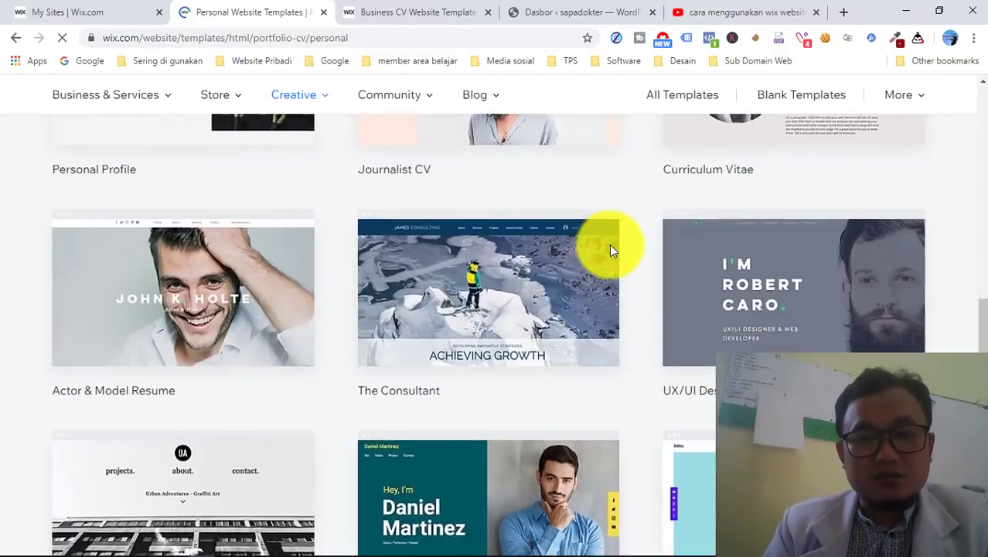
{"action": "scroll", "coordinate": [460, 353], "scroll_direction": "up", "scroll_amount": 8}
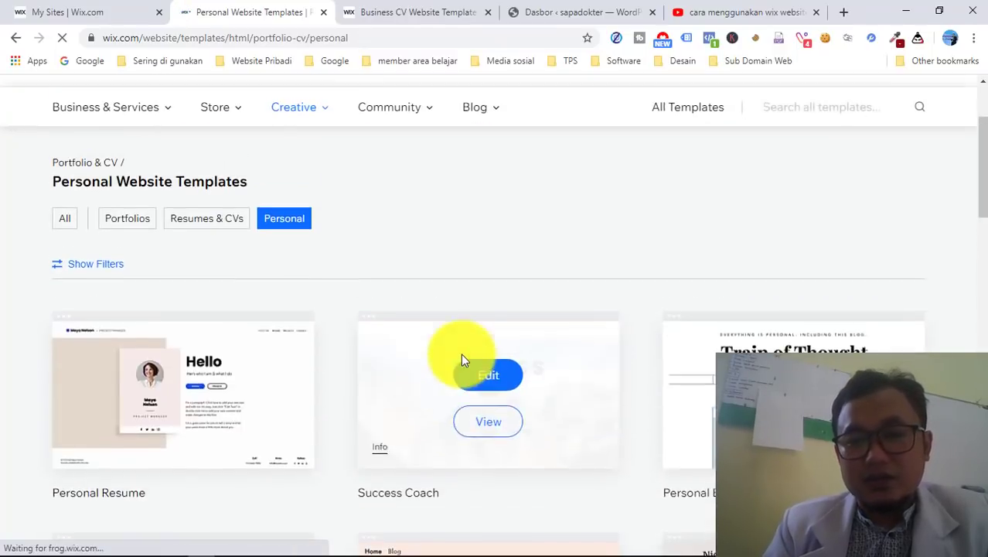
{"action": "scroll", "coordinate": [461, 354], "scroll_direction": "down", "scroll_amount": 2}
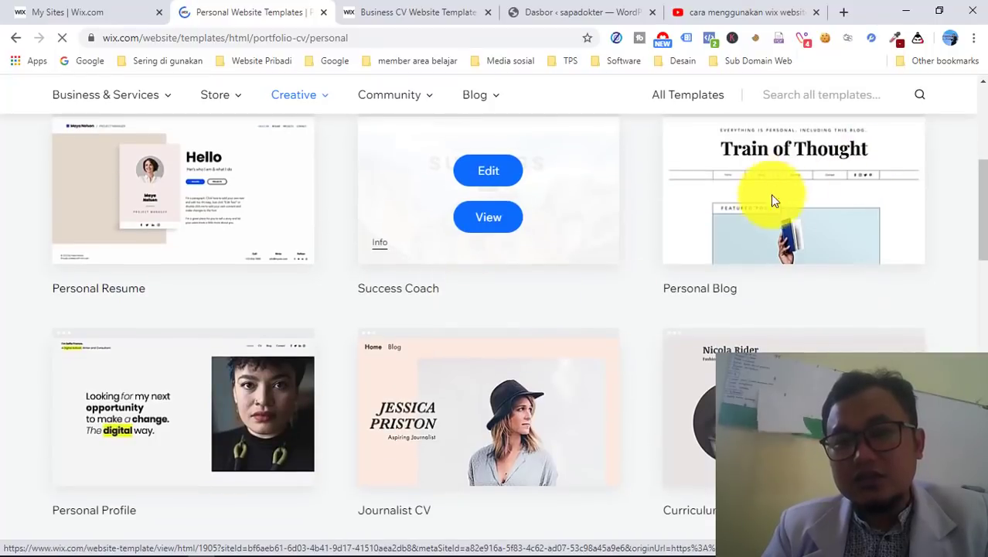
{"action": "scroll", "coordinate": [801, 286], "scroll_direction": "down", "scroll_amount": 1}
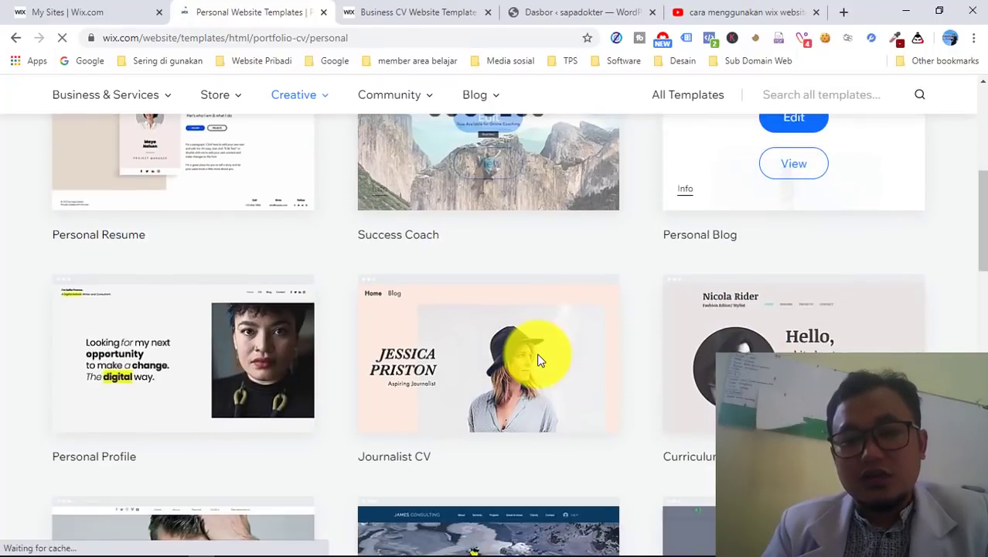
{"action": "scroll", "coordinate": [536, 353], "scroll_direction": "down", "scroll_amount": 2}
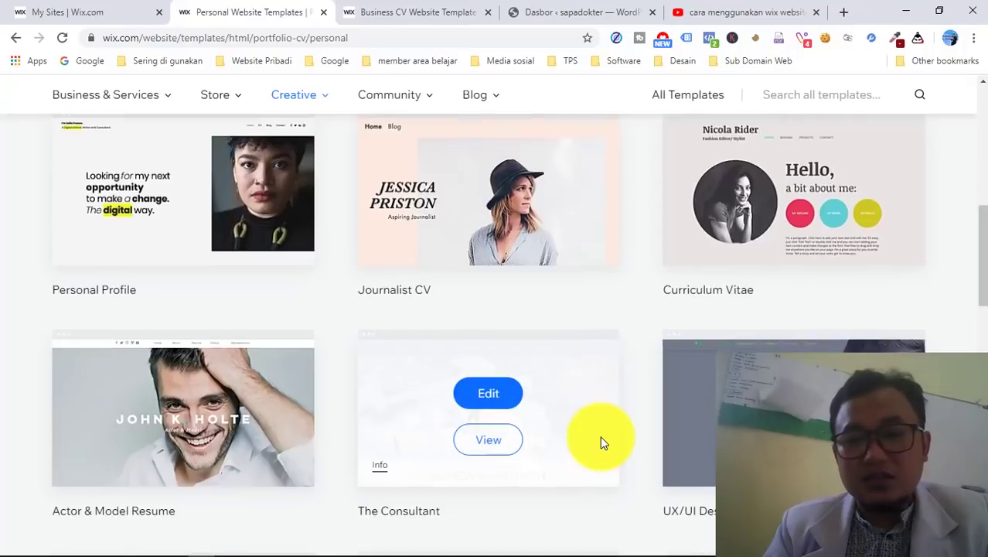
{"action": "scroll", "coordinate": [600, 439], "scroll_direction": "down", "scroll_amount": 4}
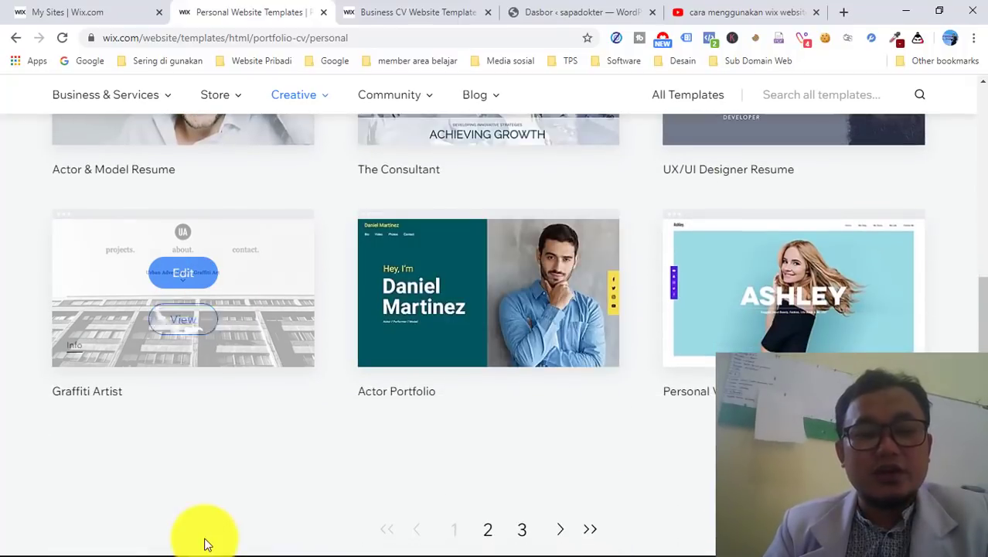
{"action": "mouse_move", "coordinate": [194, 545]}
{"action": "left_click", "coordinate": [68, 547]}
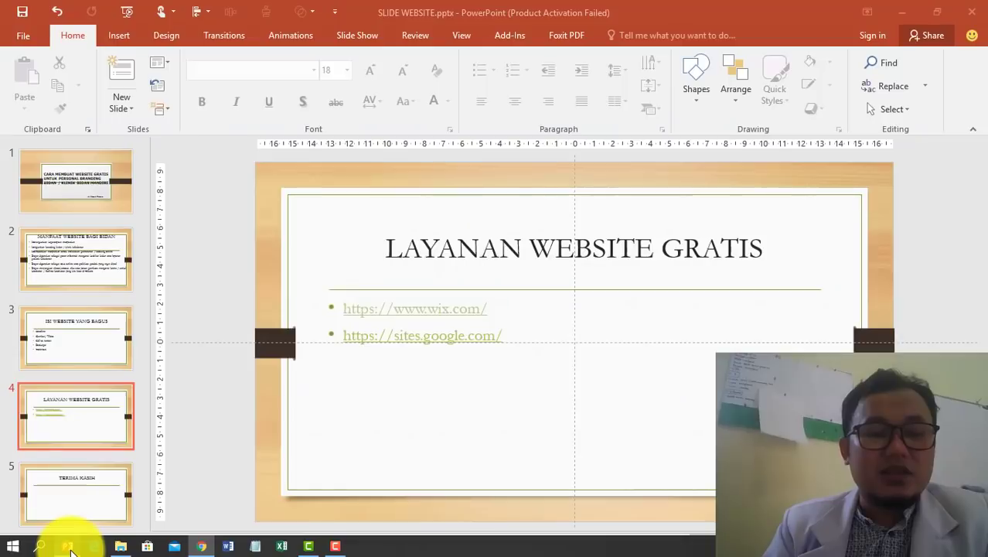
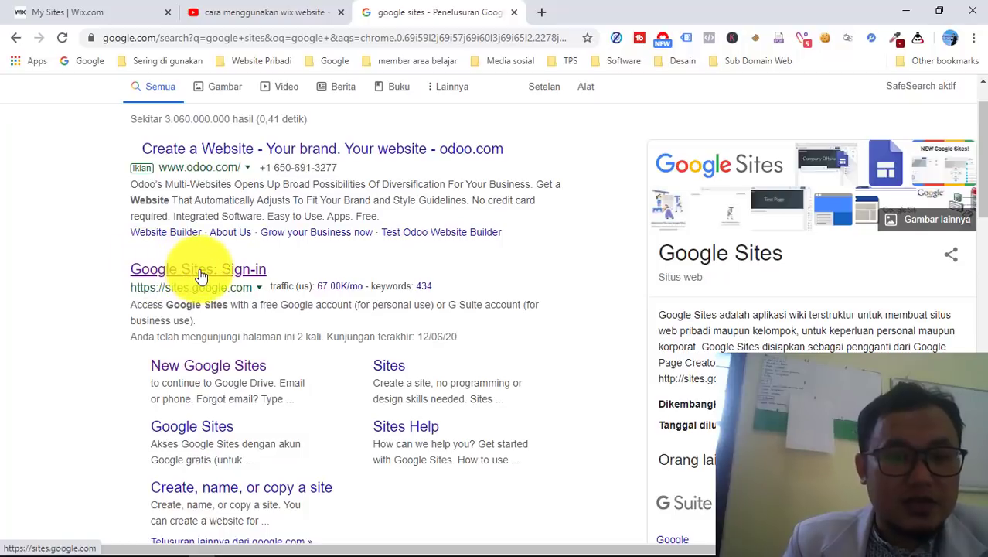
- Open the 'Google Sites: Sign-in' search result to reach sites.google.com/new
{"action": "left_click", "coordinate": [201, 276]}
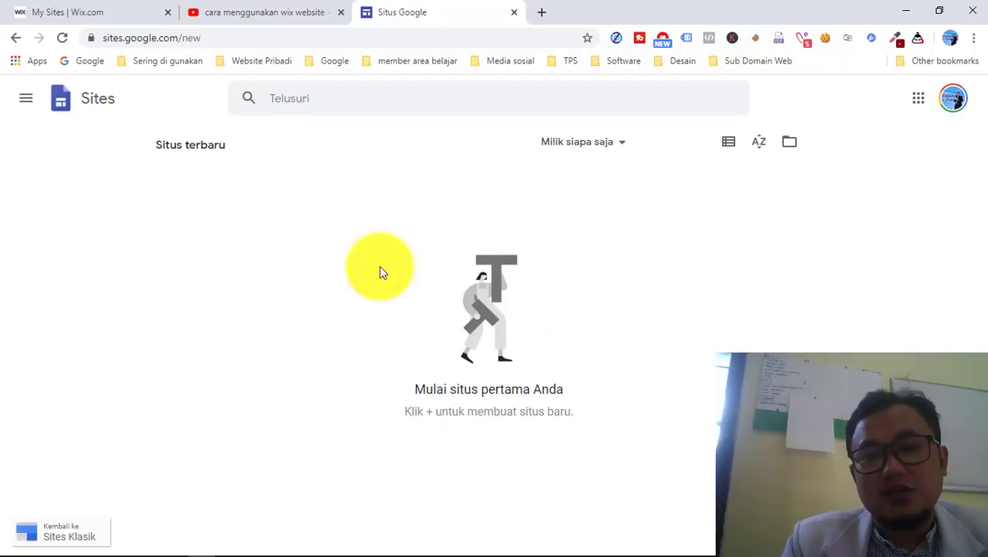
- Go to the recent sites list from the Sites drawer, reload, and start the blank 'Situs tanpa judul' site
{"action": "left_click", "coordinate": [25, 102]}
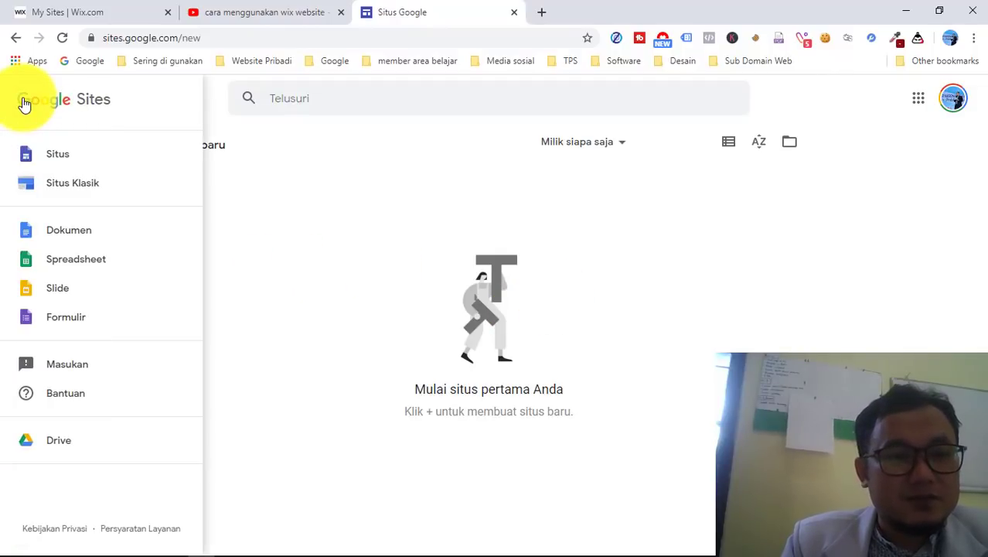
{"action": "left_click", "coordinate": [63, 158]}
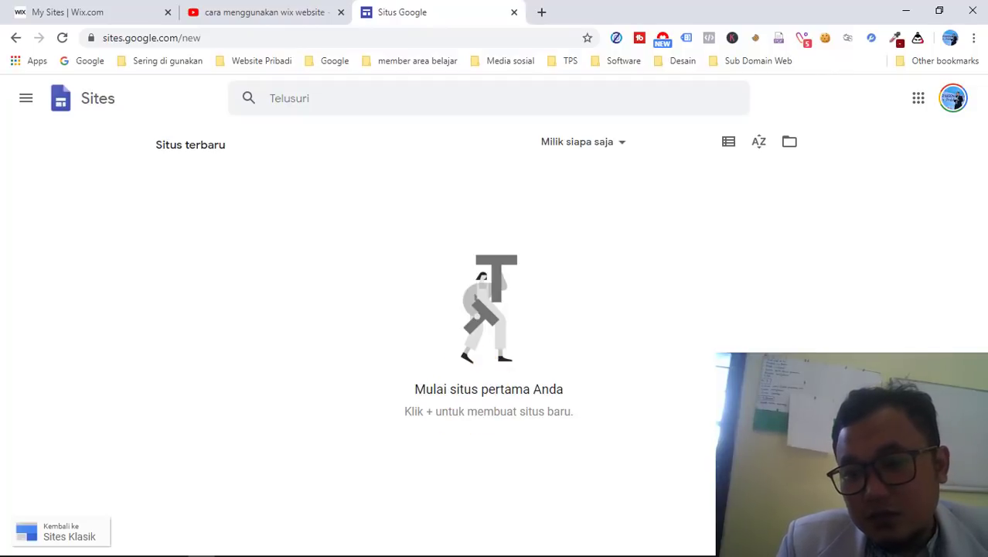
{"action": "key", "text": "F5"}
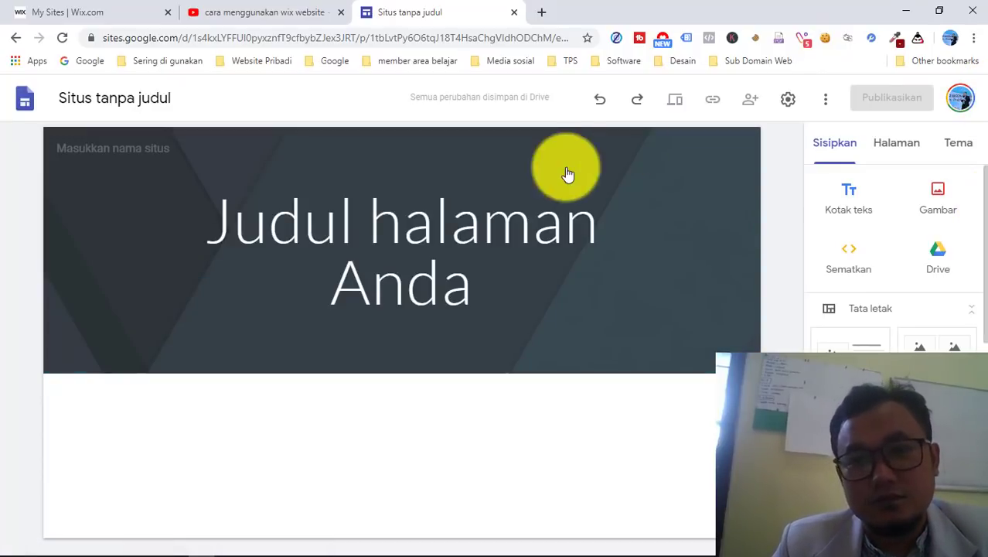
- Look over the site's Halaman list and the available Tema themes
{"action": "mouse_move", "coordinate": [310, 348]}
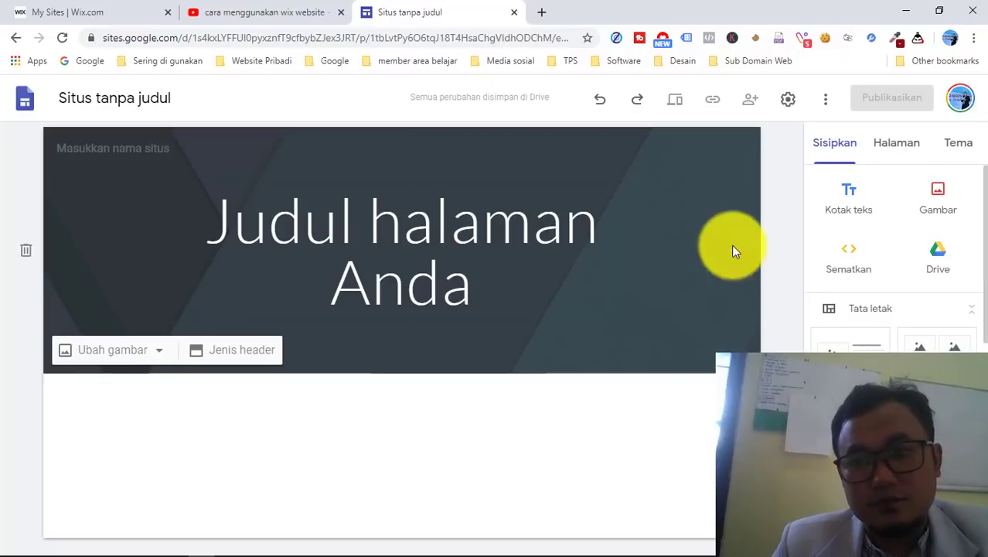
{"action": "left_click", "coordinate": [899, 147]}
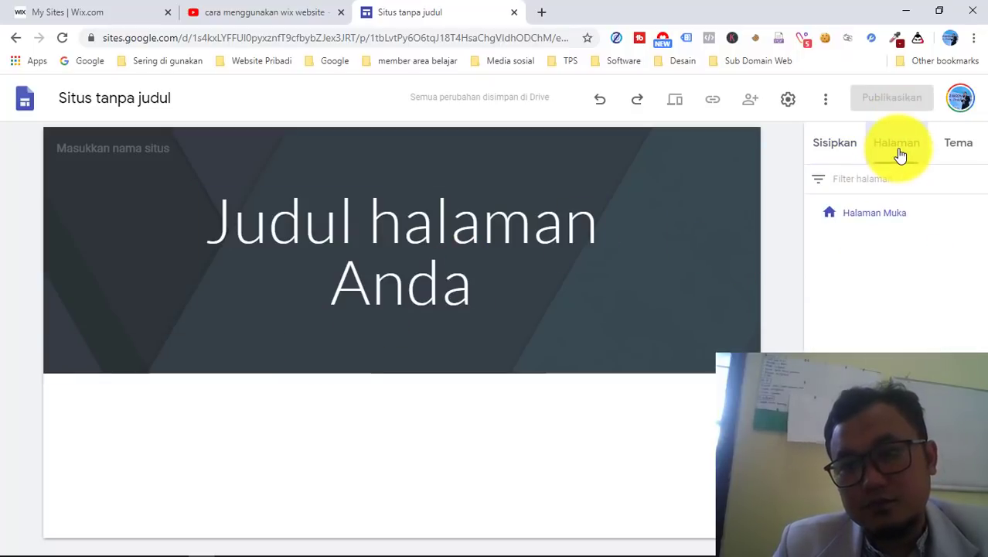
{"action": "left_click", "coordinate": [956, 149]}
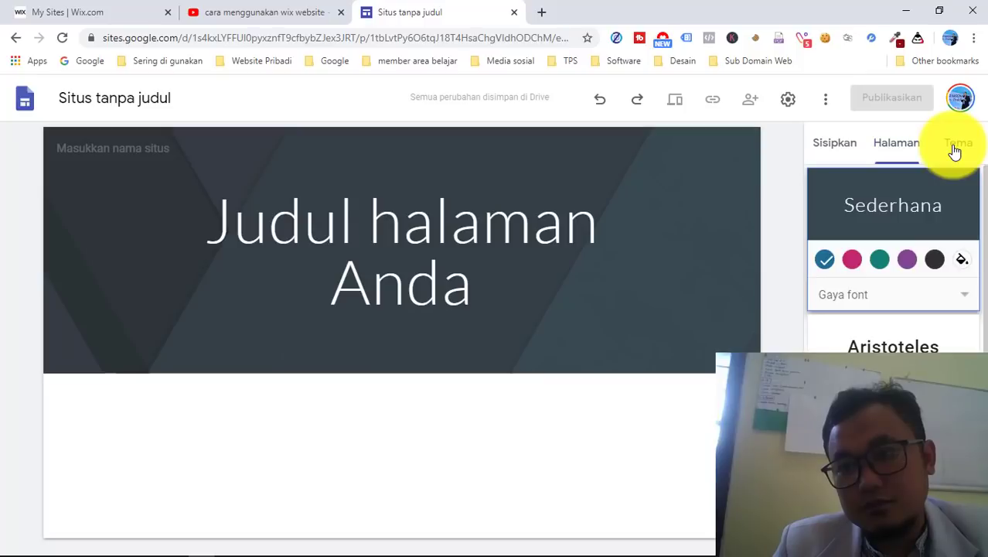
{"action": "scroll", "coordinate": [894, 321], "scroll_direction": "down", "scroll_amount": 2}
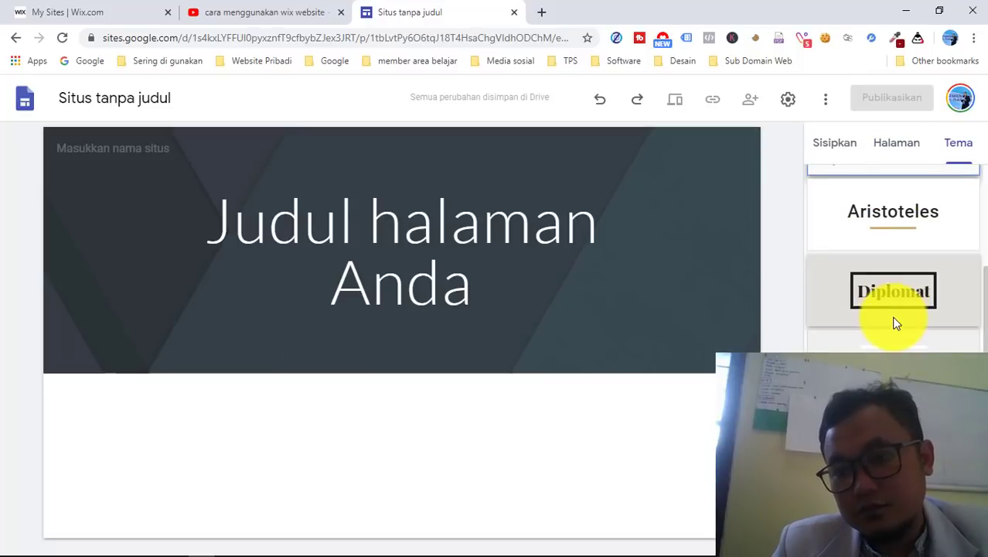
{"action": "scroll", "coordinate": [894, 324], "scroll_direction": "up", "scroll_amount": 2}
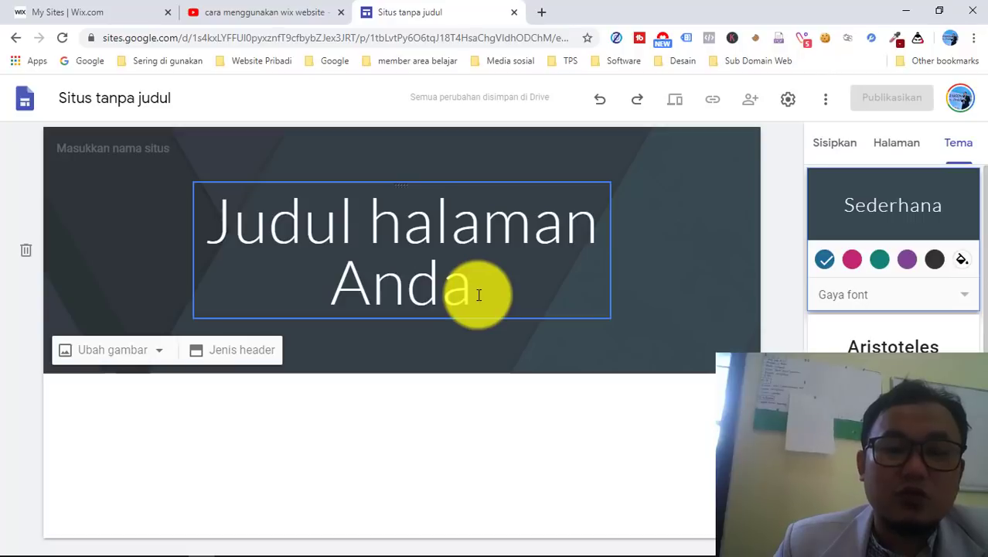
- Replace the 'Judul halaman Anda' header title with 'BIDAN EKA'
{"action": "key", "text": "BackSpace"}
{"action": "key", "text": "BackSpace"}
{"action": "key", "text": "BackSpace"}
{"action": "key", "text": "BackSpace"}
{"action": "key", "text": "BackSpace"}
{"action": "key", "text": "BackSpace"}
{"action": "key", "text": "BackSpace"}
{"action": "key", "text": "BackSpace"}
{"action": "key", "text": "BackSpace"}
{"action": "key", "text": "BackSpace"}
{"action": "key", "text": "BackSpace"}
{"action": "key", "text": "BackSpace"}
{"action": "key", "text": "BackSpace"}
{"action": "key", "text": "BackSpace"}
{"action": "key", "text": "BackSpace"}
{"action": "key", "text": "BackSpace"}
{"action": "key", "text": "BackSpace"}
{"action": "key", "text": "BackSpace"}
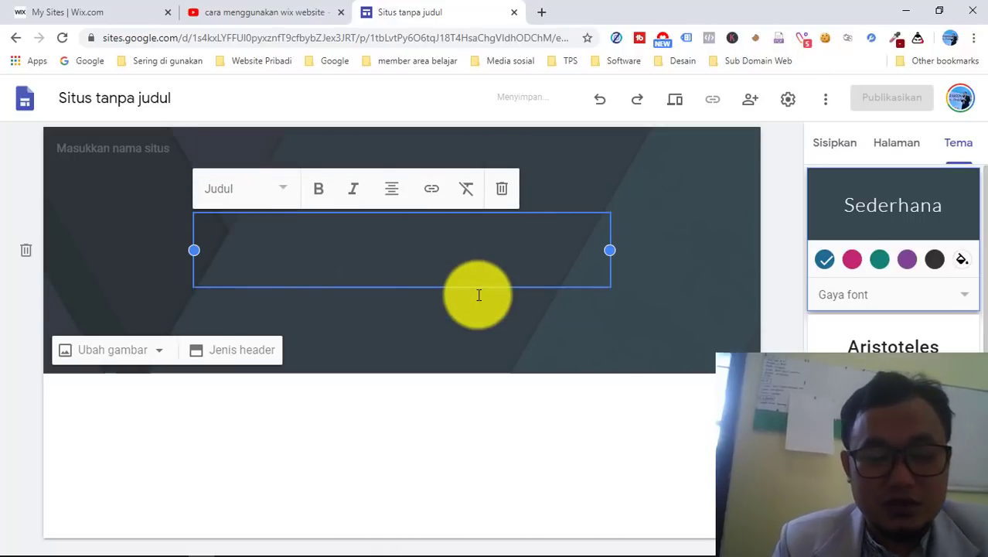
{"action": "type", "text": "BIDAN EKA"}
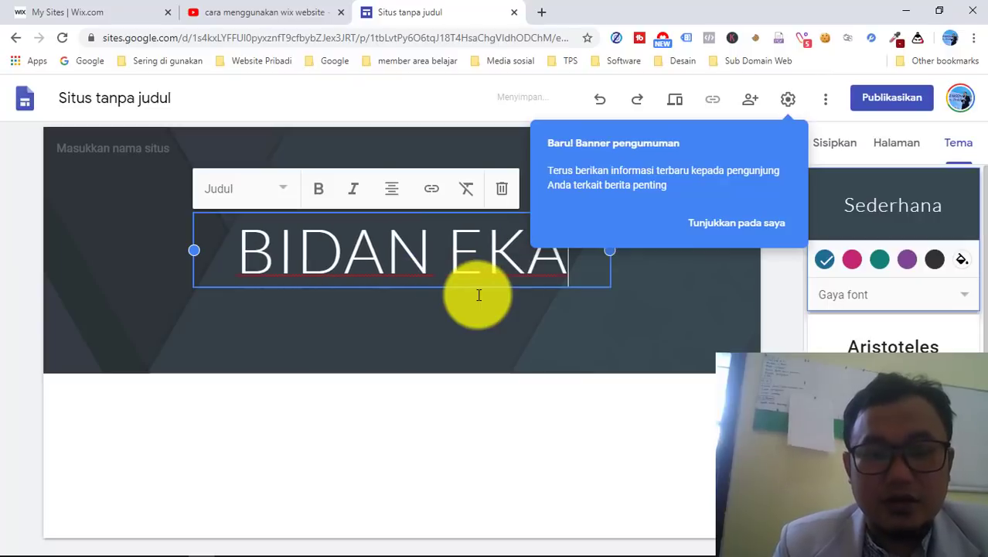
{"action": "left_click", "coordinate": [591, 429]}
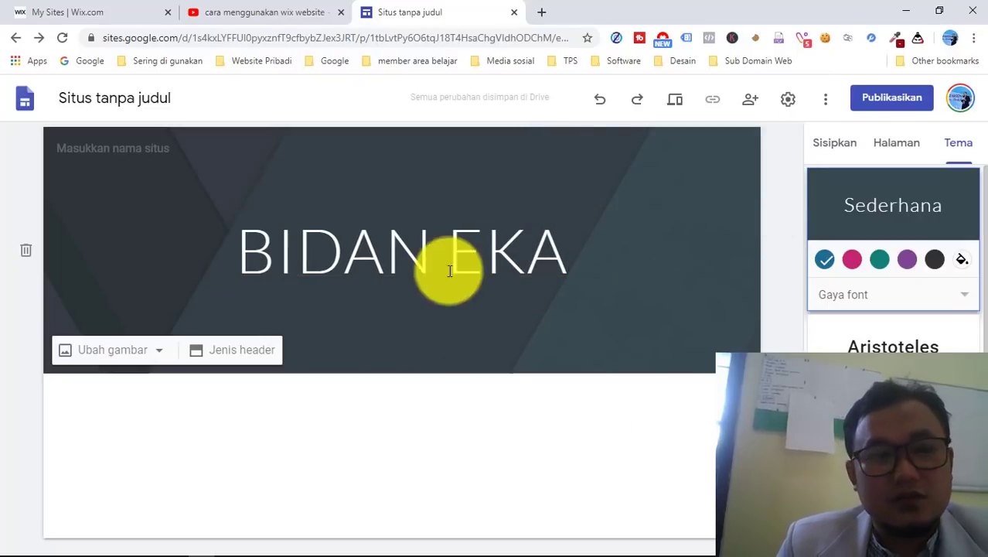
- Set the header background to the gallery photo of an audio mixing console
{"action": "left_click", "coordinate": [160, 354]}
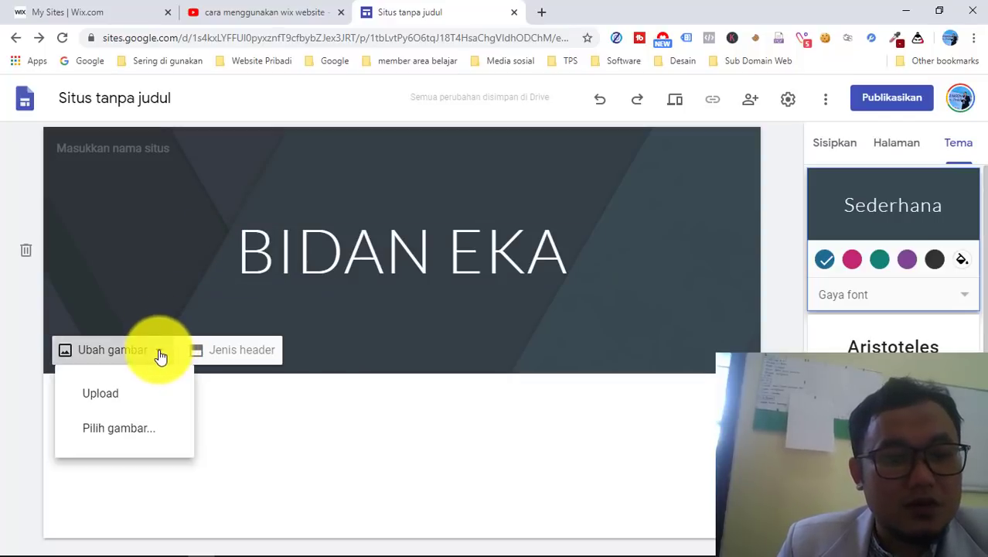
{"action": "left_click", "coordinate": [126, 442]}
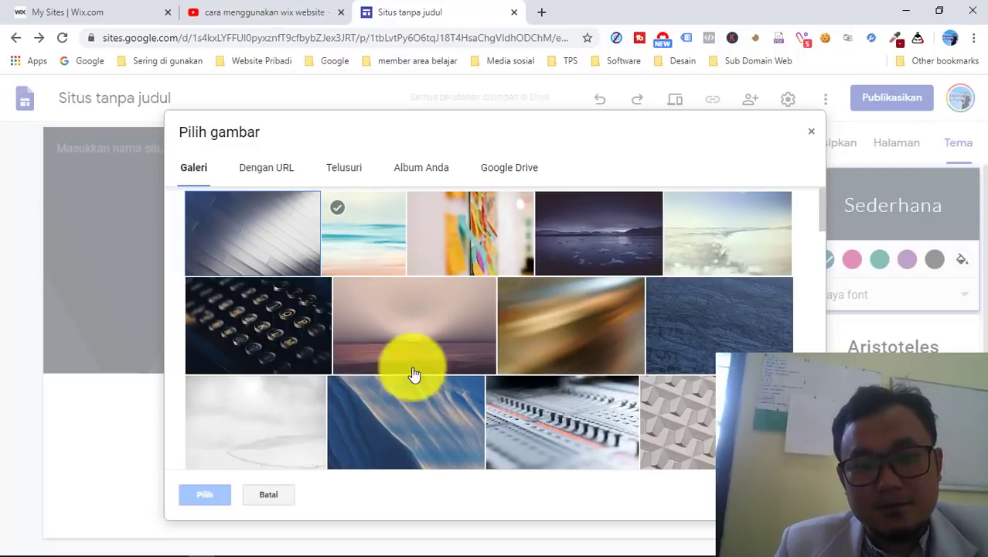
{"action": "left_click", "coordinate": [562, 413]}
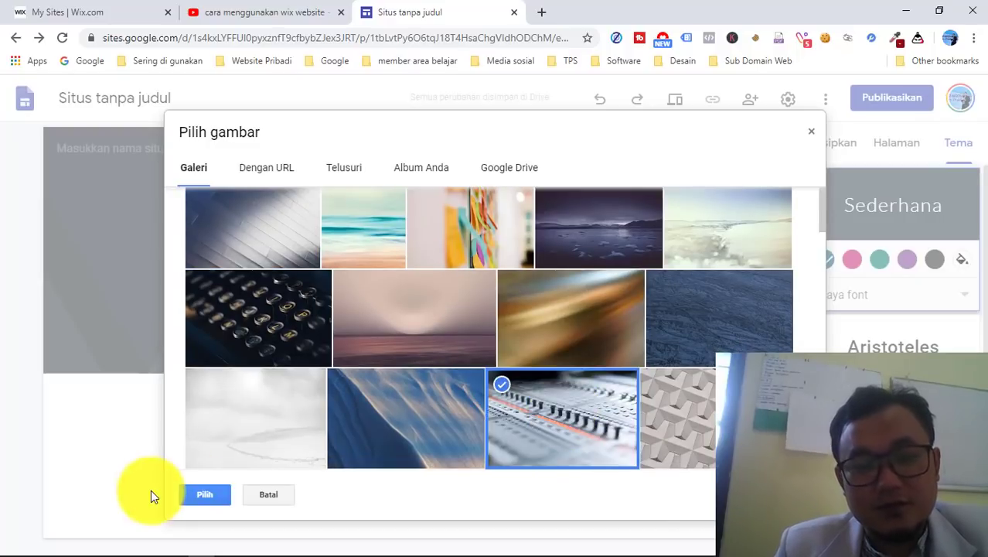
{"action": "left_click", "coordinate": [208, 495]}
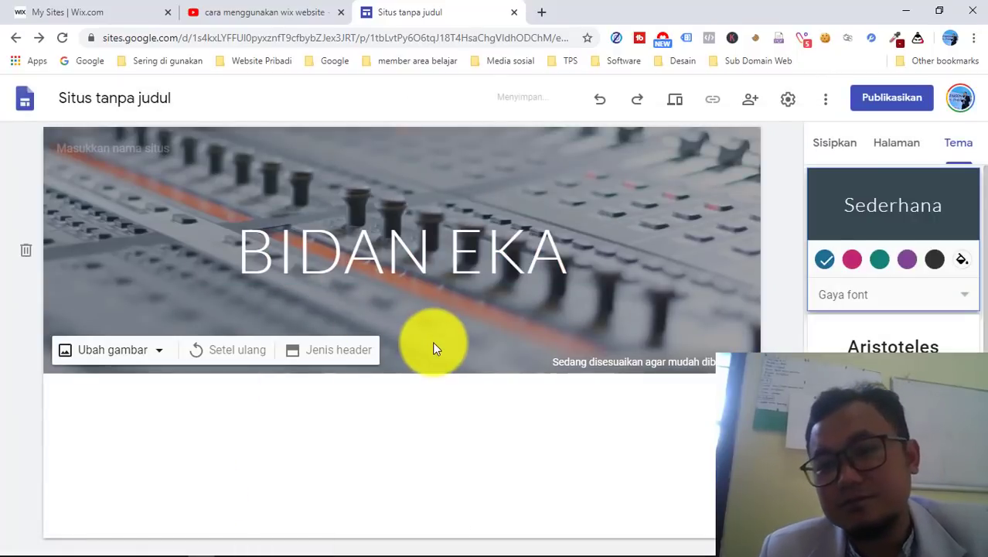
{"action": "left_click", "coordinate": [842, 146]}
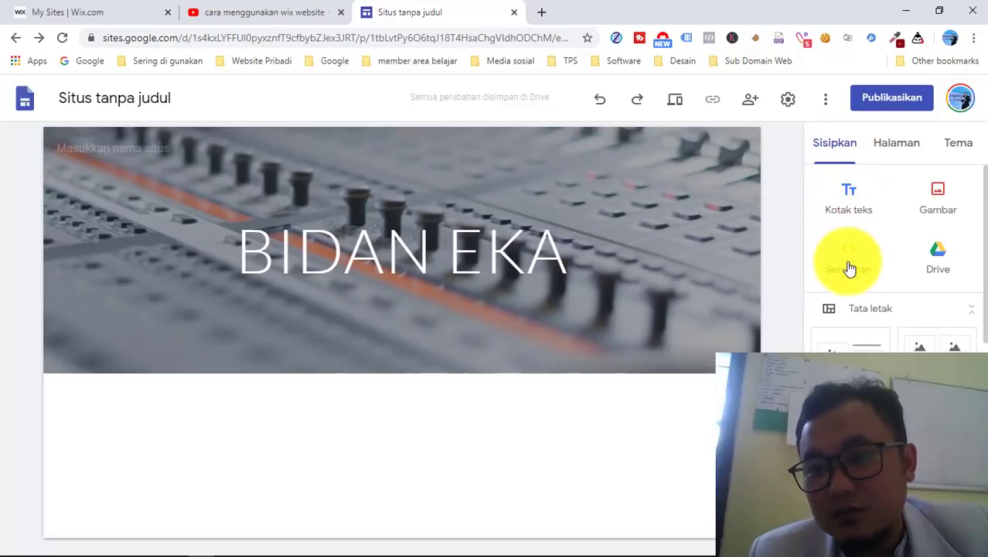
- Add an image-and-text layout section and upload the man's photo from Downloads into it
{"action": "scroll", "coordinate": [849, 303], "scroll_direction": "down", "scroll_amount": 1}
{"action": "scroll", "coordinate": [849, 303], "scroll_direction": "up", "scroll_amount": 1}
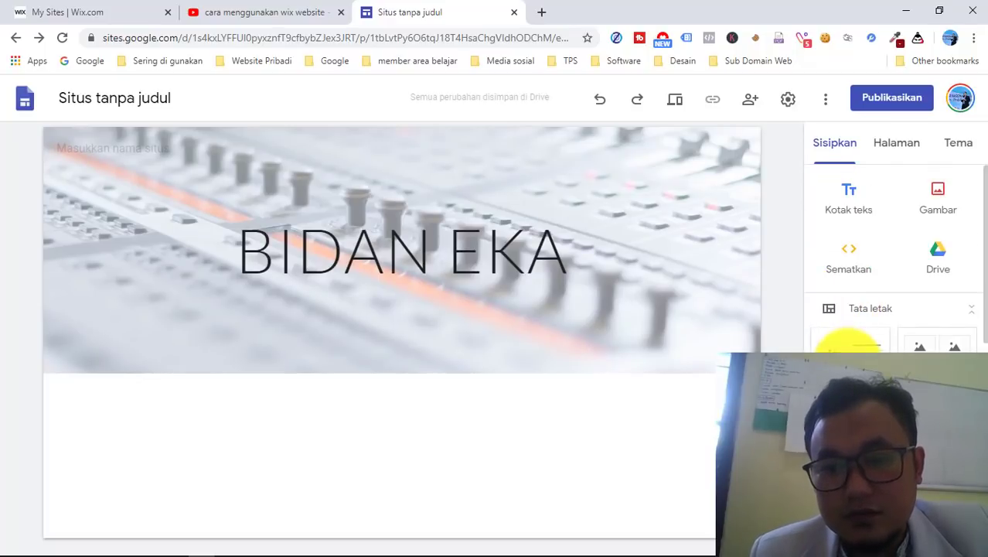
{"action": "left_click", "coordinate": [849, 344]}
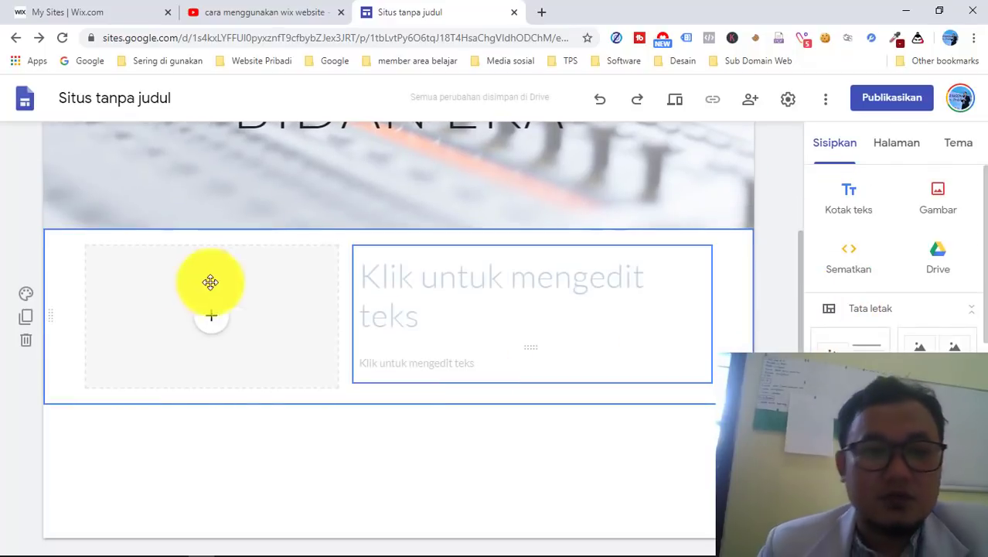
{"action": "scroll", "coordinate": [514, 304], "scroll_direction": "up", "scroll_amount": 1}
{"action": "left_click", "coordinate": [207, 384]}
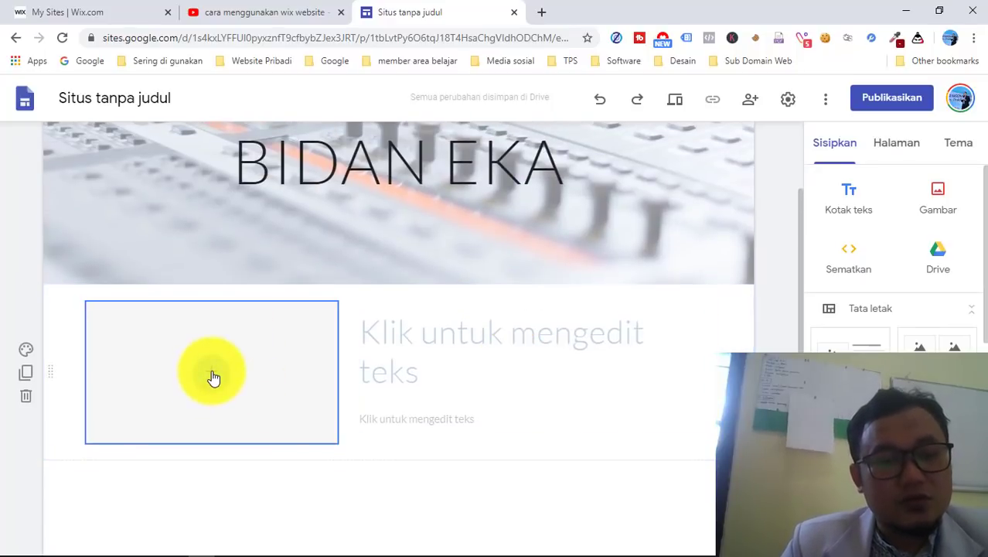
{"action": "left_click", "coordinate": [214, 378]}
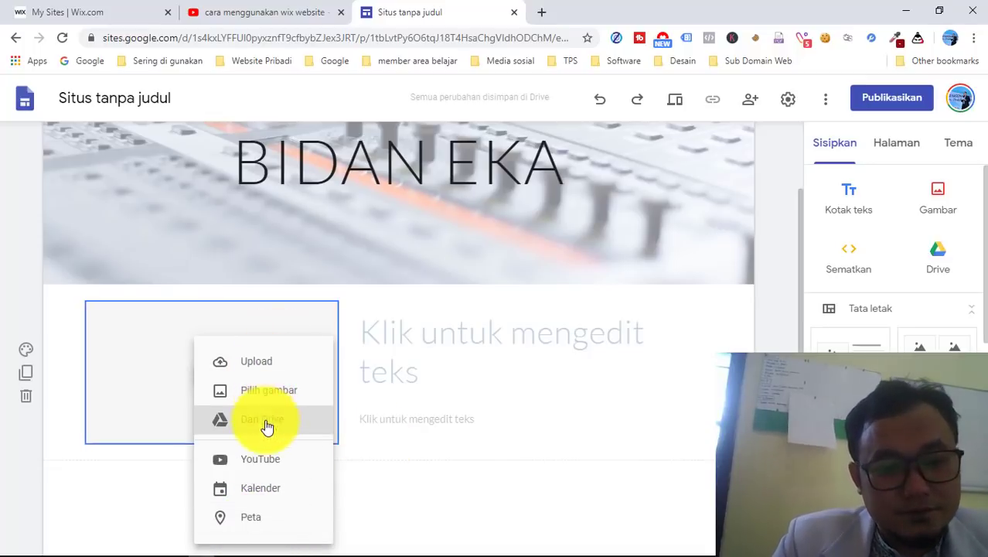
{"action": "left_click", "coordinate": [254, 365]}
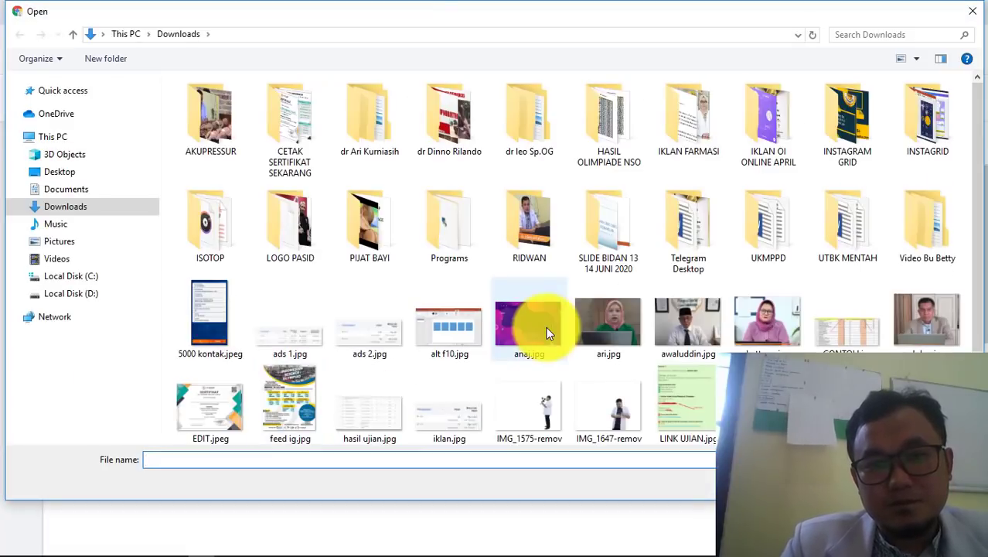
{"action": "double_click", "coordinate": [925, 338]}
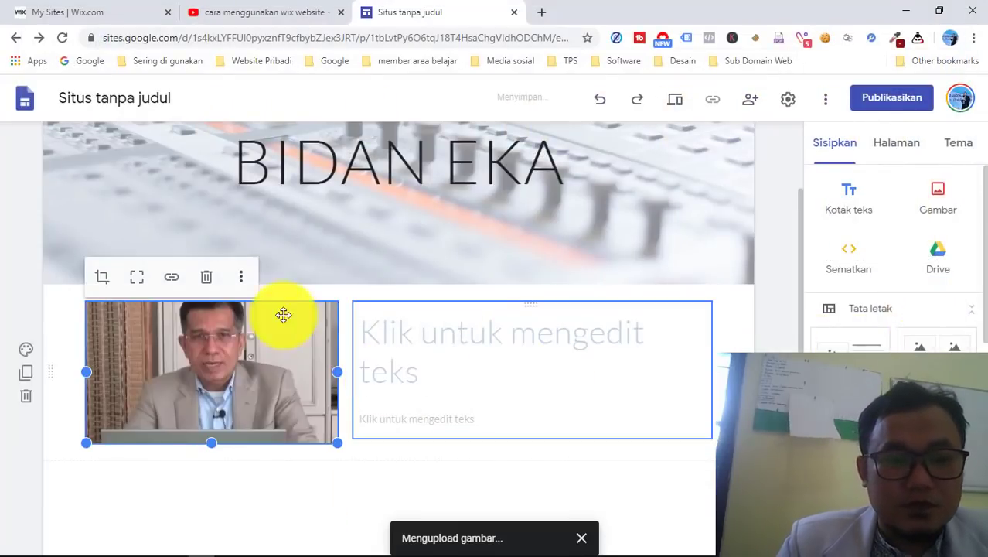
{"action": "left_click", "coordinate": [275, 483]}
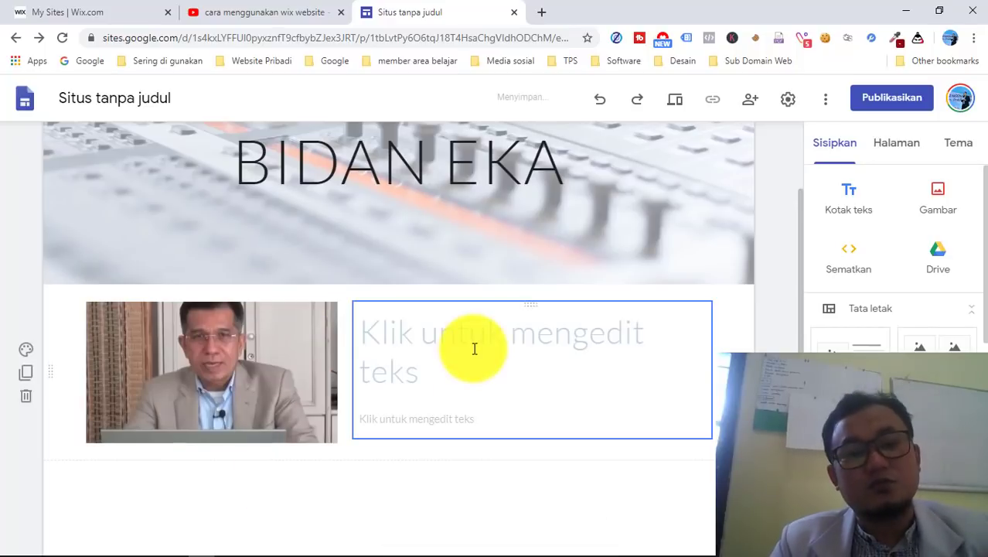
- Retitle the header to 'dr Leo Sp.OG'
{"action": "scroll", "coordinate": [474, 349], "scroll_direction": "up", "scroll_amount": 1}
{"action": "left_click", "coordinate": [549, 220]}
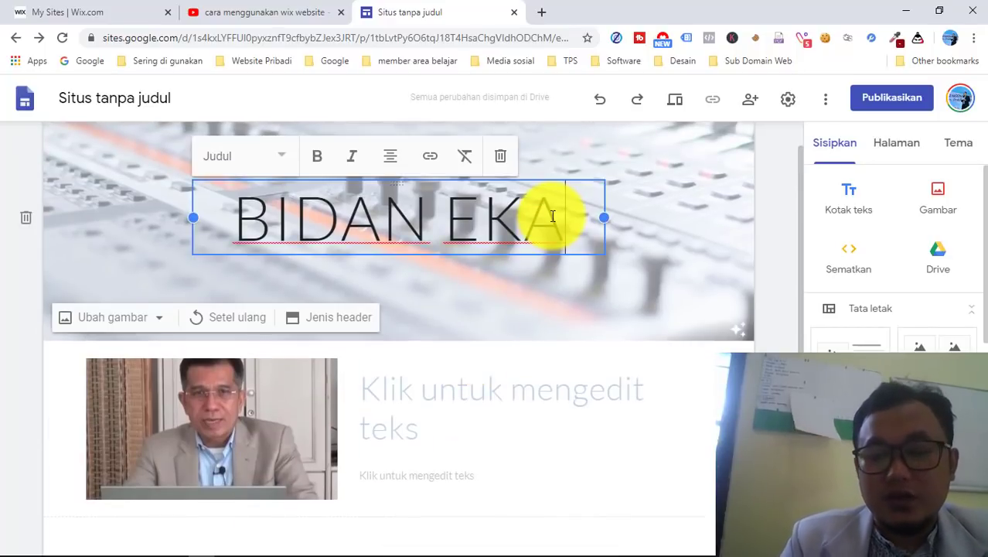
{"action": "key", "text": "BackSpace"}
{"action": "key", "text": "BackSpace"}
{"action": "key", "text": "BackSpace"}
{"action": "key", "text": "BackSpace"}
{"action": "key", "text": "BackSpace"}
{"action": "key", "text": "BackSpace"}
{"action": "key", "text": "BackSpace"}
{"action": "key", "text": "BackSpace"}
{"action": "key", "text": "BackSpace"}
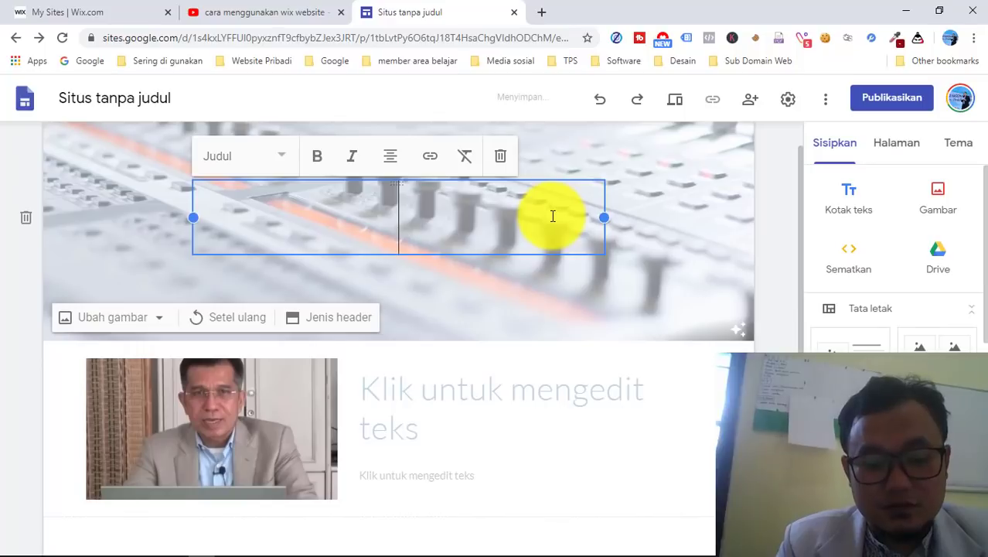
{"action": "type", "text": "dr L"}
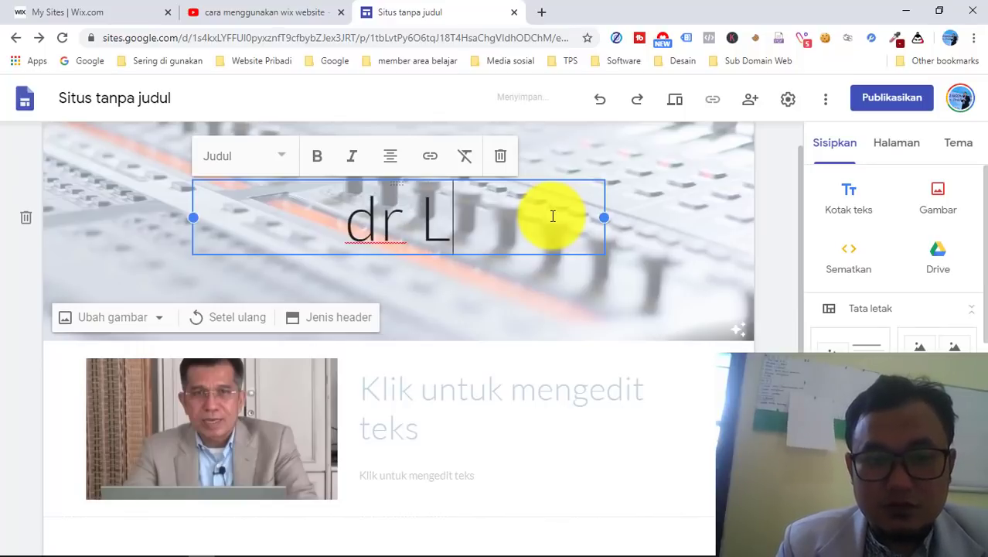
{"action": "type", "text": "eo S"}
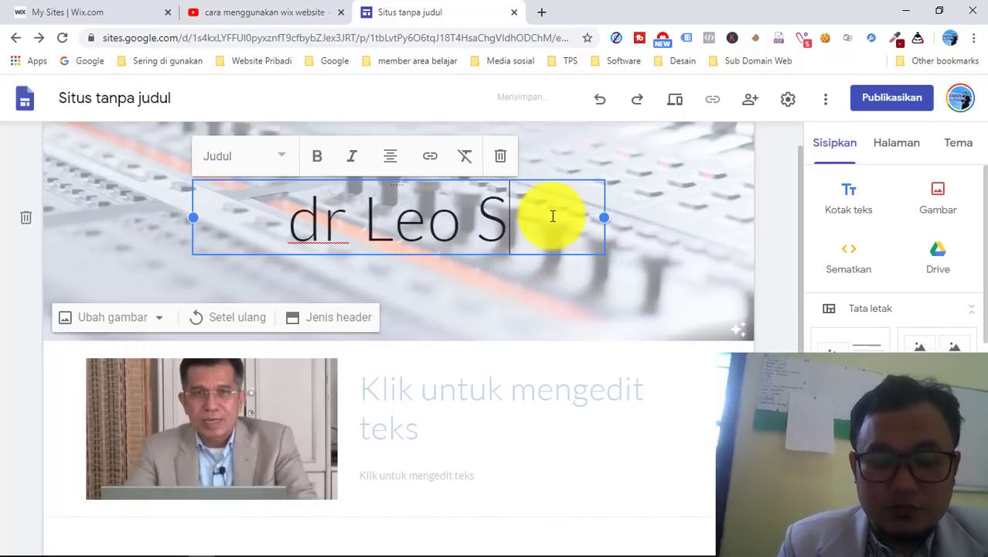
{"action": "type", "text": "p.OG"}
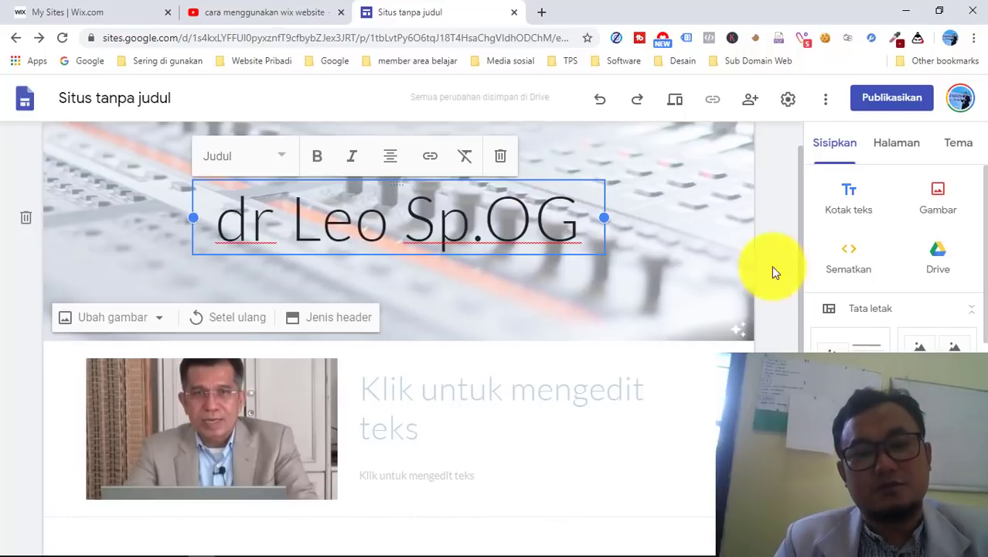
{"action": "left_click", "coordinate": [690, 265]}
- Restore the accidentally deleted text box and give it the heading 'Keahlian :' beside the photo
{"action": "scroll", "coordinate": [690, 264], "scroll_direction": "down", "scroll_amount": 1}
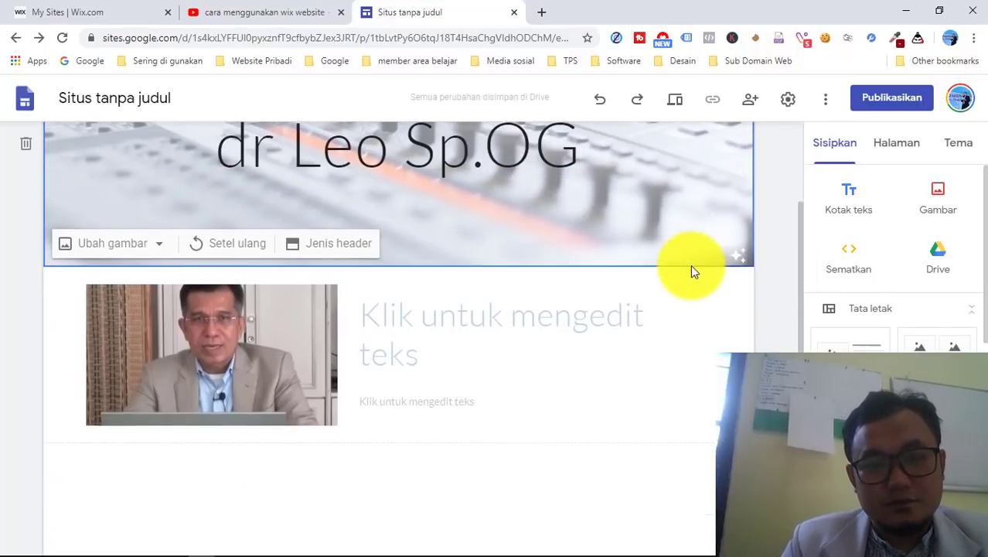
{"action": "left_click", "coordinate": [419, 356]}
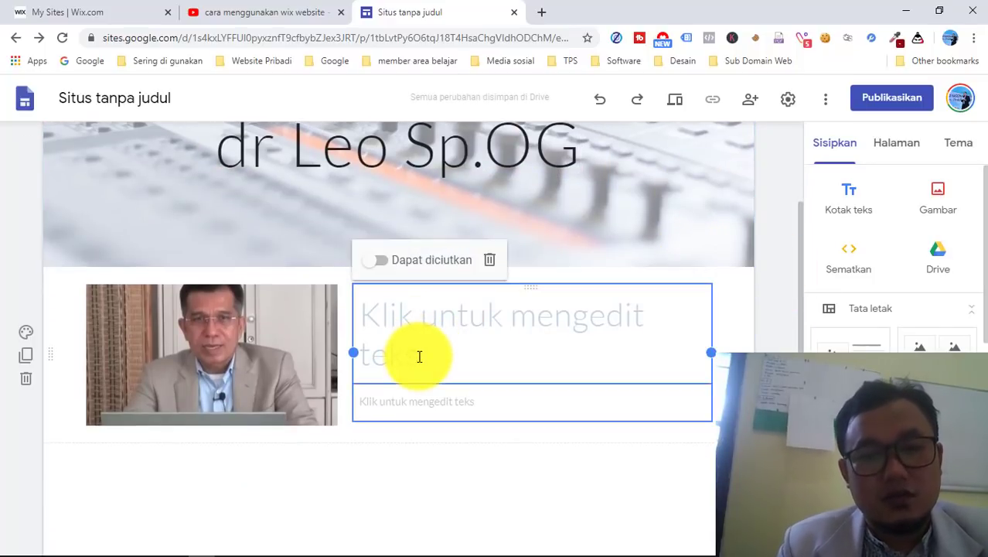
{"action": "key", "text": "Delete"}
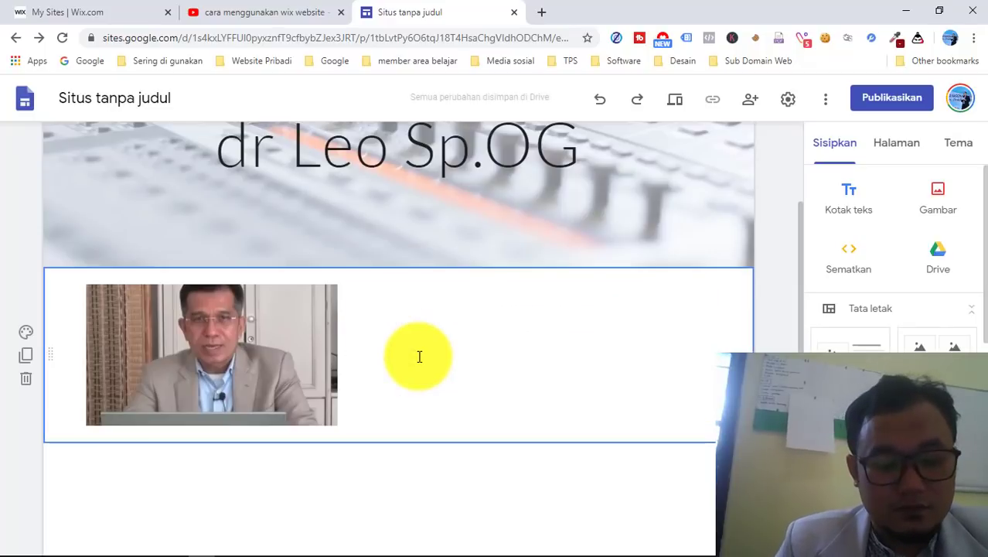
{"action": "key", "text": "ctrl+z"}
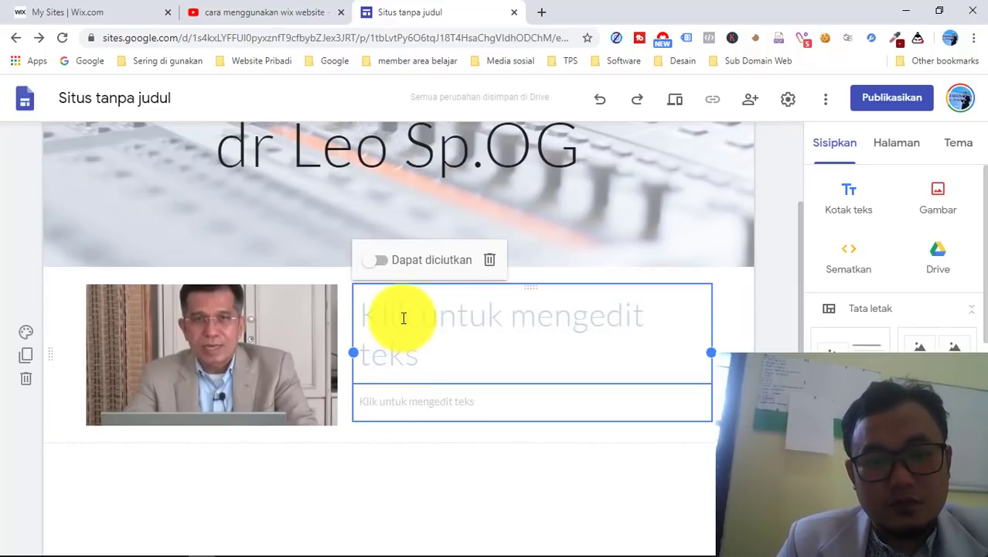
{"action": "left_click", "coordinate": [403, 318]}
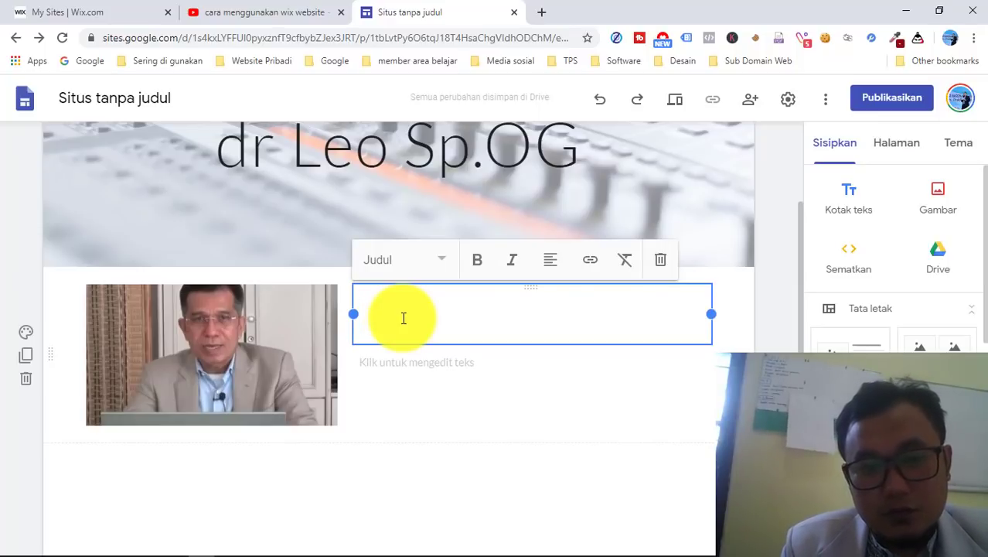
{"action": "type", "text": "Keahlian :"}
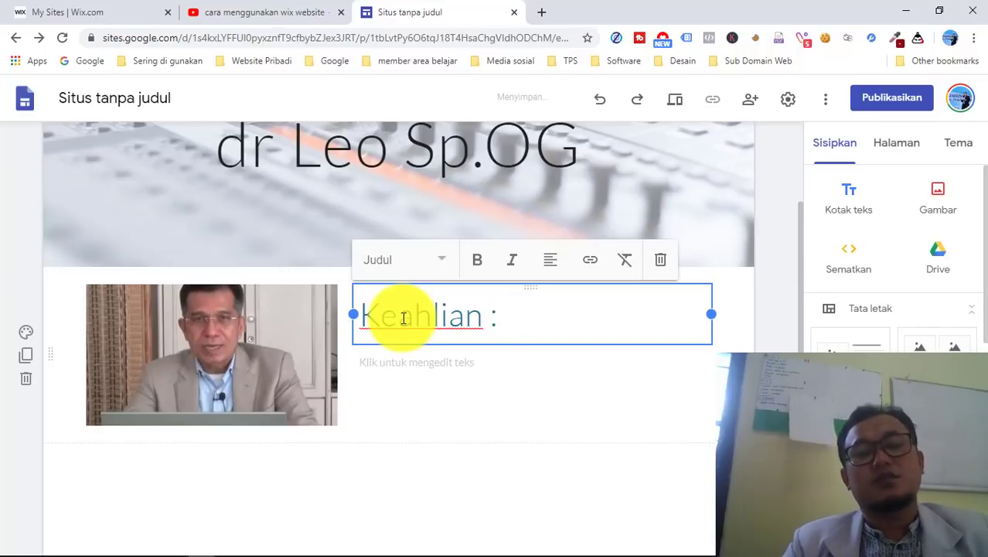
{"action": "double_click", "coordinate": [506, 435]}
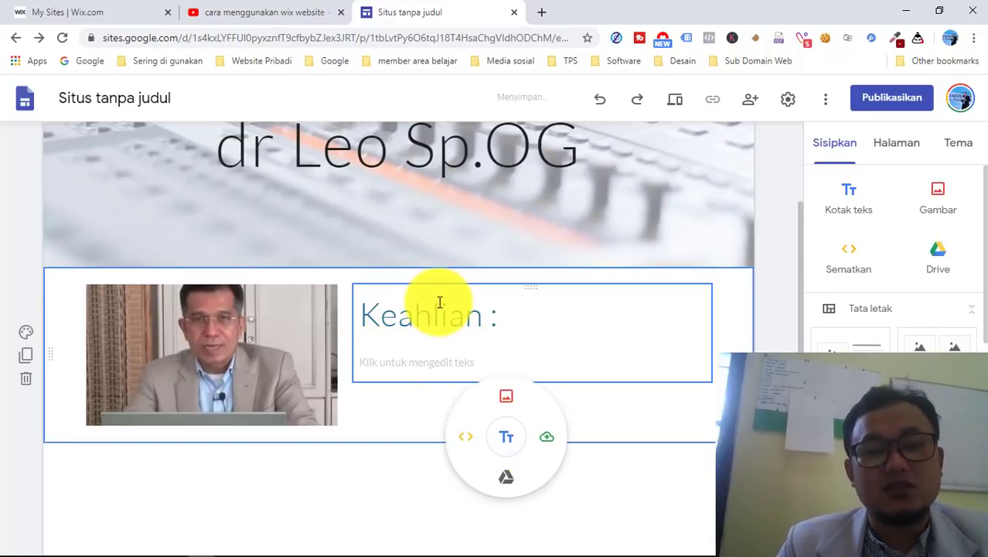
{"action": "scroll", "coordinate": [451, 392], "scroll_direction": "down", "scroll_amount": 1}
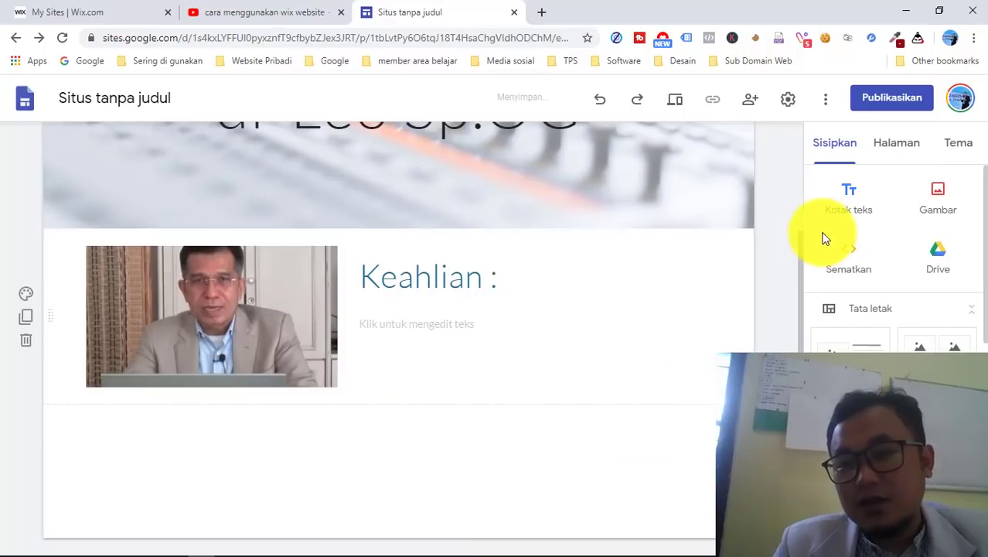
{"action": "scroll", "coordinate": [915, 249], "scroll_direction": "down", "scroll_amount": 1}
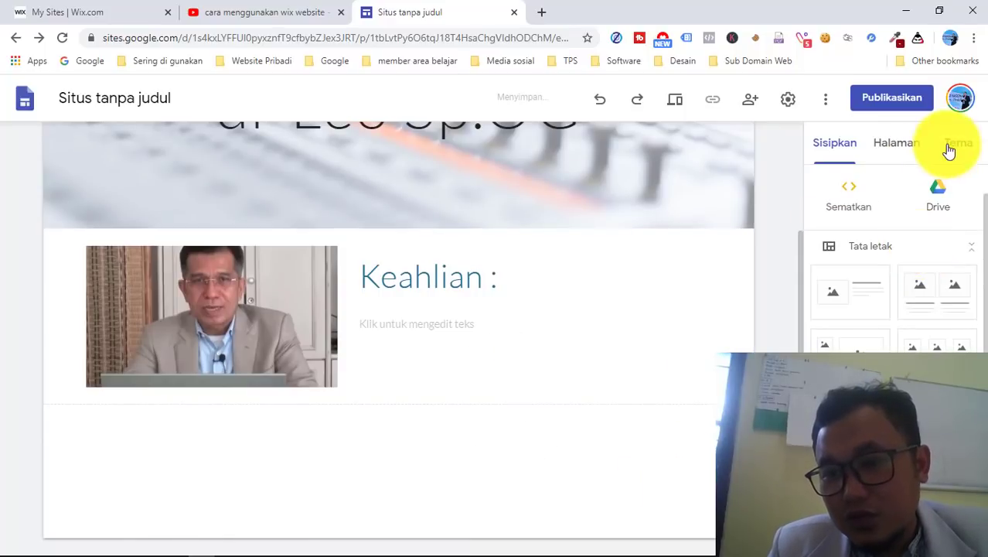
{"action": "scroll", "coordinate": [851, 317], "scroll_direction": "down", "scroll_amount": 1}
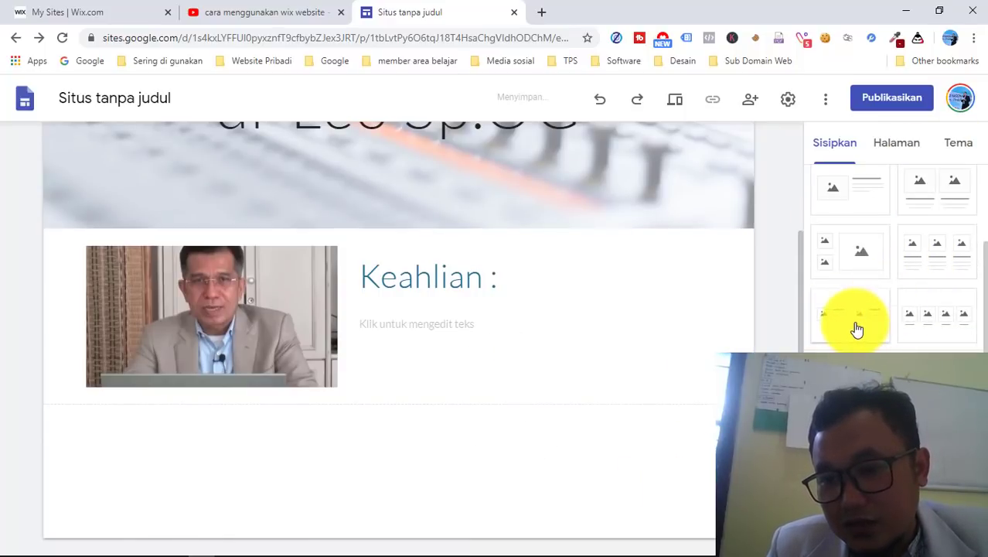
- Add a two-column image-and-text section and choose YouTube for its left placeholder
{"action": "left_click", "coordinate": [856, 328]}
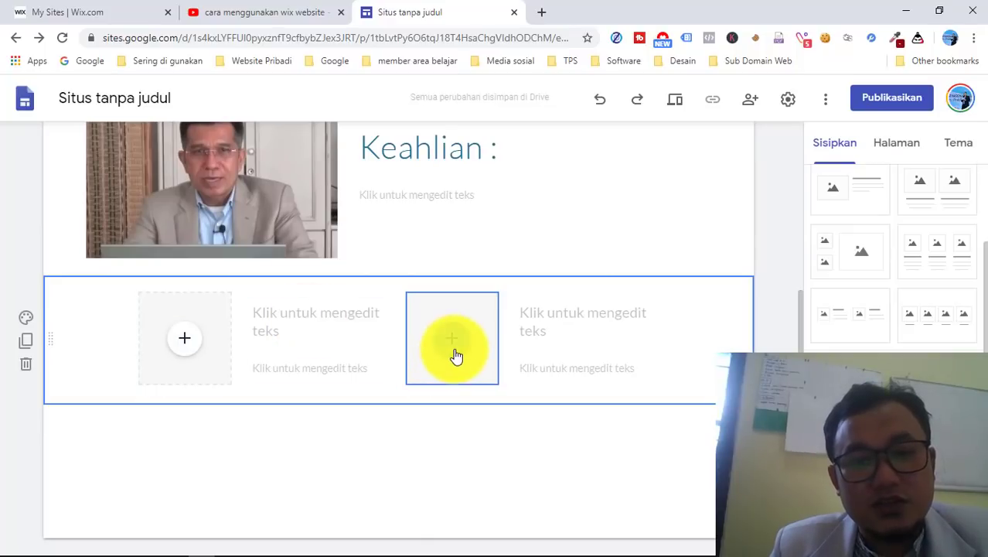
{"action": "left_click", "coordinate": [185, 346]}
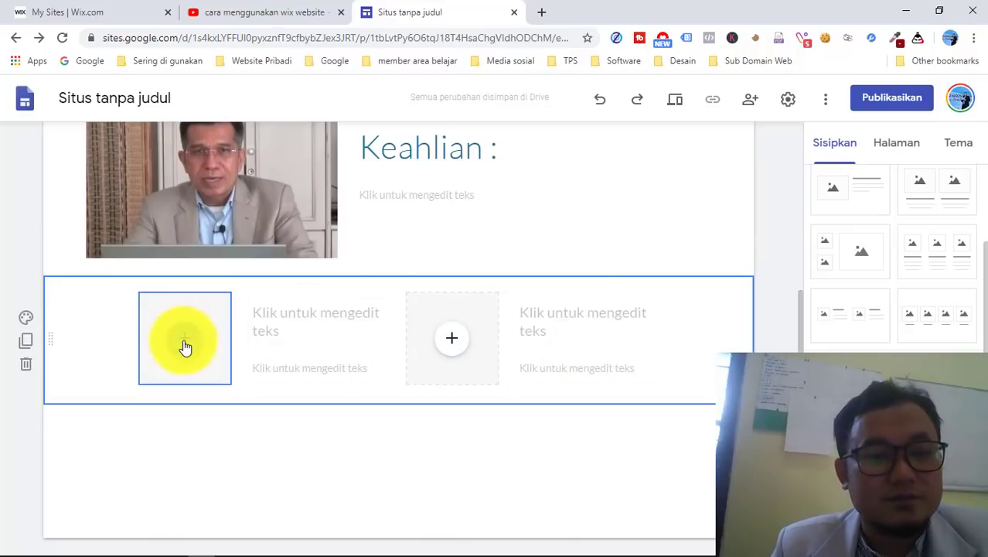
{"action": "left_click", "coordinate": [186, 346]}
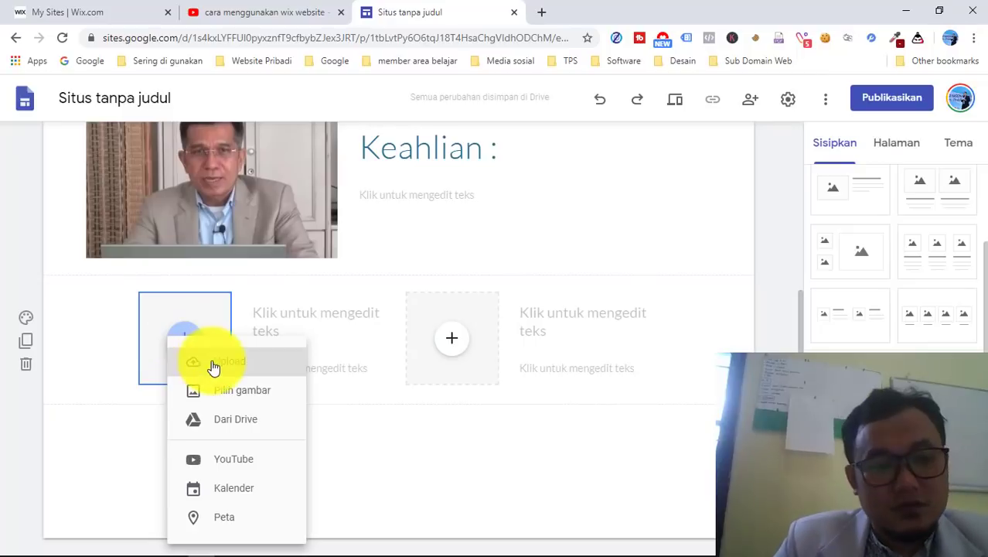
{"action": "left_click", "coordinate": [236, 462]}
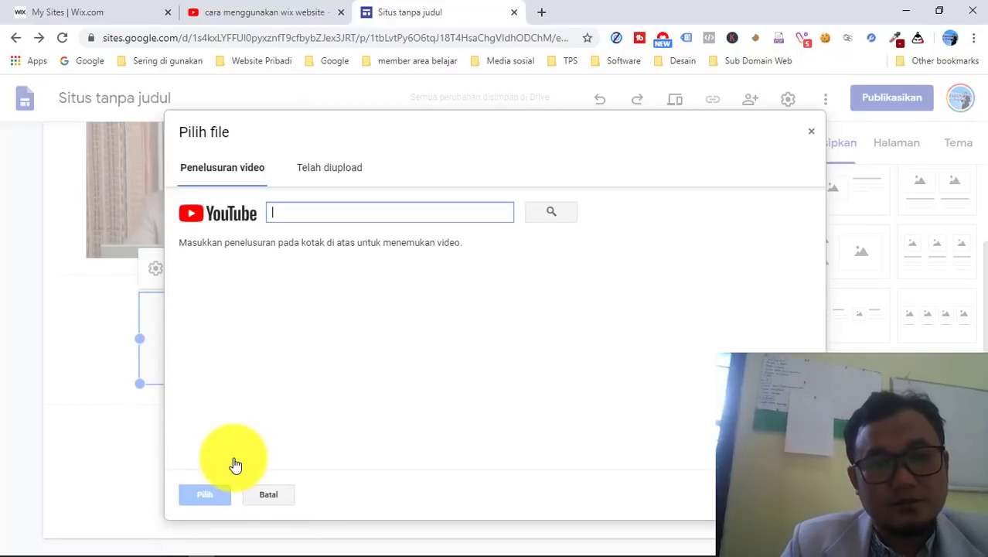
{"action": "left_click", "coordinate": [543, 13]}
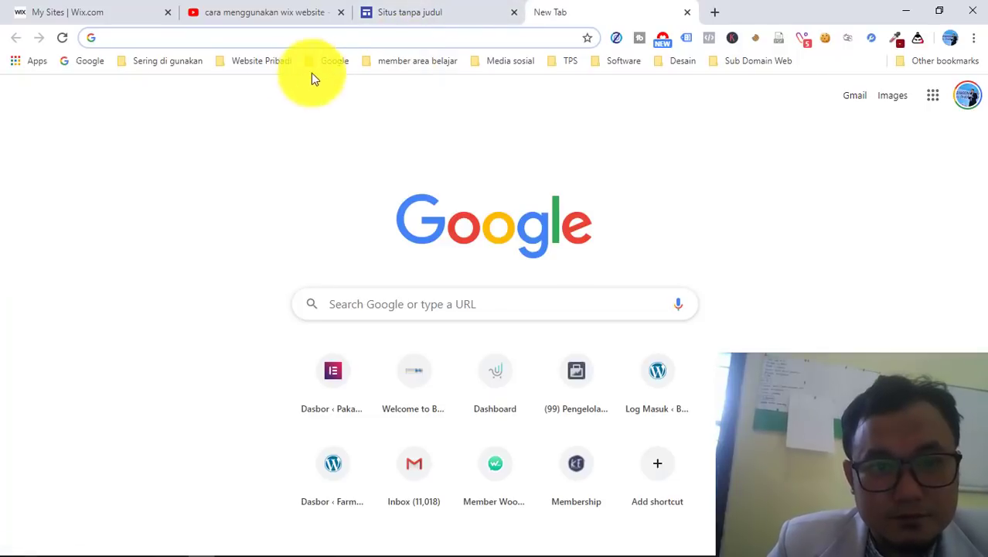
- Search YouTube for 'persalinan'
{"action": "left_click", "coordinate": [334, 62]}
{"action": "left_click", "coordinate": [342, 134]}
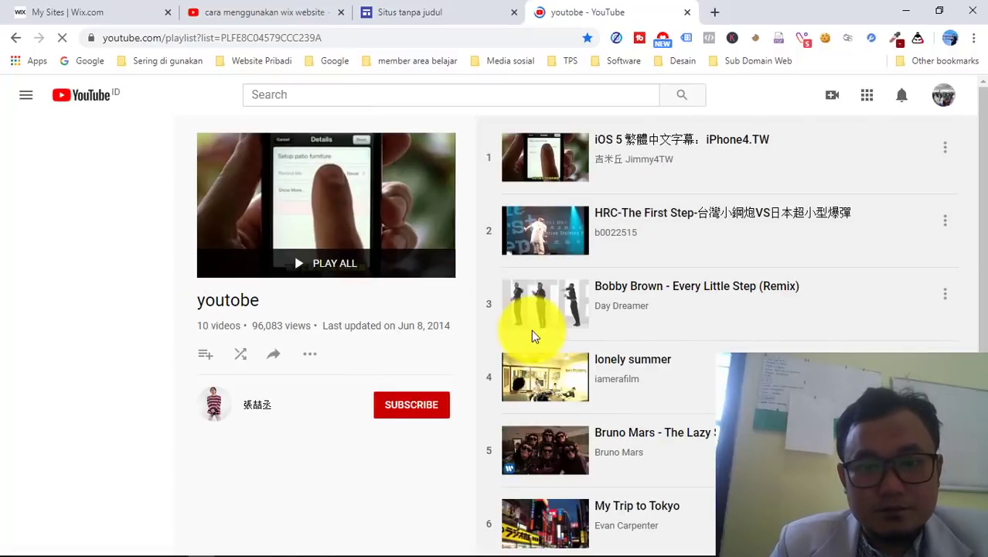
{"action": "scroll", "coordinate": [532, 336], "scroll_direction": "down", "scroll_amount": 4}
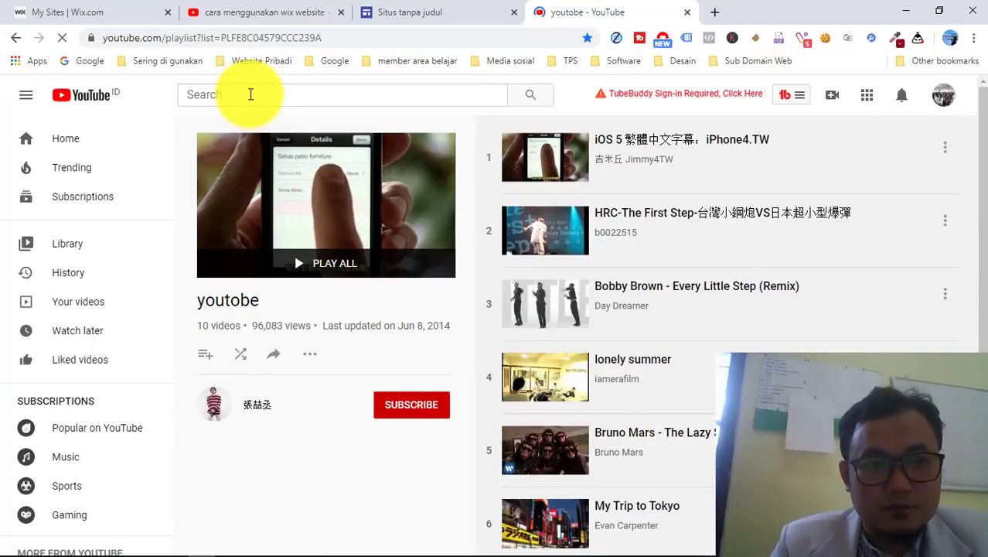
{"action": "left_click", "coordinate": [224, 95]}
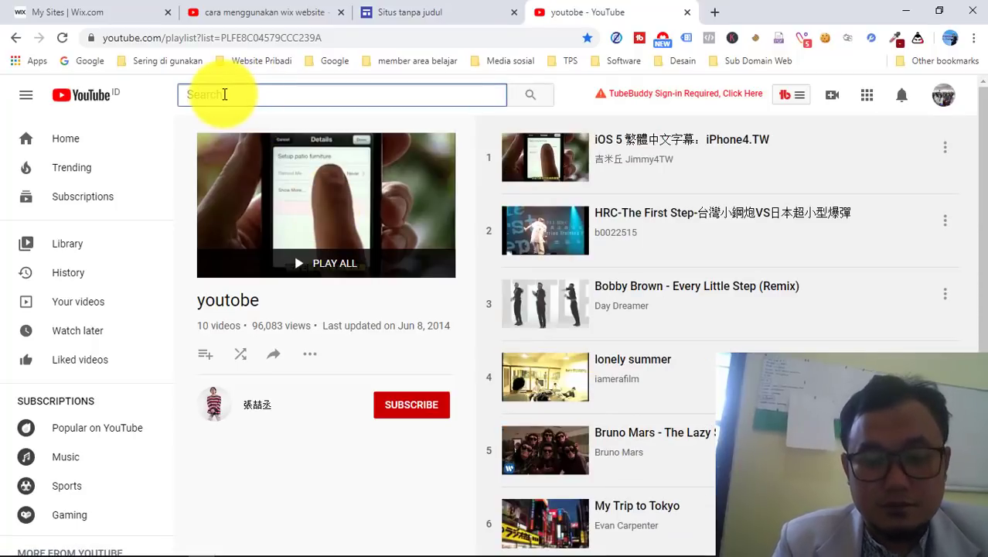
{"action": "type", "text": "persalinan"}
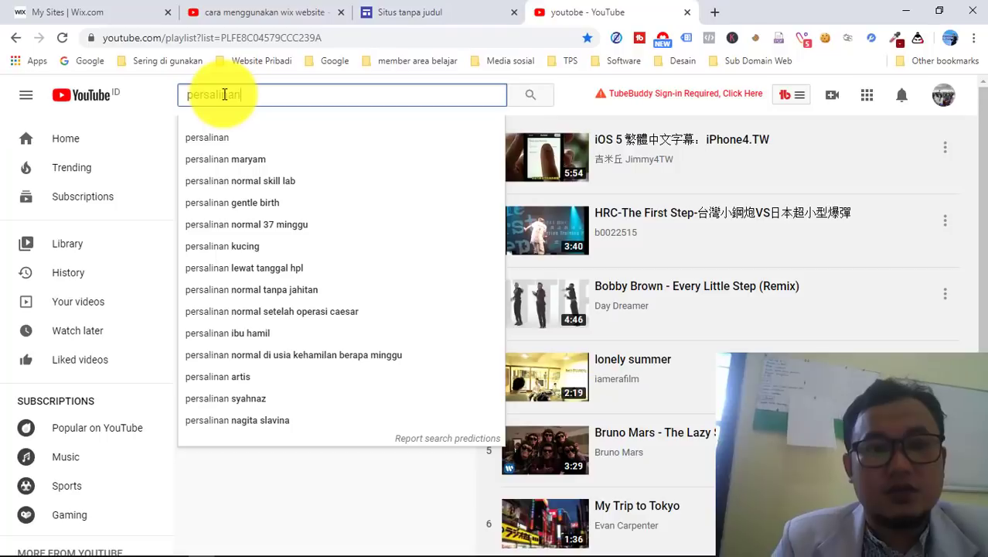
{"action": "key", "text": "Return"}
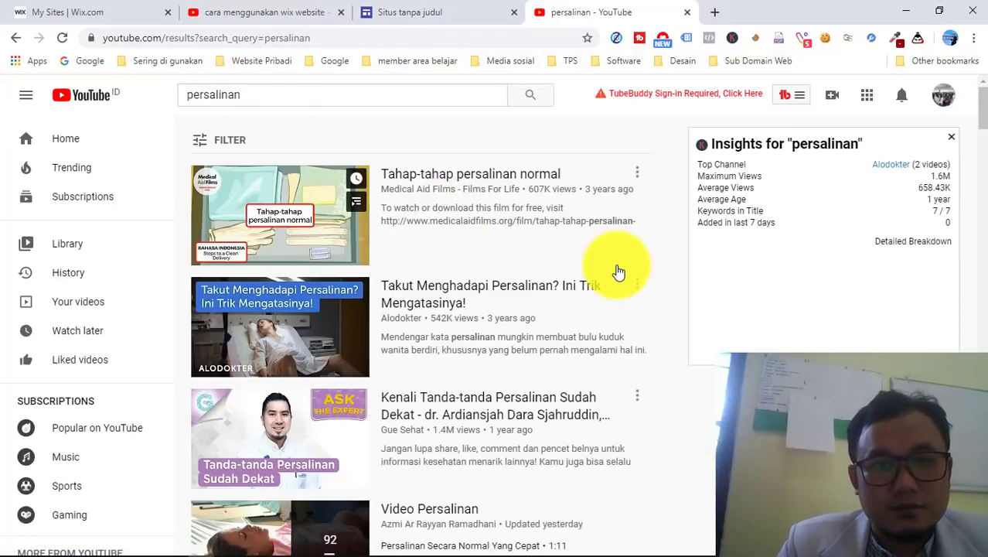
- Open and pause 'Tahap-tahap persalinan normal', then copy its address
{"action": "left_click", "coordinate": [280, 234]}
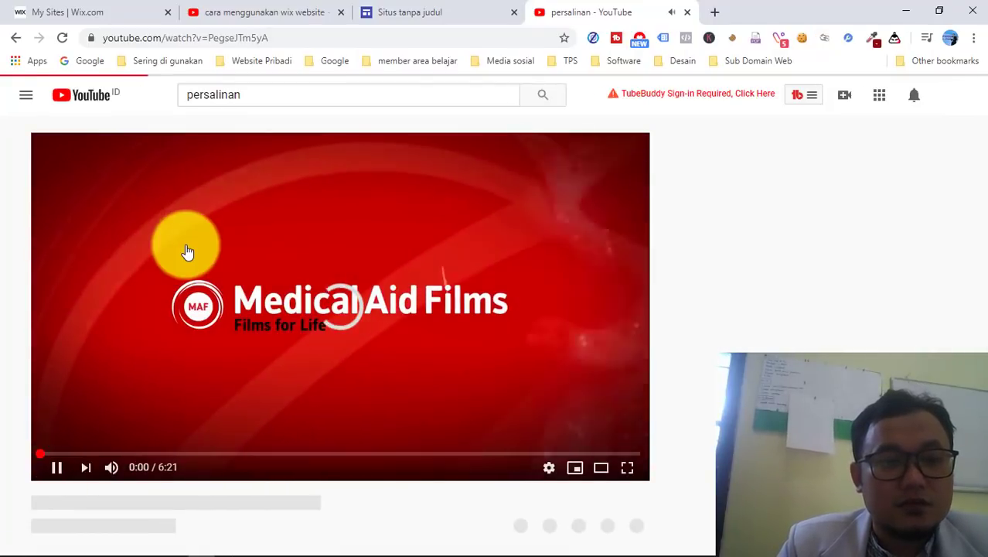
{"action": "left_click", "coordinate": [133, 349]}
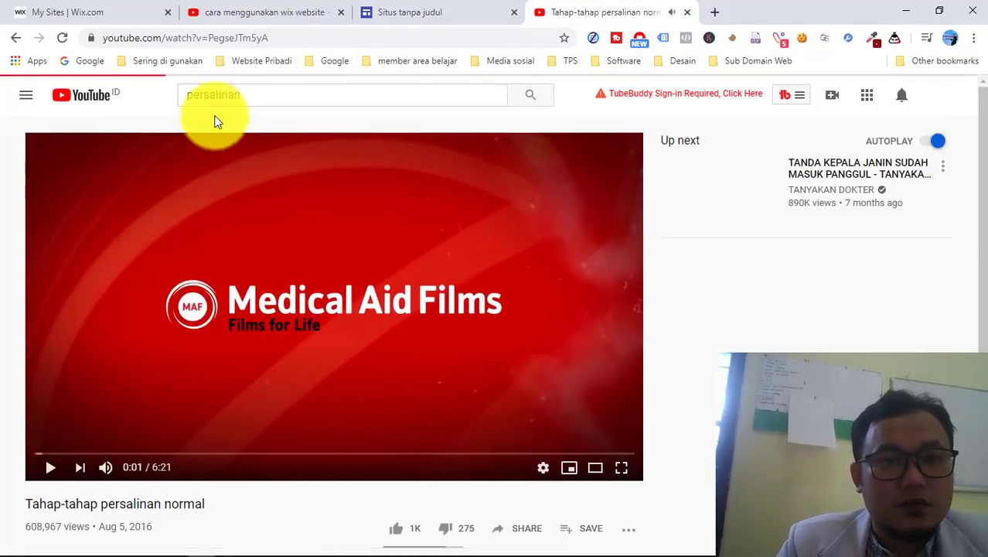
{"action": "left_click", "coordinate": [232, 35]}
{"action": "key", "text": "ctrl+c"}
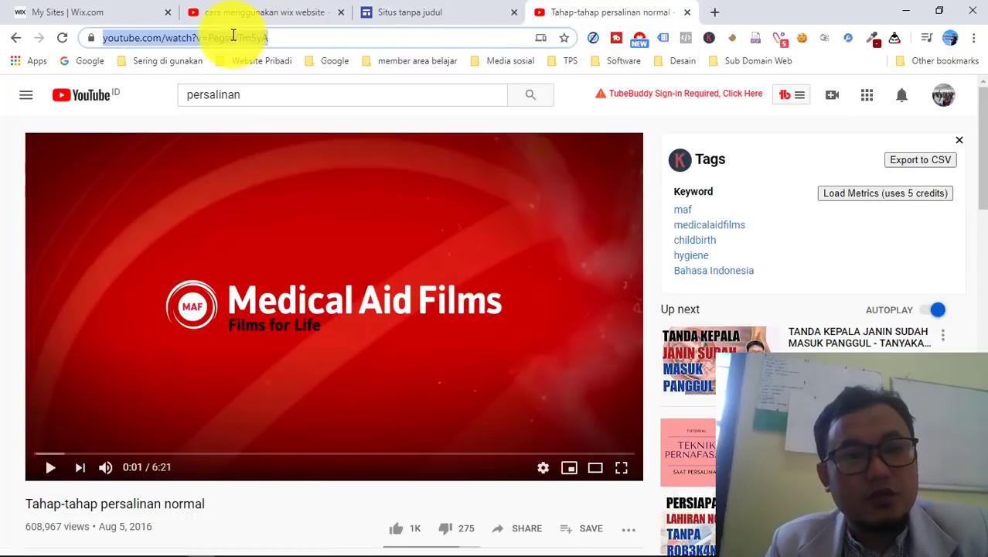
- Embed 'Tahap-tahap persalinan normal' in the left column using the pasted video address
{"action": "left_click", "coordinate": [442, 17]}
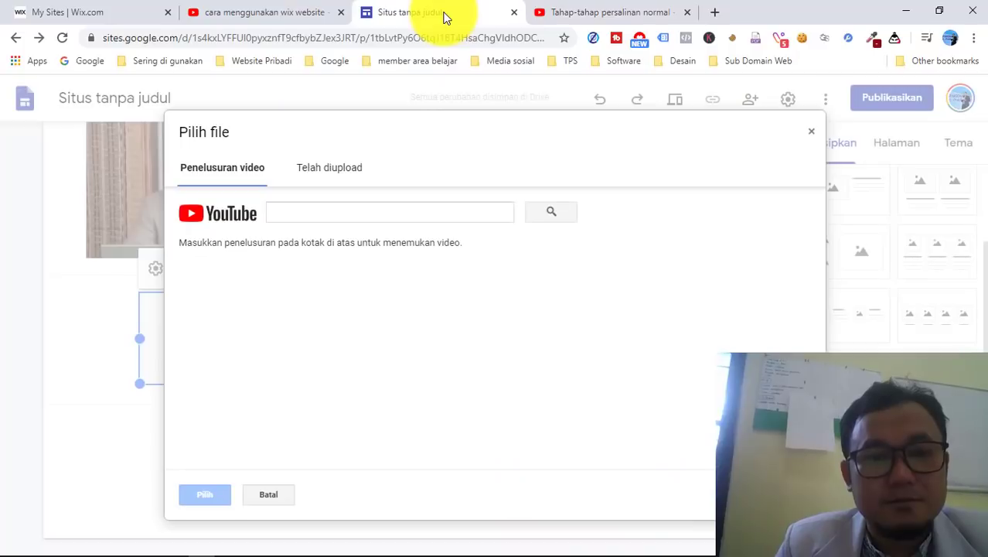
{"action": "left_click", "coordinate": [287, 216]}
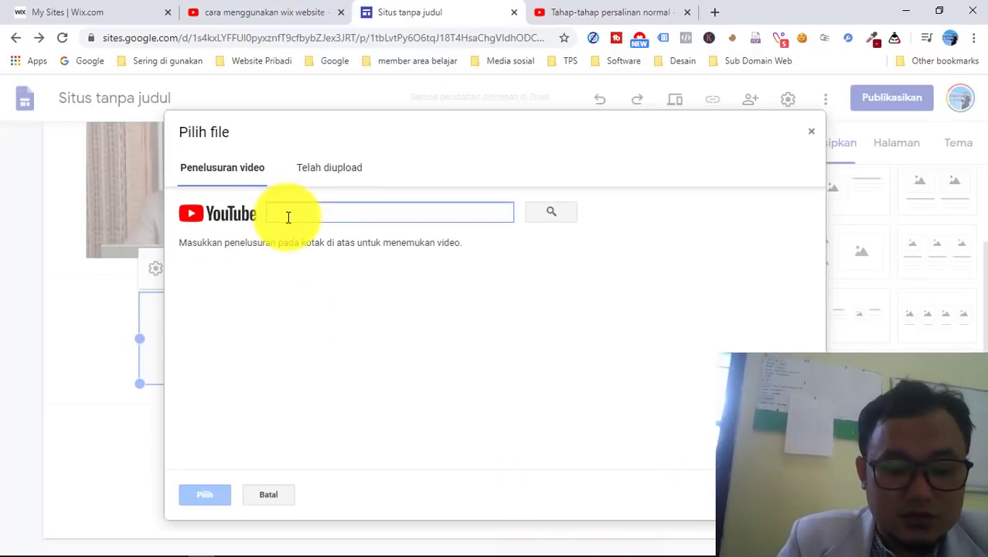
{"action": "key", "text": "ctrl+v"}
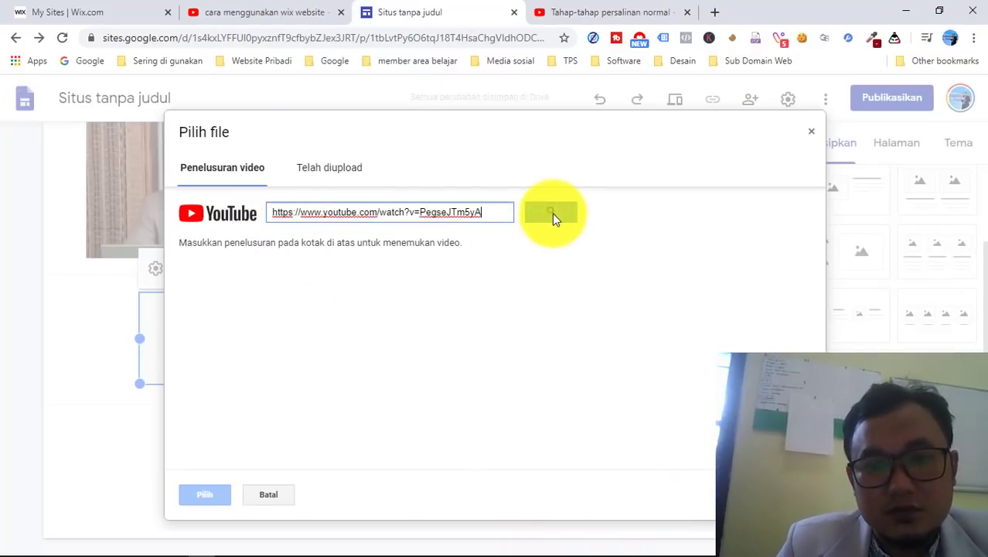
{"action": "left_click", "coordinate": [546, 216]}
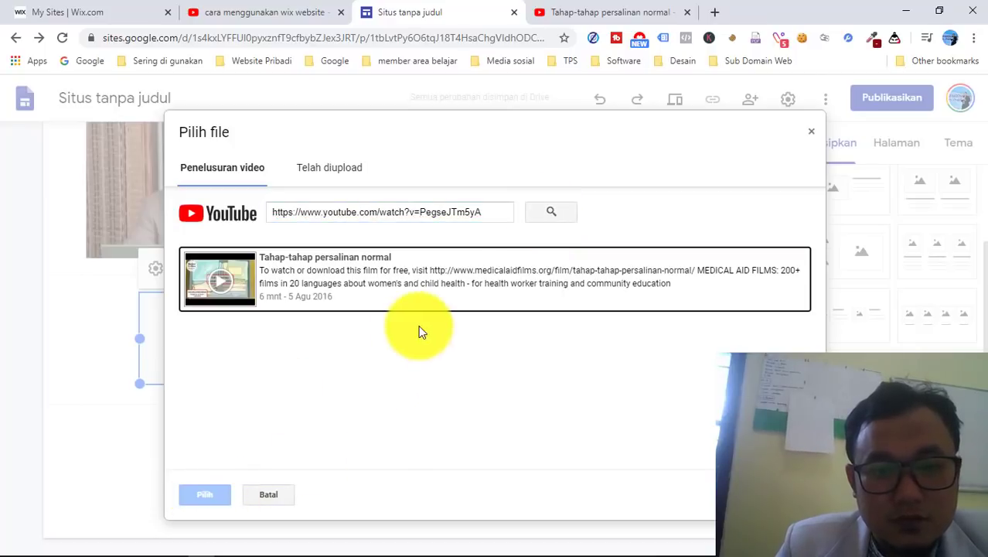
{"action": "left_click", "coordinate": [459, 289]}
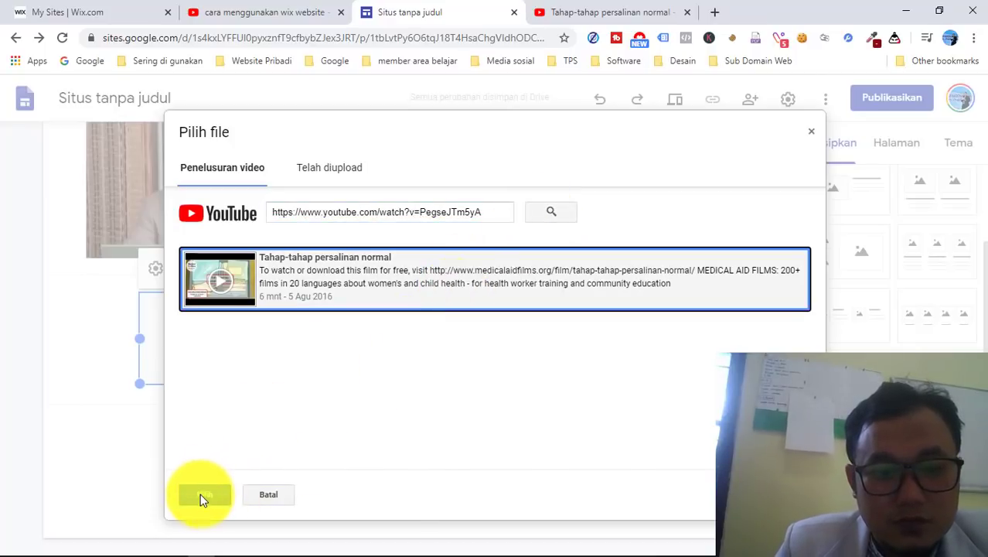
{"action": "left_click", "coordinate": [203, 495]}
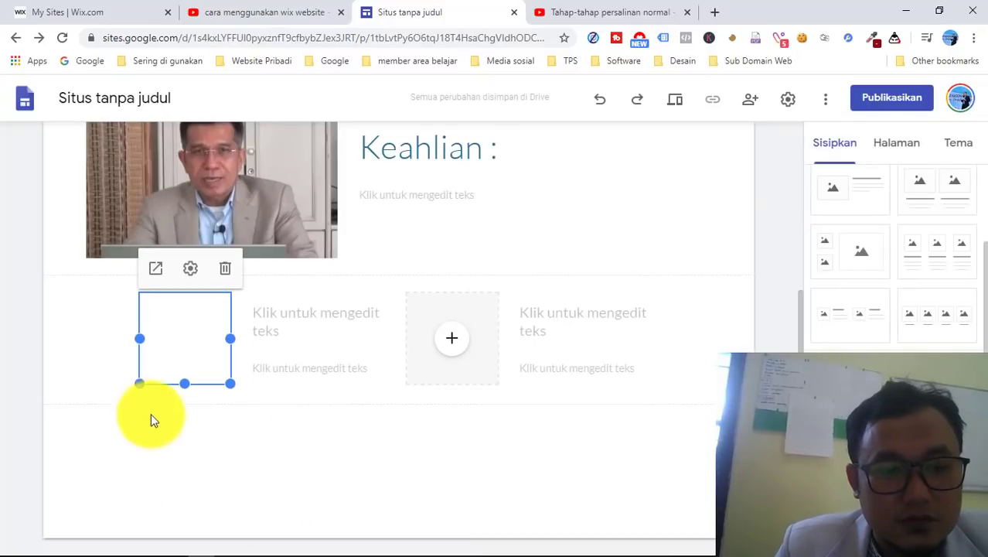
- Widen the embedded video box to the left
{"action": "left_click_drag", "start_coordinate": [140, 338], "coordinate": [86, 338]}
{"action": "left_click", "coordinate": [199, 456]}
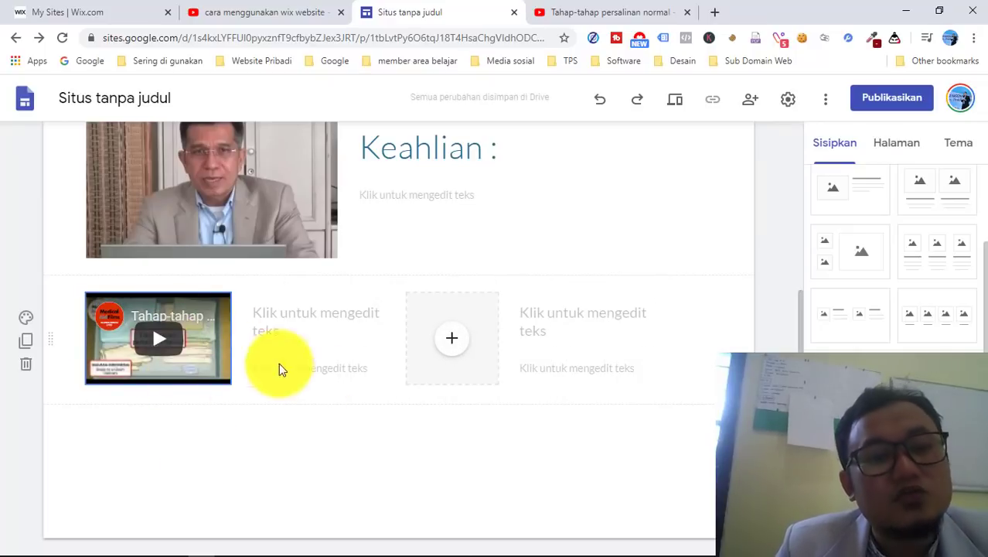
{"action": "scroll", "coordinate": [416, 286], "scroll_direction": "up", "scroll_amount": 3}
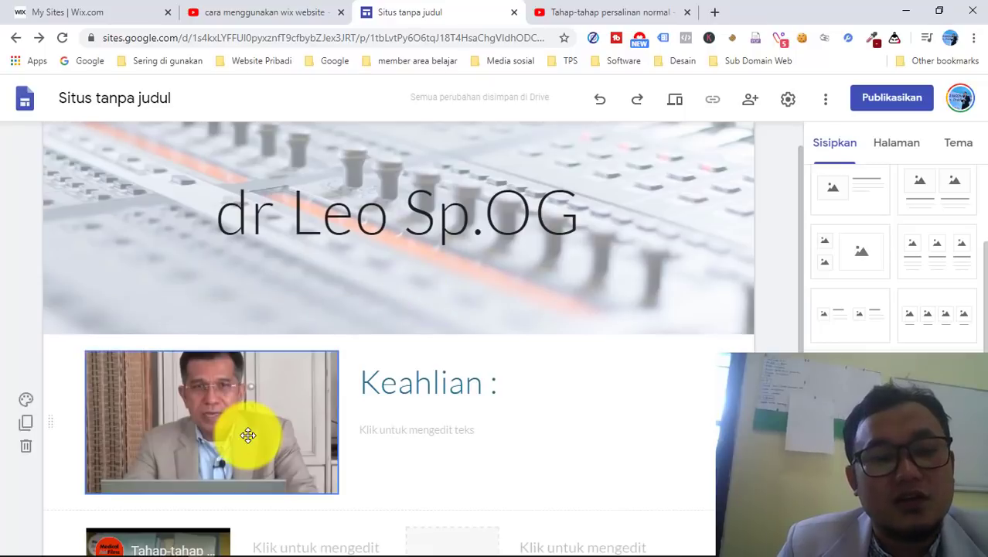
- Insert a button named 'Whatsapp' and bring up Notepad to fetch its link
{"action": "scroll", "coordinate": [249, 434], "scroll_direction": "down", "scroll_amount": 3}
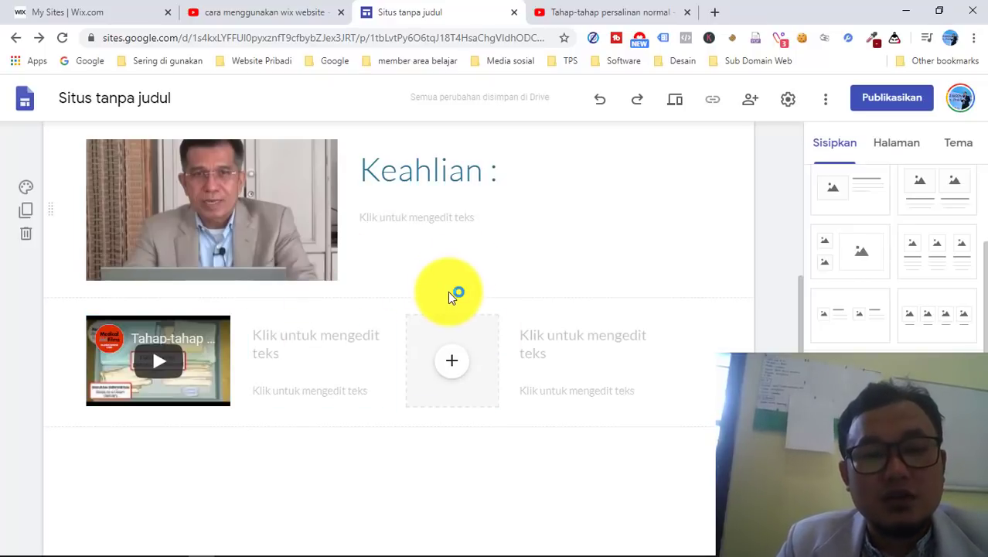
{"action": "scroll", "coordinate": [475, 248], "scroll_direction": "up", "scroll_amount": 1}
{"action": "scroll", "coordinate": [456, 248], "scroll_direction": "up", "scroll_amount": 1}
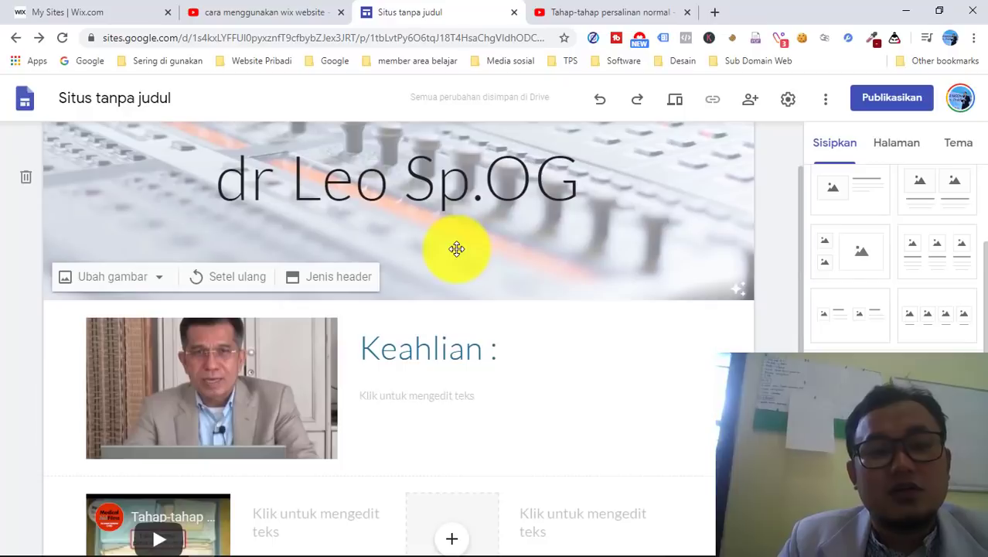
{"action": "scroll", "coordinate": [456, 248], "scroll_direction": "down", "scroll_amount": 2}
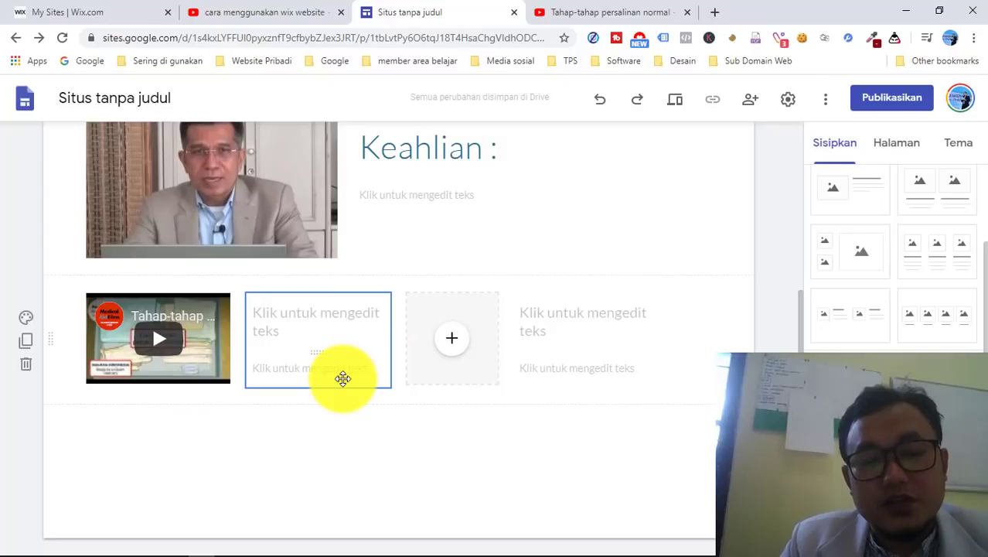
{"action": "scroll", "coordinate": [895, 310], "scroll_direction": "down", "scroll_amount": 1}
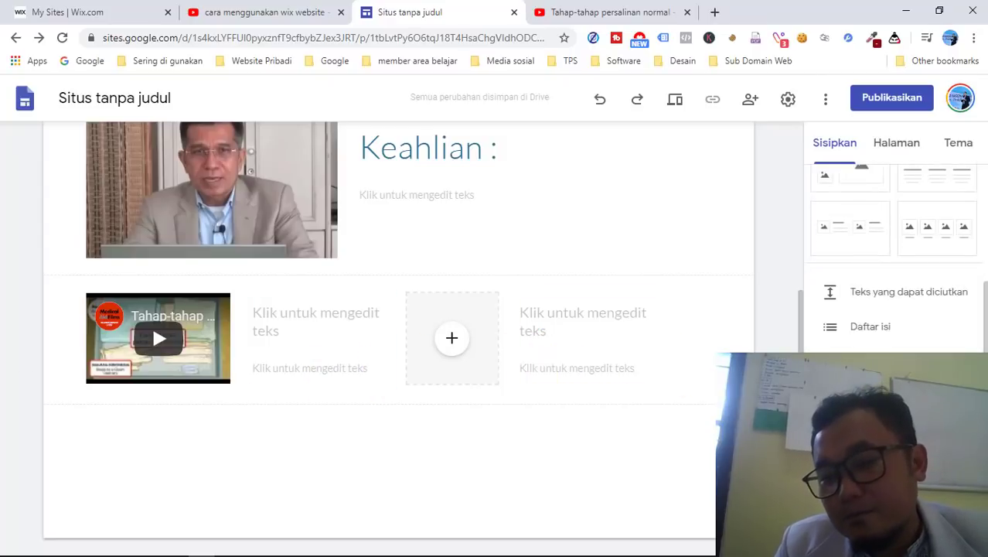
{"action": "scroll", "coordinate": [873, 325], "scroll_direction": "down", "scroll_amount": 1}
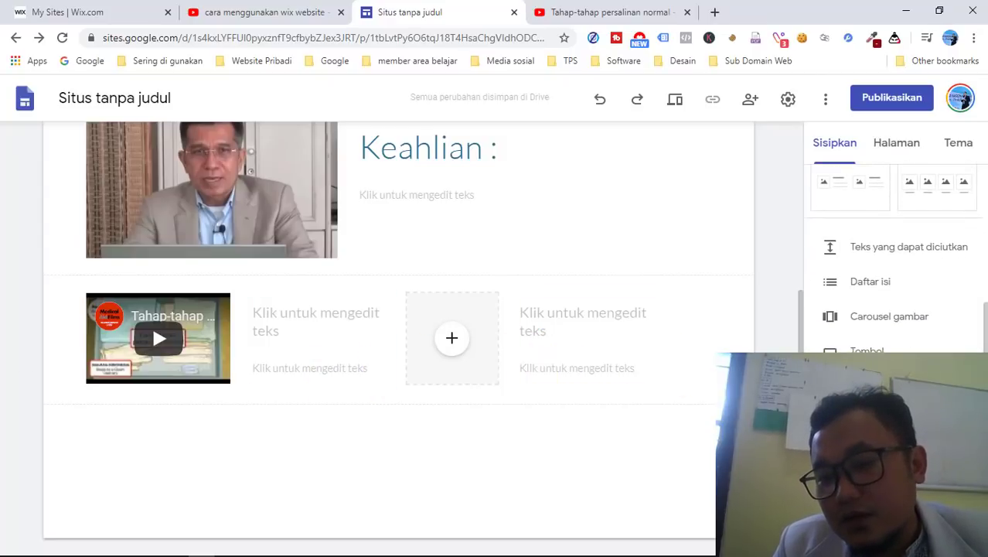
{"action": "left_click", "coordinate": [864, 348]}
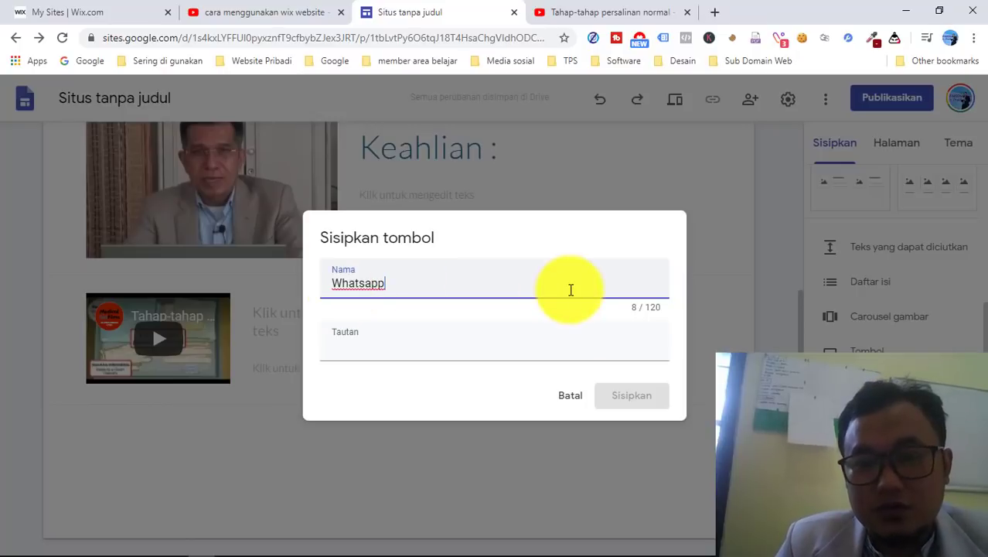
{"action": "left_click", "coordinate": [403, 345]}
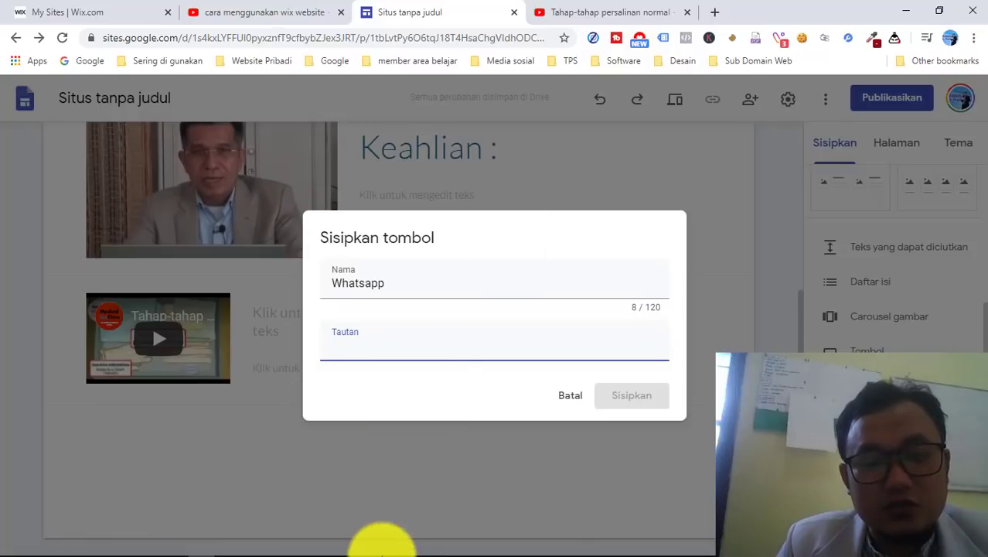
{"action": "left_click", "coordinate": [256, 547]}
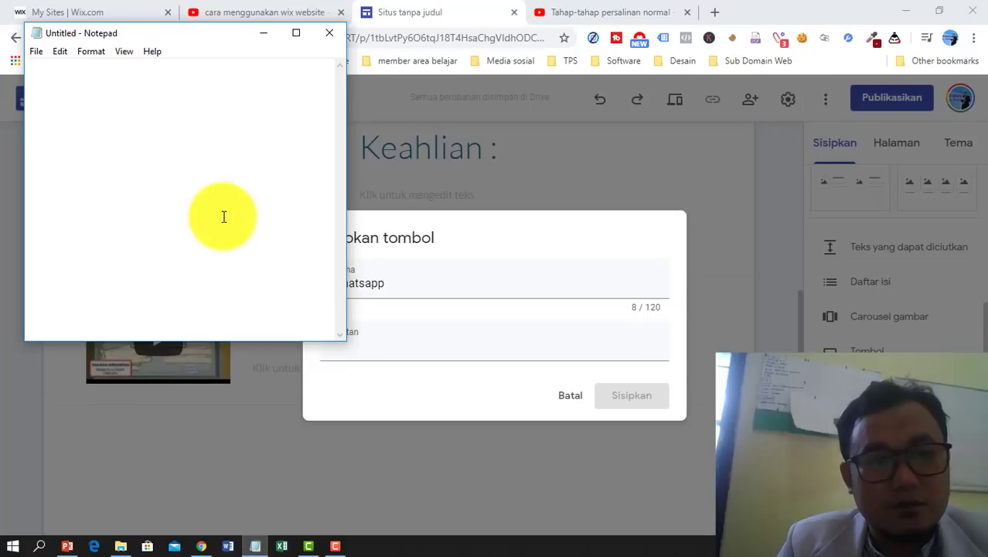
- Update the phone number in the wa.me WhatsApp link in Notepad and select the whole link
{"action": "left_click_drag", "start_coordinate": [237, 41], "coordinate": [617, 201]}
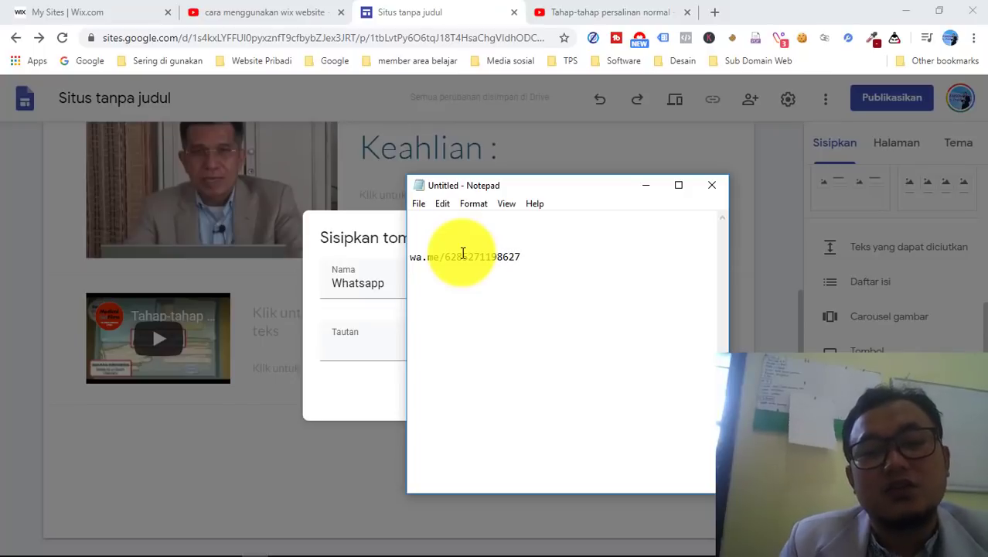
{"action": "left_click_drag", "start_coordinate": [525, 260], "coordinate": [408, 265]}
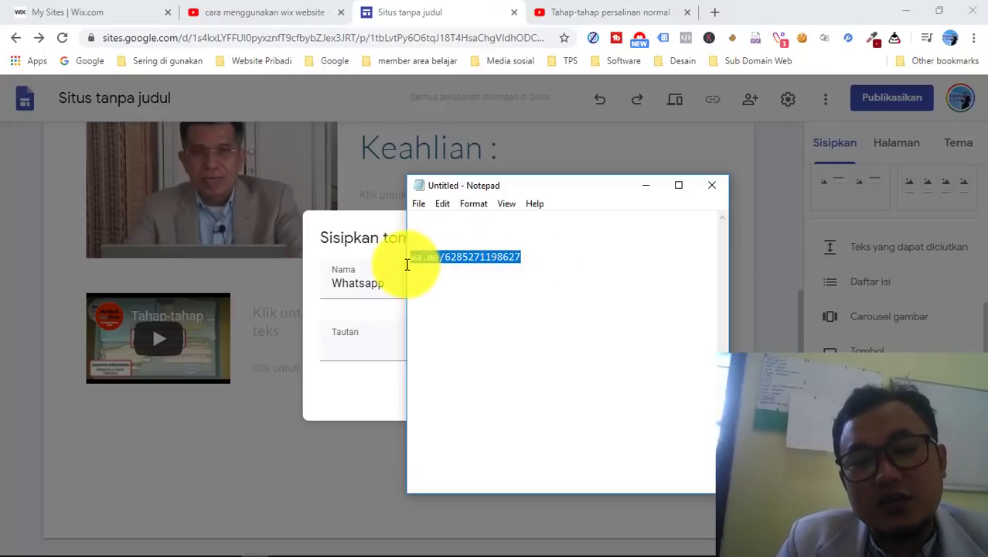
{"action": "left_click", "coordinate": [489, 263]}
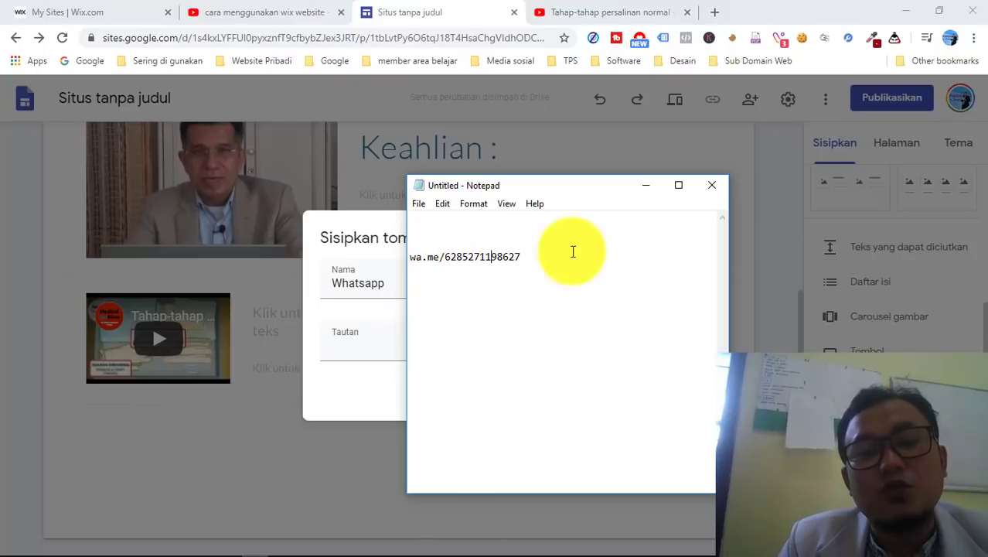
{"action": "left_click_drag", "start_coordinate": [573, 251], "coordinate": [503, 259]}
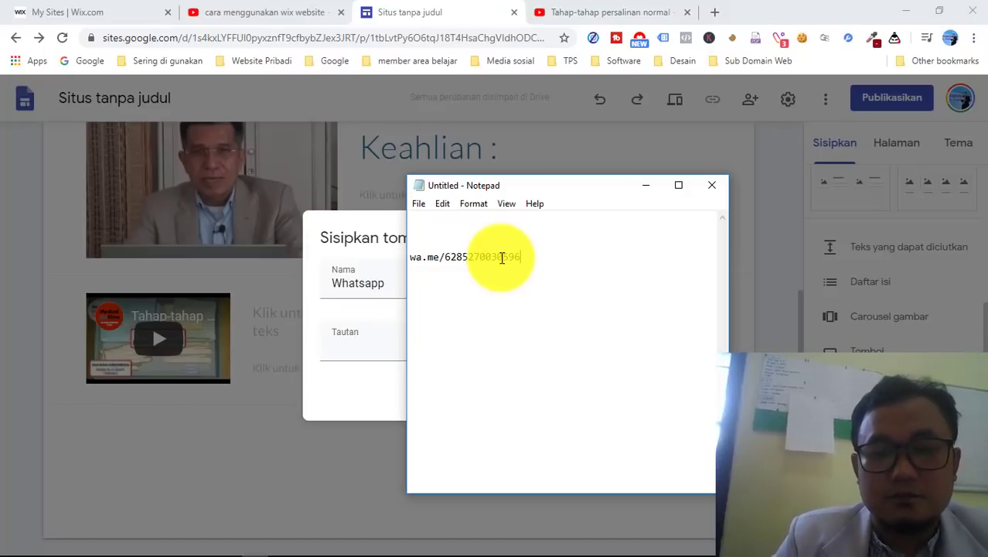
{"action": "key", "text": "ctrl+a"}
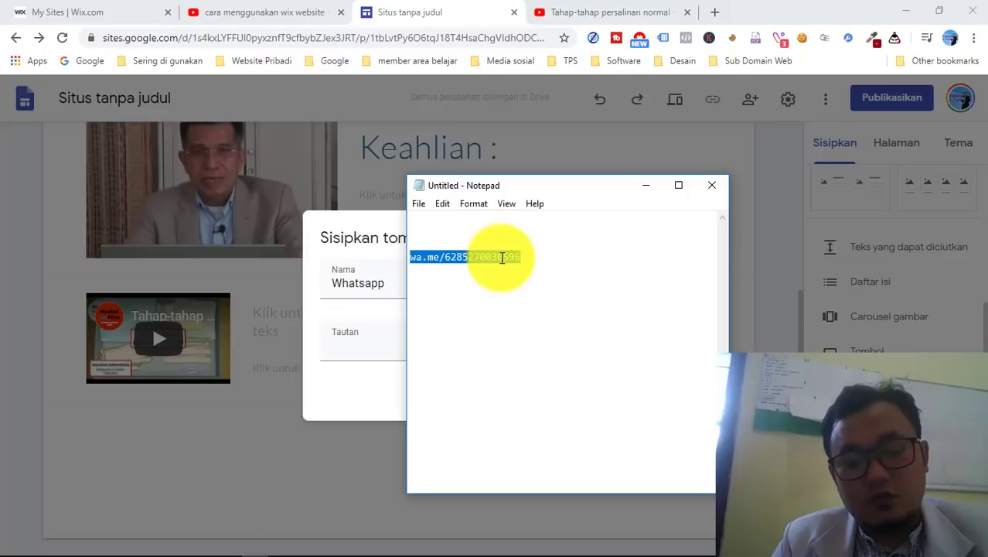
- Paste the WhatsApp link into the button, insert it, and place it in the row's left cell
{"action": "left_click", "coordinate": [646, 187]}
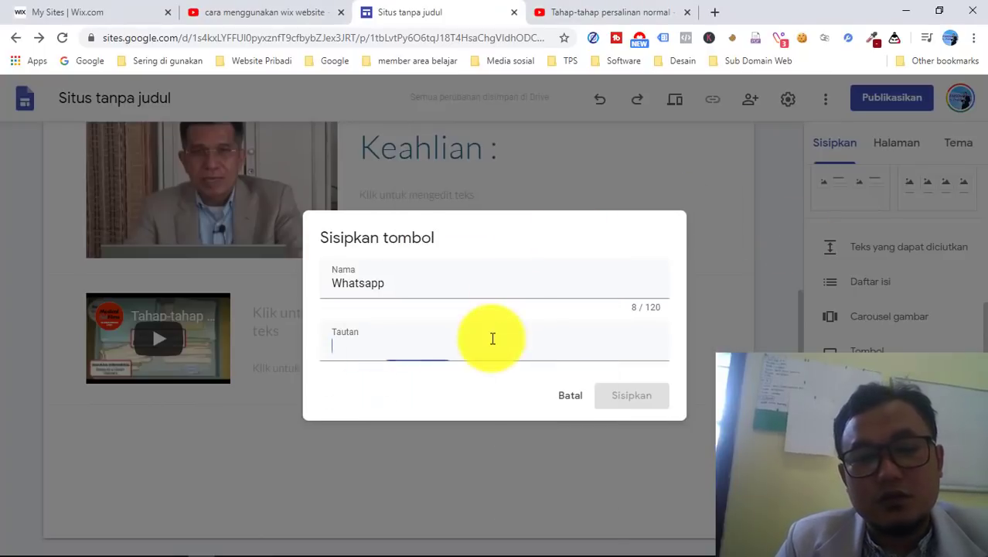
{"action": "key", "text": "ctrl+v"}
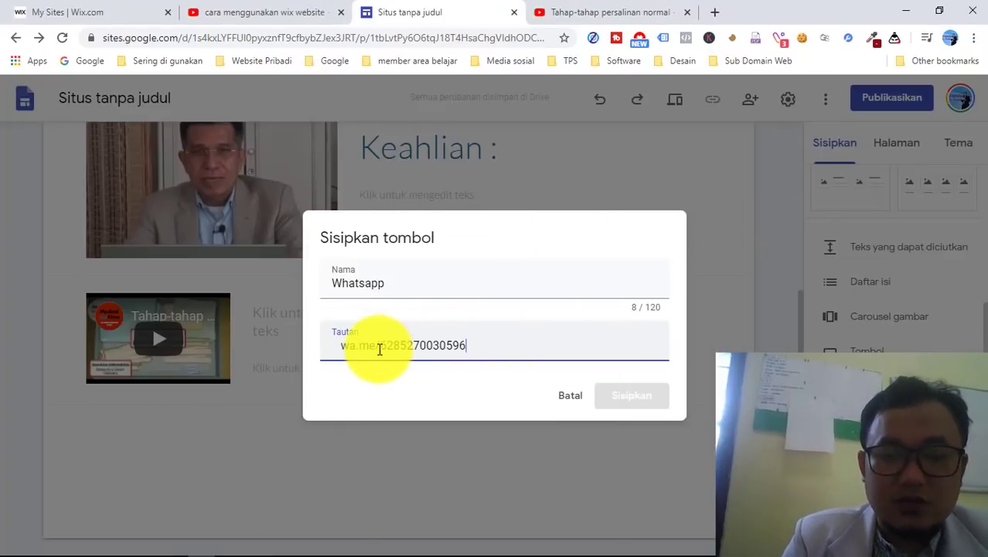
{"action": "left_click", "coordinate": [632, 398]}
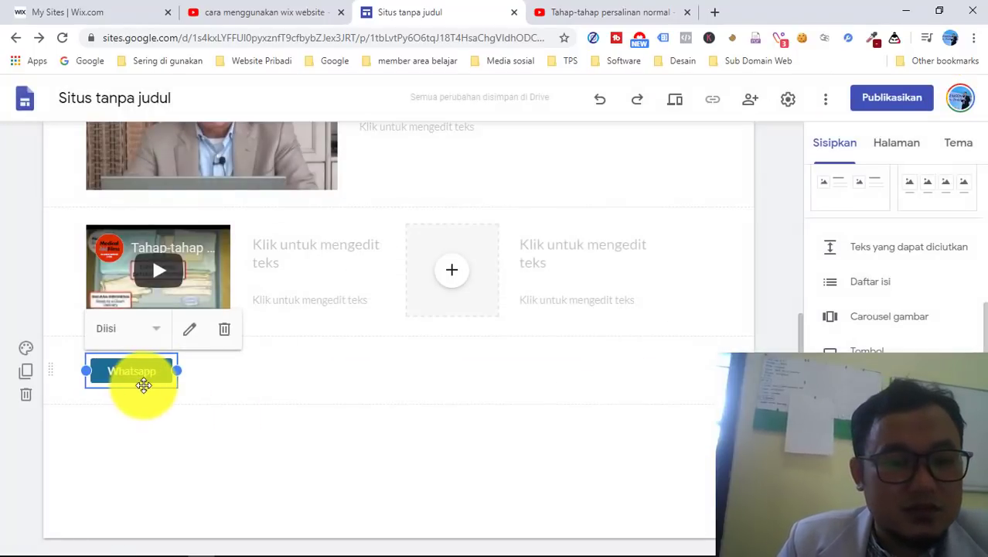
{"action": "left_click_drag", "start_coordinate": [146, 384], "coordinate": [122, 381]}
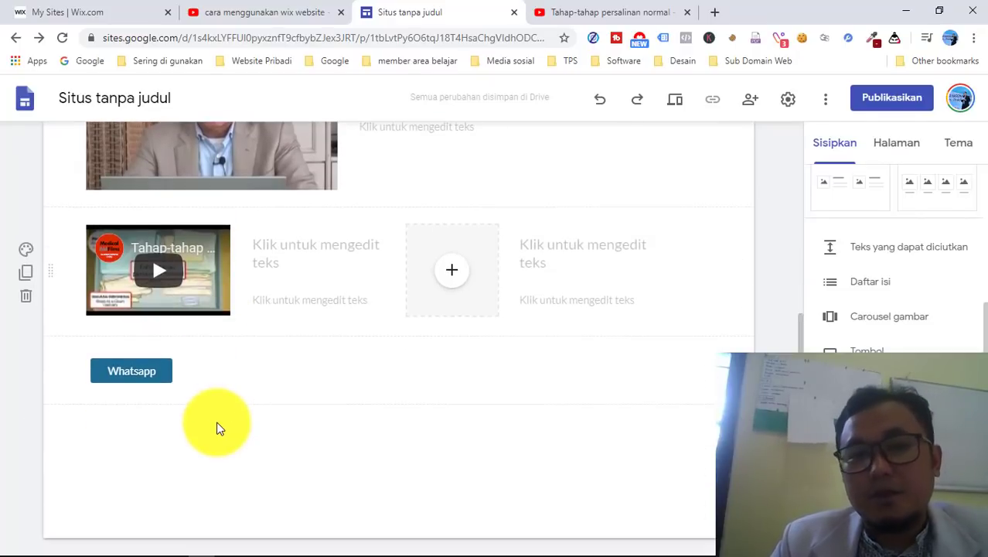
- Scroll back up and preview the site as visitors will see it
{"action": "scroll", "coordinate": [459, 276], "scroll_direction": "up", "scroll_amount": 2}
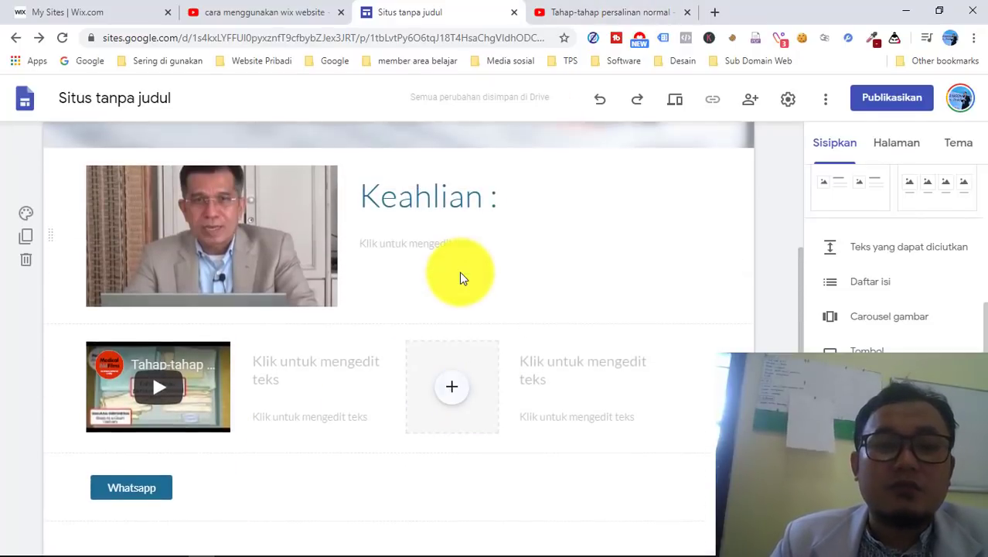
{"action": "scroll", "coordinate": [459, 275], "scroll_direction": "up", "scroll_amount": 1}
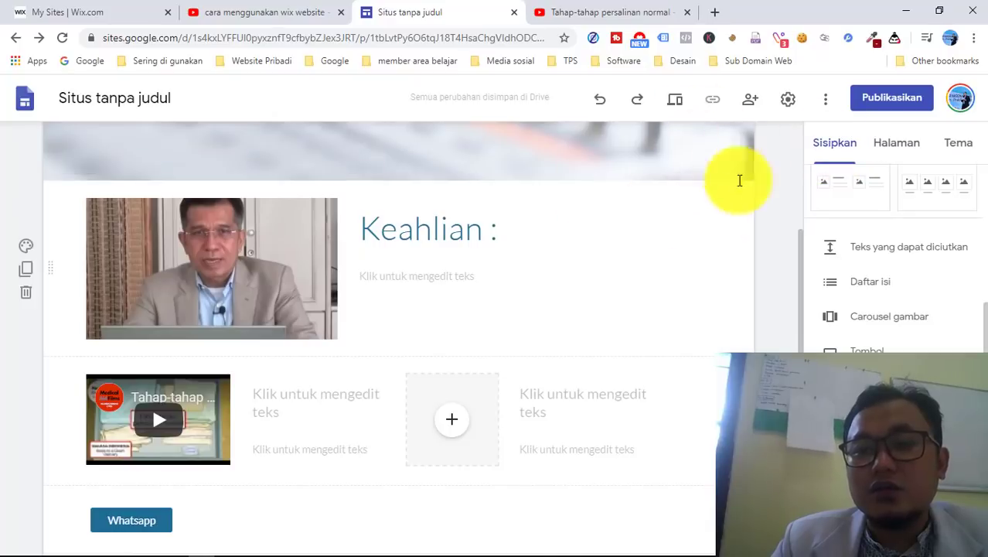
{"action": "left_click", "coordinate": [679, 110]}
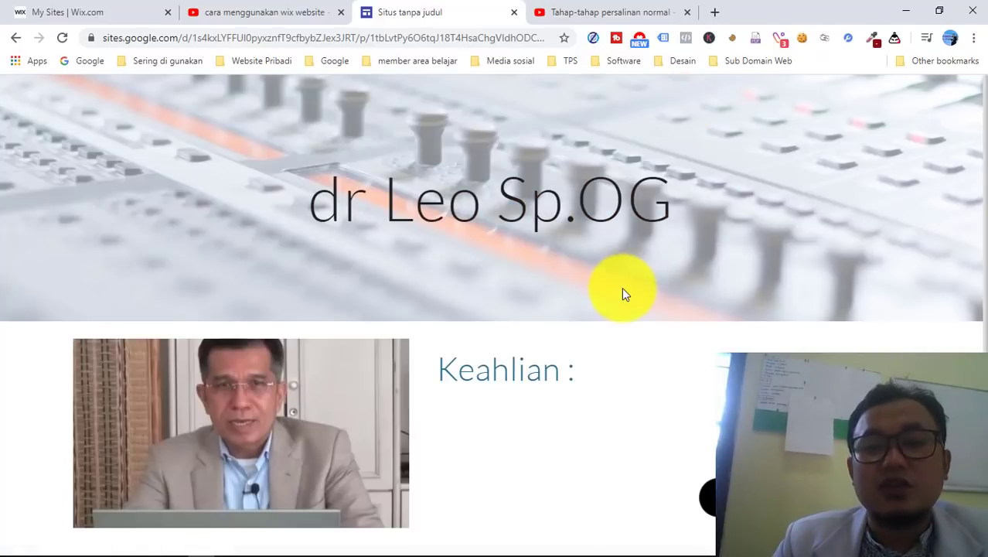
- View the dr Leo Sp.OG preview at phone size, scrolling through the page
{"action": "scroll", "coordinate": [622, 287], "scroll_direction": "down", "scroll_amount": 2}
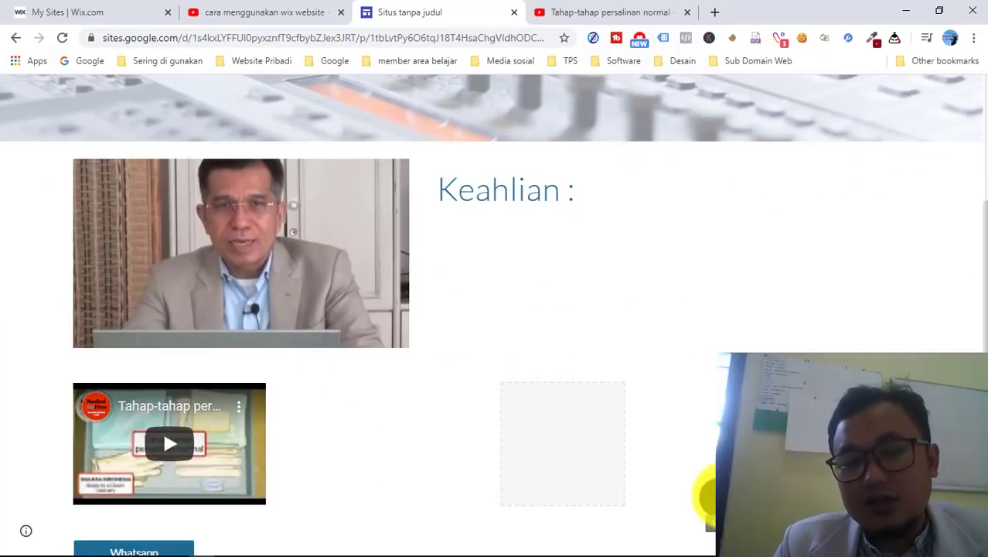
{"action": "left_click", "coordinate": [712, 495]}
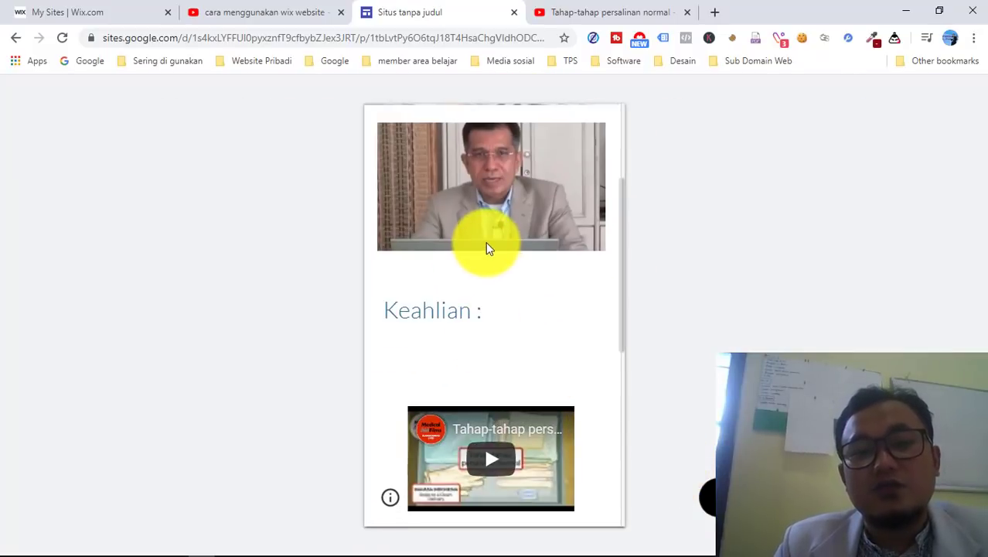
{"action": "scroll", "coordinate": [485, 246], "scroll_direction": "up", "scroll_amount": 3}
{"action": "scroll", "coordinate": [486, 246], "scroll_direction": "down", "scroll_amount": 2}
{"action": "scroll", "coordinate": [486, 245], "scroll_direction": "down", "scroll_amount": 8}
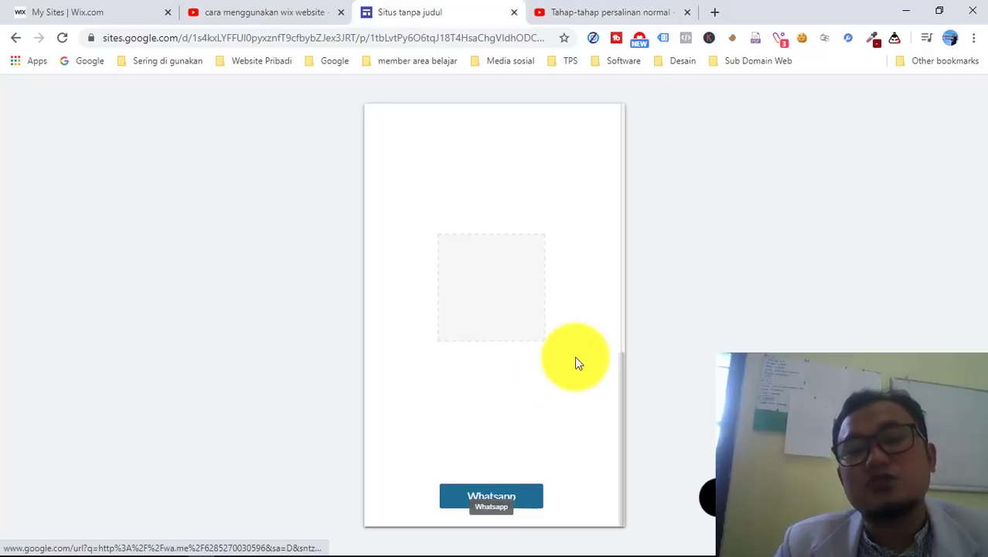
{"action": "scroll", "coordinate": [592, 342], "scroll_direction": "up", "scroll_amount": 10}
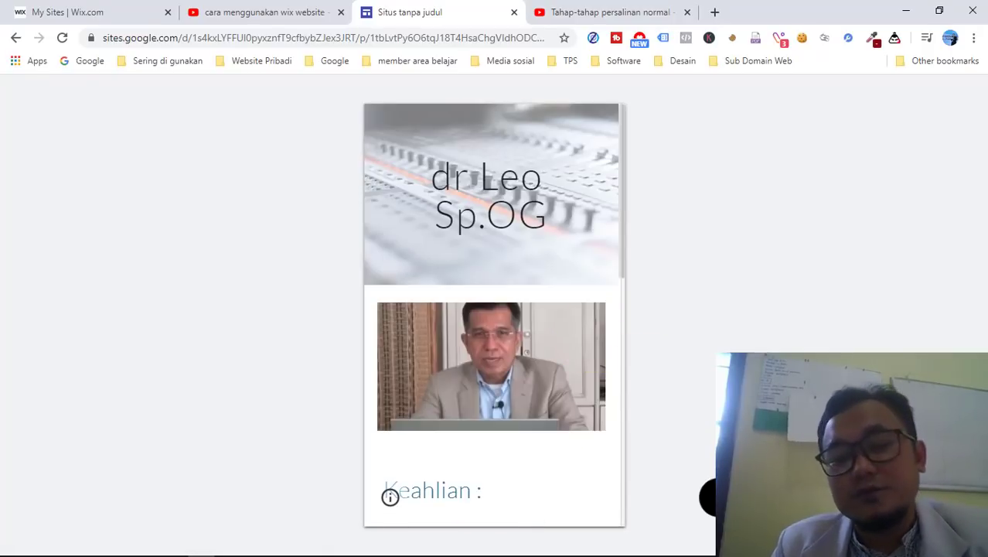
- Switch the preview to tablet width and scroll through the page
{"action": "left_click", "coordinate": [742, 497]}
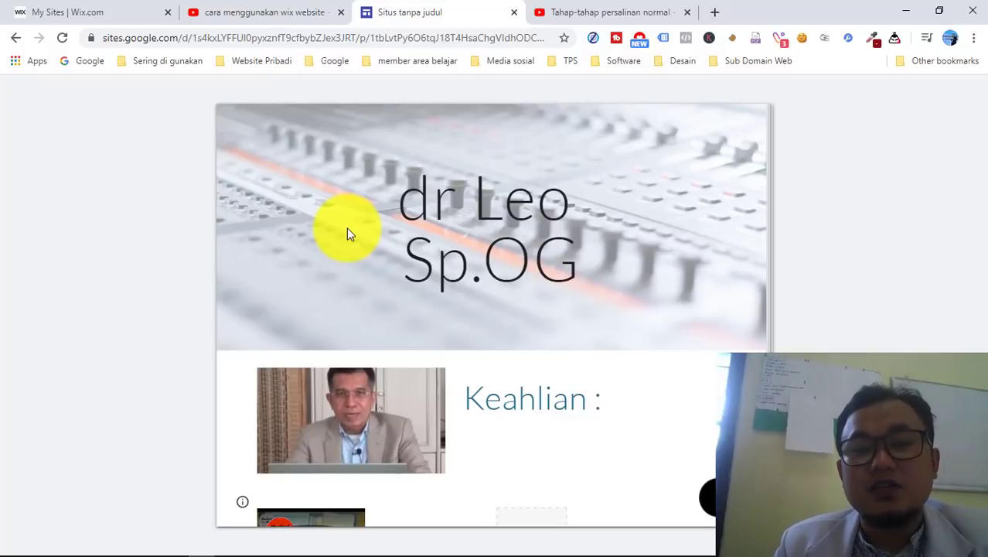
{"action": "scroll", "coordinate": [347, 227], "scroll_direction": "down", "scroll_amount": 2}
{"action": "scroll", "coordinate": [346, 227], "scroll_direction": "up", "scroll_amount": 2}
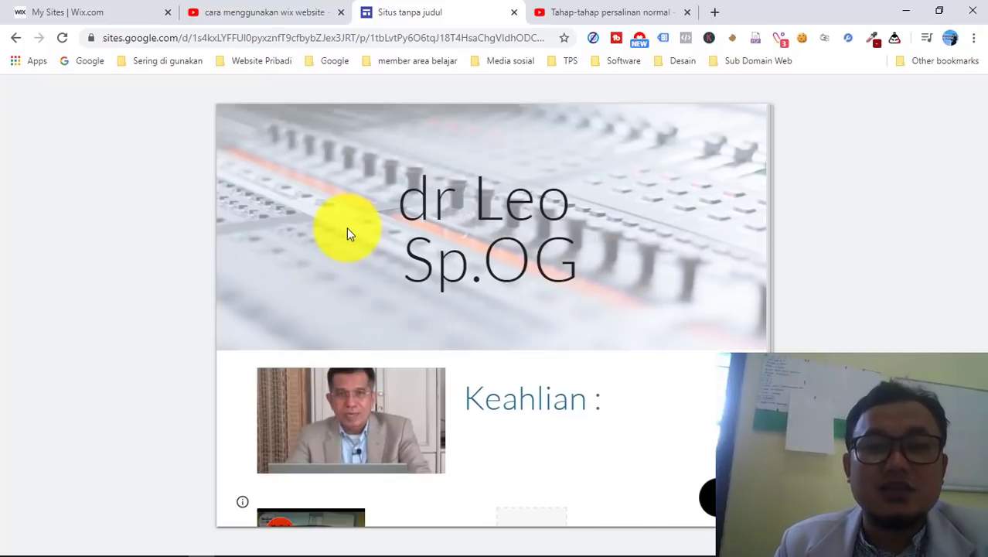
- Pass through the childbirth video and Google Sites tabs to reach the Wix My Sites page
{"action": "left_click", "coordinate": [607, 15]}
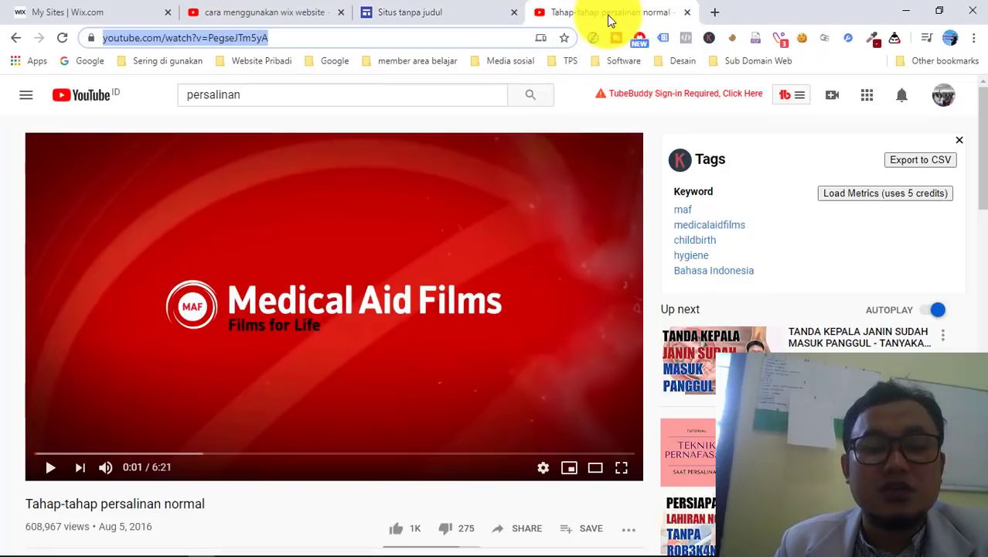
{"action": "left_click", "coordinate": [413, 13]}
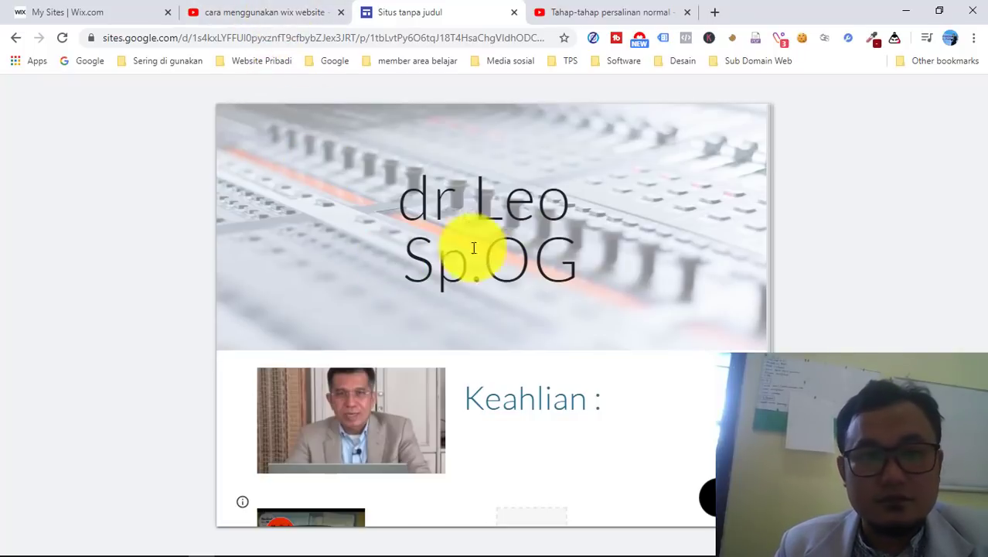
{"action": "left_click", "coordinate": [77, 13]}
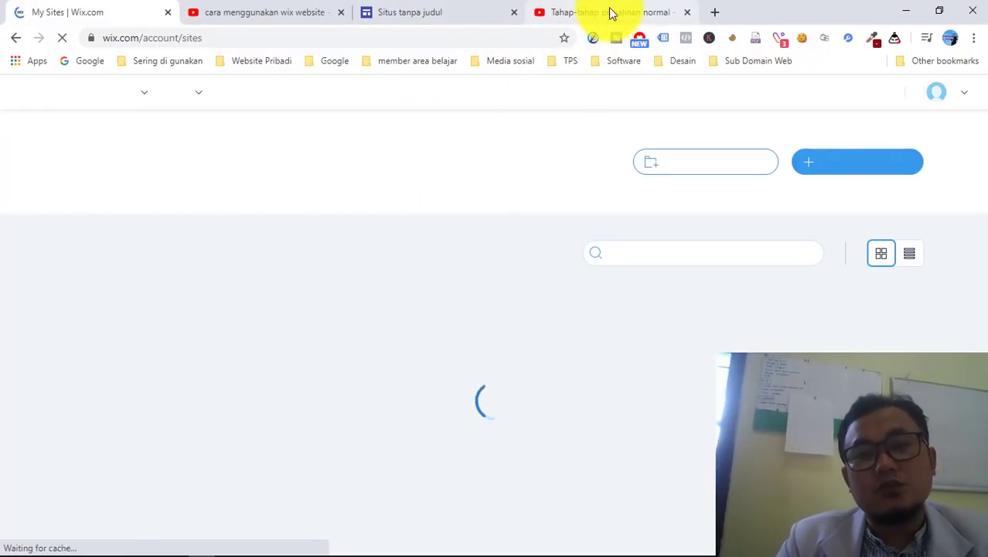
- Return to the 'Tahap-tahap persalinan normal' YouTube video tab
{"action": "left_click", "coordinate": [611, 12]}
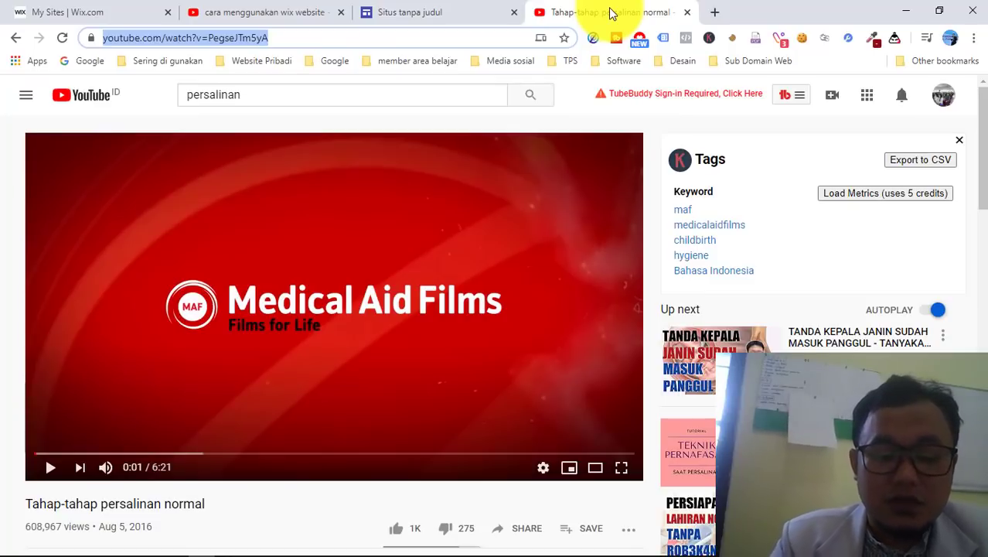
- Search Google for 'cara membuat website dari google' and scan the video results
{"action": "type", "text": "cara membu"}
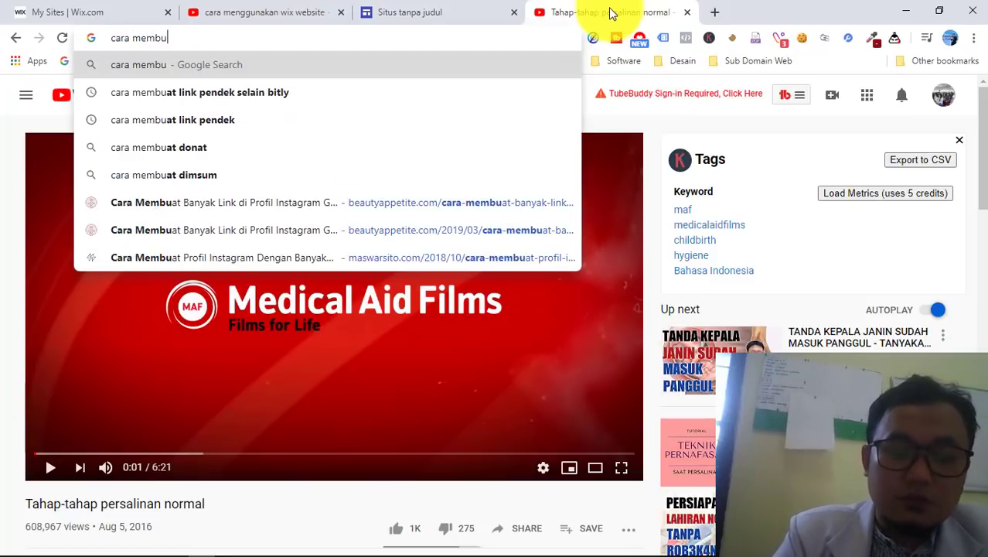
{"action": "type", "text": "at websi"}
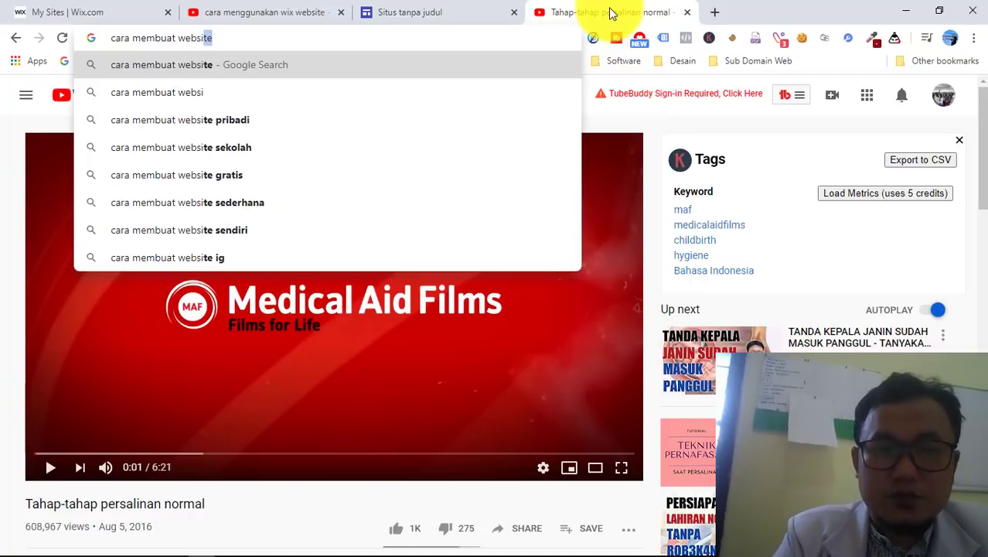
{"action": "type", "text": "te dari goo"}
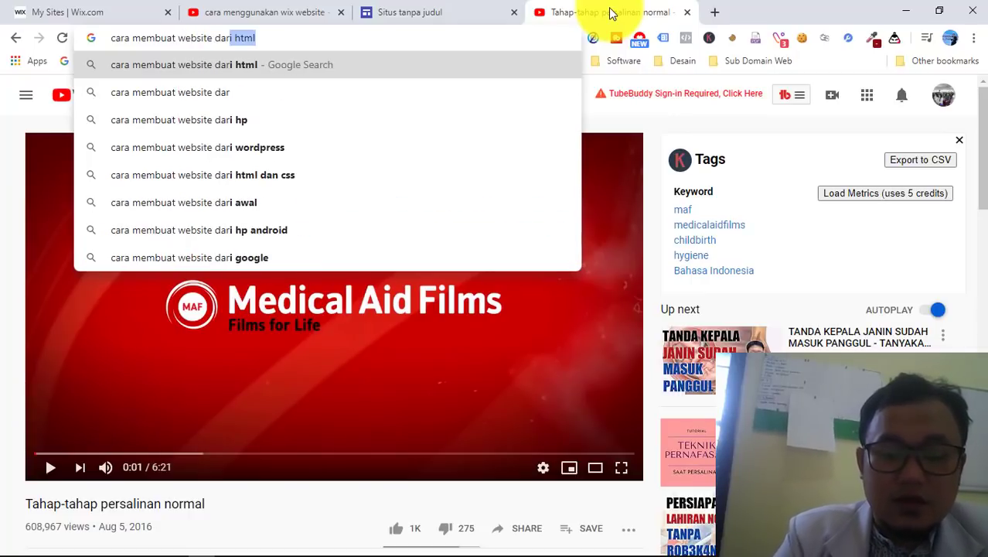
{"action": "type", "text": "gle"}
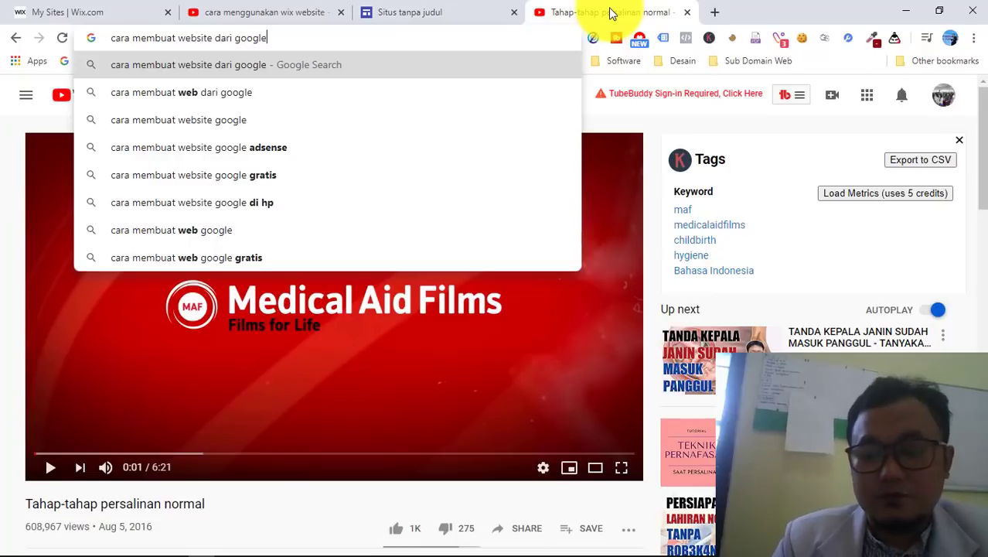
{"action": "key", "text": "Return"}
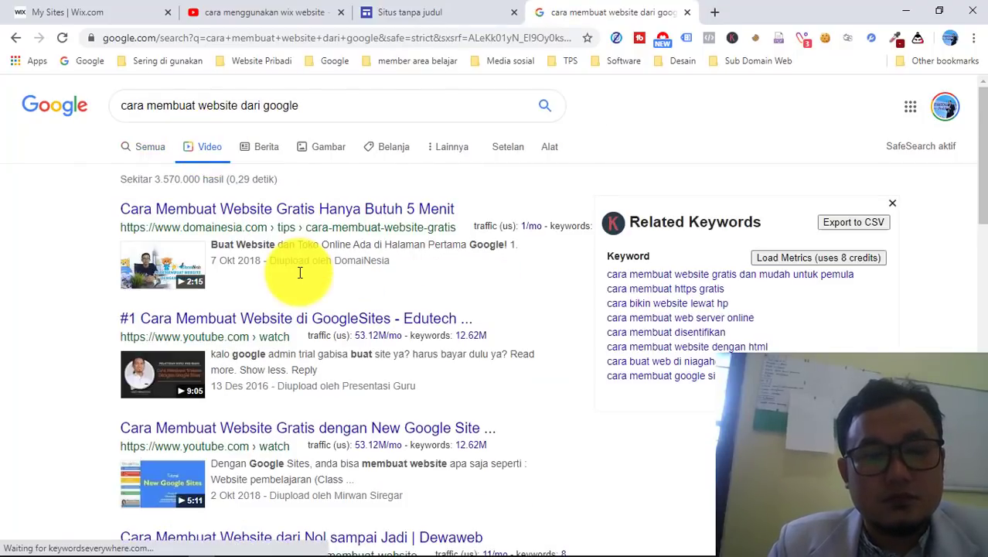
{"action": "scroll", "coordinate": [300, 272], "scroll_direction": "down", "scroll_amount": 5}
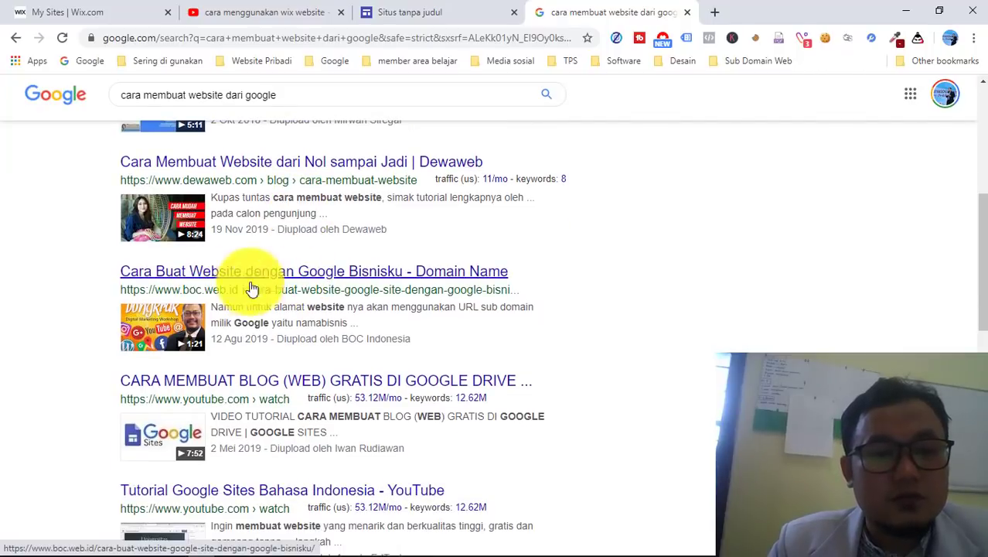
{"action": "scroll", "coordinate": [324, 315], "scroll_direction": "down", "scroll_amount": 1}
{"action": "scroll", "coordinate": [321, 321], "scroll_direction": "up", "scroll_amount": 6}
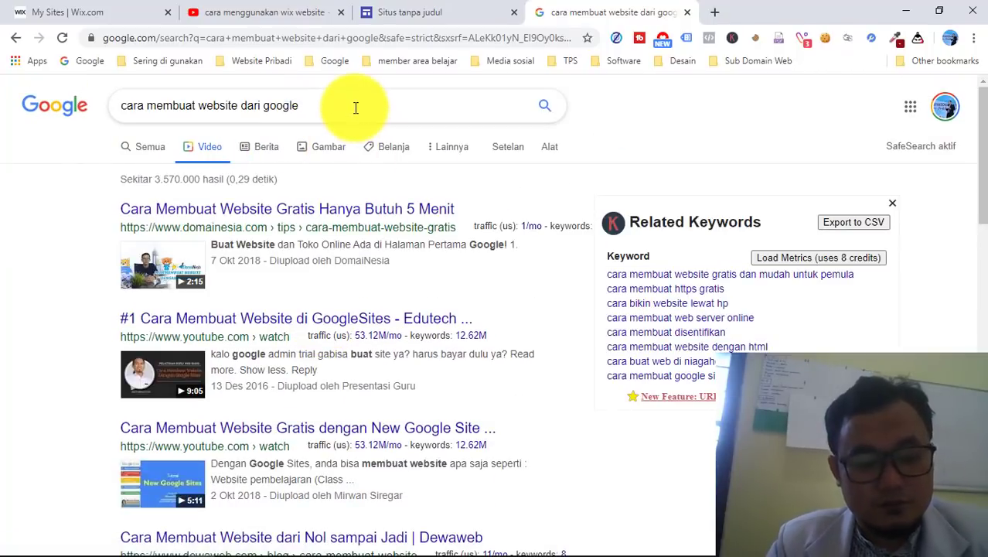
{"action": "left_click", "coordinate": [290, 16]}
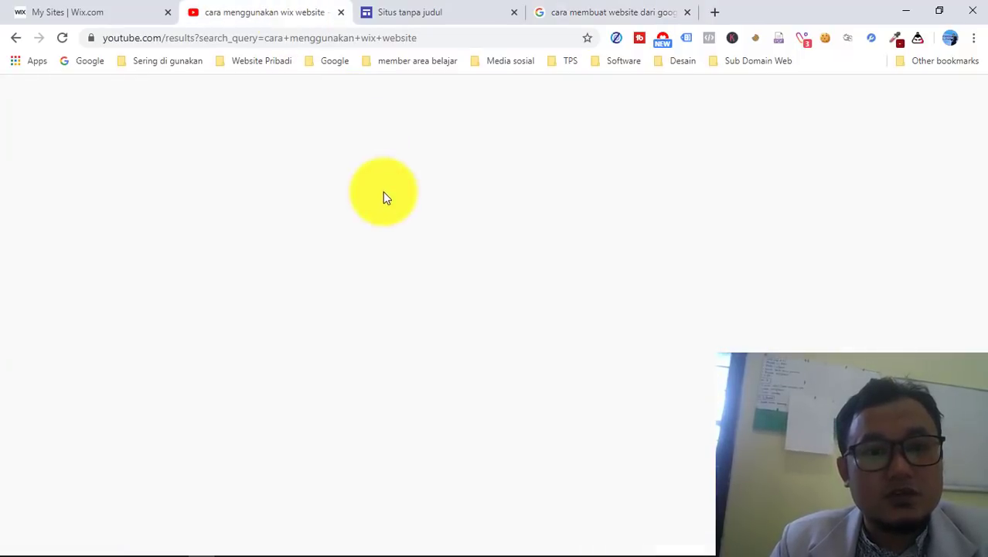
- Replace the YouTube search with 'cara membuat website google site' and run it
{"action": "left_click_drag", "start_coordinate": [359, 95], "coordinate": [268, 95]}
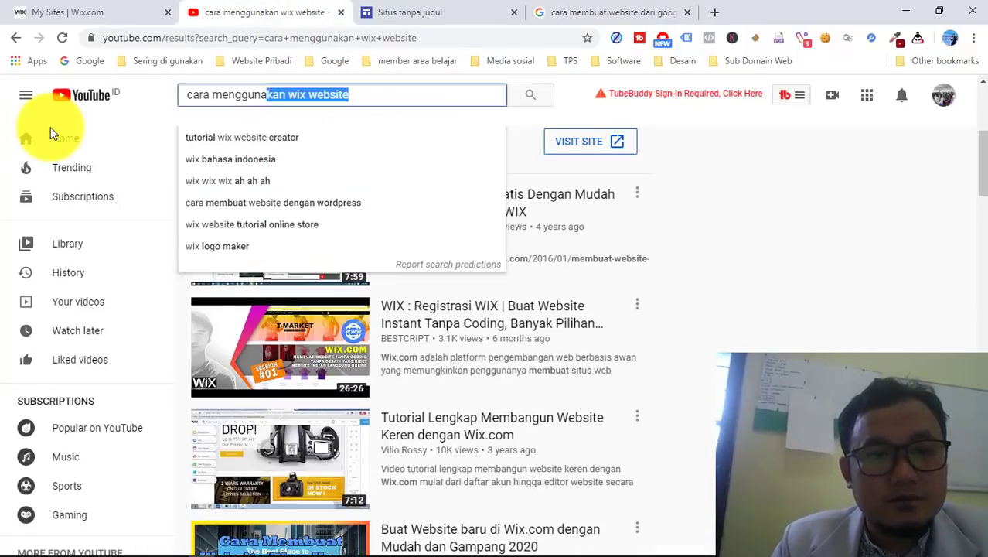
{"action": "key", "text": "ctrl+a"}
{"action": "type", "text": "cara "}
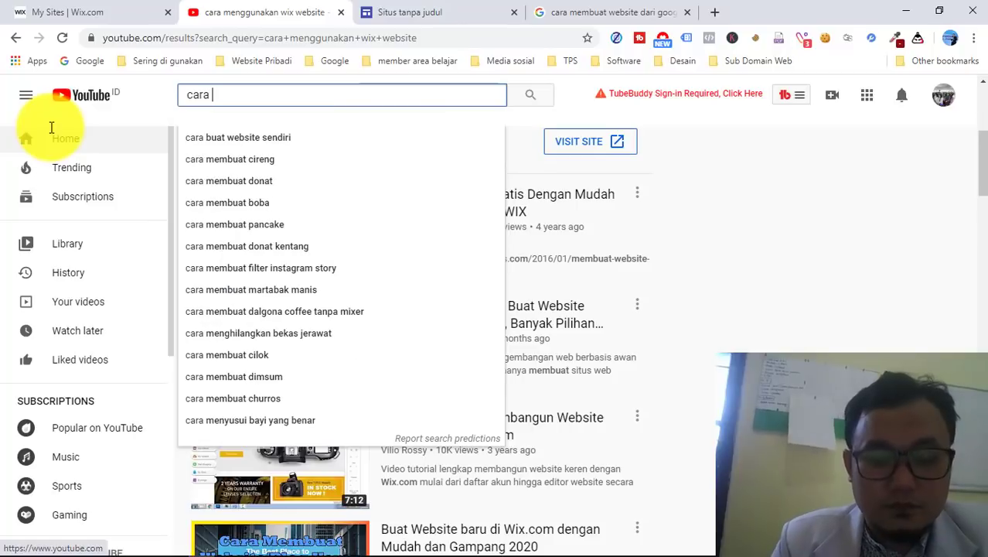
{"action": "type", "text": "membuat webs"}
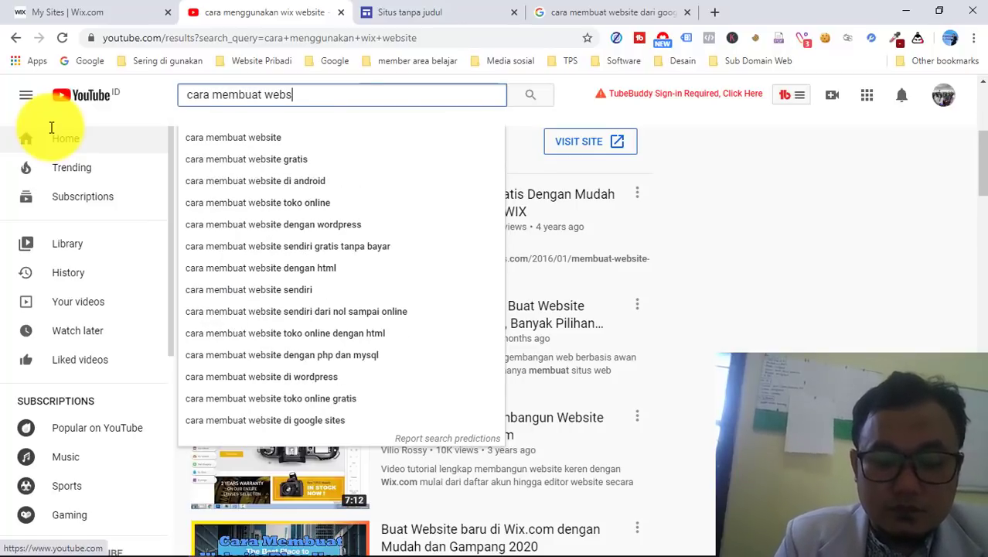
{"action": "type", "text": "ite goog"}
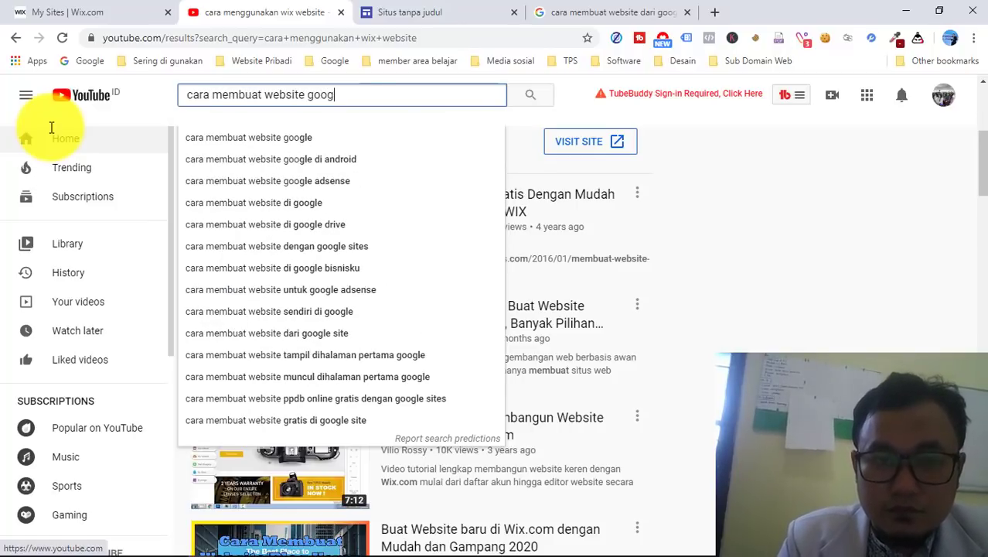
{"action": "type", "text": "le site"}
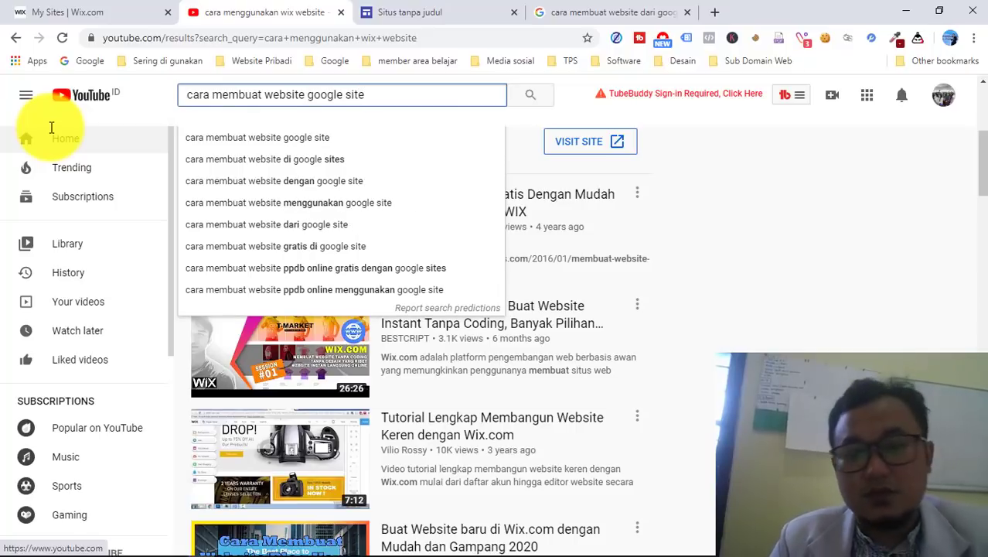
{"action": "key", "text": "Return"}
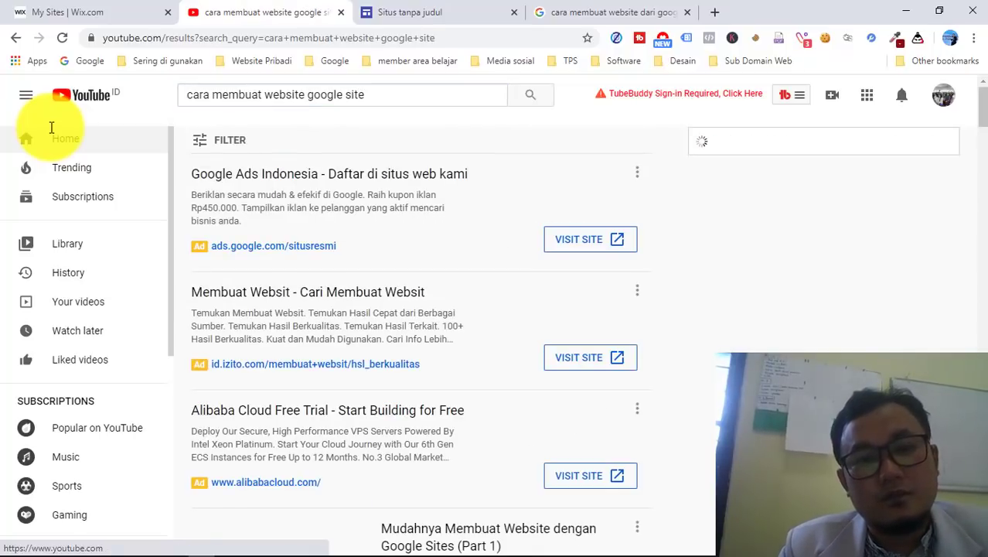
- Scroll through the Google Sites tutorial results, then bring the Notepad draft back up
{"action": "scroll", "coordinate": [662, 290], "scroll_direction": "down", "scroll_amount": 3}
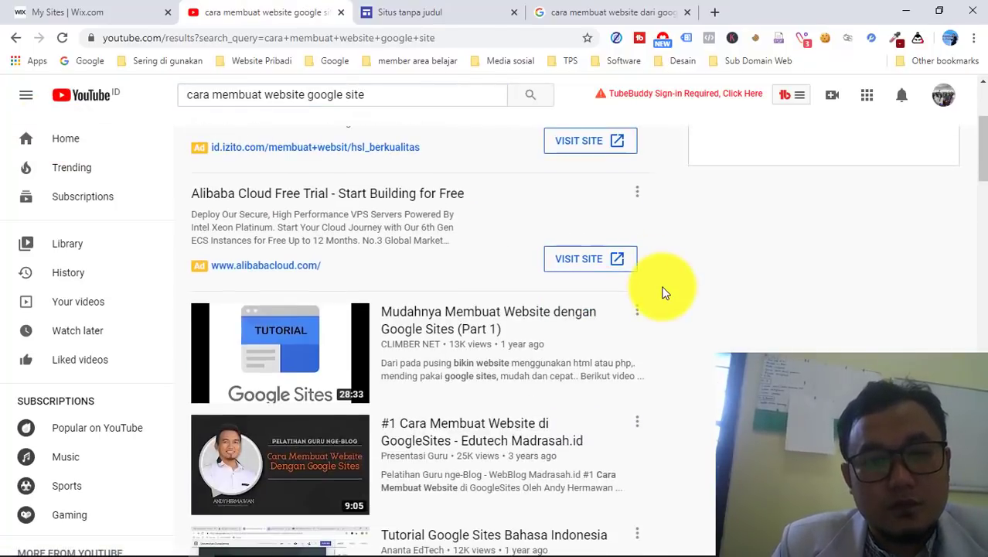
{"action": "scroll", "coordinate": [662, 289], "scroll_direction": "down", "scroll_amount": 1}
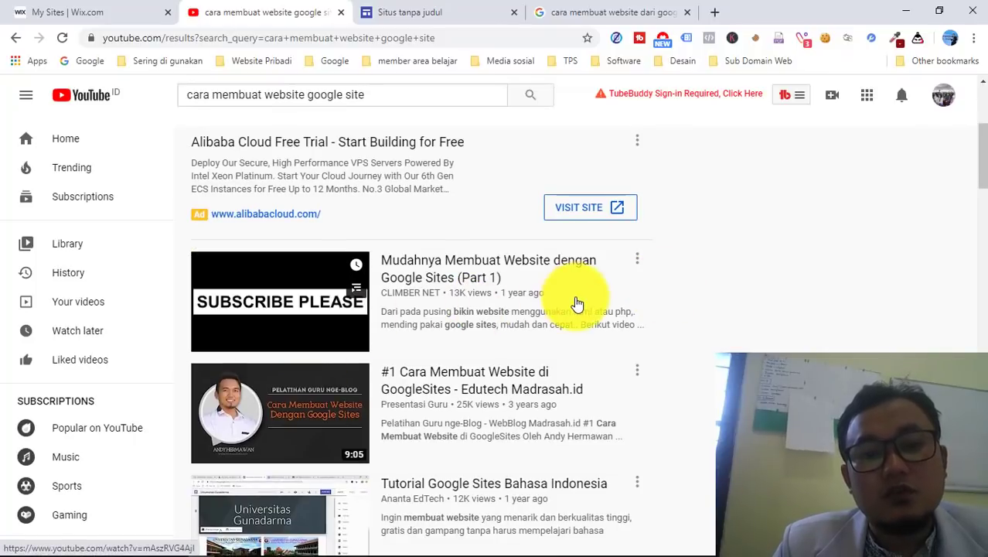
{"action": "scroll", "coordinate": [549, 290], "scroll_direction": "down", "scroll_amount": 2}
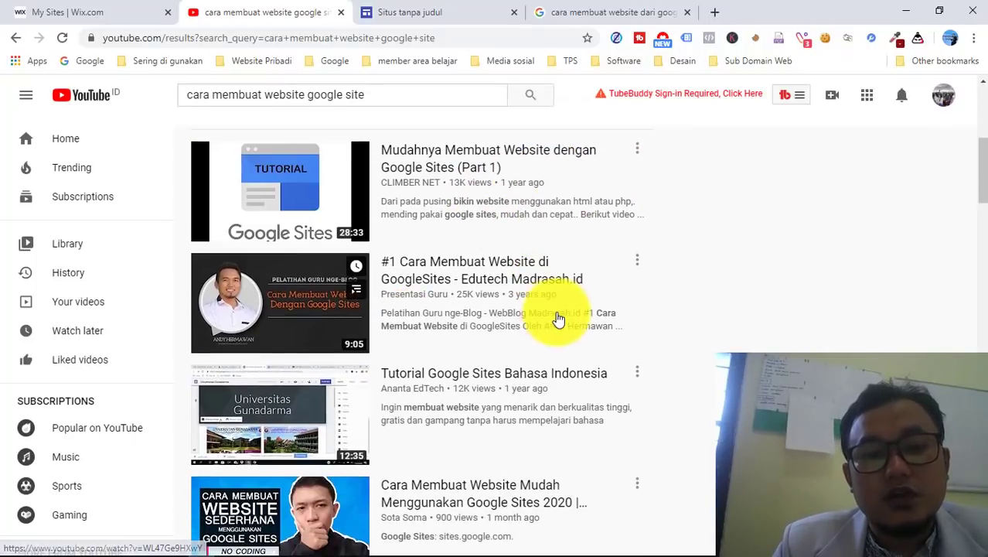
{"action": "scroll", "coordinate": [558, 319], "scroll_direction": "down", "scroll_amount": 2}
{"action": "scroll", "coordinate": [539, 306], "scroll_direction": "down", "scroll_amount": 1}
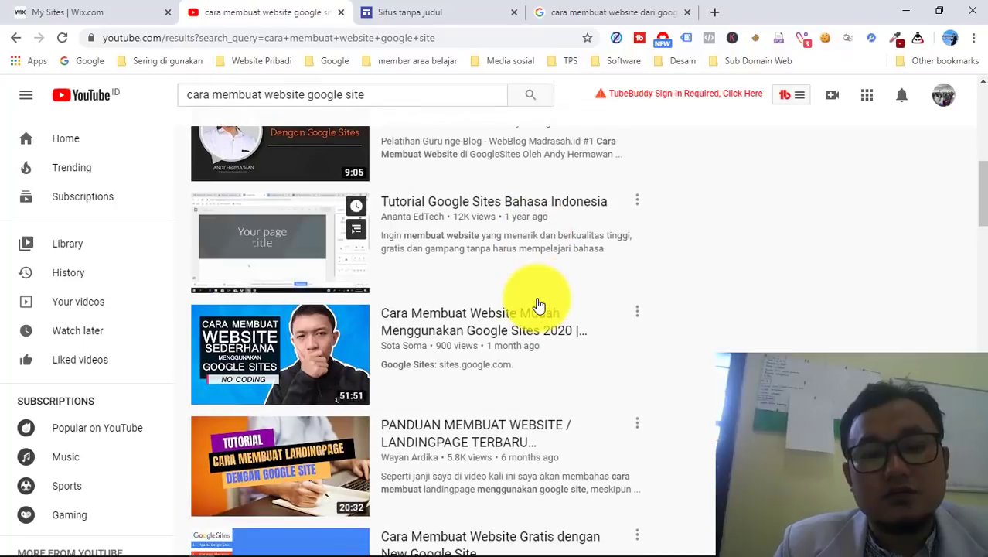
{"action": "scroll", "coordinate": [560, 336], "scroll_direction": "down", "scroll_amount": 2}
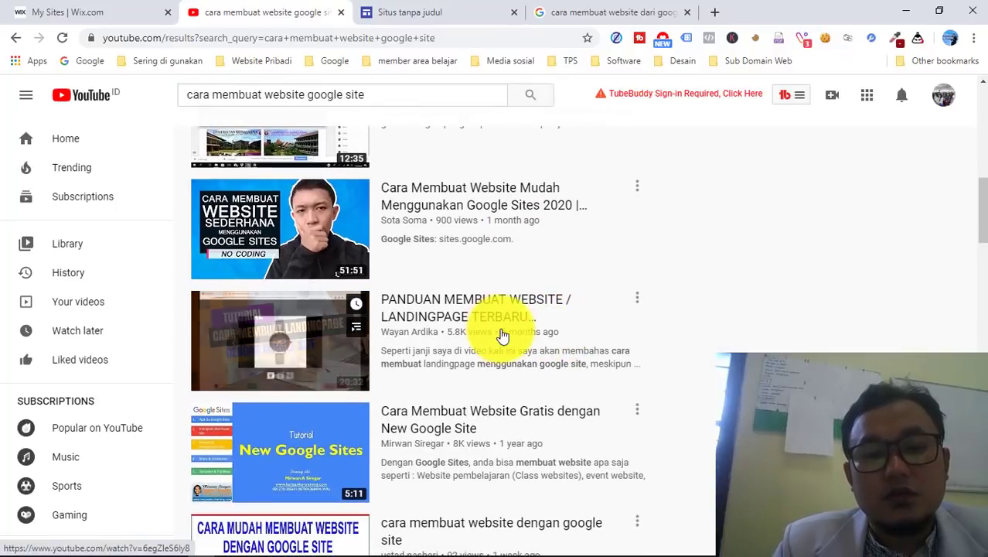
{"action": "scroll", "coordinate": [502, 336], "scroll_direction": "down", "scroll_amount": 2}
{"action": "scroll", "coordinate": [470, 328], "scroll_direction": "down", "scroll_amount": 1}
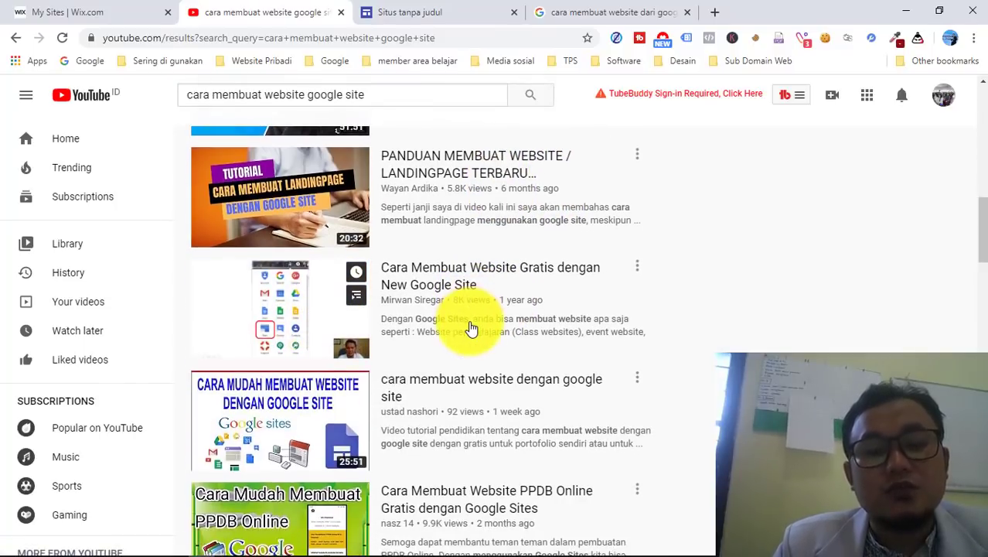
{"action": "scroll", "coordinate": [470, 385], "scroll_direction": "down", "scroll_amount": 2}
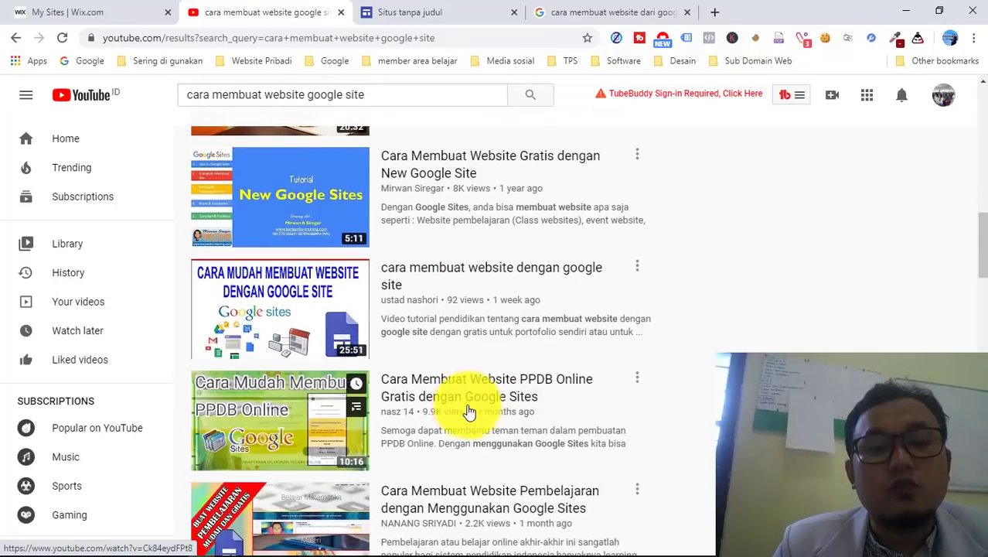
{"action": "scroll", "coordinate": [469, 413], "scroll_direction": "down", "scroll_amount": 2}
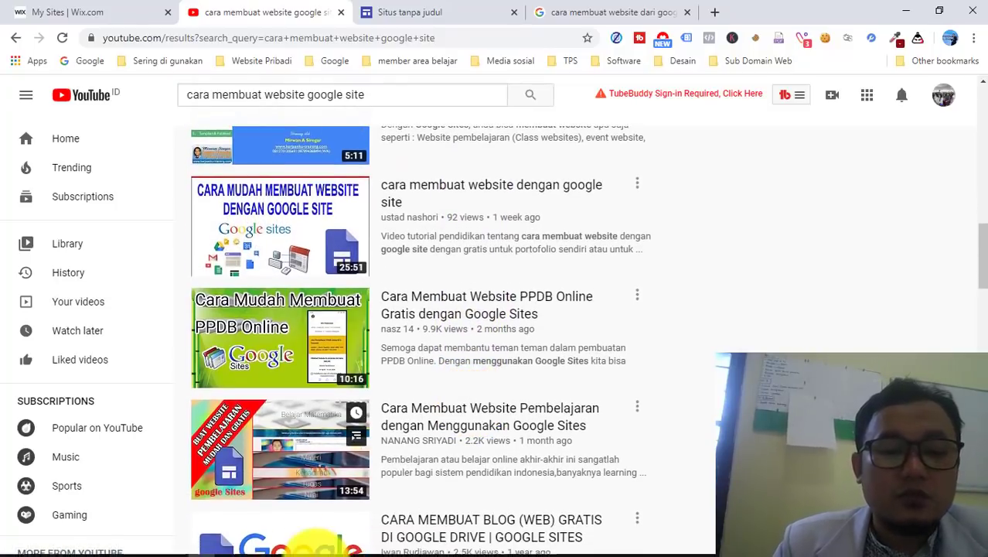
{"action": "mouse_move", "coordinate": [210, 538]}
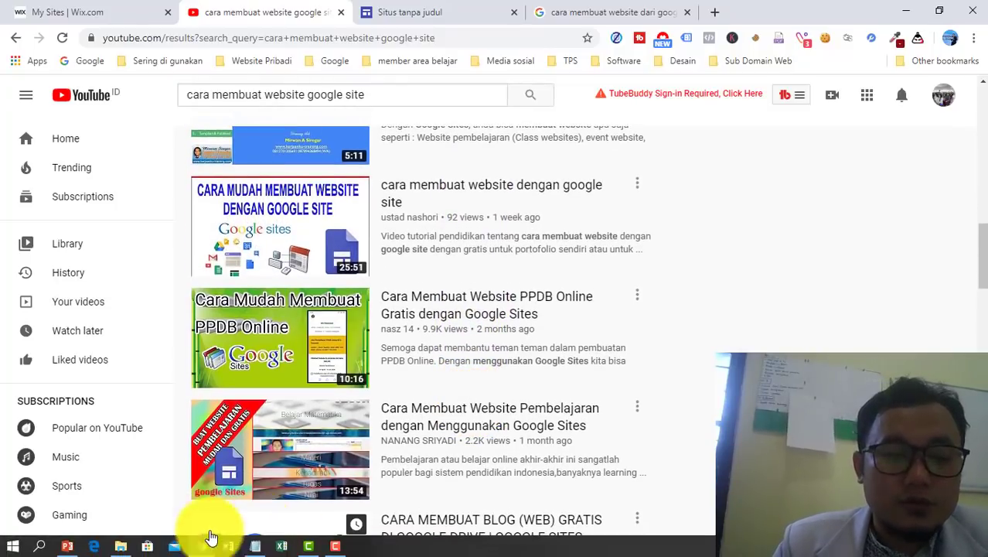
{"action": "left_click", "coordinate": [257, 547]}
- Write the draft's headline lines: the midwife's name, KLINIK MANDIRI and FOTO2 KLINIK
{"action": "key", "text": "BackSpace"}
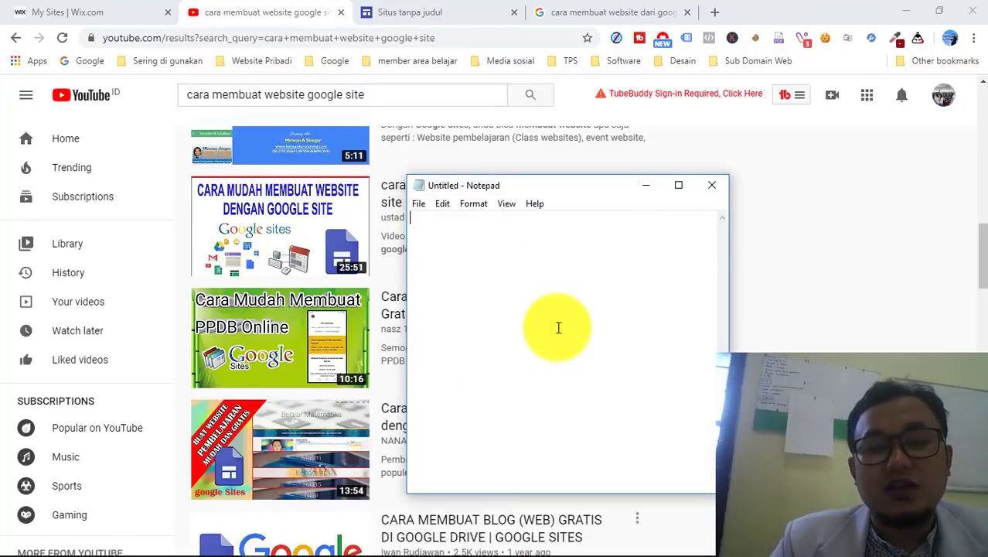
{"action": "key", "text": "Return"}
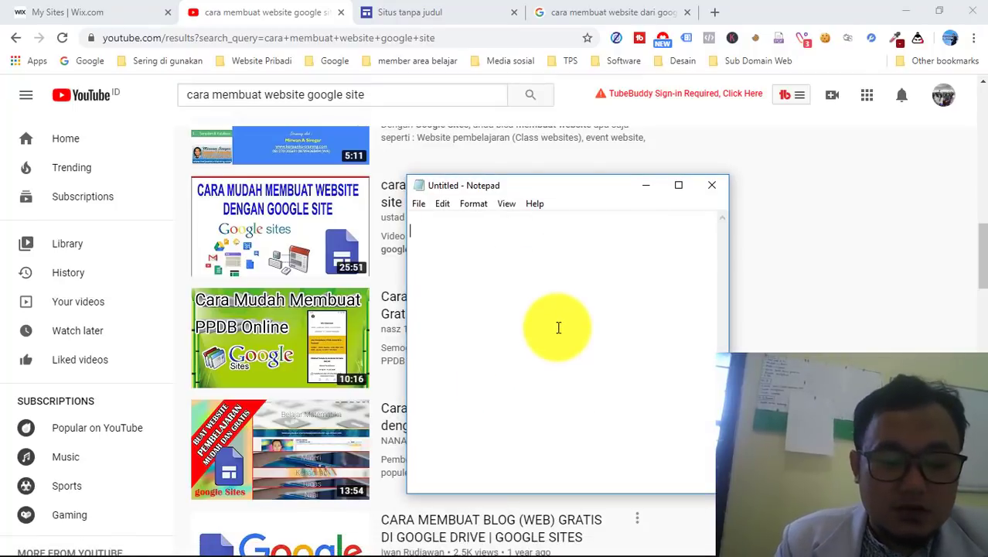
{"action": "type", "text": "HEADLINE :"}
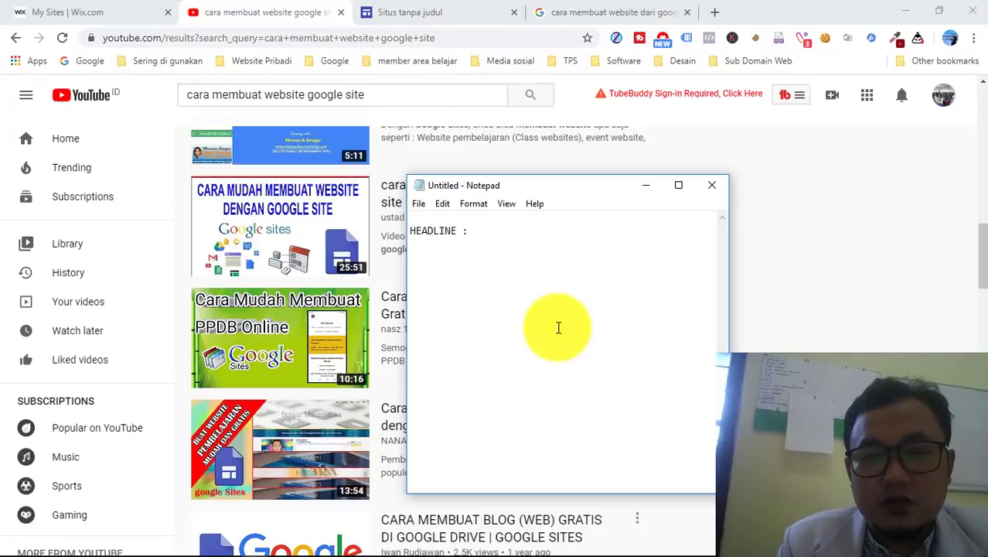
{"action": "key", "text": "BackSpace"}
{"action": "key", "text": "BackSpace"}
{"action": "key", "text": "BackSpace"}
{"action": "key", "text": "BackSpace"}
{"action": "key", "text": "BackSpace"}
{"action": "key", "text": "BackSpace"}
{"action": "key", "text": "BackSpace"}
{"action": "key", "text": "BackSpace"}
{"action": "key", "text": "BackSpace"}
{"action": "key", "text": "BackSpace"}
{"action": "key", "text": "BackSpace"}
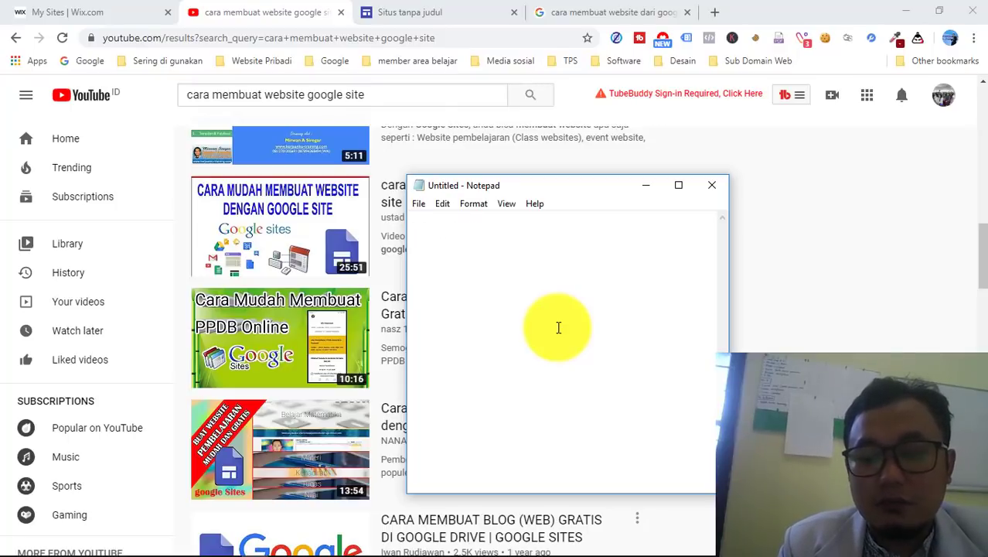
{"action": "type", "text": "BIDAN "}
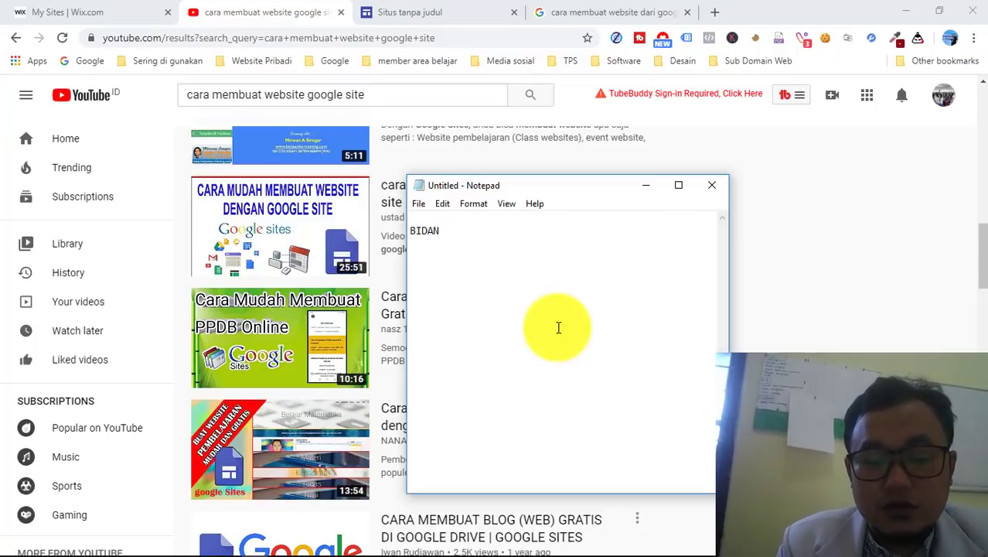
{"action": "type", "text": "NURLIANA  "}
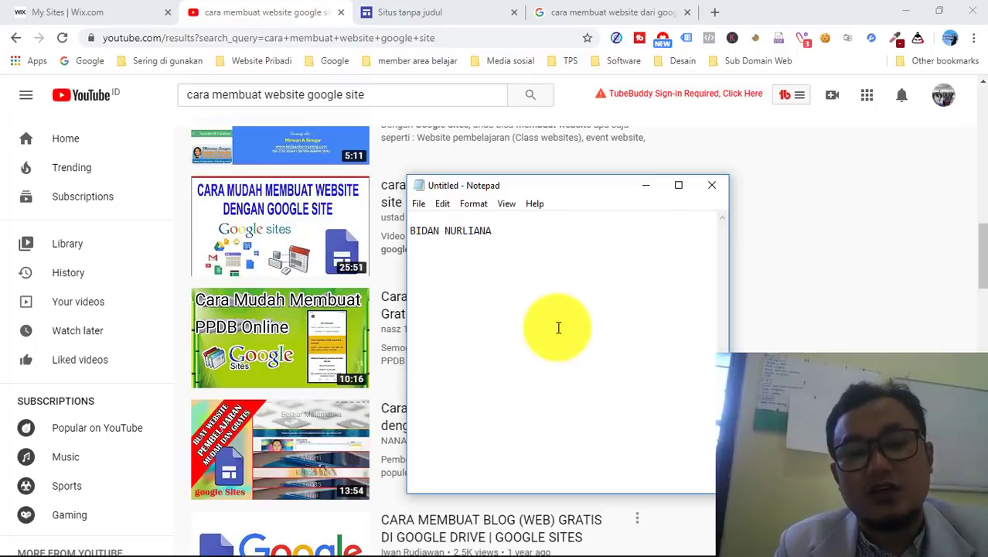
{"action": "type", "text": "K"}
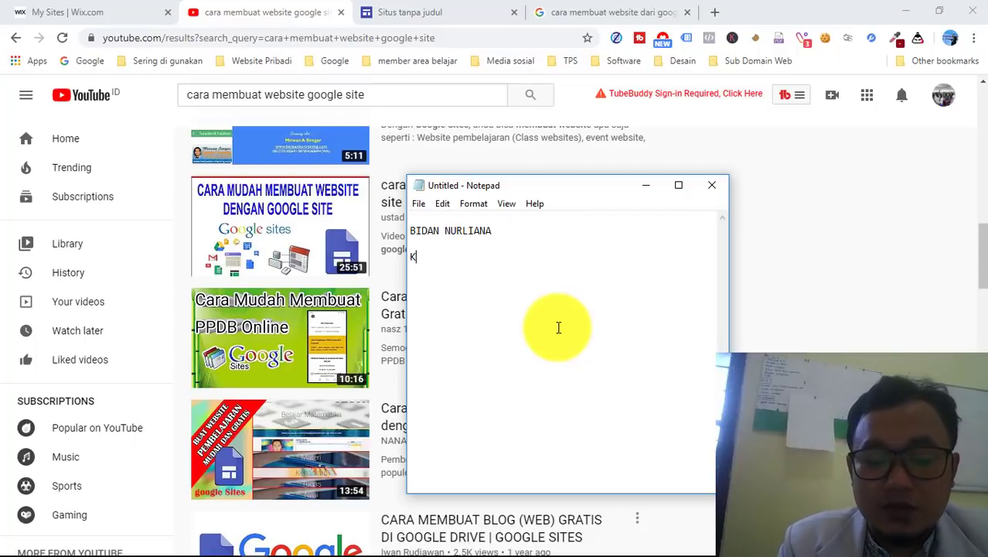
{"action": "type", "text": "LINIK"}
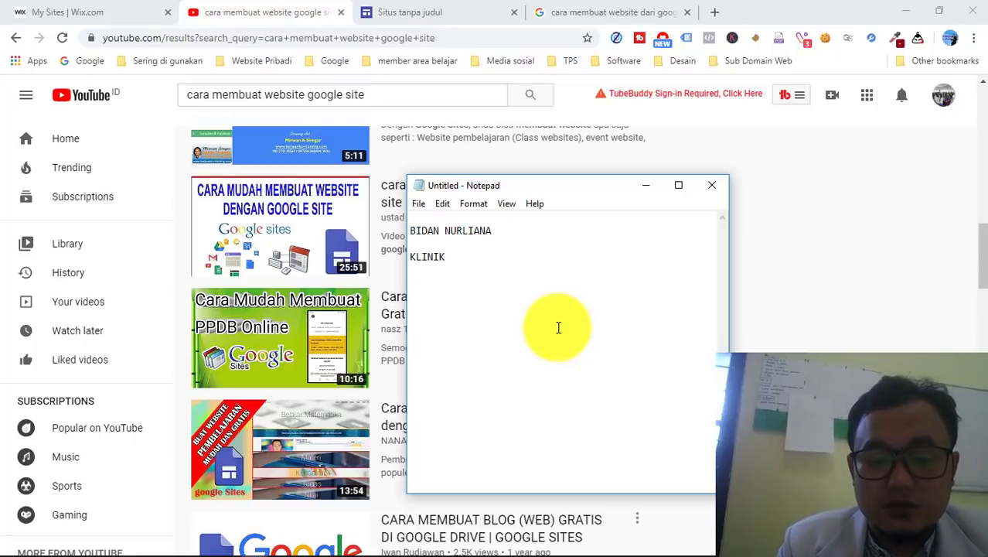
{"action": "type", "text": " MANDIRI"}
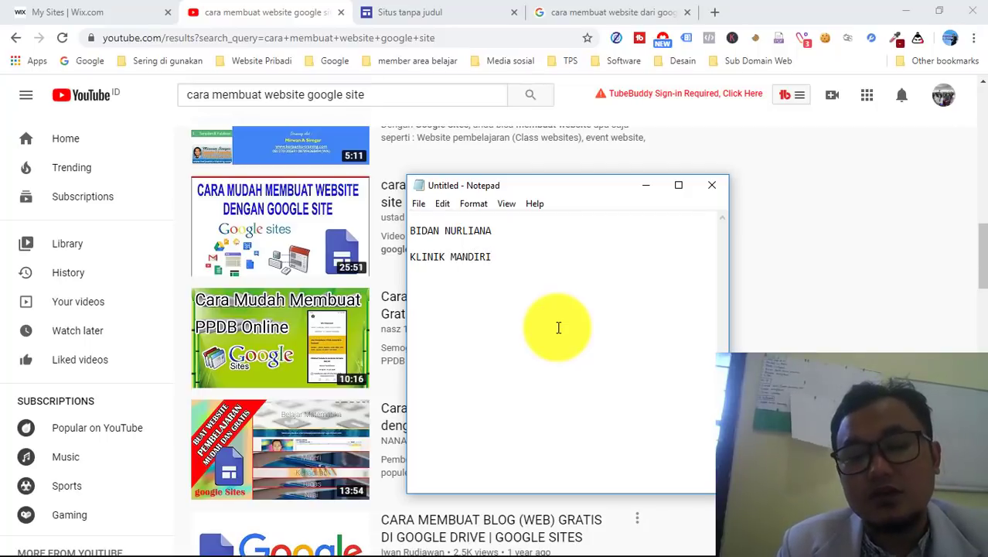
{"action": "key", "text": "BackSpace"}
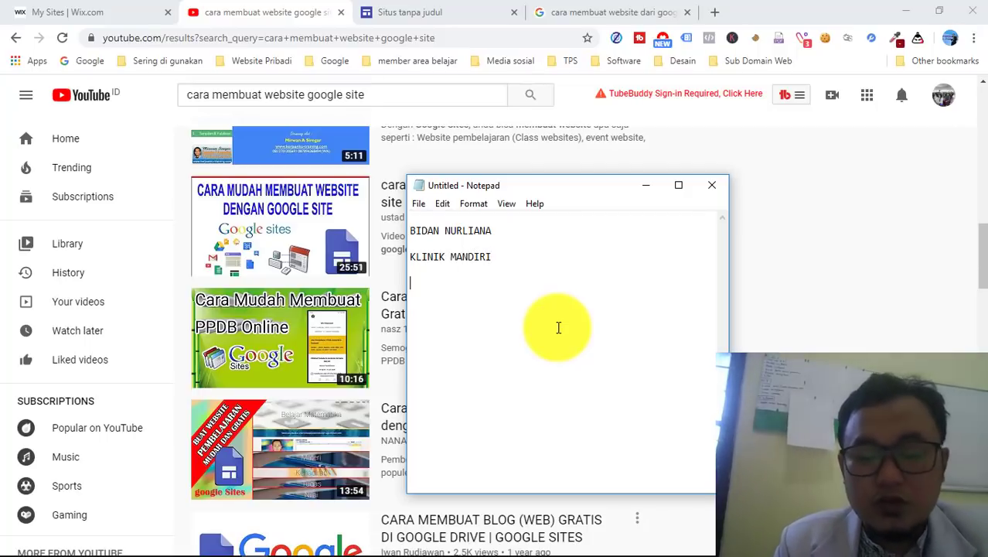
{"action": "type", "text": "FOTO"}
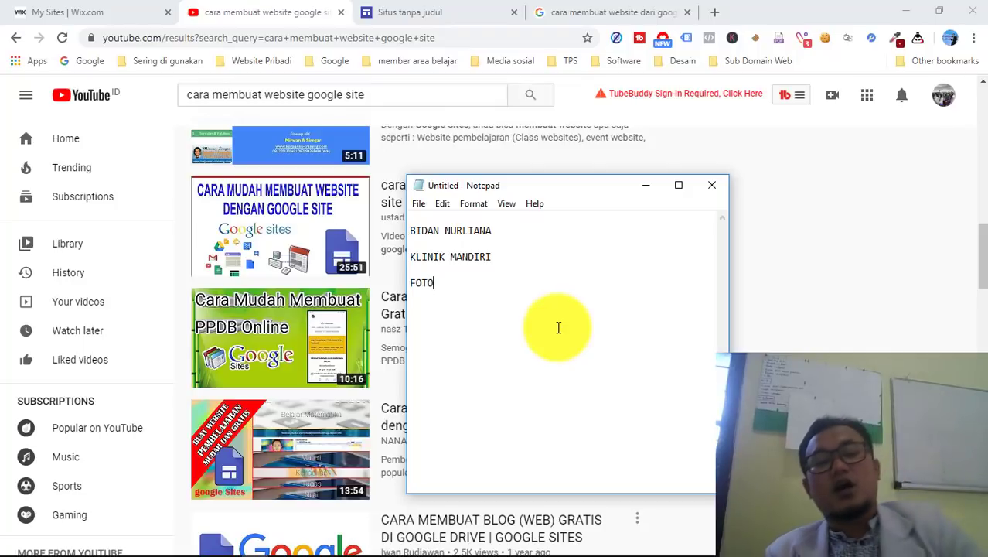
{"action": "type", "text": "2 KL"}
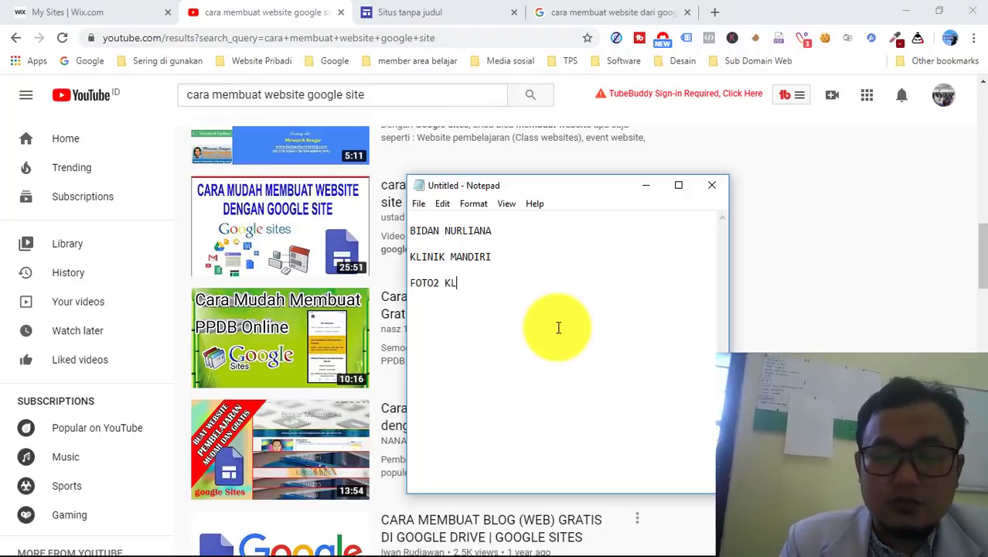
{"action": "type", "text": "INIK"}
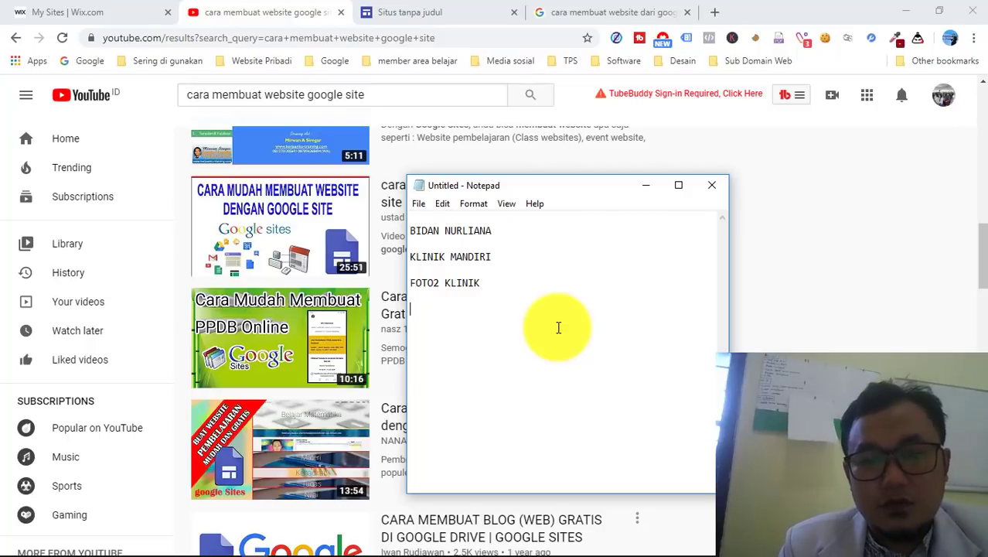
{"action": "key", "text": "Return"}
{"action": "key", "text": "Return"}
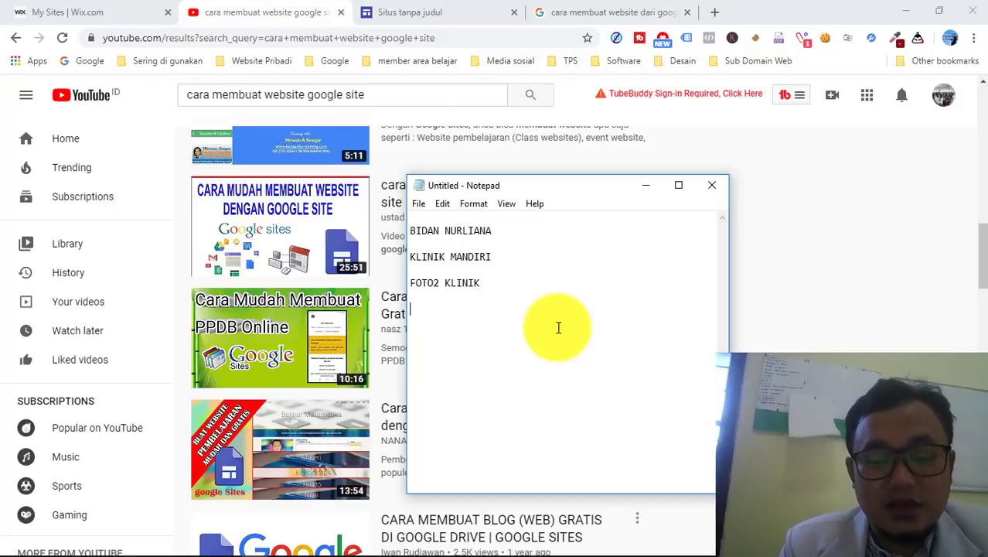
- List IMUNISASI, PERSALINANA, CEK KGD and KOLESTEROL on separate lines and begin the first posting tip
{"action": "type", "text": "IMUNISASI"}
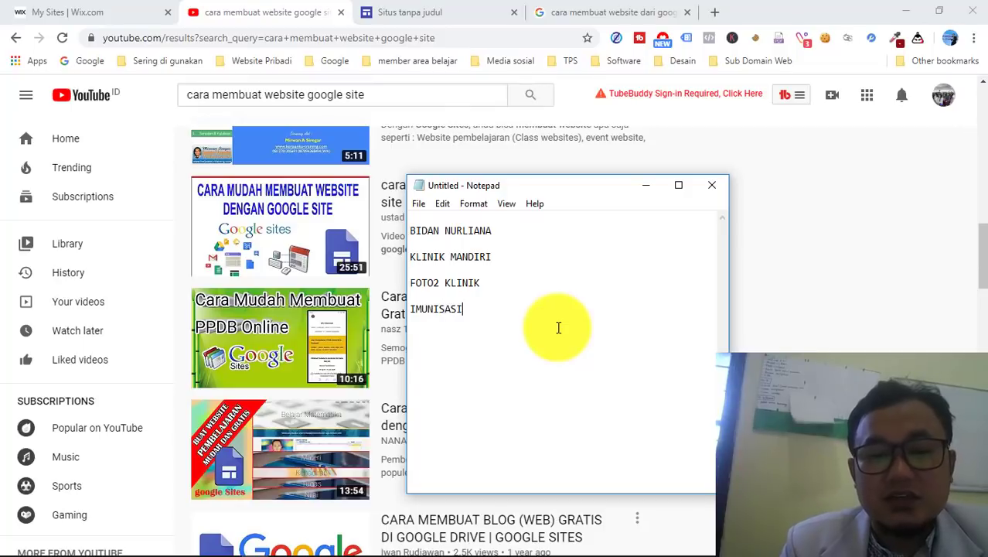
{"action": "key", "text": "Return"}
{"action": "type", "text": "PERSALINANAN"}
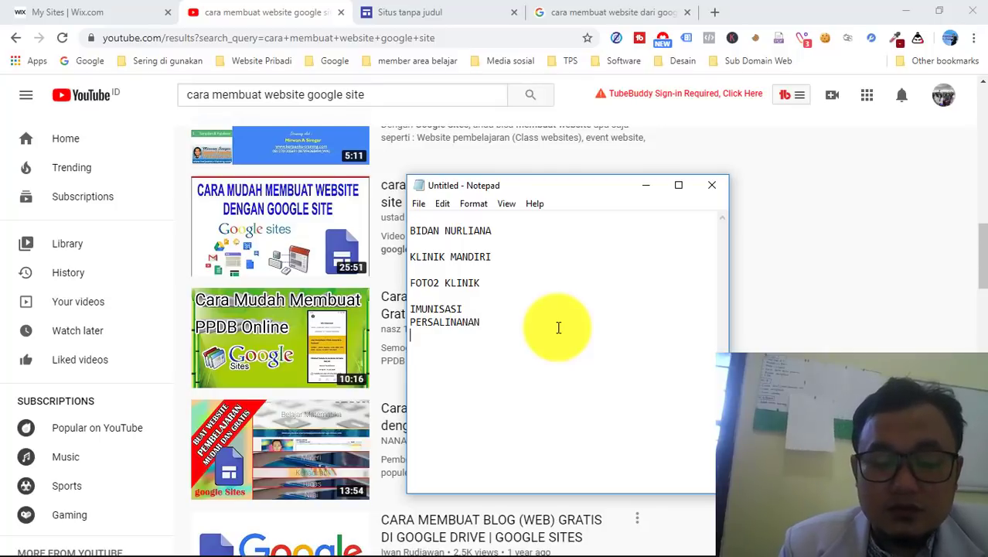
{"action": "type", "text": "CE"}
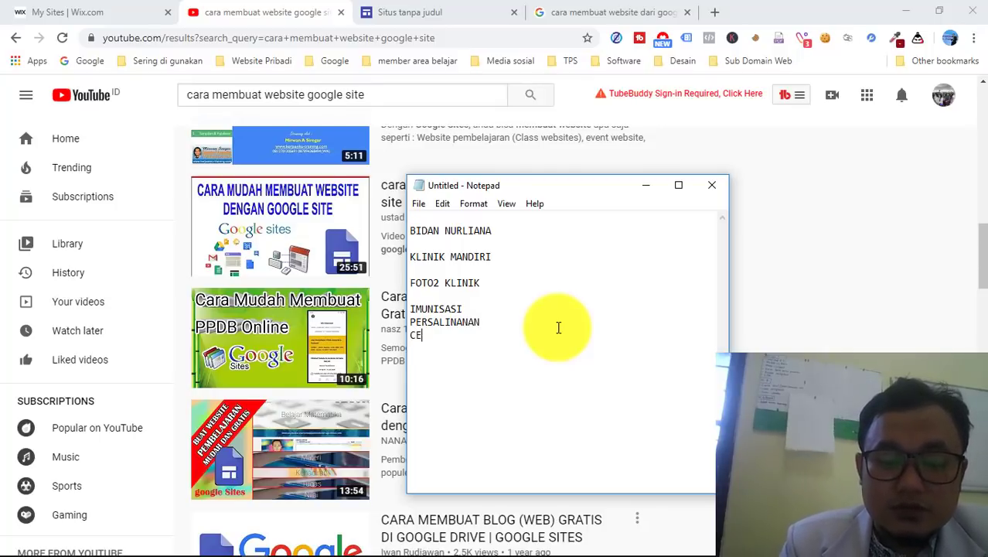
{"action": "type", "text": "K KGD"}
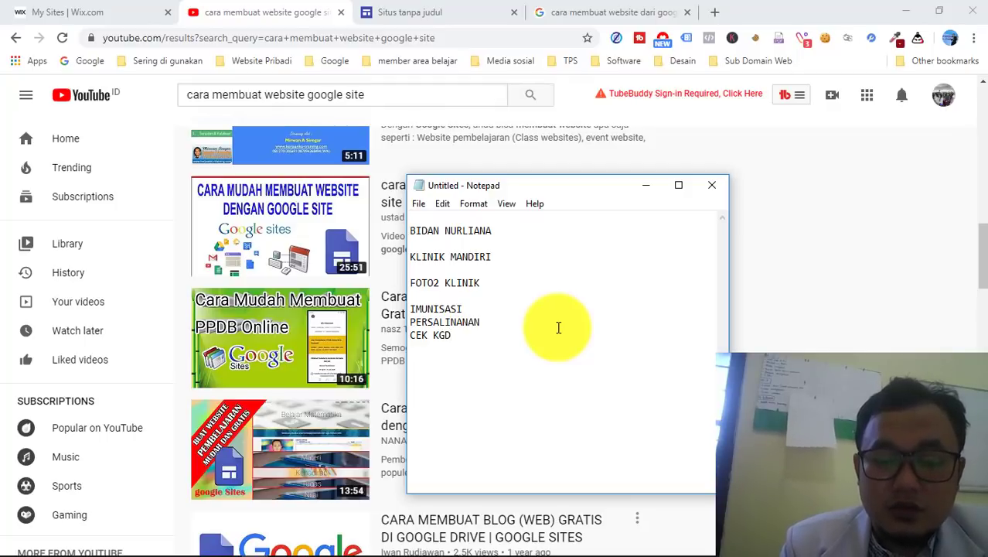
{"action": "key", "text": "Return"}
{"action": "type", "text": "KOLESTER"}
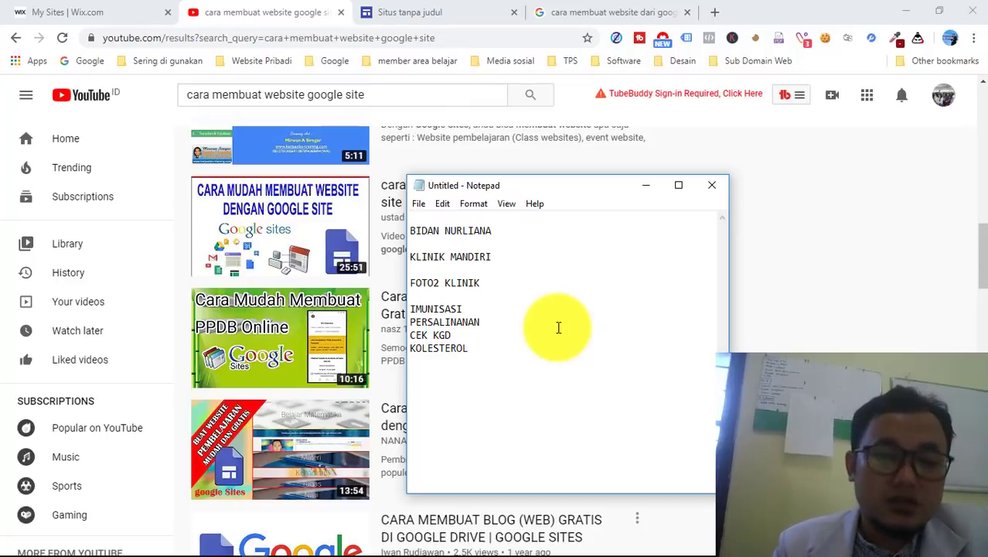
{"action": "type", "text": "OL"}
{"action": "key", "text": "Return"}
{"action": "key", "text": "Return"}
{"action": "key", "text": "Return"}
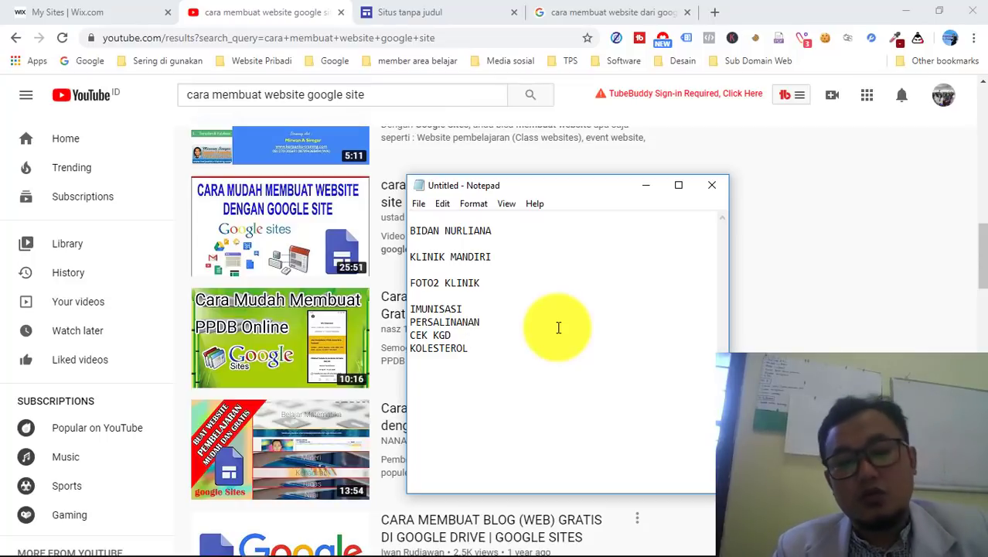
{"action": "type", "text": "1."}
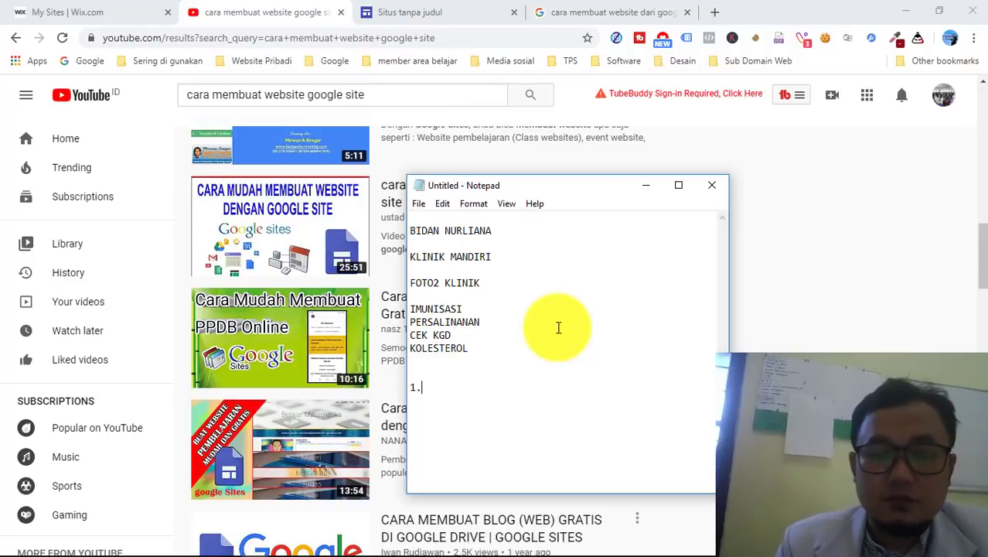
{"action": "type", "text": " SETIAP "}
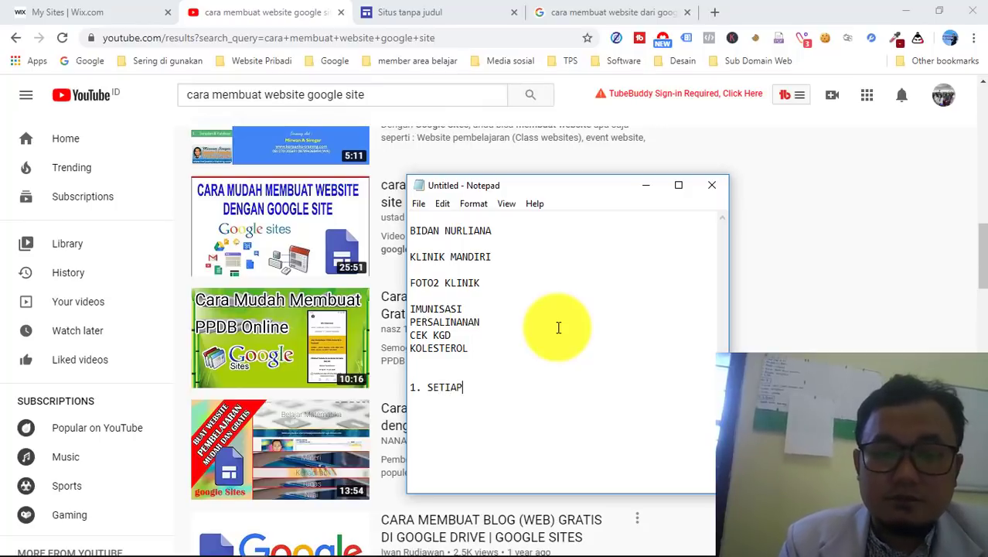
{"action": "type", "text": "POSTING "}
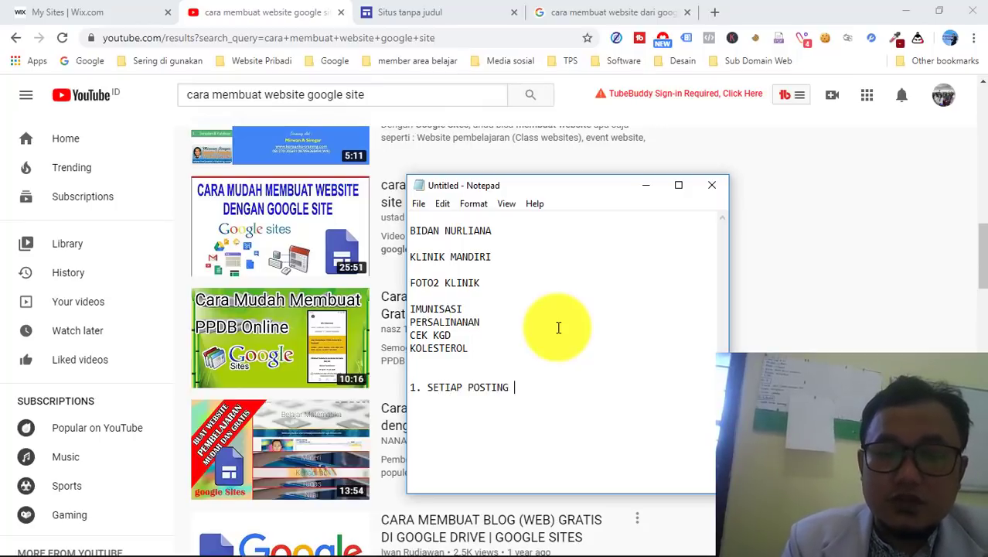
{"action": "type", "text": "DI FB"}
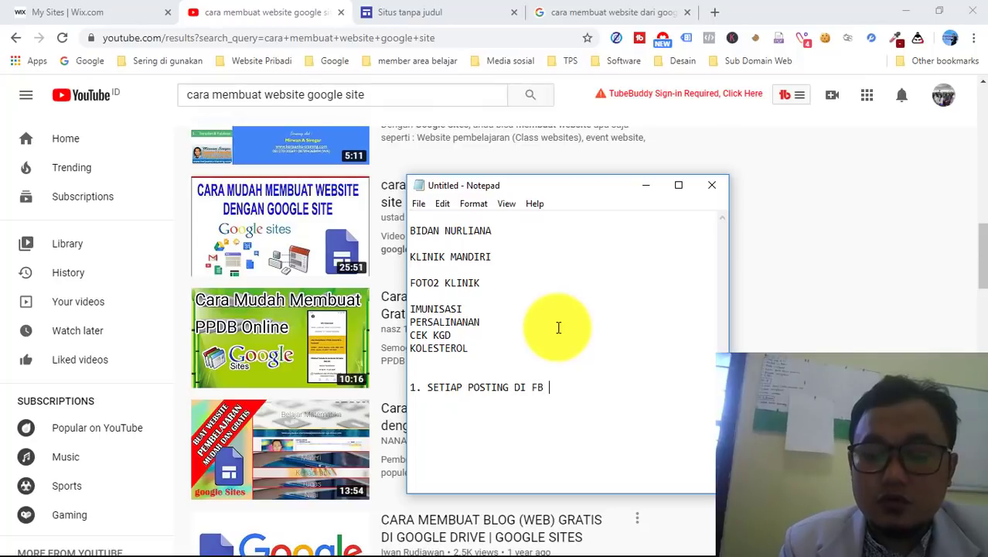
{"action": "type", "text": " / "}
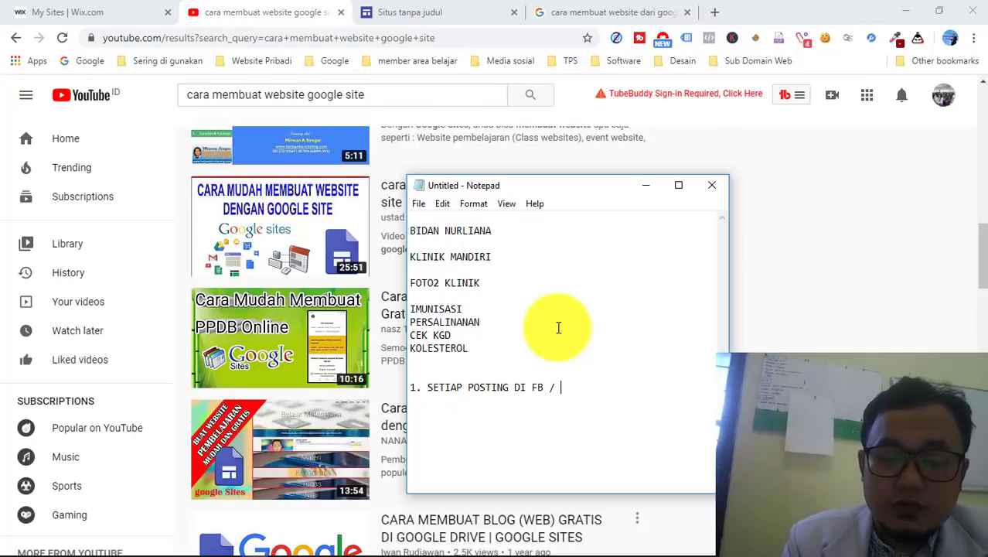
{"action": "type", "text": "IG"}
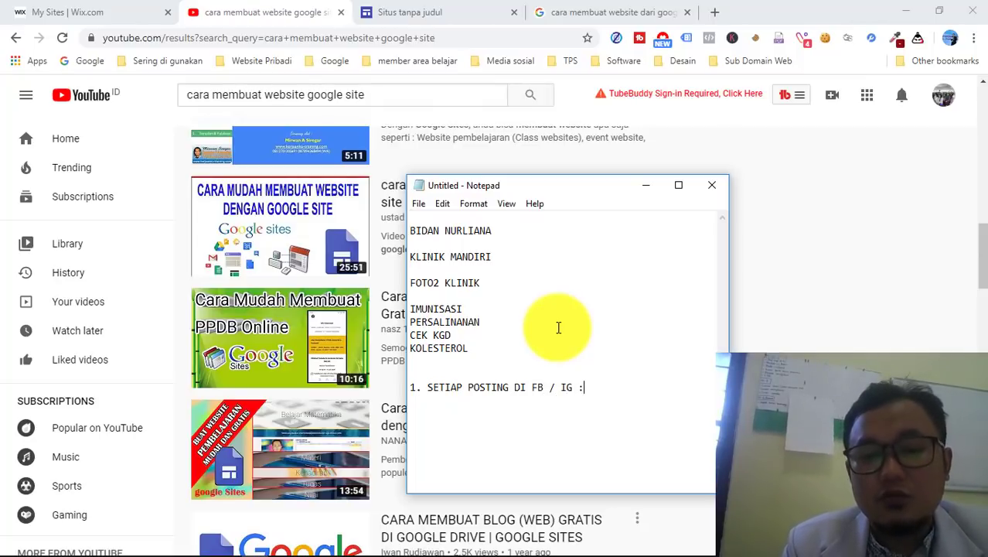
{"action": "type", "text": " : LETAKK"}
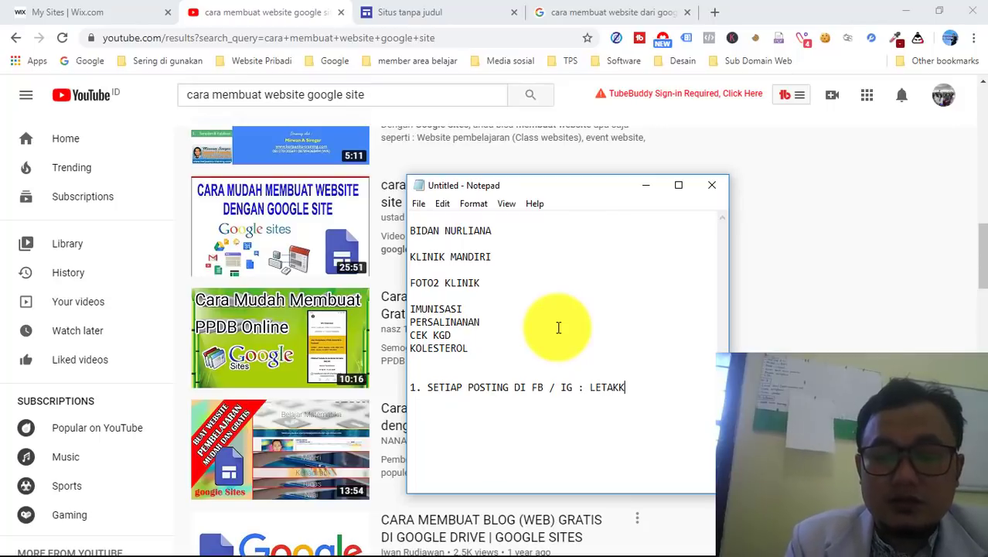
- Correct the tip to '1. SETIAP POSTING DI FB / IG : MASUKKAN LINK WEBSITENYA'
{"action": "key", "text": "BackSpace"}
{"action": "key", "text": "BackSpace"}
{"action": "key", "text": "BackSpace"}
{"action": "key", "text": "BackSpace"}
{"action": "key", "text": "BackSpace"}
{"action": "key", "text": "BackSpace"}
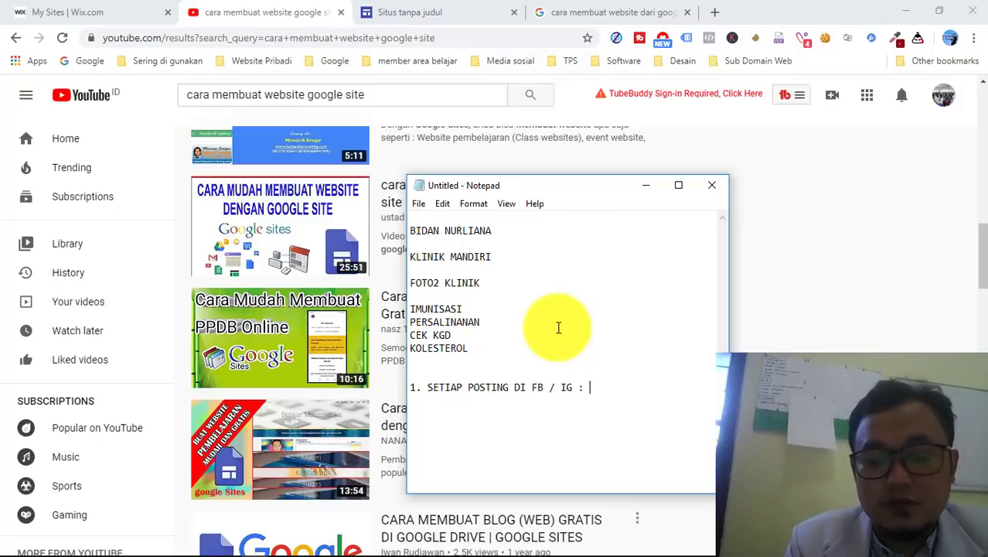
{"action": "type", "text": "MASUKKAN WE"}
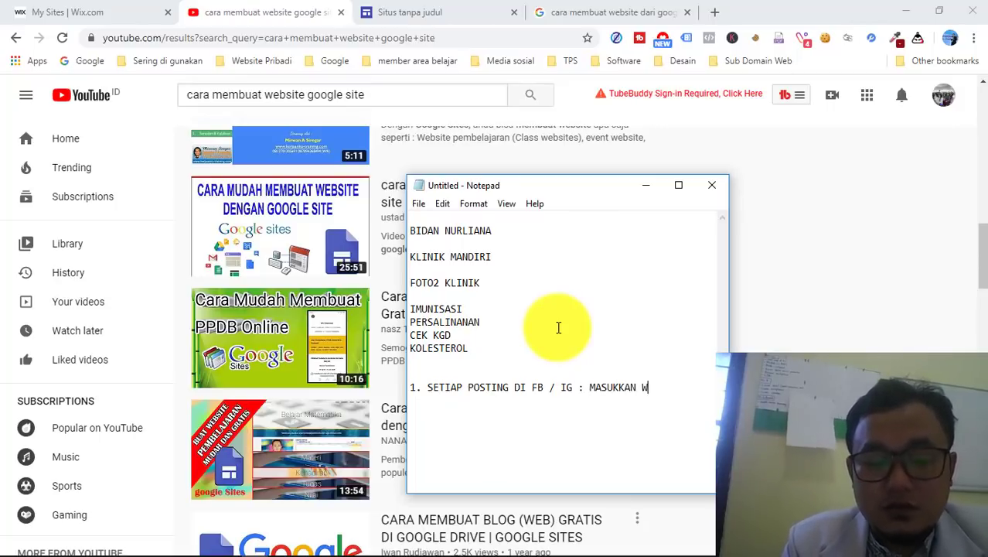
{"action": "key", "text": "BackSpace"}
{"action": "key", "text": "BackSpace"}
{"action": "type", "text": "LIN"}
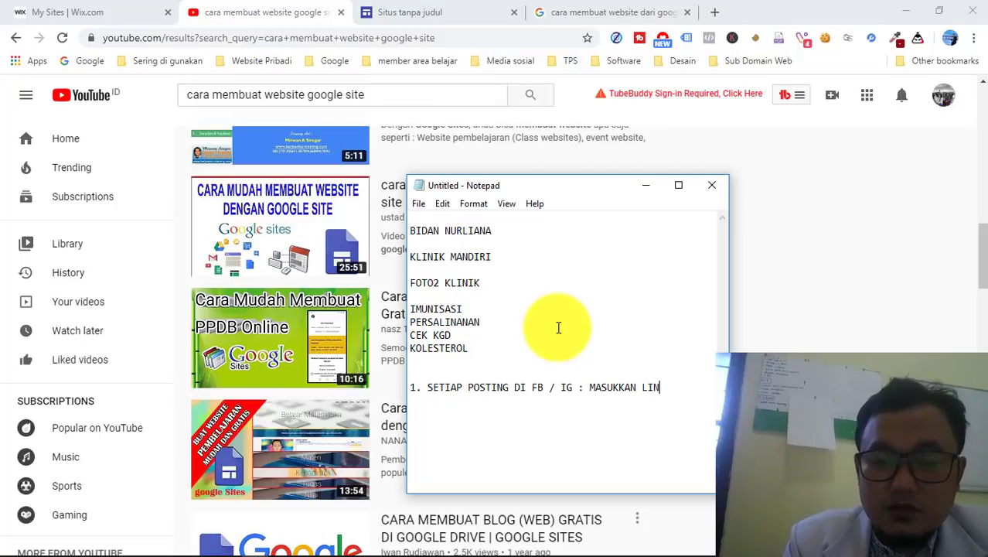
{"action": "type", "text": "K WEBSITENYA"}
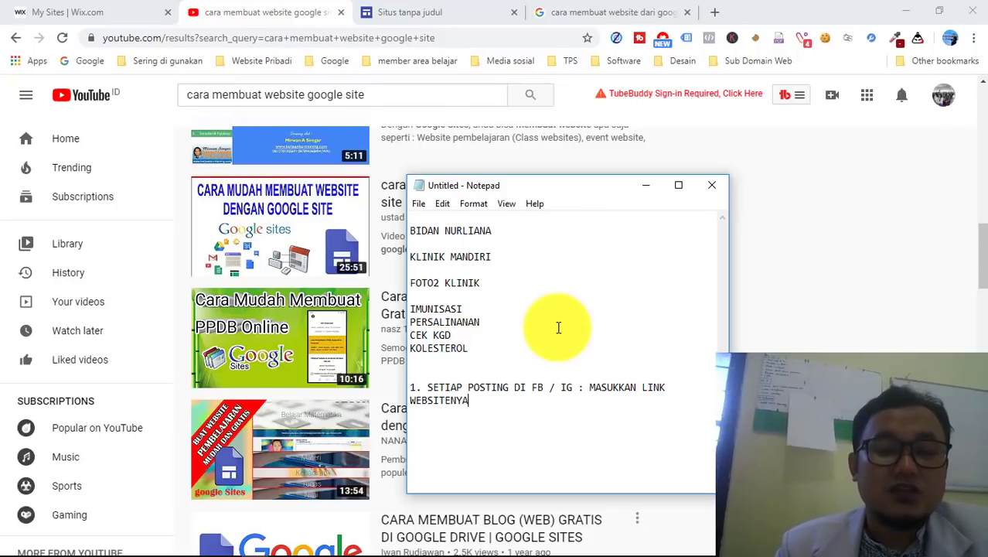
{"action": "key", "text": "Return"}
{"action": "key", "text": "Return"}
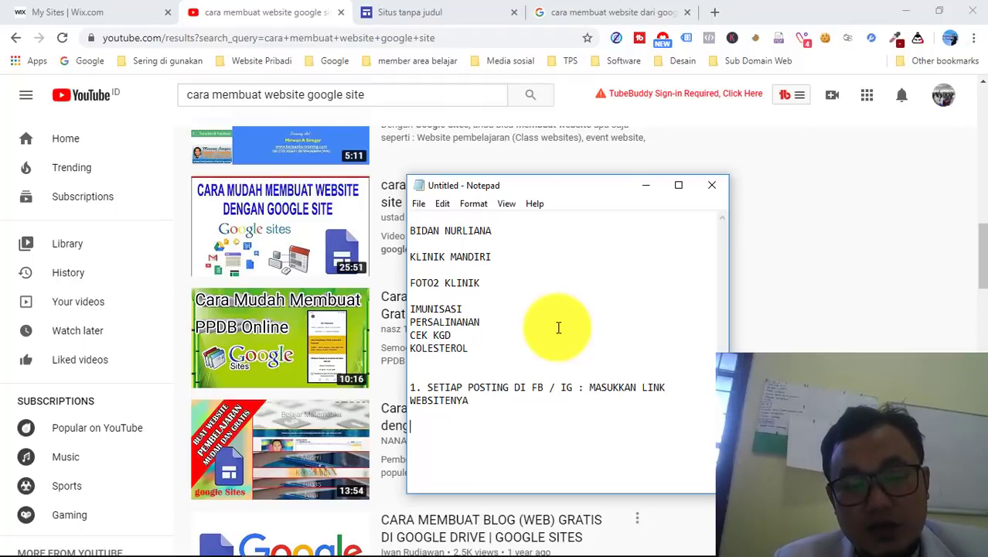
{"action": "type", "text": "wa.n"}
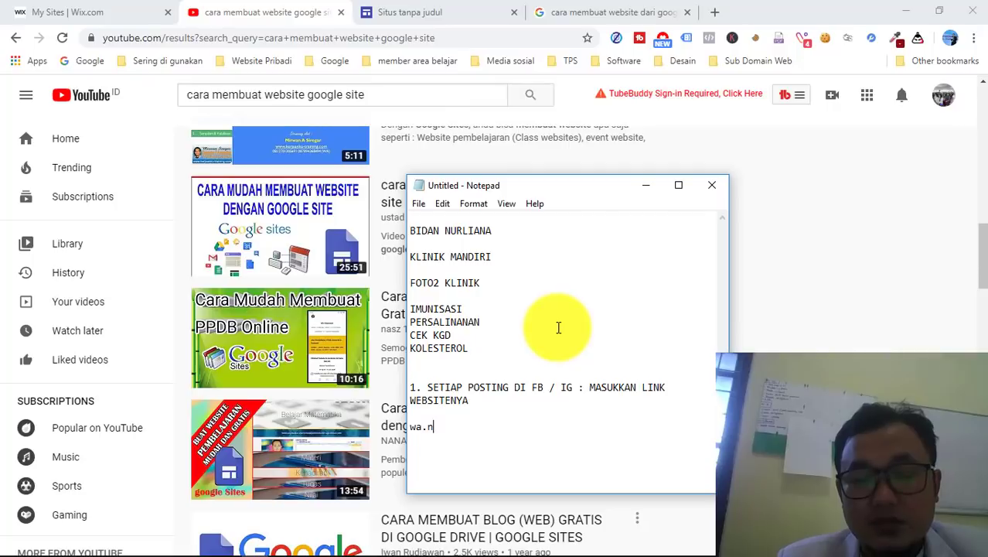
{"action": "key", "text": "BackSpace"}
{"action": "type", "text": "m"}
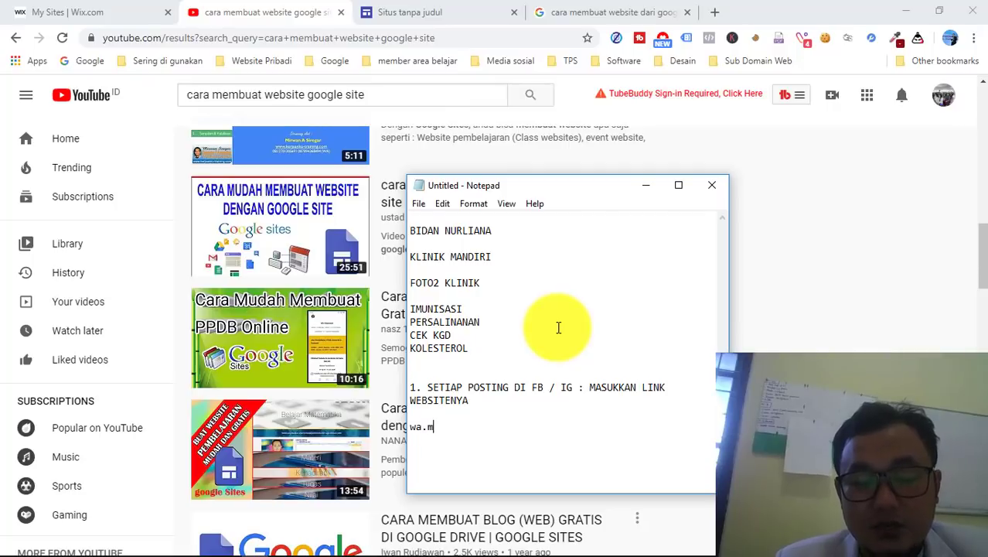
{"action": "type", "text": "e/"}
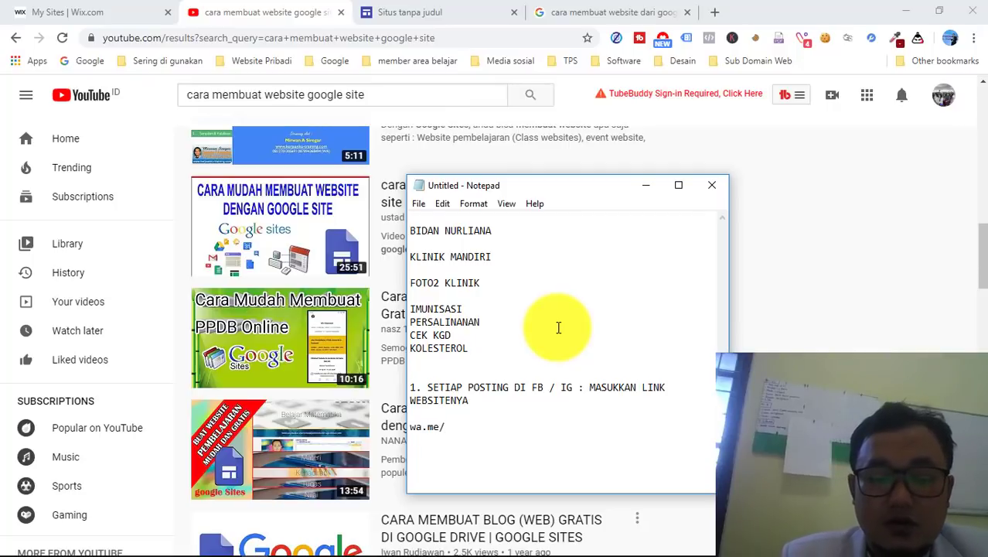
{"action": "type", "text": "62"}
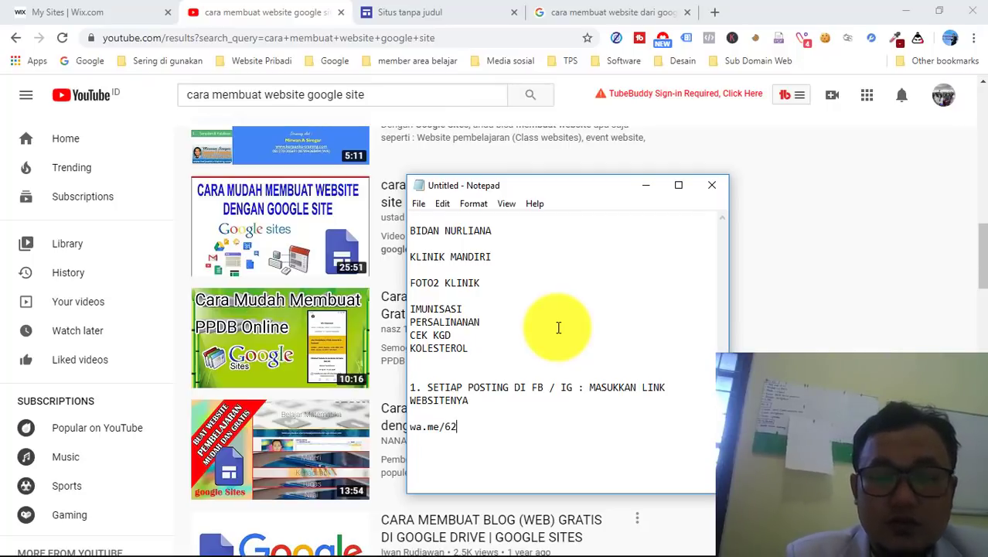
{"action": "type", "text": "8"}
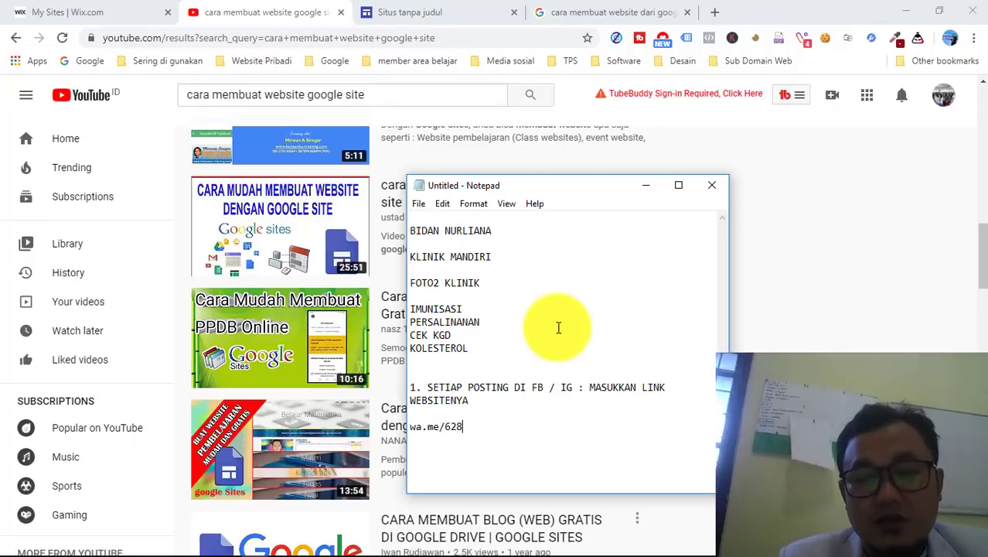
{"action": "type", "text": "xxxxxxxxxx"}
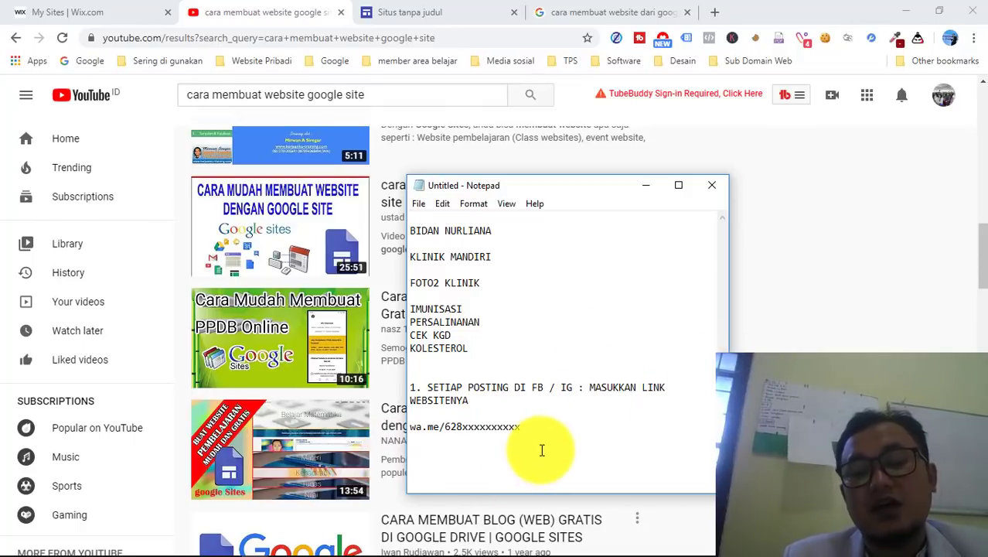
{"action": "key", "text": "BackSpace"}
{"action": "key", "text": "BackSpace"}
{"action": "key", "text": "BackSpace"}
{"action": "key", "text": "BackSpace"}
{"action": "key", "text": "BackSpace"}
{"action": "key", "text": "BackSpace"}
{"action": "key", "text": "BackSpace"}
{"action": "key", "text": "BackSpace"}
{"action": "key", "text": "BackSpace"}
{"action": "key", "text": "BackSpace"}
{"action": "key", "text": "BackSpace"}
{"action": "key", "text": "BackSpace"}
{"action": "key", "text": "BackSpace"}
{"action": "key", "text": "BackSpace"}
{"action": "key", "text": "BackSpace"}
{"action": "key", "text": "BackSpace"}
{"action": "key", "text": "BackSpace"}
{"action": "key", "text": "BackSpace"}
{"action": "key", "text": "BackSpace"}
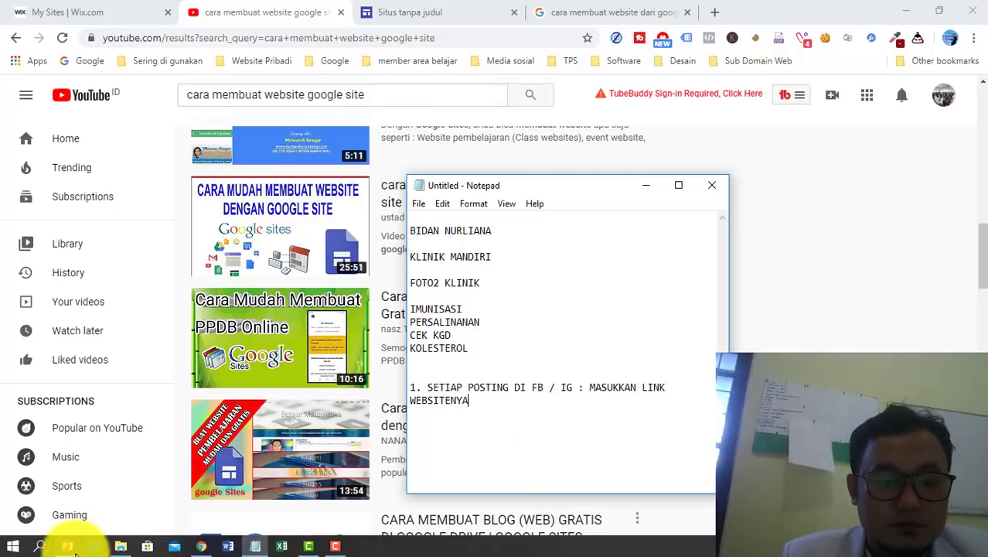
- Return to PowerPoint's slide 3, 'ISI WEBSITE YANG BAGUS', listing five website content elements
{"action": "left_click", "coordinate": [69, 547]}
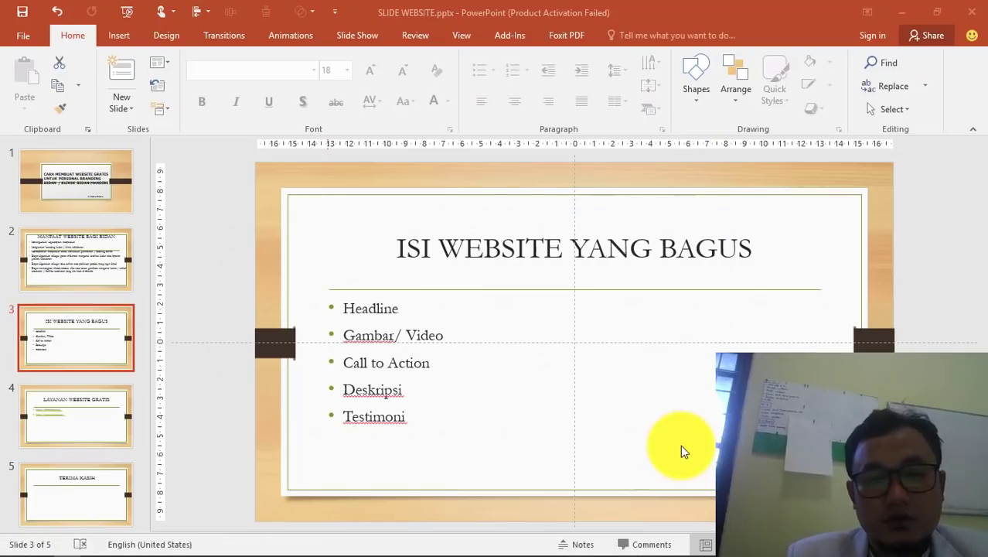